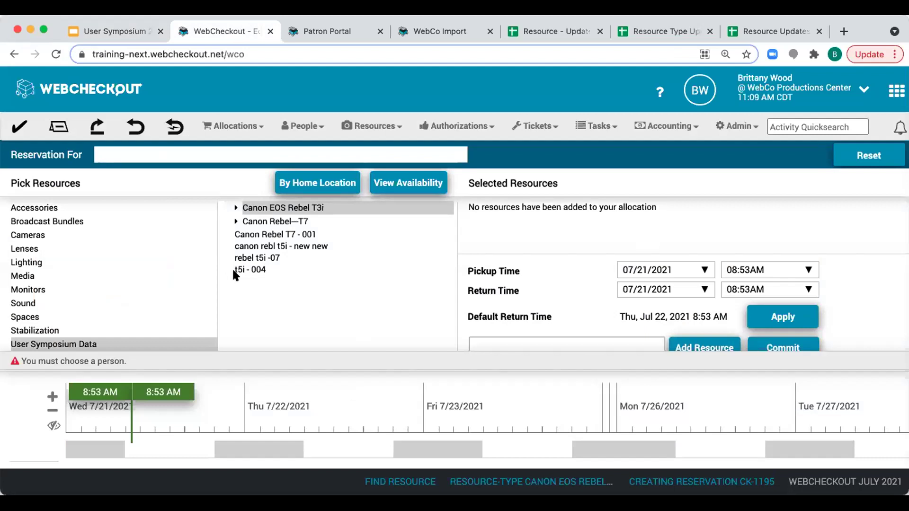
- Expand and collapse the Canon EOS Rebel T3i resources, then switch to the User Symposium 2021 Slides
{"action": "left_click", "coordinate": [242, 210]}
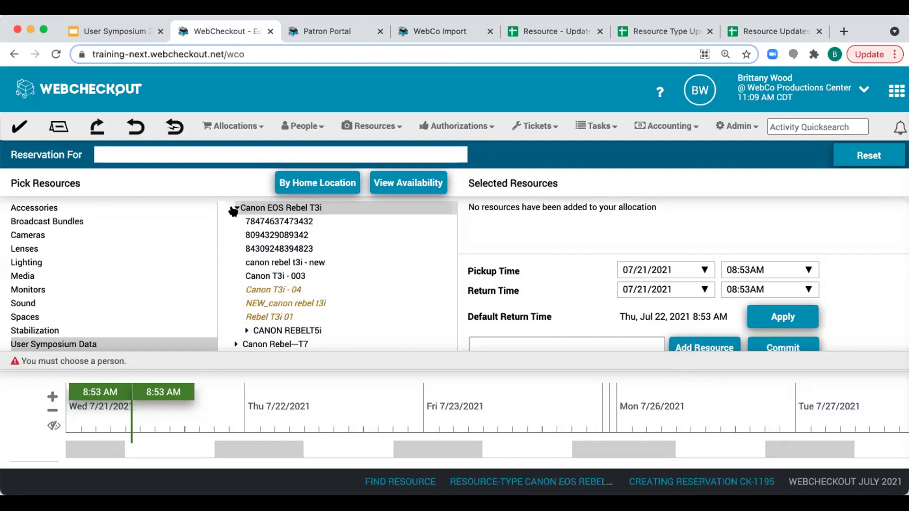
{"action": "left_click", "coordinate": [234, 208]}
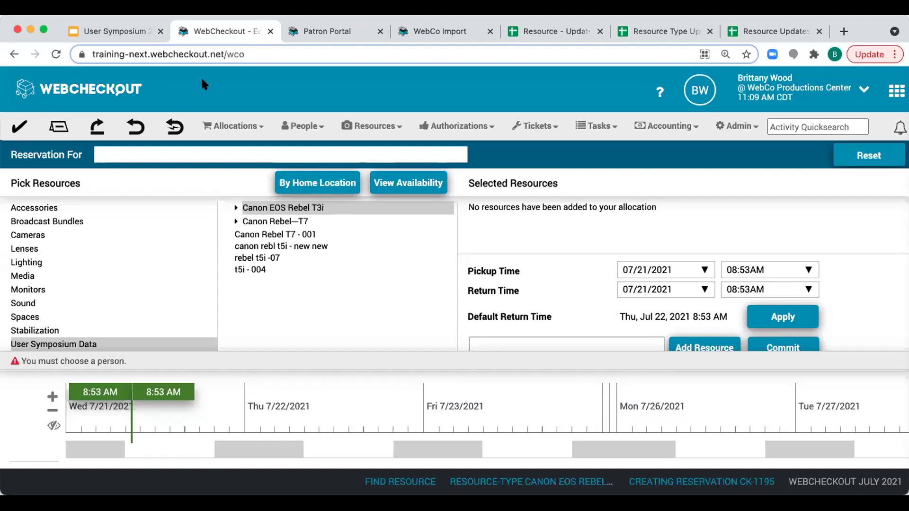
{"action": "left_click", "coordinate": [116, 30]}
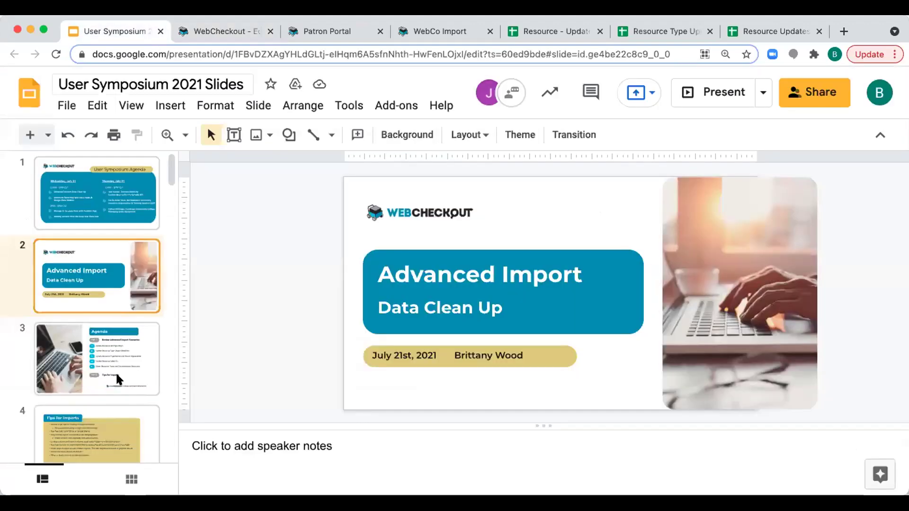
- Present the Agenda slide full screen, exit, and return to WebCheckout reservation CK-1195
{"action": "left_click", "coordinate": [117, 377]}
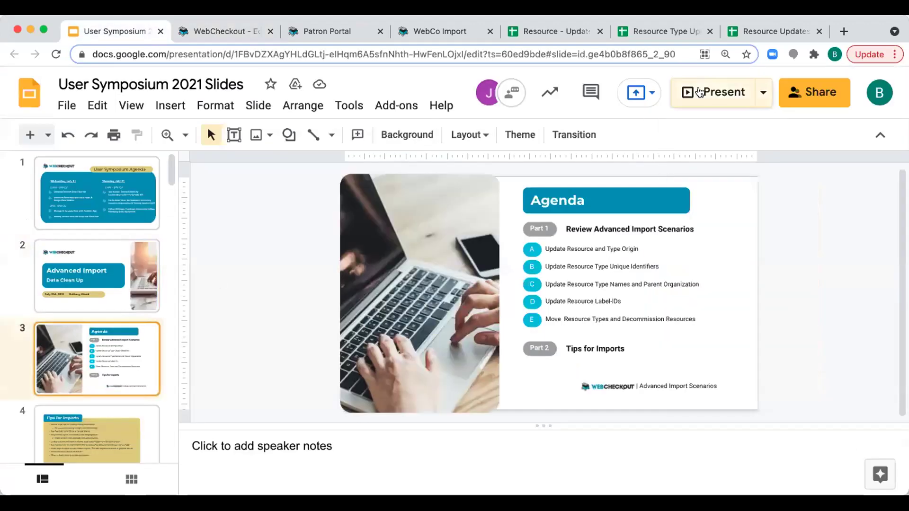
{"action": "left_click", "coordinate": [699, 92]}
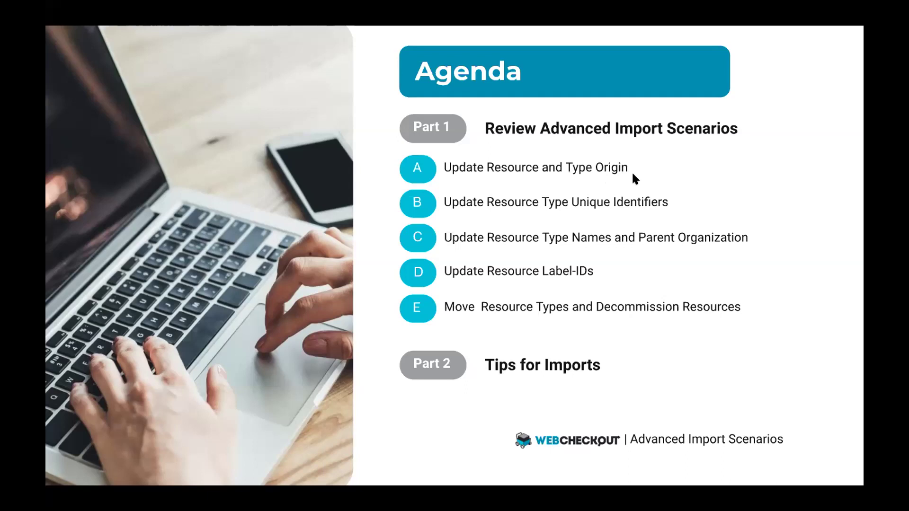
{"action": "key", "text": "Escape"}
{"action": "left_click", "coordinate": [210, 32]}
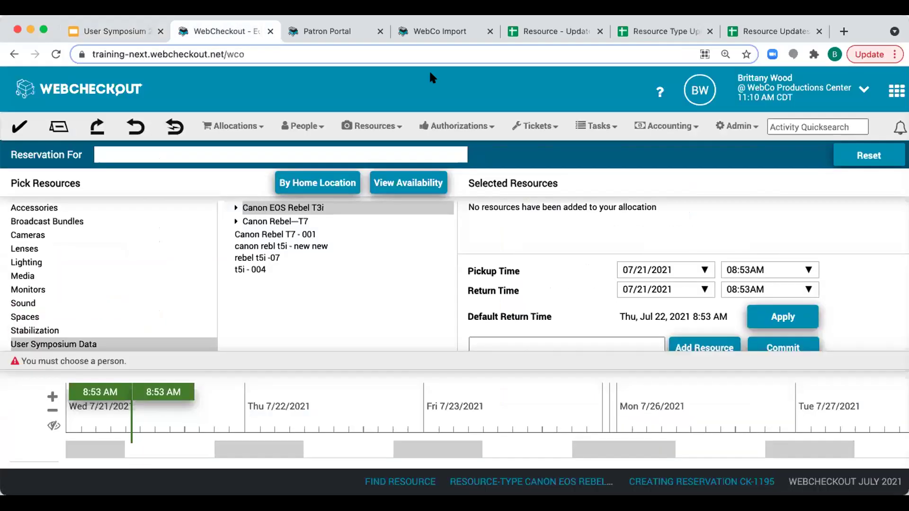
- Open Find Resources and review the Origin column of the 25 User Symposium Data resources
{"action": "left_click", "coordinate": [364, 122]}
{"action": "left_click", "coordinate": [372, 148]}
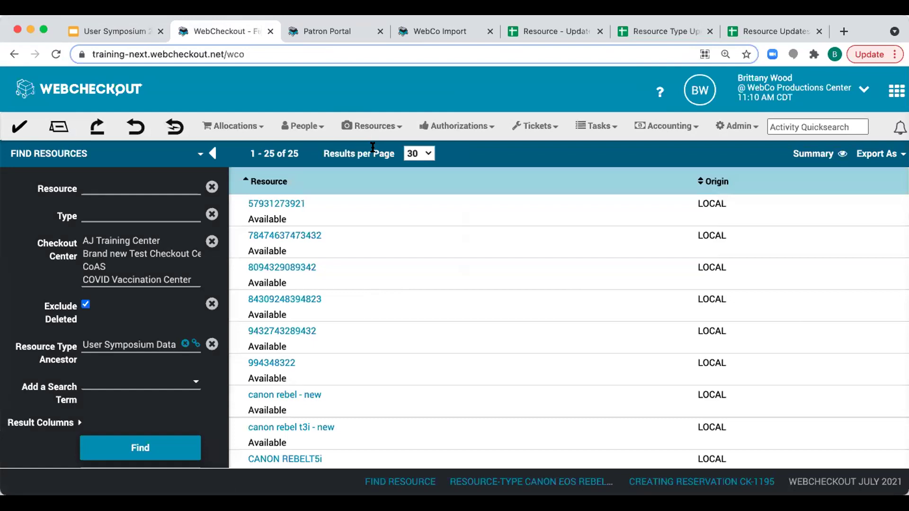
{"action": "scroll", "coordinate": [754, 285], "scroll_direction": "down", "scroll_amount": 10}
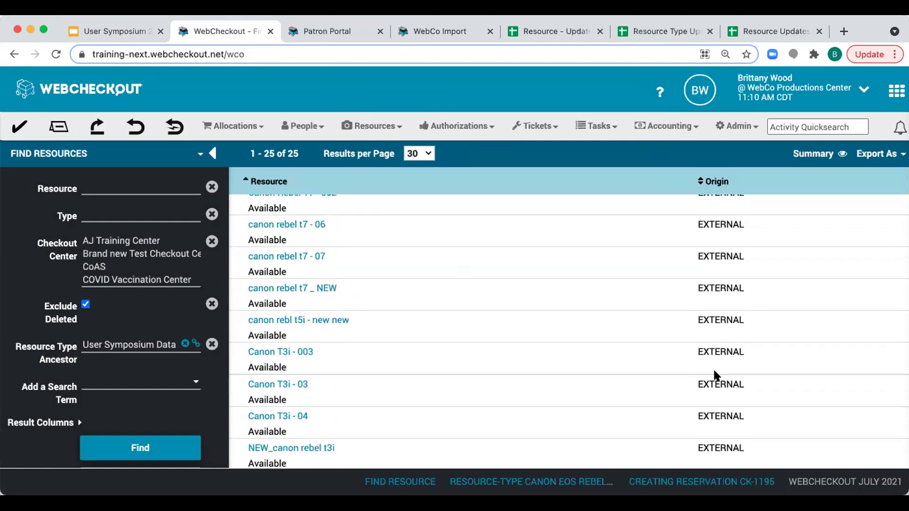
{"action": "scroll", "coordinate": [716, 374], "scroll_direction": "up", "scroll_amount": 6}
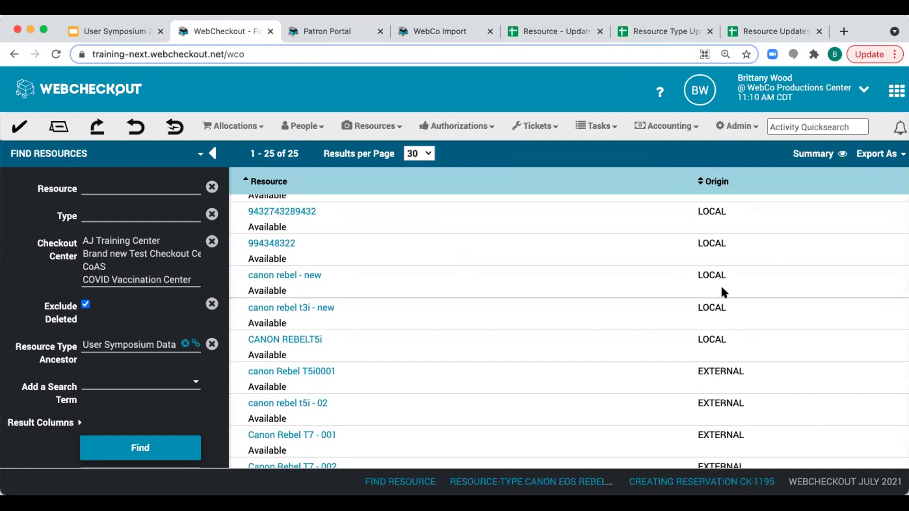
{"action": "scroll", "coordinate": [722, 290], "scroll_direction": "up", "scroll_amount": 1}
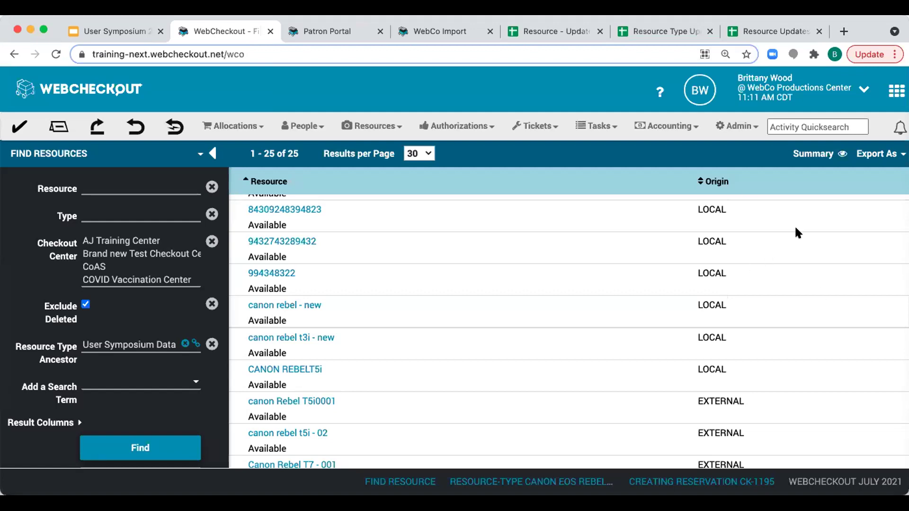
{"action": "scroll", "coordinate": [755, 237], "scroll_direction": "down", "scroll_amount": 3}
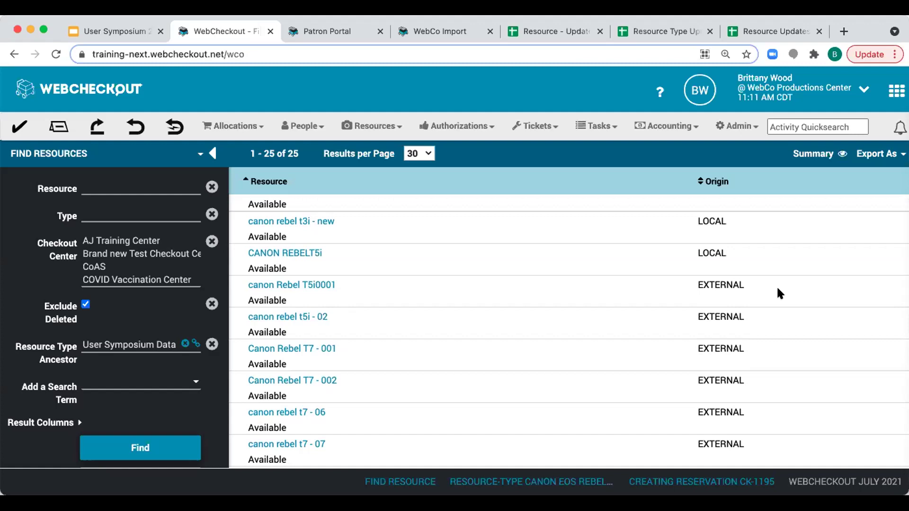
{"action": "scroll", "coordinate": [806, 252], "scroll_direction": "up", "scroll_amount": 3}
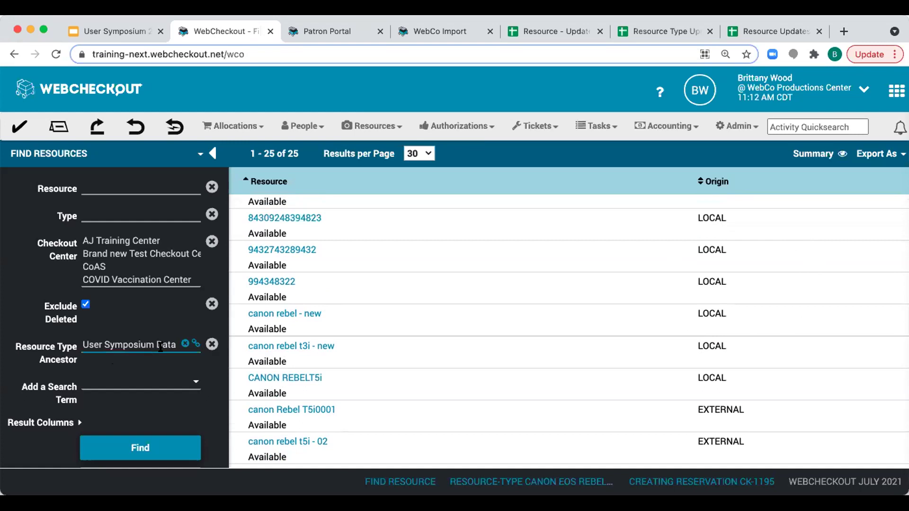
{"action": "scroll", "coordinate": [160, 346], "scroll_direction": "down", "scroll_amount": 2}
- Add an Origin search filter set to LOCAL and rerun the resource search
{"action": "left_click", "coordinate": [63, 358]}
{"action": "scroll", "coordinate": [138, 362], "scroll_direction": "down", "scroll_amount": 1}
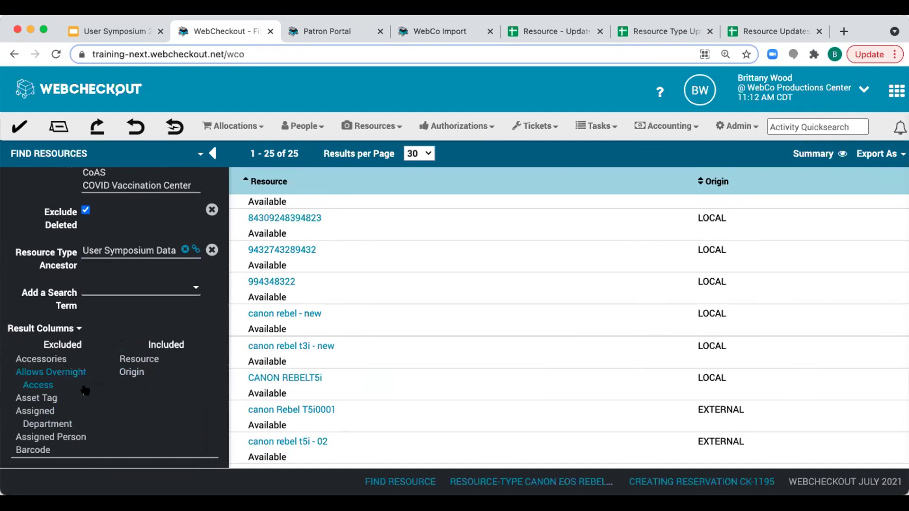
{"action": "left_click", "coordinate": [124, 288]}
{"action": "type", "text": "origin"}
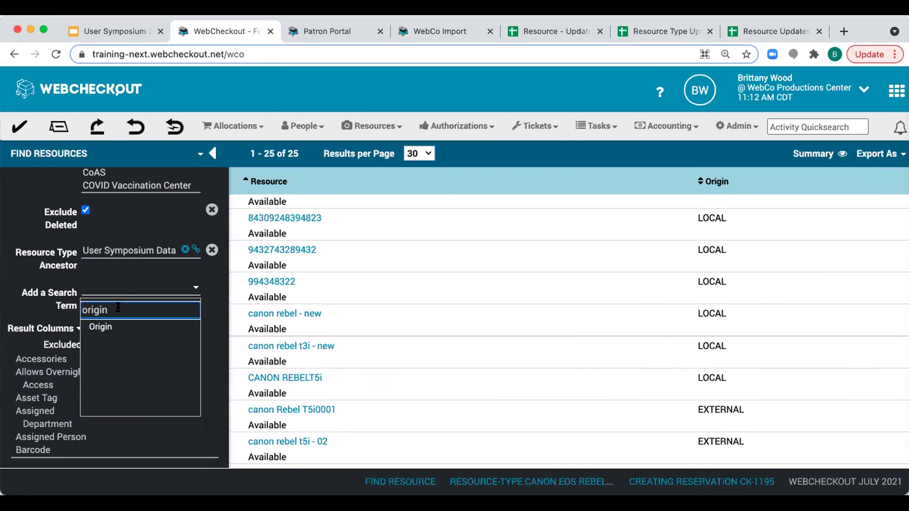
{"action": "left_click", "coordinate": [108, 327]}
{"action": "left_click", "coordinate": [104, 325]}
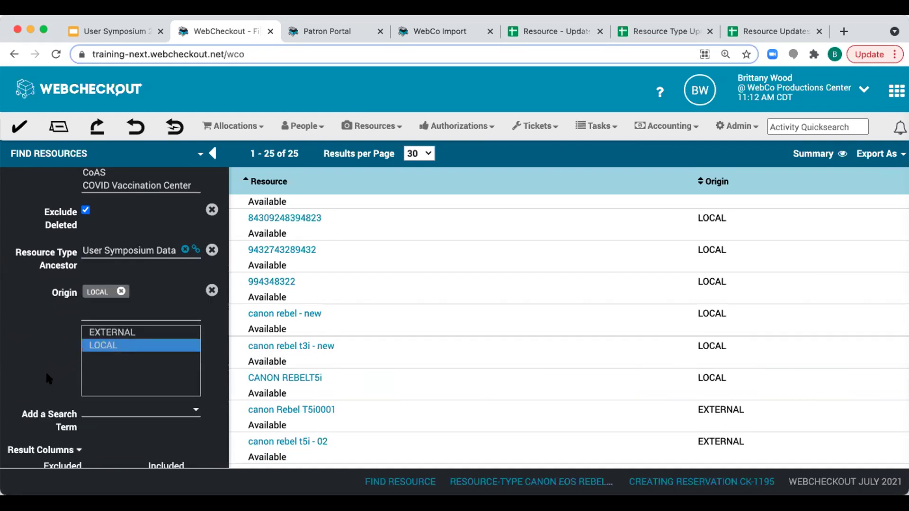
{"action": "scroll", "coordinate": [68, 371], "scroll_direction": "down", "scroll_amount": 5}
{"action": "left_click", "coordinate": [117, 424]}
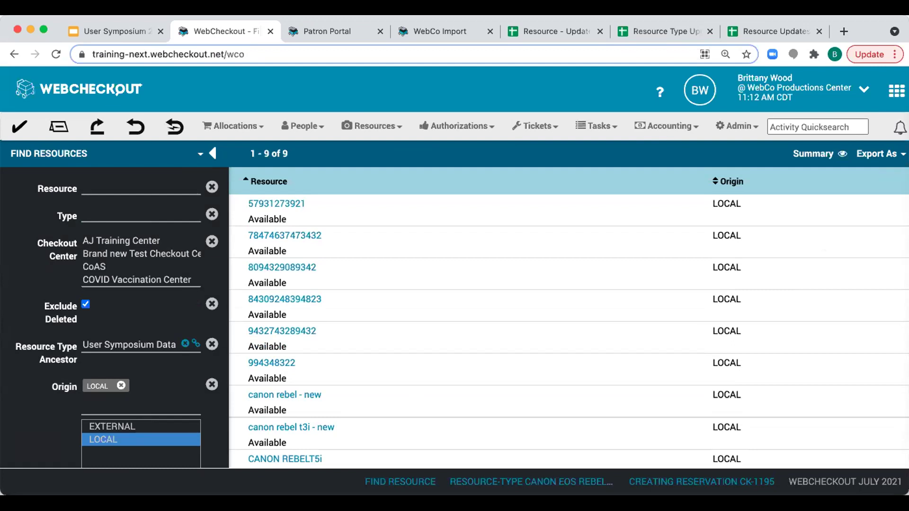
- Export the LOCAL results as an importable file and go to the Resource - Update Origin sheet
{"action": "left_click", "coordinate": [880, 153]}
{"action": "left_click", "coordinate": [856, 194]}
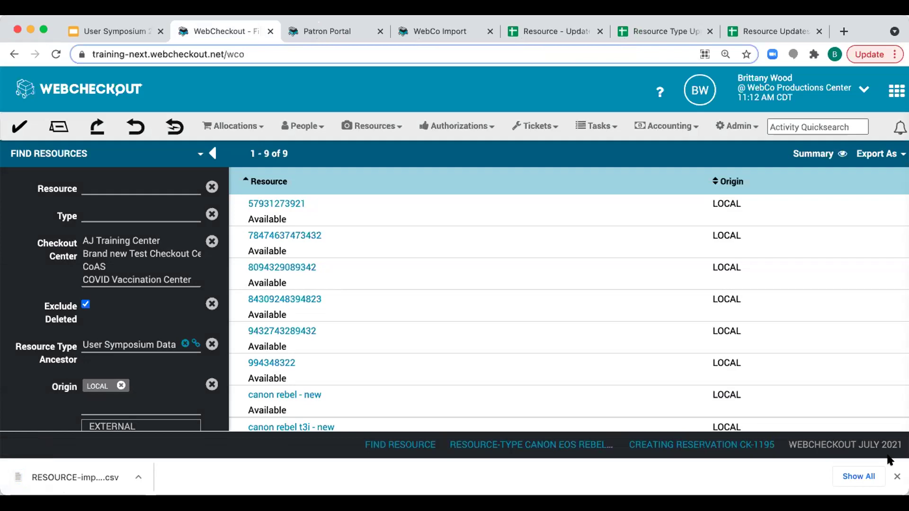
{"action": "left_click", "coordinate": [574, 32]}
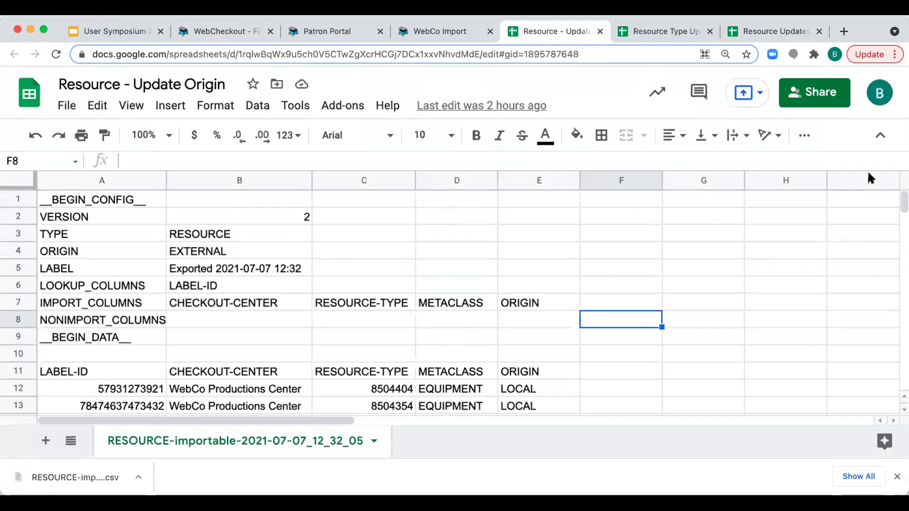
- Highlight config rows 1–8, the ORIGIN row 4 reading EXTERNAL, and the LOCAL values in E11:E14
{"action": "left_click", "coordinate": [897, 477]}
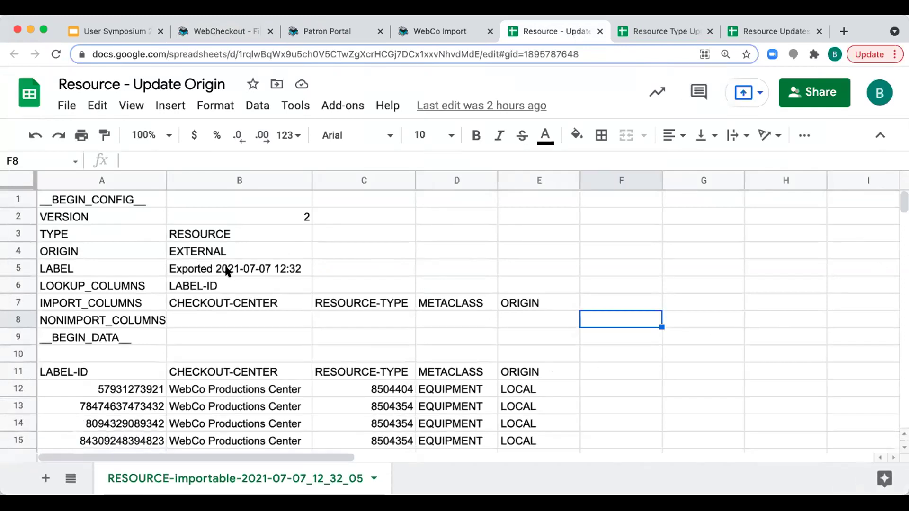
{"action": "left_click_drag", "start_coordinate": [21, 203], "coordinate": [29, 318]}
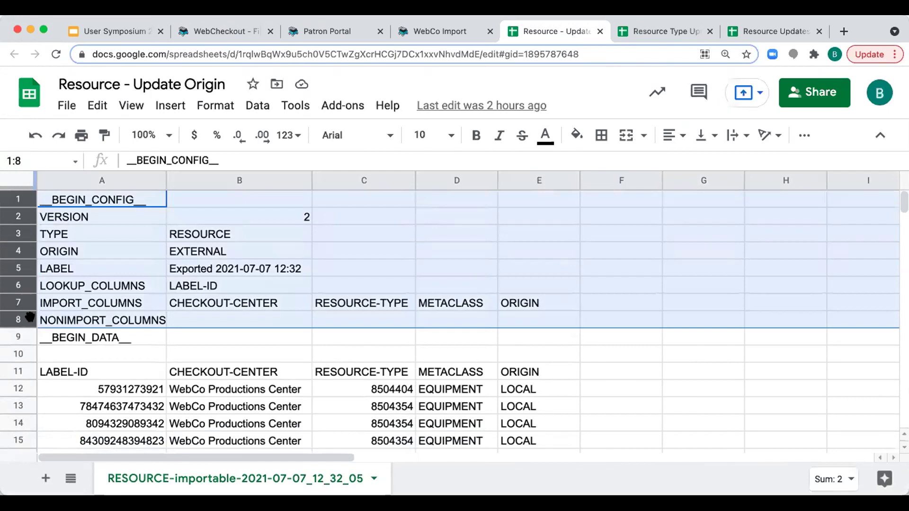
{"action": "left_click", "coordinate": [57, 284]}
{"action": "left_click", "coordinate": [17, 244]}
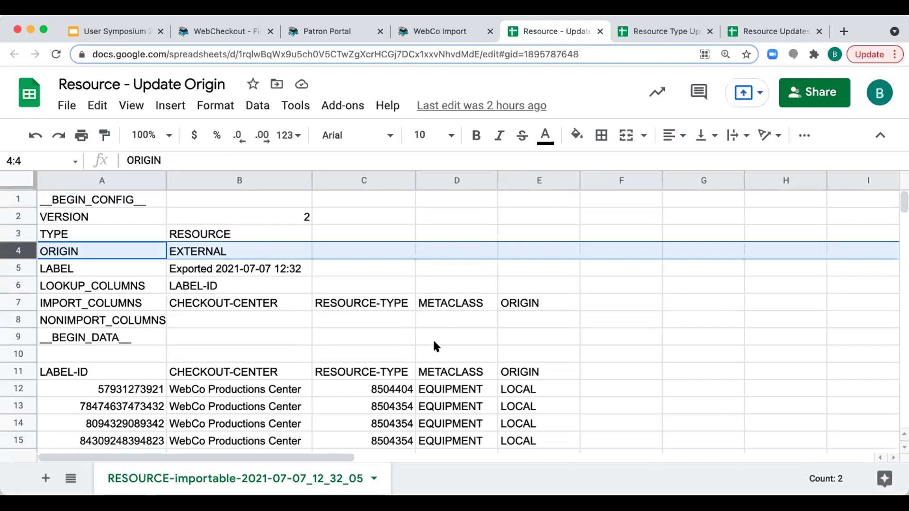
{"action": "left_click", "coordinate": [524, 374]}
{"action": "left_click_drag", "start_coordinate": [525, 408], "coordinate": [522, 427]}
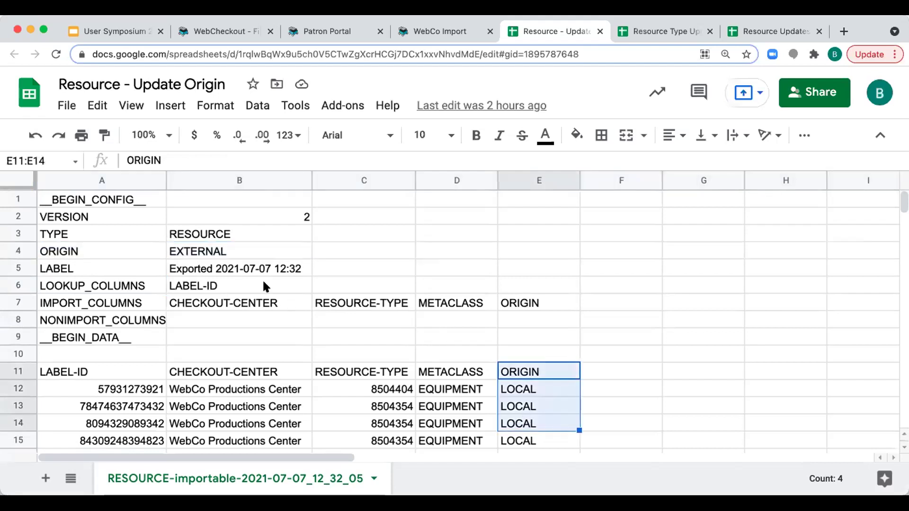
{"action": "left_click", "coordinate": [15, 247]}
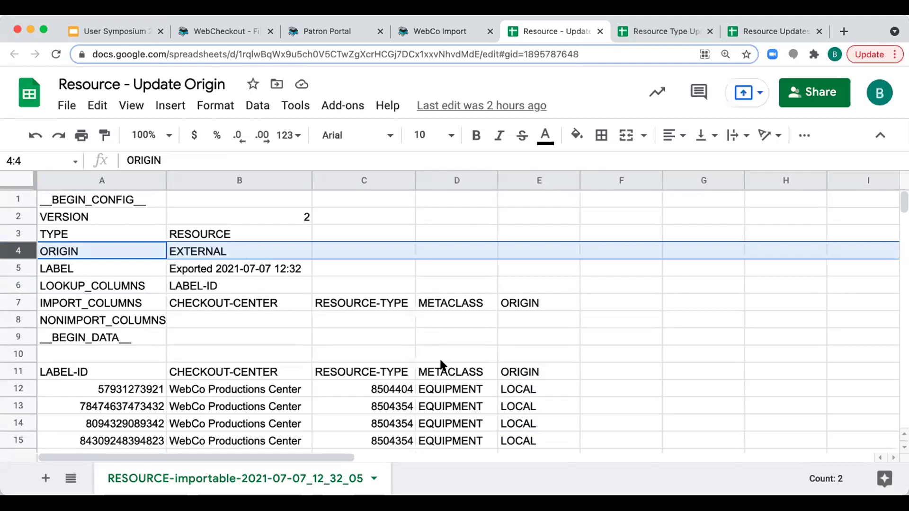
- Paste LOCAL into config cell B4, shifting EXTERNAL over into helper cell C4
{"action": "left_click", "coordinate": [519, 391]}
{"action": "key", "text": "ctrl+c"}
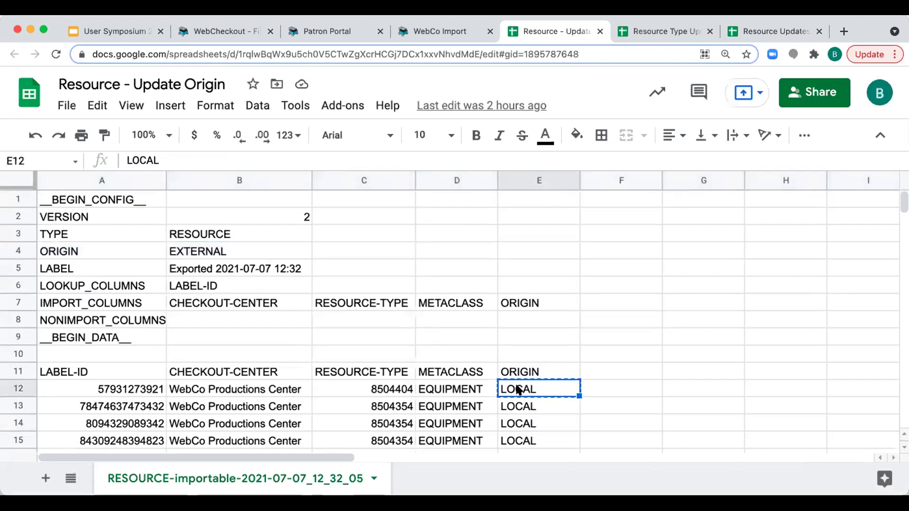
{"action": "right_click", "coordinate": [182, 250]}
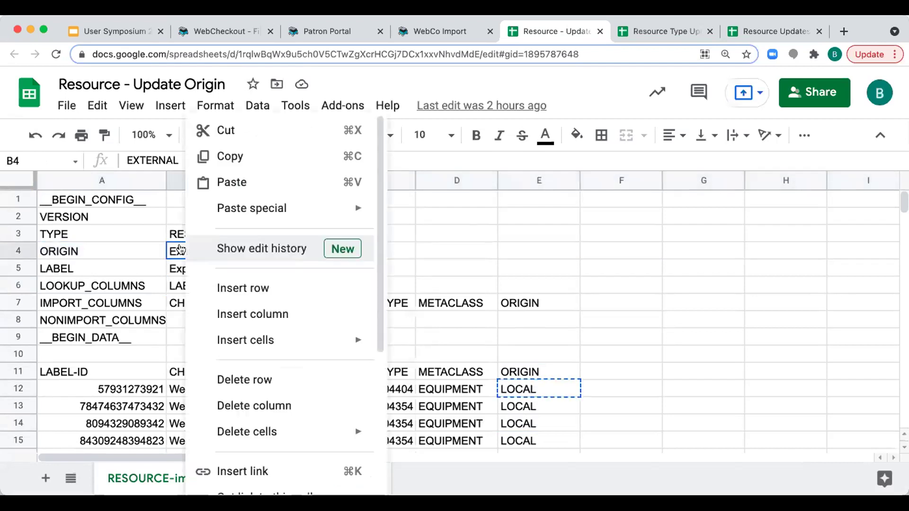
{"action": "mouse_move", "coordinate": [345, 341]}
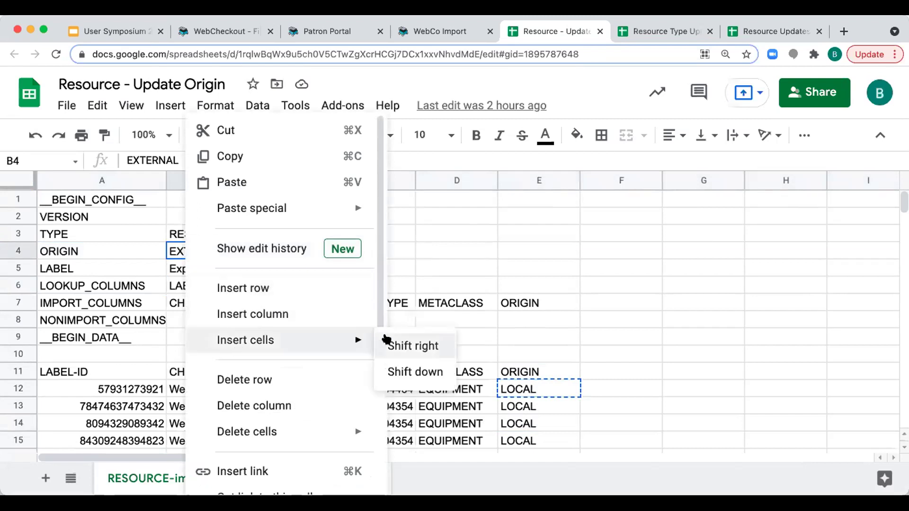
{"action": "left_click", "coordinate": [395, 345]}
{"action": "key", "text": "ctrl+v"}
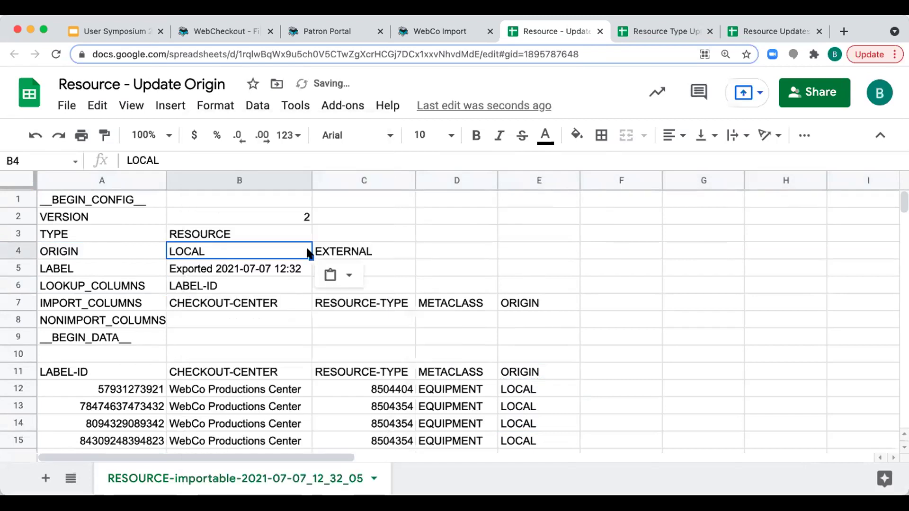
{"action": "left_click", "coordinate": [363, 252]}
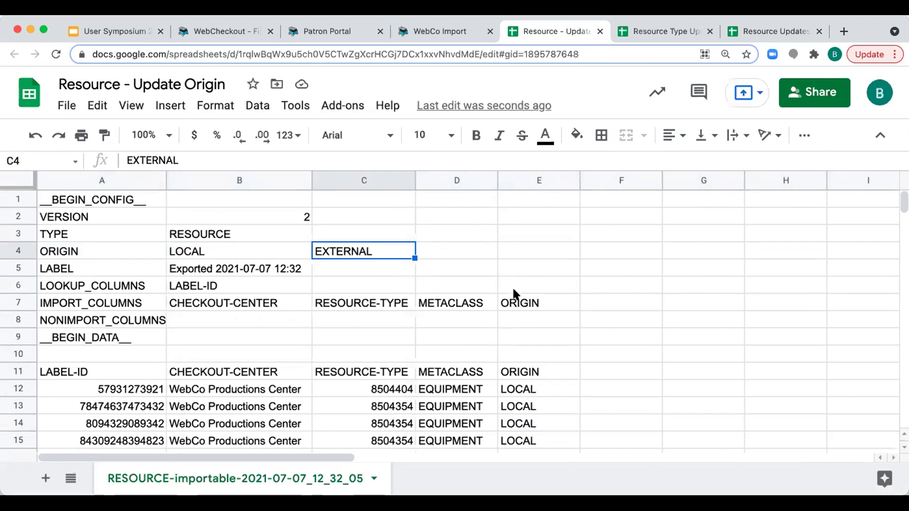
{"action": "scroll", "coordinate": [515, 294], "scroll_direction": "down", "scroll_amount": 1}
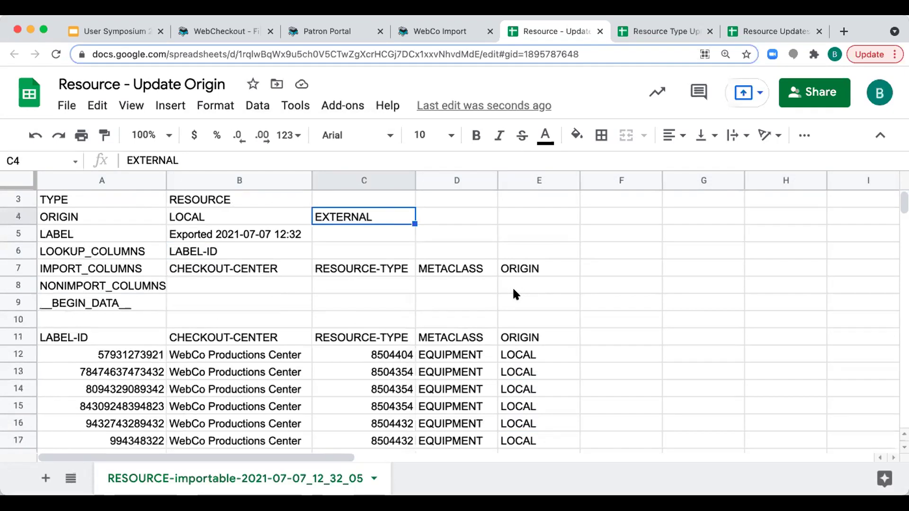
{"action": "scroll", "coordinate": [515, 295], "scroll_direction": "down", "scroll_amount": 1}
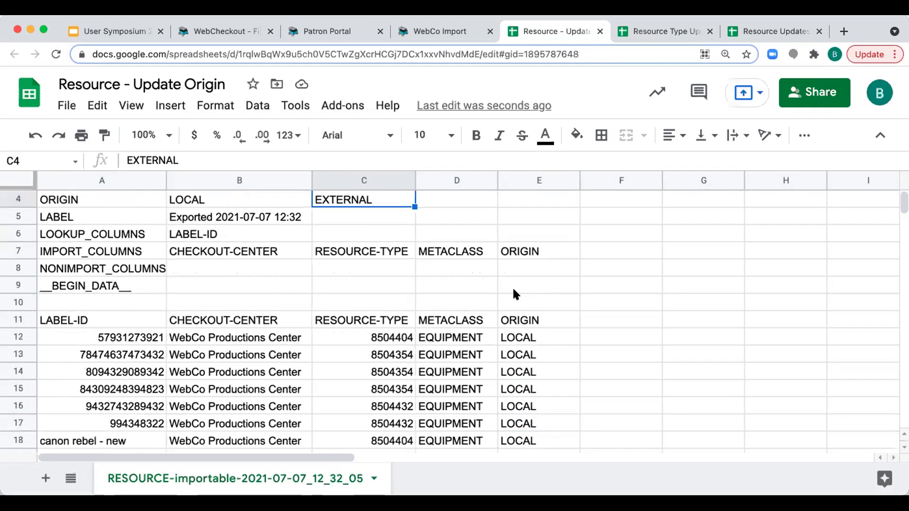
{"action": "left_click_drag", "start_coordinate": [548, 320], "coordinate": [546, 406]}
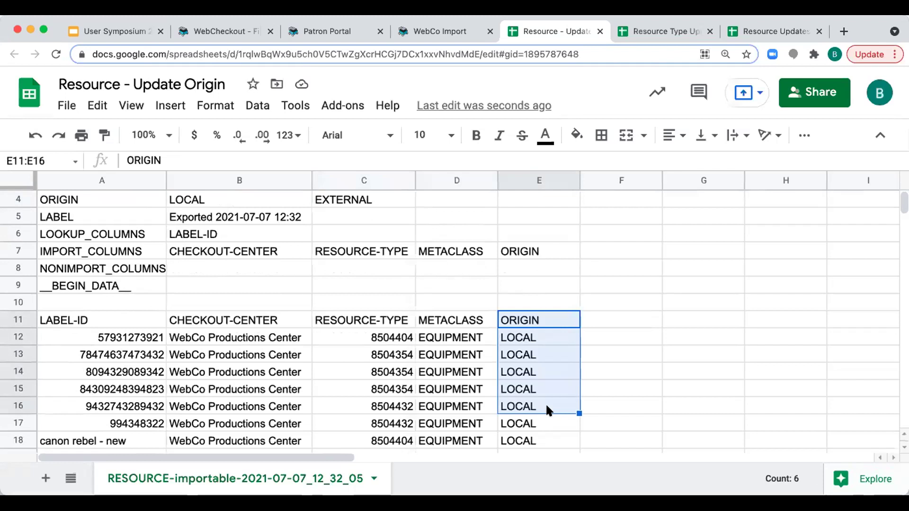
{"action": "scroll", "coordinate": [546, 406], "scroll_direction": "up", "scroll_amount": 1}
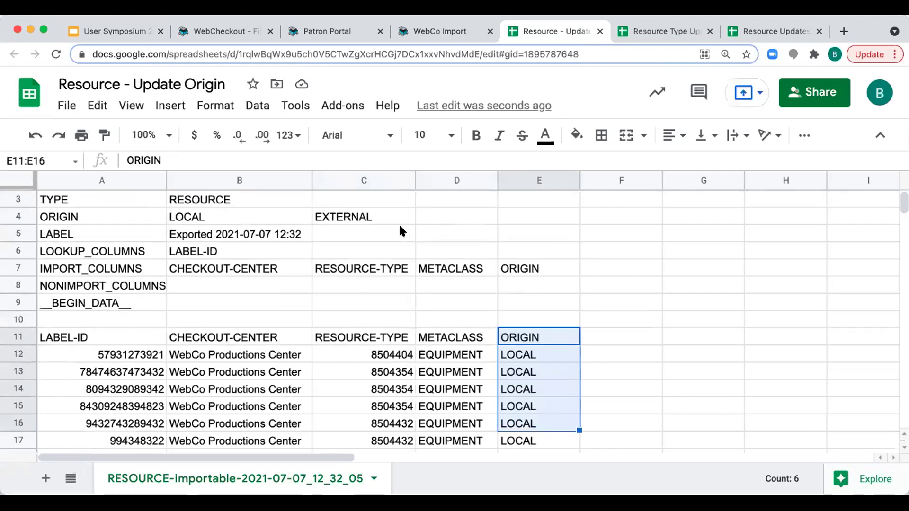
- Copy EXTERNAL from C4 into E12, then clear the helper cell C4
{"action": "left_click", "coordinate": [369, 217]}
{"action": "key", "text": "ctrl+c"}
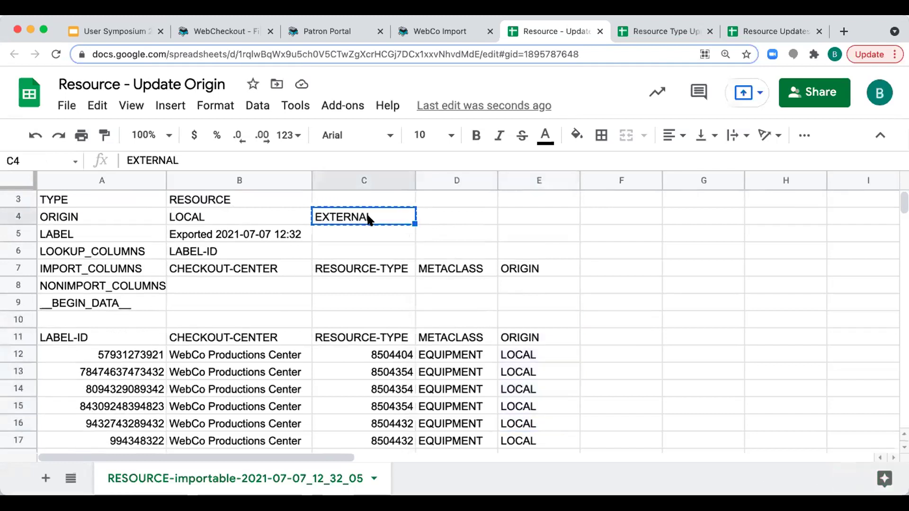
{"action": "left_click", "coordinate": [515, 354]}
{"action": "key", "text": "ctrl+v"}
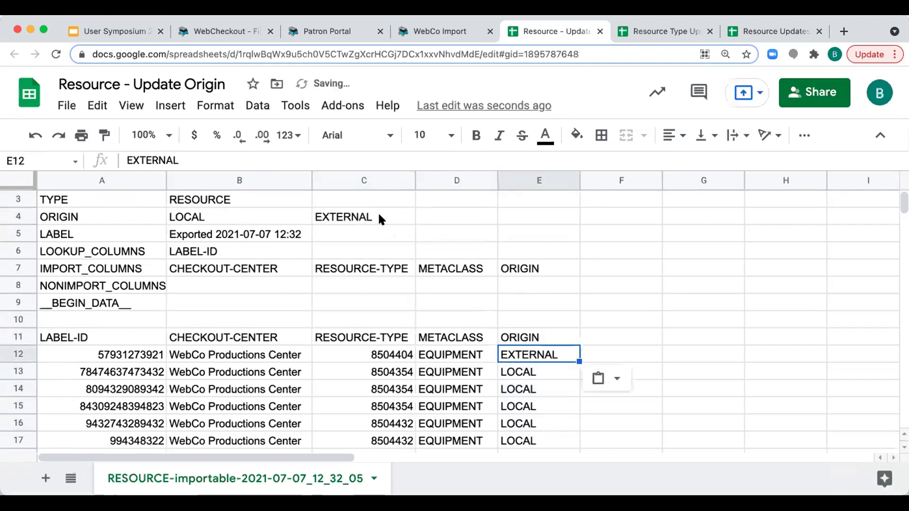
{"action": "left_click", "coordinate": [379, 217]}
{"action": "key", "text": "Delete"}
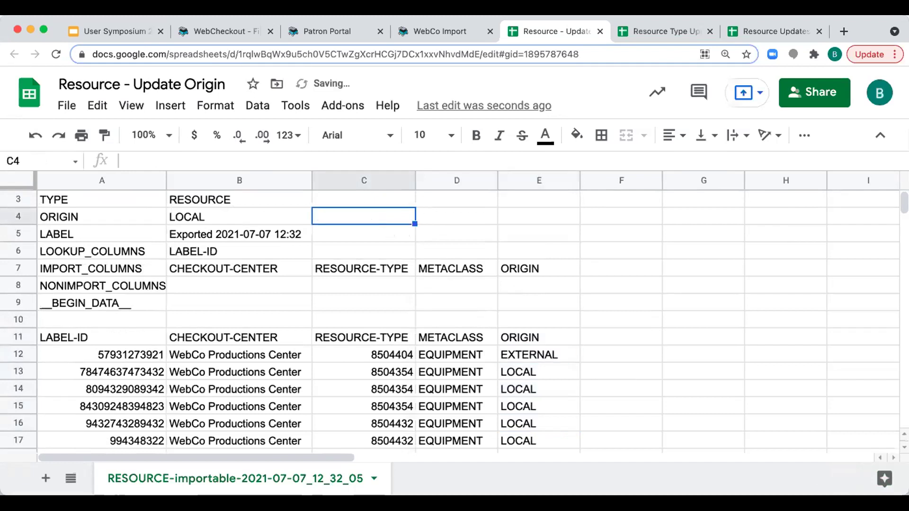
{"action": "left_click", "coordinate": [17, 213]}
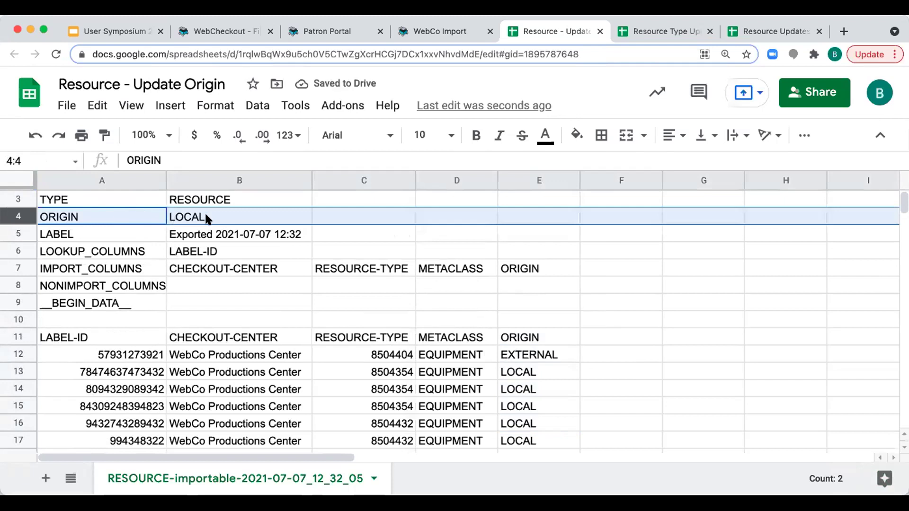
- Fill EXTERNAL down the ORIGIN column from E12 through E20
{"action": "left_click", "coordinate": [541, 354]}
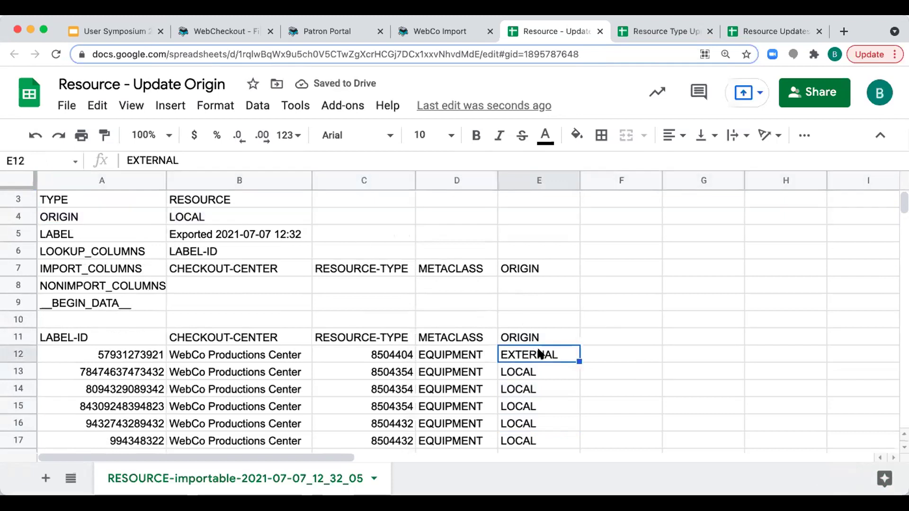
{"action": "scroll", "coordinate": [538, 354], "scroll_direction": "down", "scroll_amount": 1}
{"action": "left_click_drag", "start_coordinate": [578, 327], "coordinate": [576, 397]}
{"action": "scroll", "coordinate": [577, 398], "scroll_direction": "down", "scroll_amount": 1}
{"action": "left_click_drag", "start_coordinate": [578, 345], "coordinate": [568, 405]}
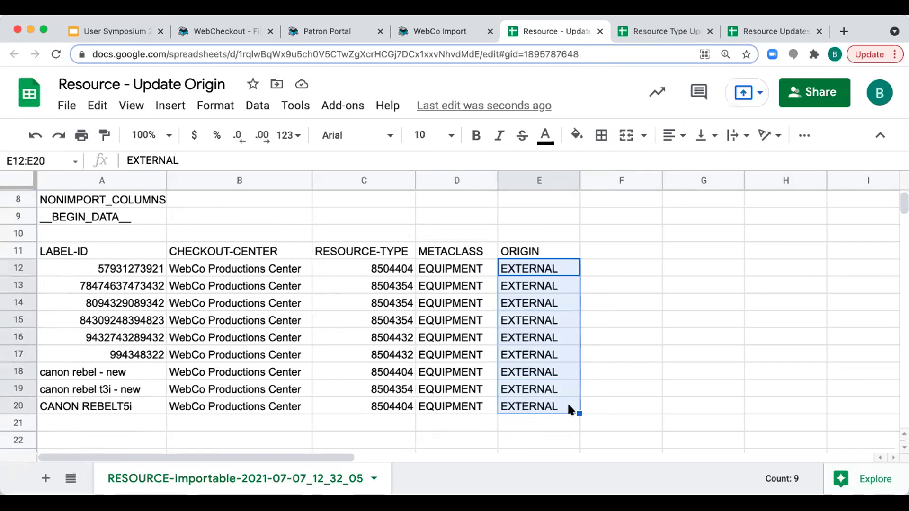
{"action": "scroll", "coordinate": [590, 385], "scroll_direction": "up", "scroll_amount": 1}
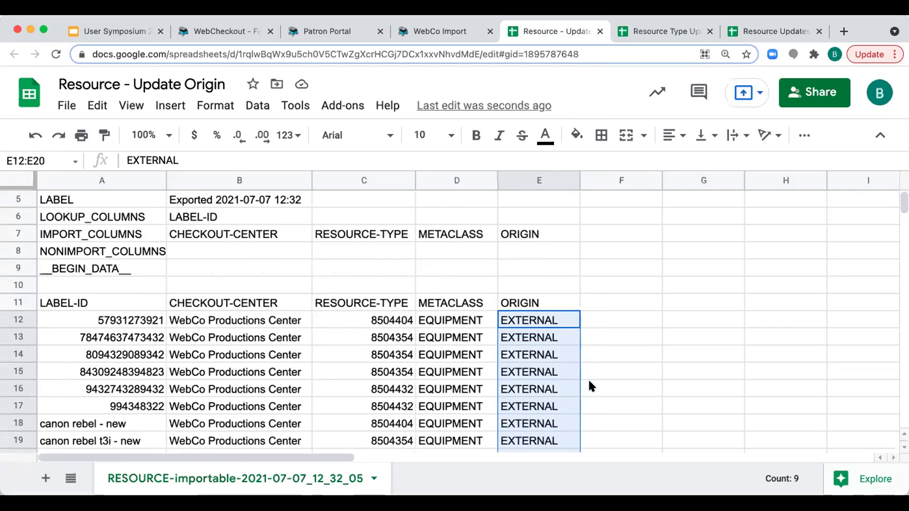
{"action": "left_click", "coordinate": [15, 252]}
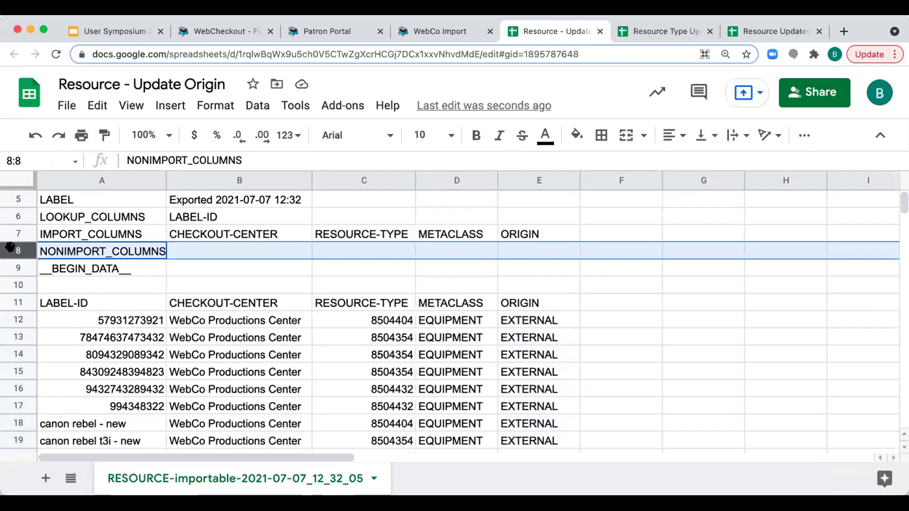
- Copy CHECKOUT-CENTER, RESOURCE-TYPE and METACLASS from B7:D7 into the NONIMPORT_COLUMNS row at B8
{"action": "left_click", "coordinate": [180, 234]}
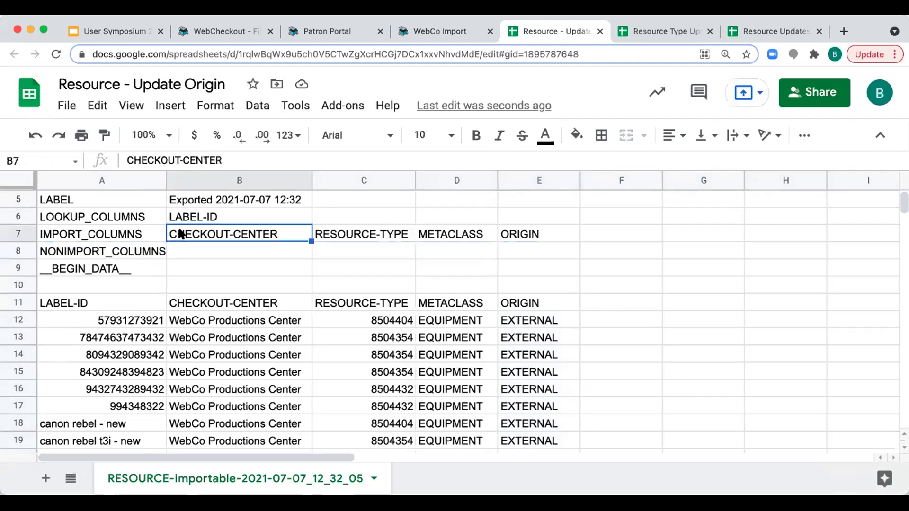
{"action": "left_click", "coordinate": [430, 235], "text": "shift"}
{"action": "key", "text": "super+c"}
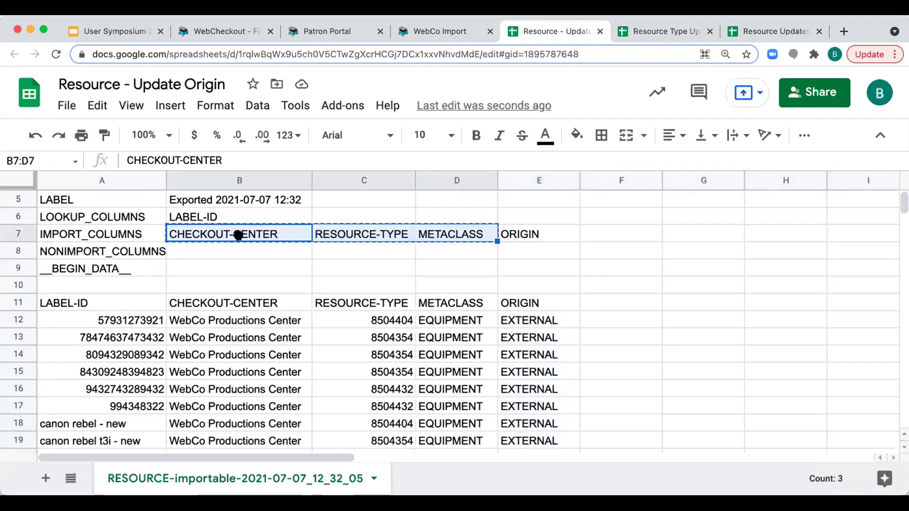
{"action": "left_click", "coordinate": [227, 253]}
{"action": "key", "text": "super+v"}
- Delete B7:D7 shifting cells left, leaving ORIGIN as the only import column
{"action": "key", "text": "Up"}
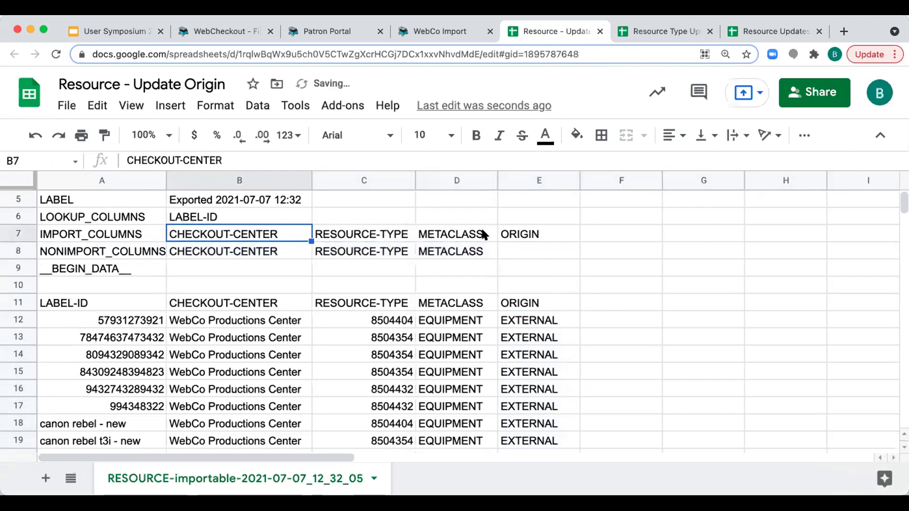
{"action": "left_click", "coordinate": [462, 235], "text": "shift"}
{"action": "right_click", "coordinate": [462, 236]}
{"action": "mouse_move", "coordinate": [503, 308]}
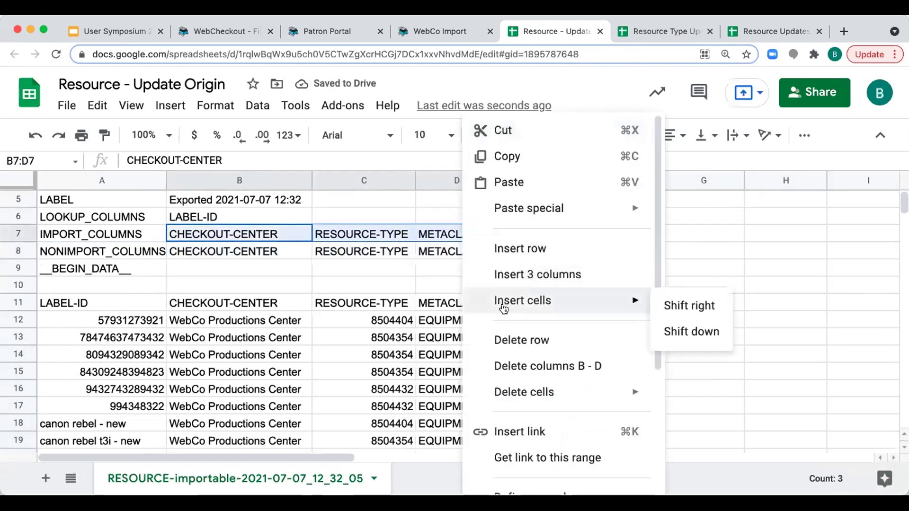
{"action": "mouse_move", "coordinate": [582, 397]}
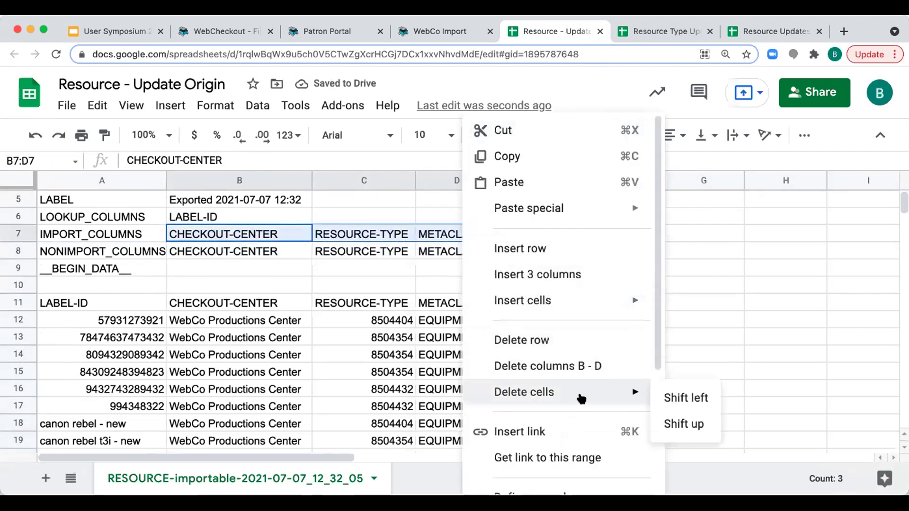
{"action": "left_click", "coordinate": [658, 400]}
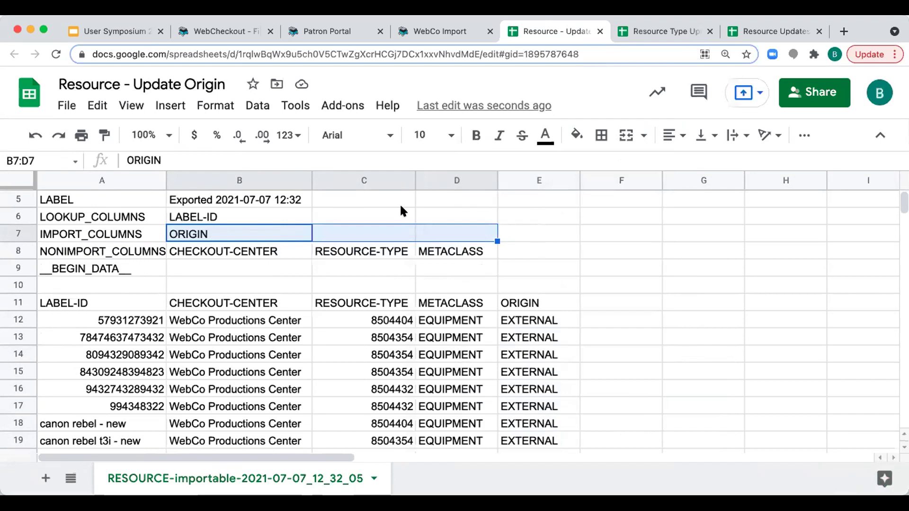
{"action": "left_click", "coordinate": [67, 105]}
- Download the sheet as a .csv file and switch to WebCheckout's Data Import page
{"action": "mouse_move", "coordinate": [94, 316]}
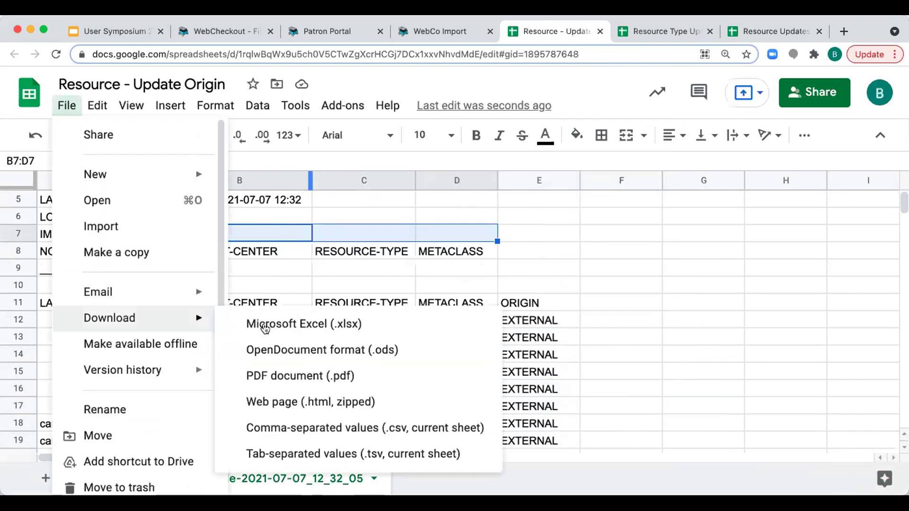
{"action": "left_click", "coordinate": [278, 426]}
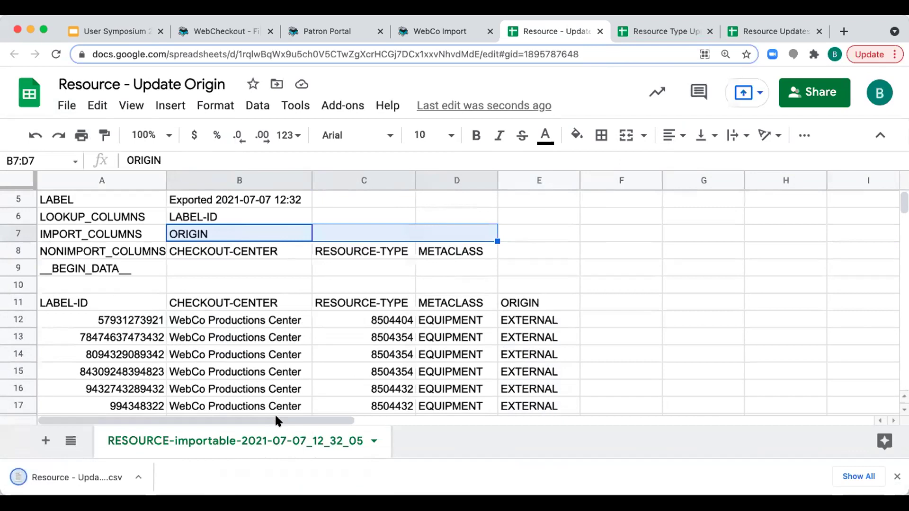
{"action": "left_click", "coordinate": [439, 34]}
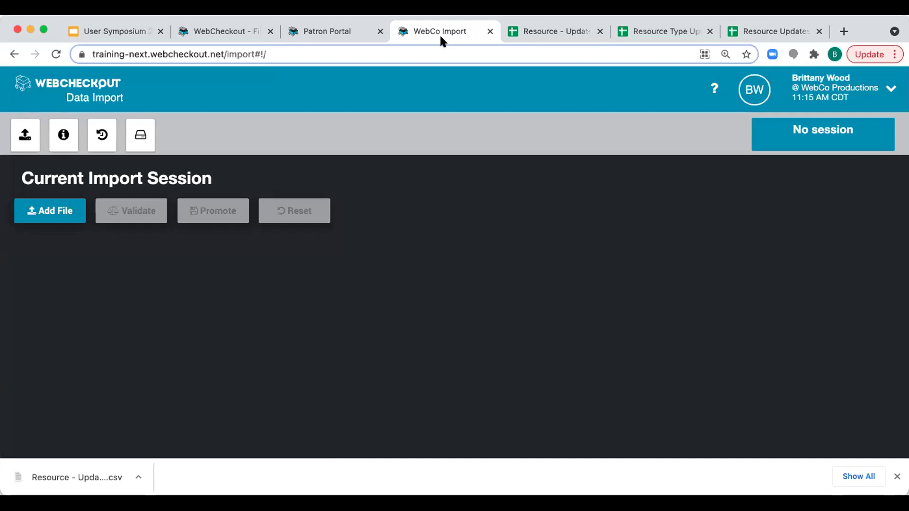
- Back up the WebCo database before importing
{"action": "left_click", "coordinate": [133, 136]}
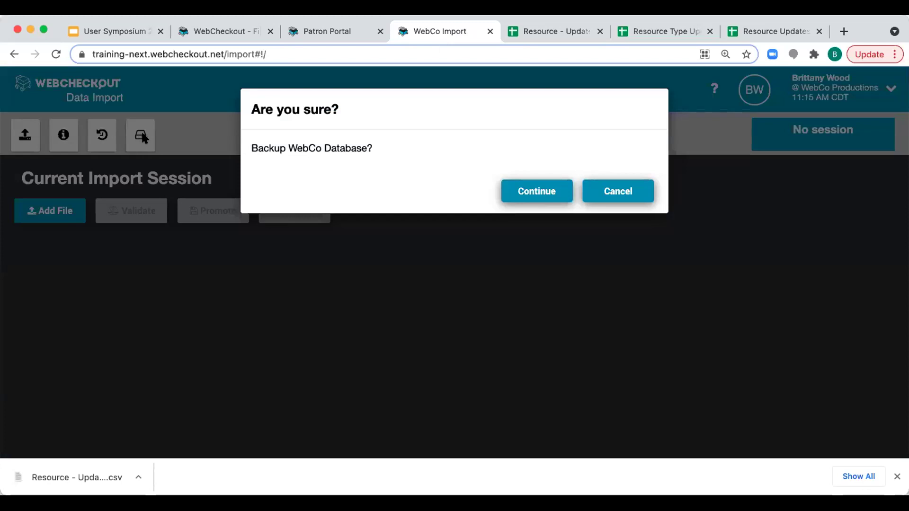
{"action": "left_click", "coordinate": [531, 194]}
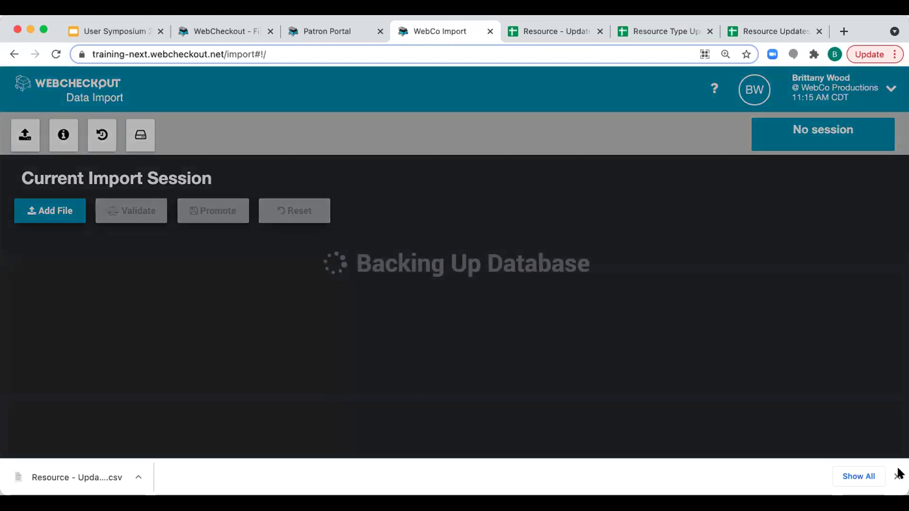
{"action": "left_click", "coordinate": [897, 476]}
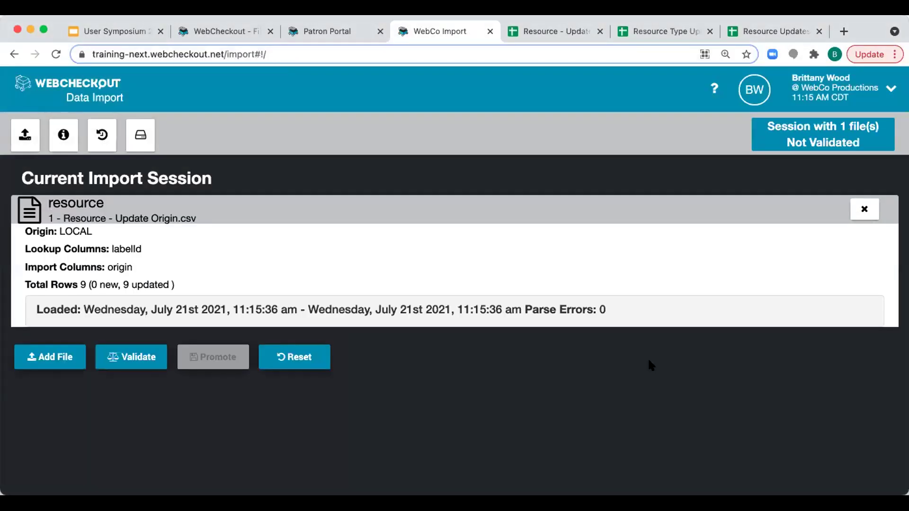
- Validate and promote Resource - Update Origin.csv, updating 9 rows with zero errors
{"action": "left_click", "coordinate": [140, 360]}
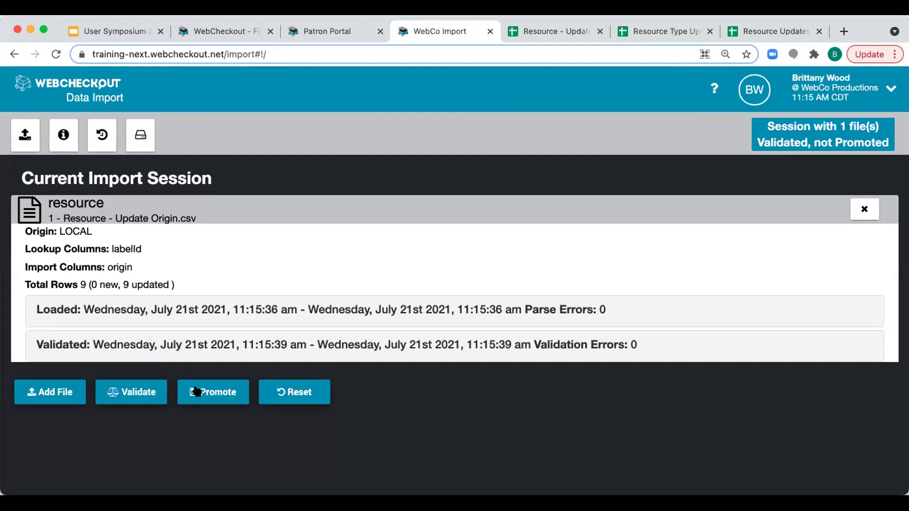
{"action": "left_click", "coordinate": [196, 391]}
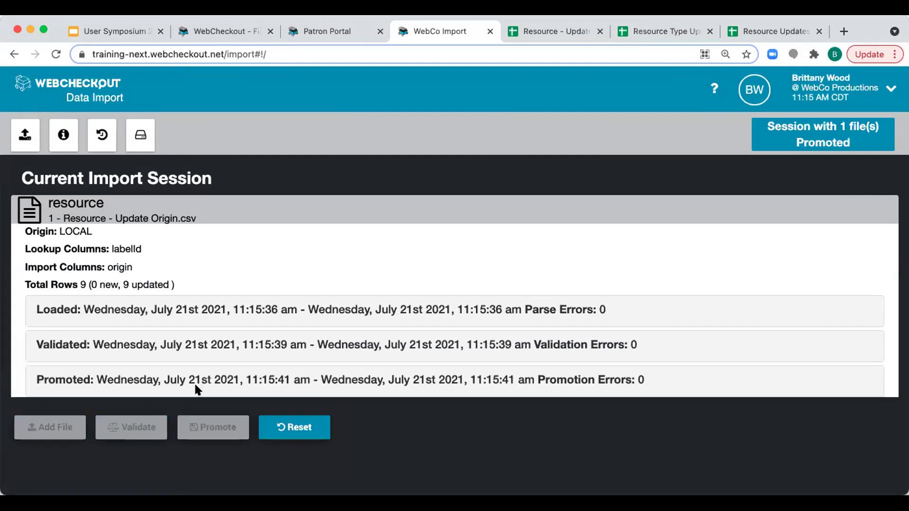
{"action": "left_click_drag", "start_coordinate": [27, 286], "coordinate": [173, 283]}
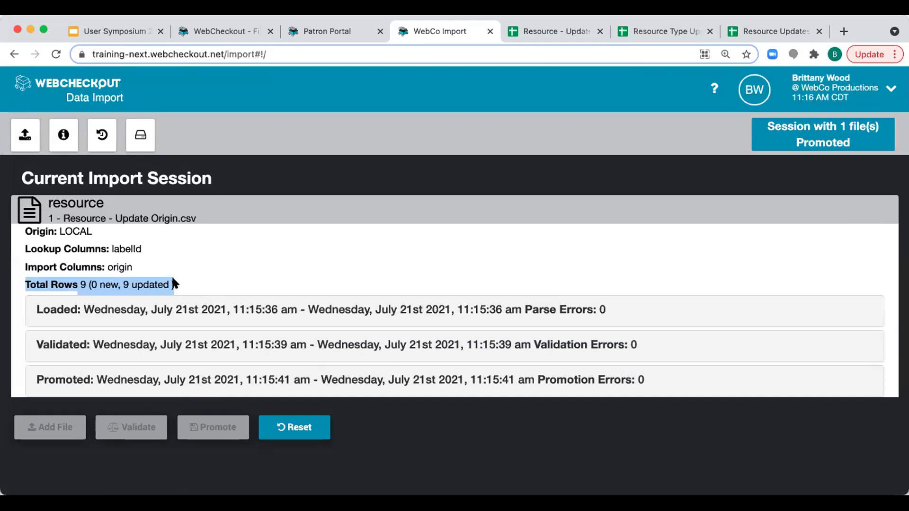
{"action": "left_click", "coordinate": [223, 30]}
- Drop the Origin filter and rerun the search, confirming all 25 resources now show EXTERNAL
{"action": "scroll", "coordinate": [189, 342], "scroll_direction": "down", "scroll_amount": 3}
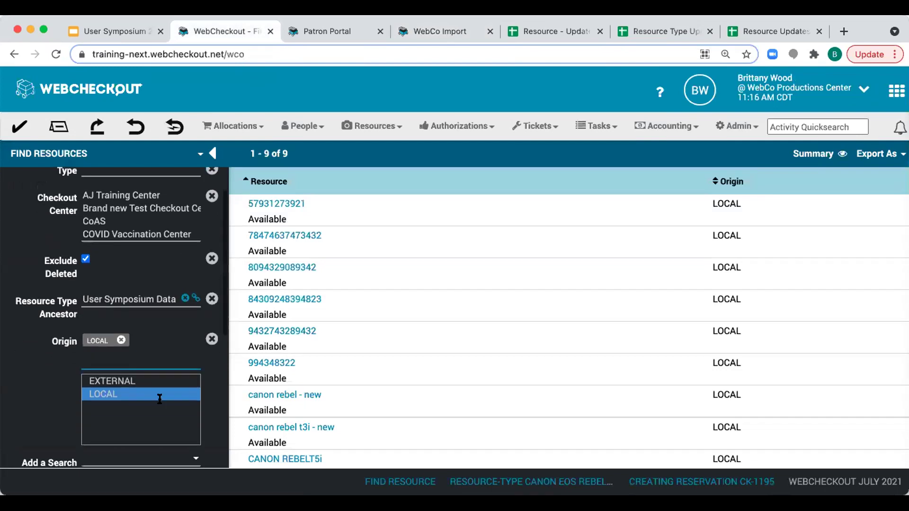
{"action": "left_click", "coordinate": [211, 307]}
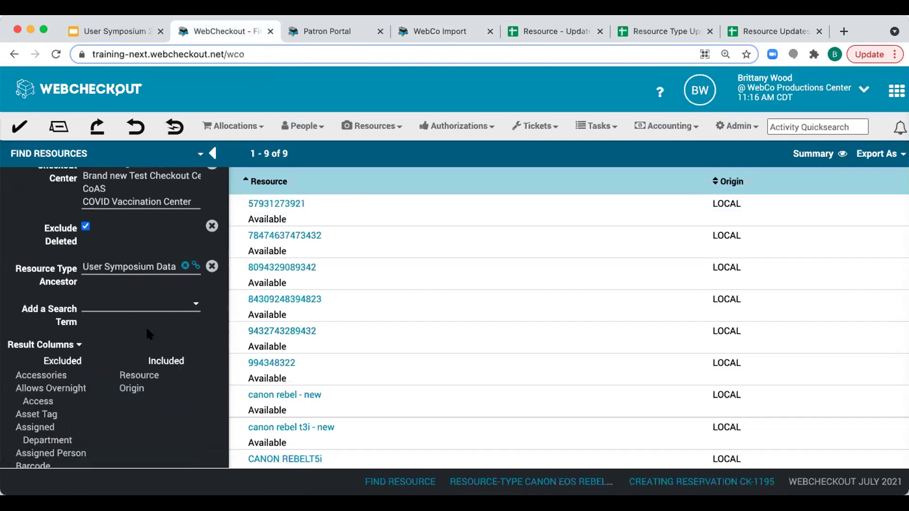
{"action": "scroll", "coordinate": [146, 326], "scroll_direction": "down", "scroll_amount": 2}
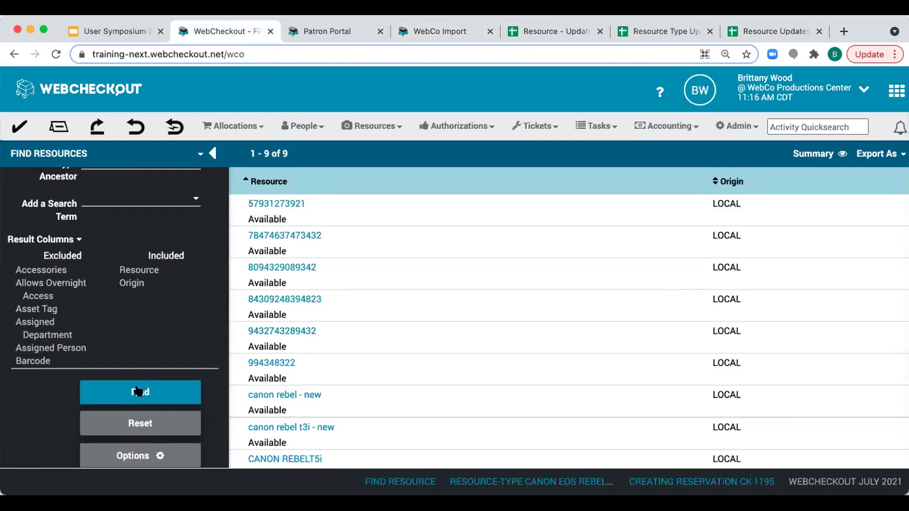
{"action": "left_click", "coordinate": [139, 392]}
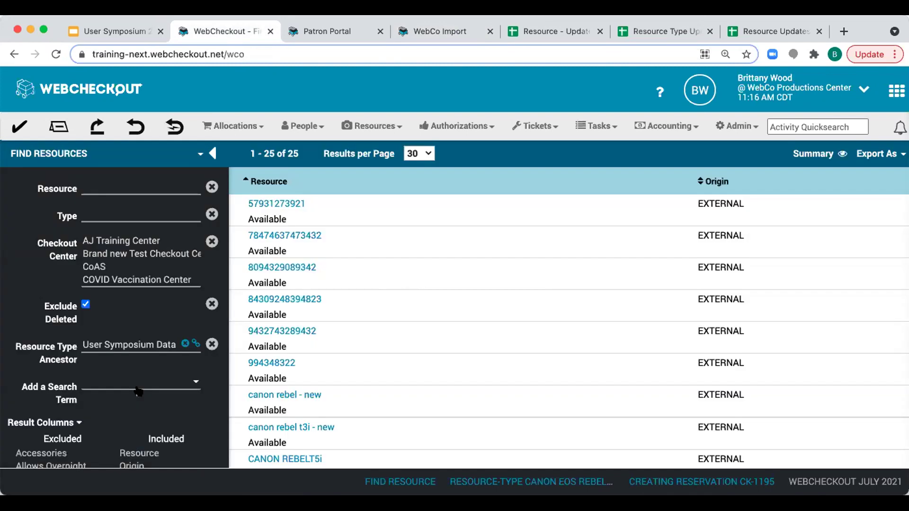
{"action": "scroll", "coordinate": [753, 316], "scroll_direction": "down", "scroll_amount": 5}
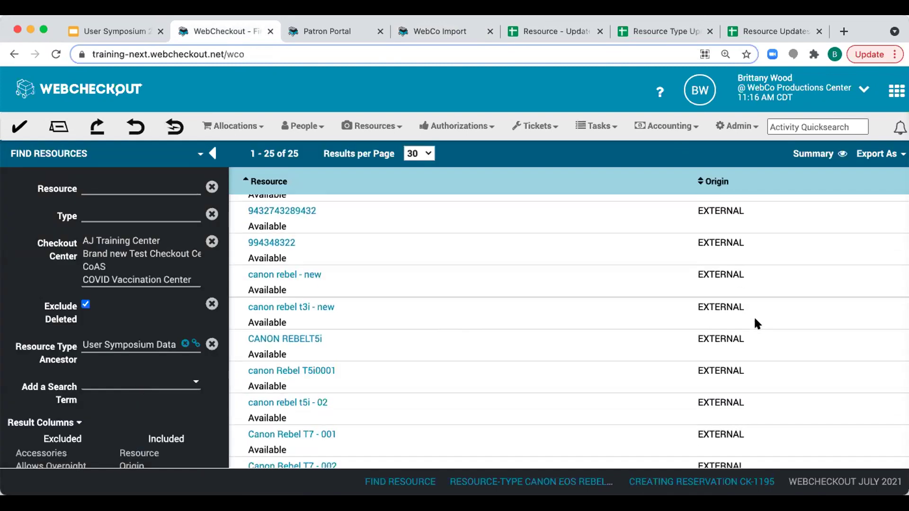
{"action": "scroll", "coordinate": [754, 319], "scroll_direction": "up", "scroll_amount": 8}
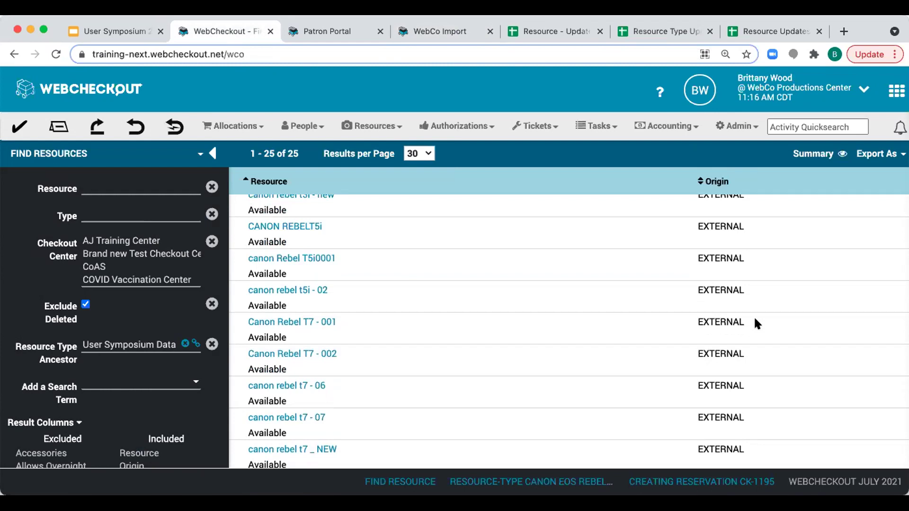
{"action": "scroll", "coordinate": [754, 316], "scroll_direction": "up", "scroll_amount": 2}
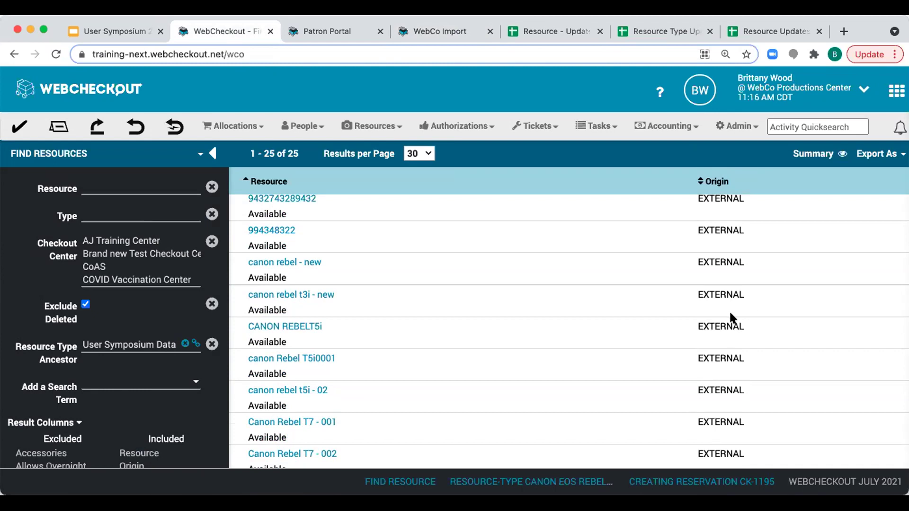
- List the five User Symposium Data resource types, with Canon EOS Rebel T3i still LOCAL
{"action": "left_click", "coordinate": [374, 126]}
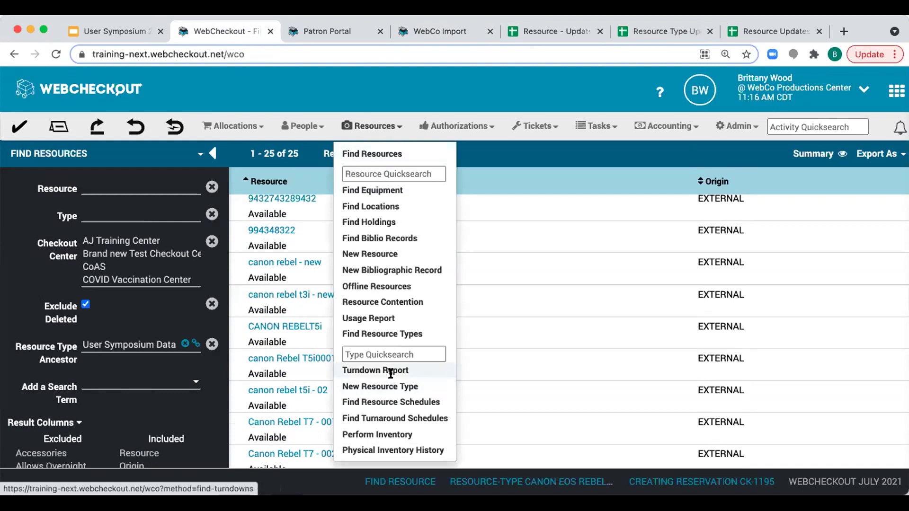
{"action": "left_click", "coordinate": [389, 334]}
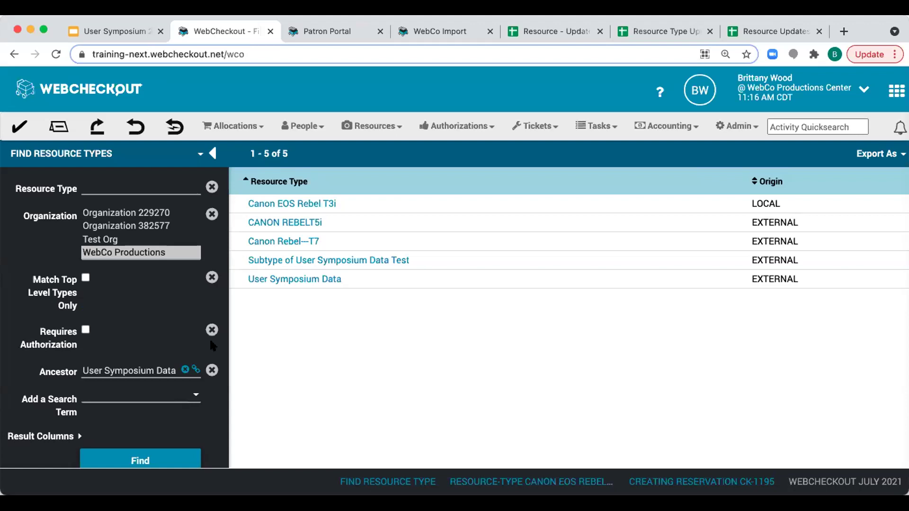
{"action": "scroll", "coordinate": [65, 376], "scroll_direction": "down", "scroll_amount": 3}
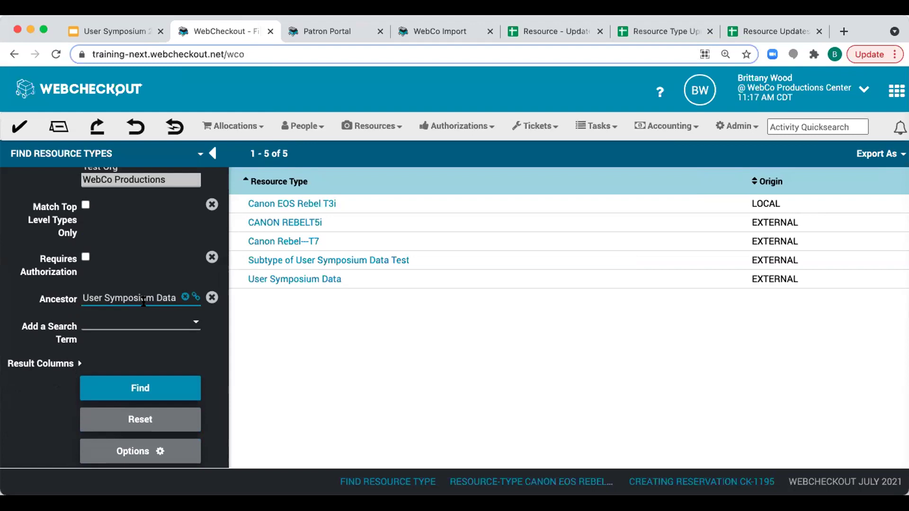
{"action": "scroll", "coordinate": [143, 301], "scroll_direction": "down", "scroll_amount": 1}
{"action": "left_click", "coordinate": [57, 359]}
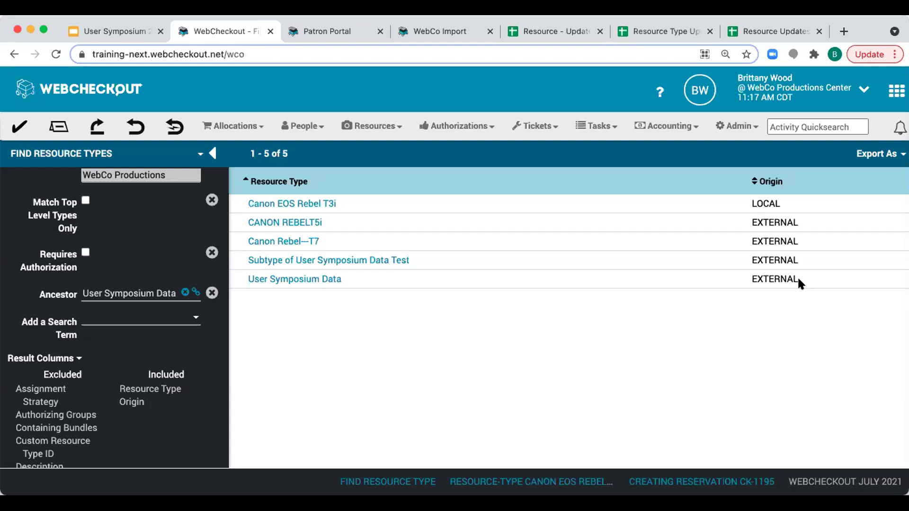
- Change Canon EOS Rebel T3i's origin from LOCAL to EXTERNAL and return to the type search
{"action": "left_click", "coordinate": [324, 204]}
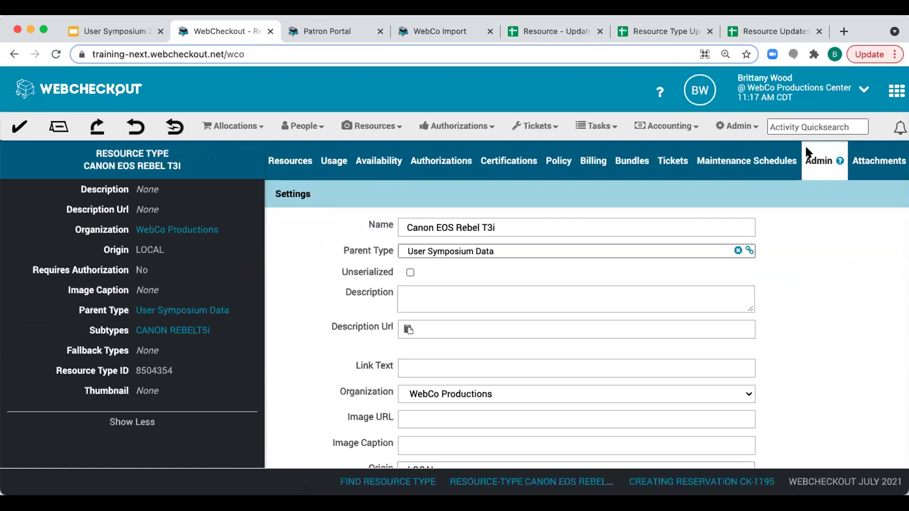
{"action": "scroll", "coordinate": [790, 243], "scroll_direction": "down", "scroll_amount": 3}
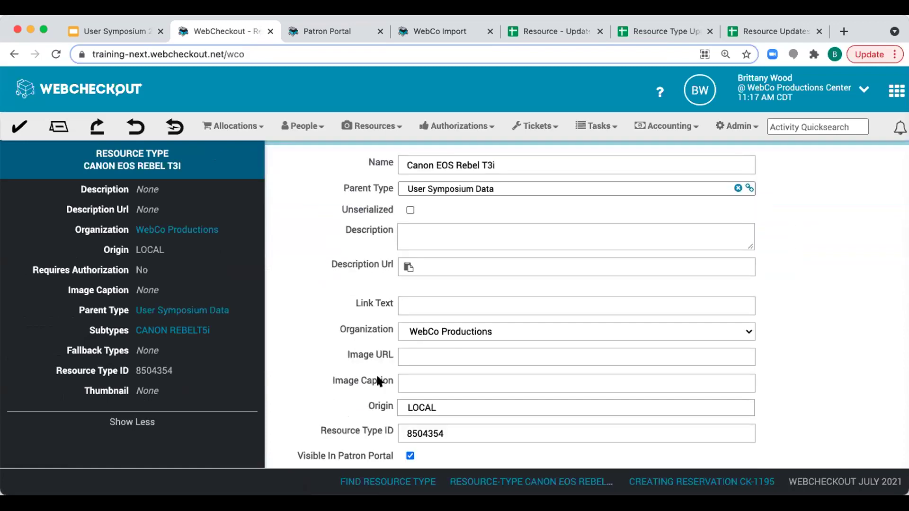
{"action": "scroll", "coordinate": [379, 381], "scroll_direction": "down", "scroll_amount": 3}
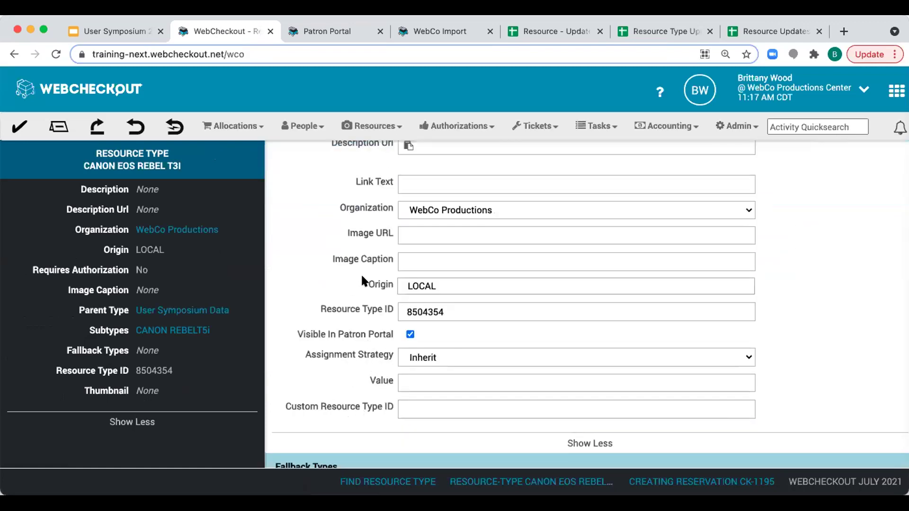
{"action": "left_click", "coordinate": [419, 286]}
{"action": "left_click", "coordinate": [429, 310]}
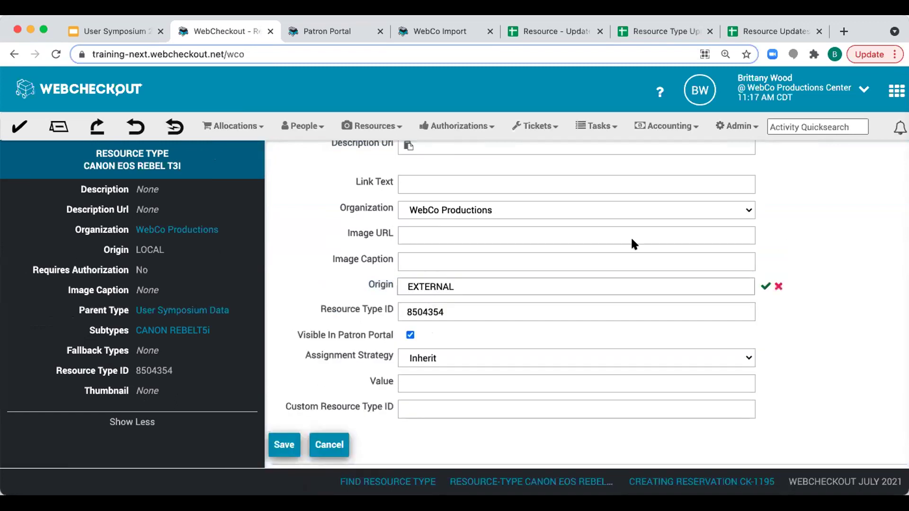
{"action": "left_click", "coordinate": [761, 285]}
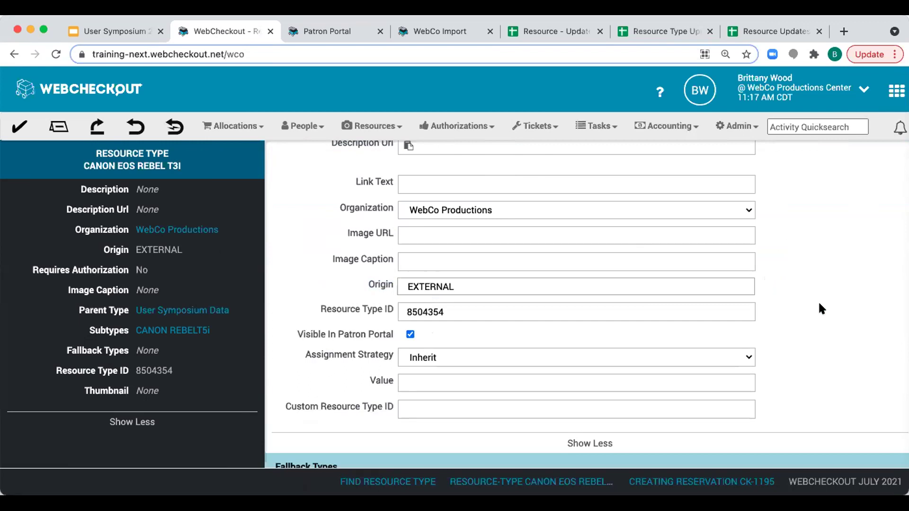
{"action": "left_click", "coordinate": [395, 482]}
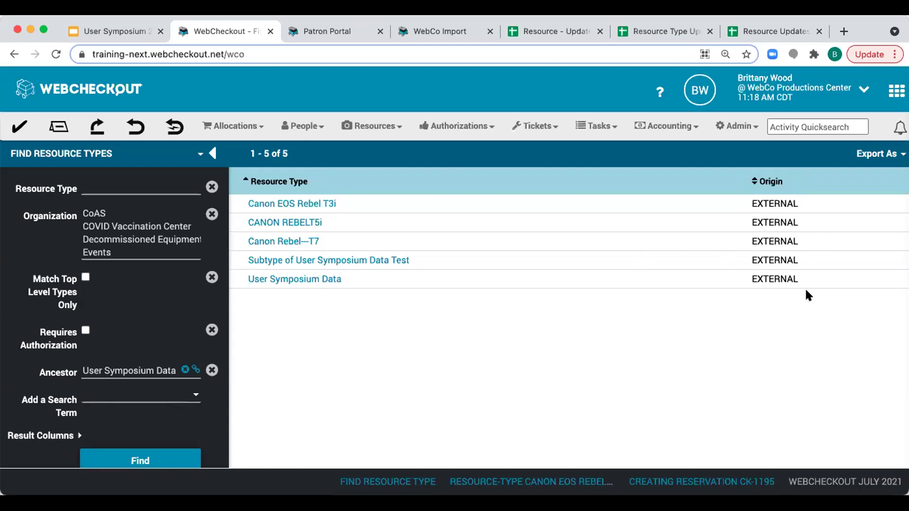
- After confirming all five types are EXTERNAL, start a new reservation's Pick Resources screen
{"action": "left_click", "coordinate": [89, 125]}
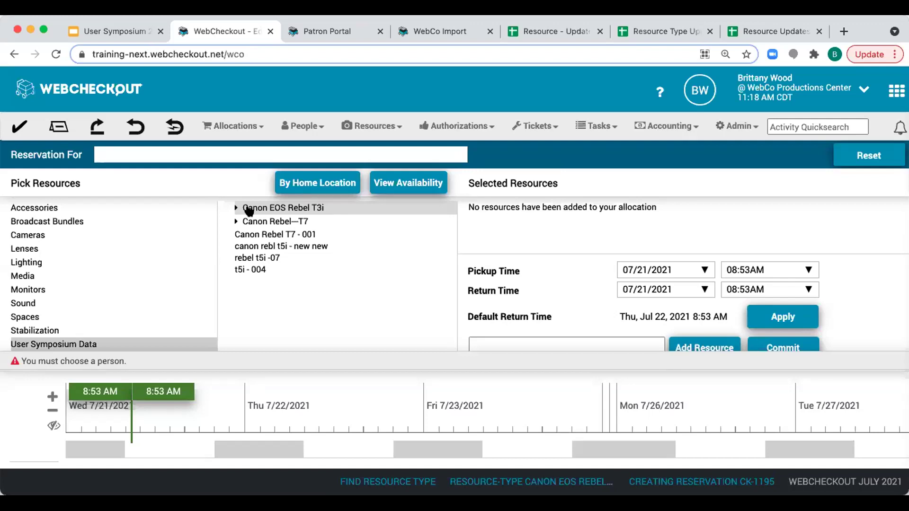
- Expand Canon EOS Rebel T3i in Pick Resources to list its units, then go to the Patron Portal
{"action": "left_click", "coordinate": [237, 207]}
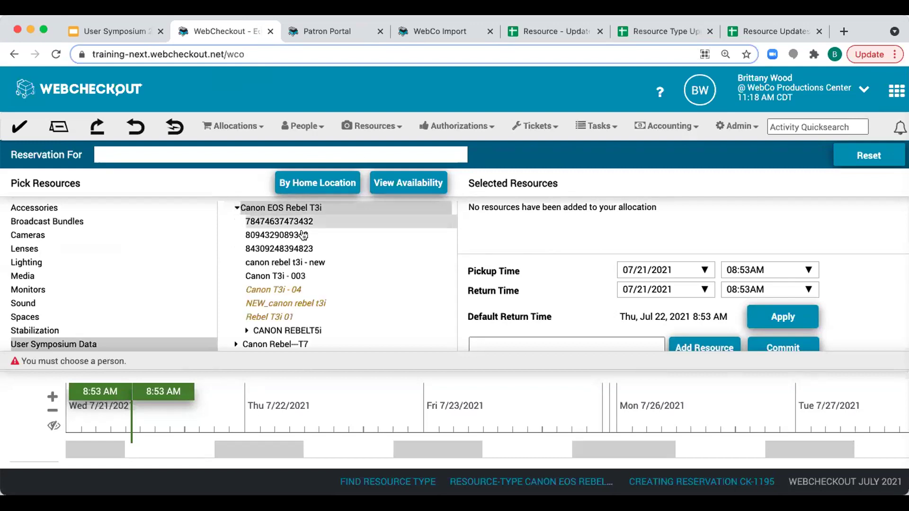
{"action": "scroll", "coordinate": [284, 255], "scroll_direction": "down", "scroll_amount": 1}
{"action": "mouse_move", "coordinate": [304, 273]}
{"action": "scroll", "coordinate": [272, 296], "scroll_direction": "down", "scroll_amount": 2}
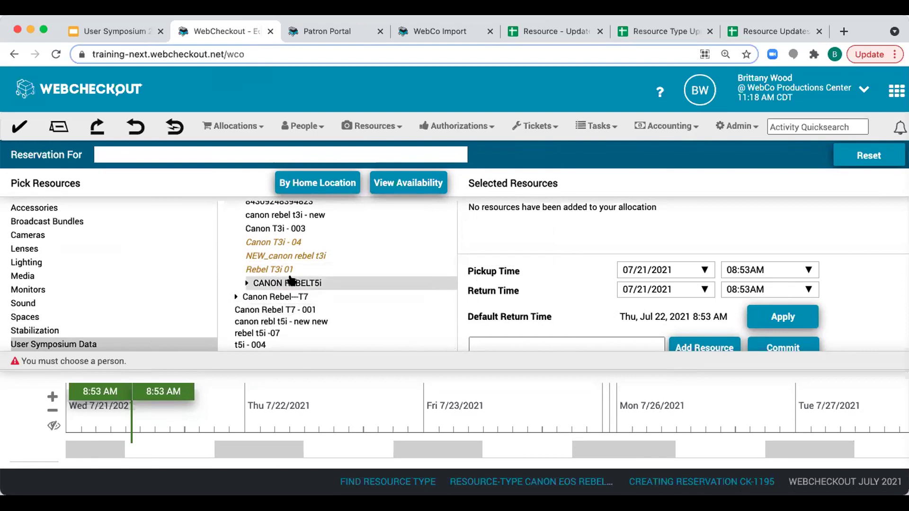
{"action": "scroll", "coordinate": [291, 280], "scroll_direction": "up", "scroll_amount": 2}
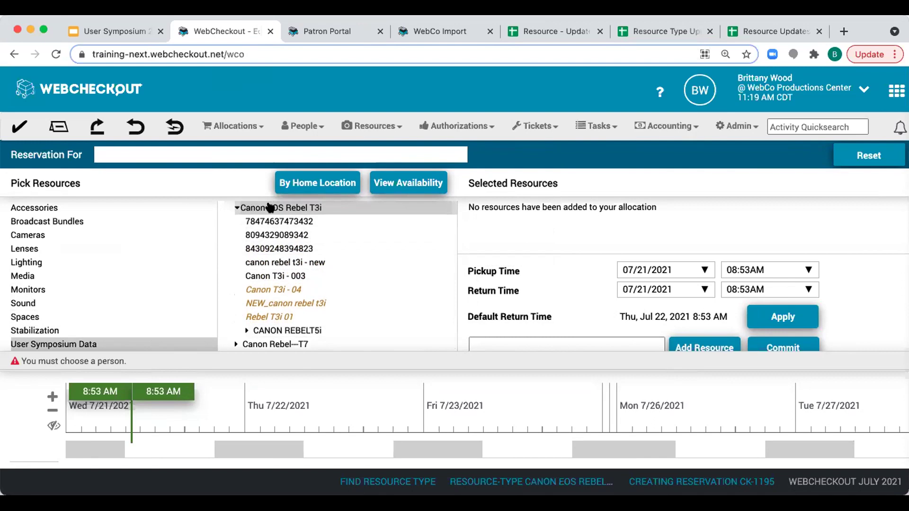
{"action": "left_click", "coordinate": [297, 28]}
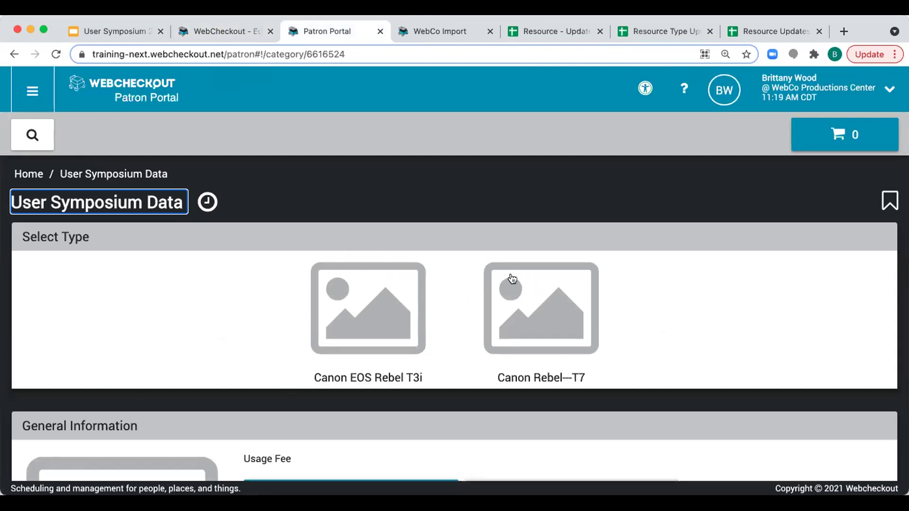
- Open the Patron Portal's Canon EOS Rebel T3i category to view its CANON REBELT5i type
{"action": "left_click", "coordinate": [379, 315]}
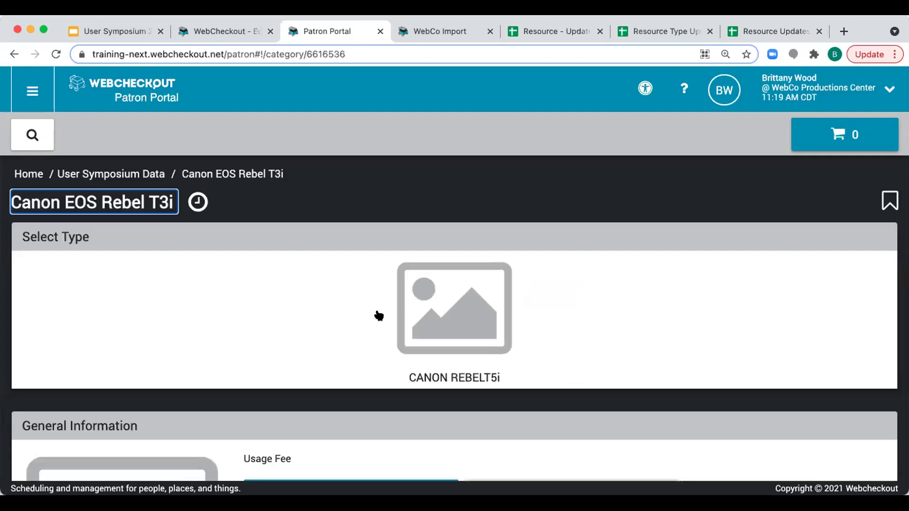
{"action": "scroll", "coordinate": [481, 330], "scroll_direction": "down", "scroll_amount": 2}
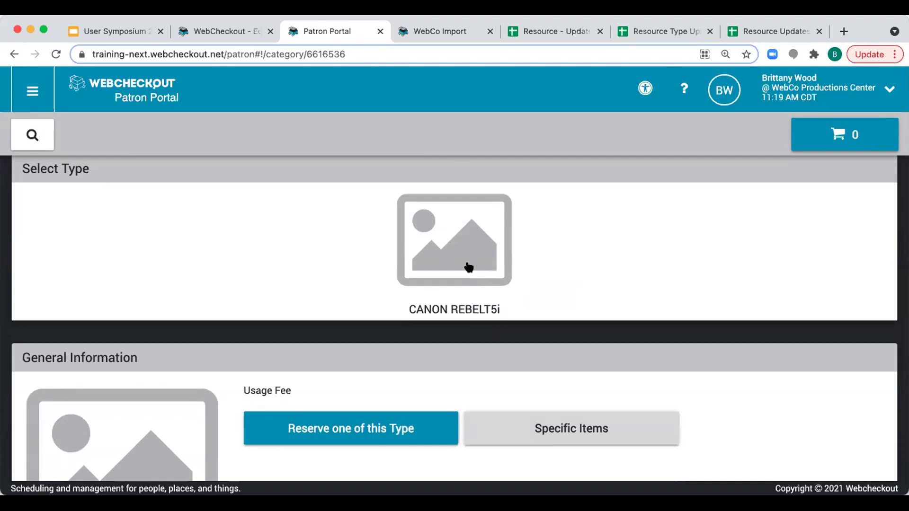
{"action": "scroll", "coordinate": [469, 268], "scroll_direction": "down", "scroll_amount": 3}
{"action": "scroll", "coordinate": [541, 268], "scroll_direction": "up", "scroll_amount": 3}
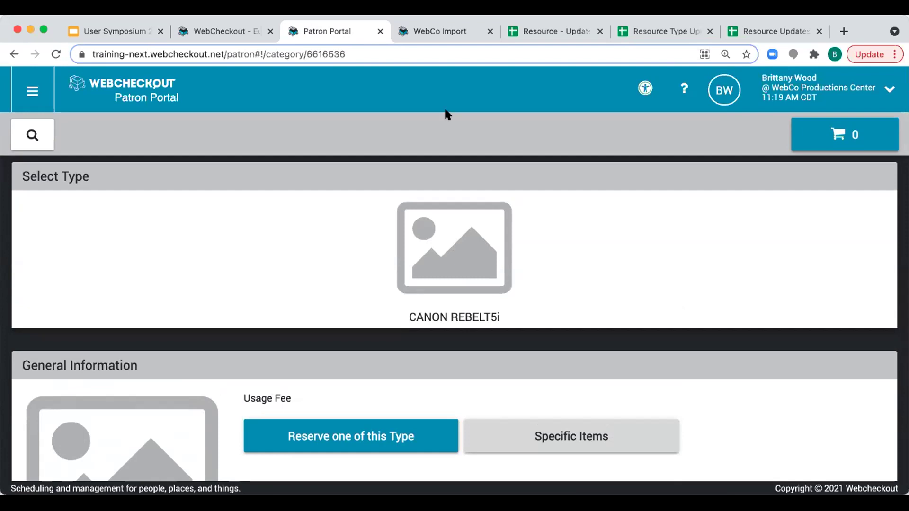
- Return to the admin tab and reopen the Find Resource Types results, all EXTERNAL
{"action": "left_click", "coordinate": [211, 29]}
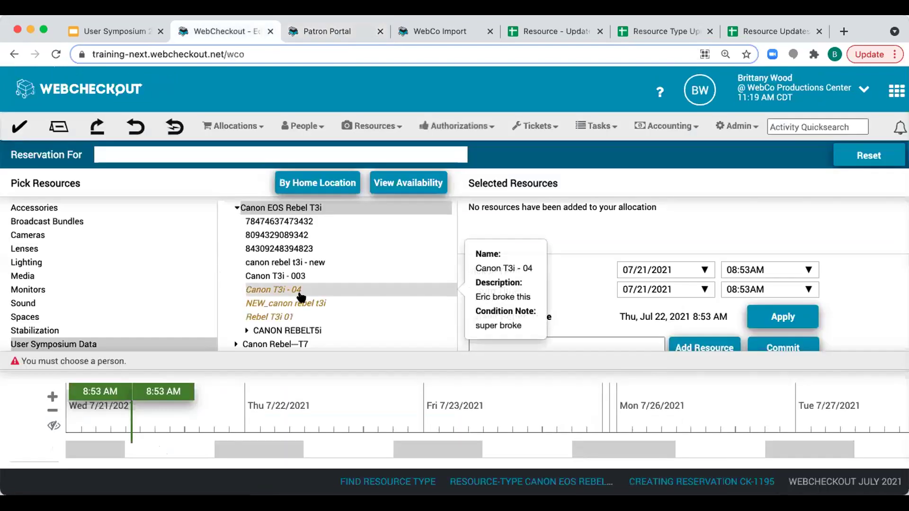
{"action": "mouse_move", "coordinate": [299, 301]}
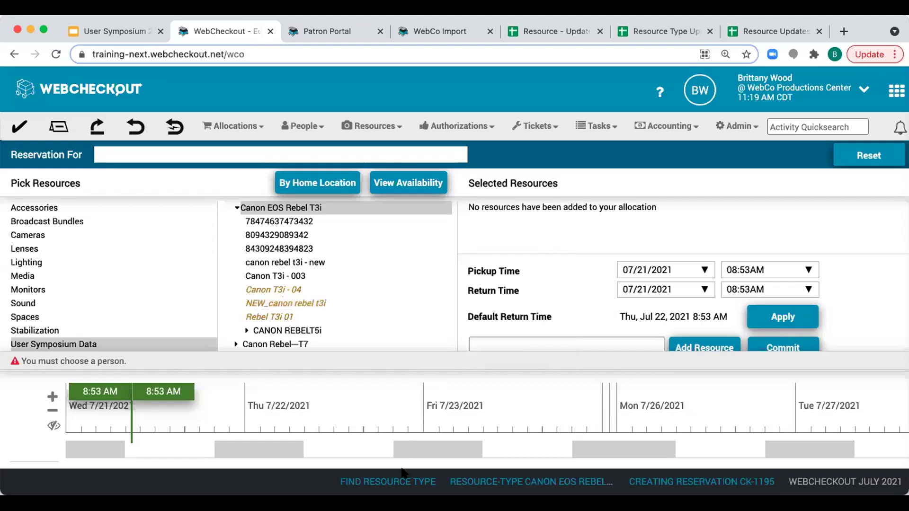
{"action": "left_click", "coordinate": [397, 483]}
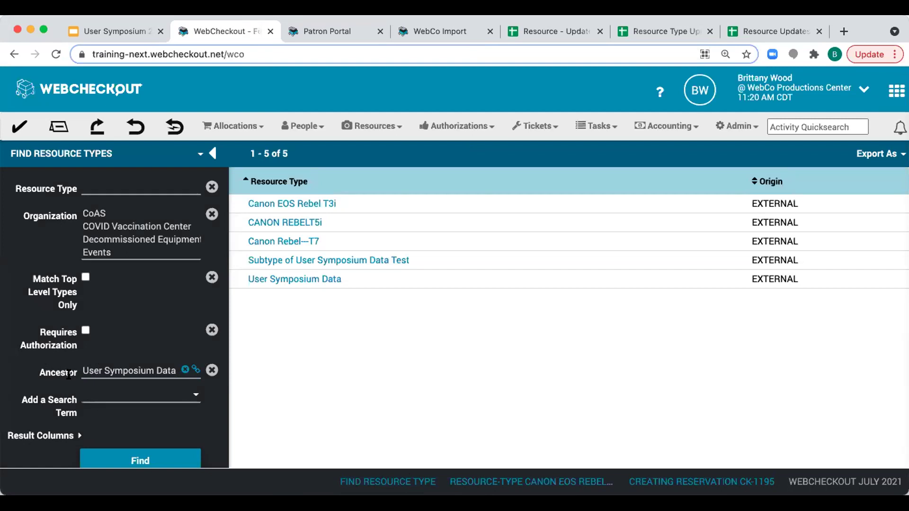
- Add Organization and Parent Type to the included result columns
{"action": "left_click", "coordinate": [42, 435]}
{"action": "scroll", "coordinate": [134, 393], "scroll_direction": "down", "scroll_amount": 3}
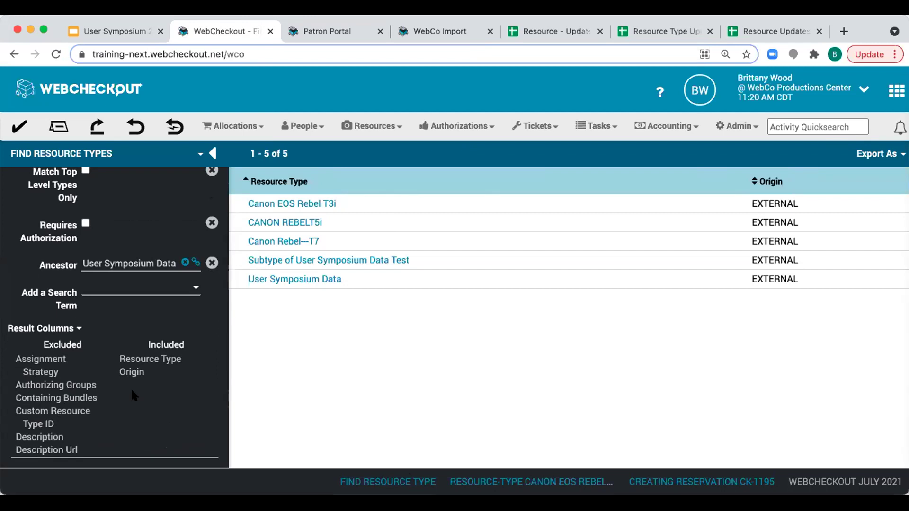
{"action": "scroll", "coordinate": [132, 373], "scroll_direction": "down", "scroll_amount": 1}
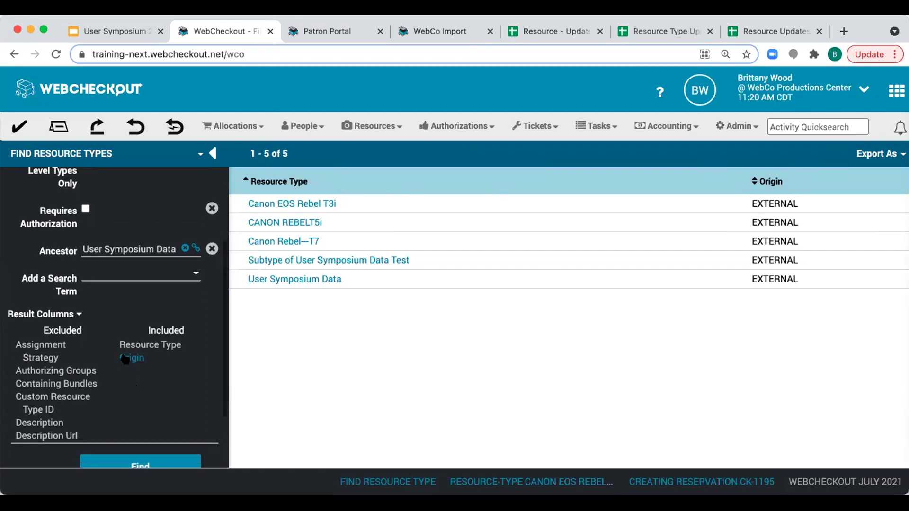
{"action": "scroll", "coordinate": [52, 398], "scroll_direction": "down", "scroll_amount": 10}
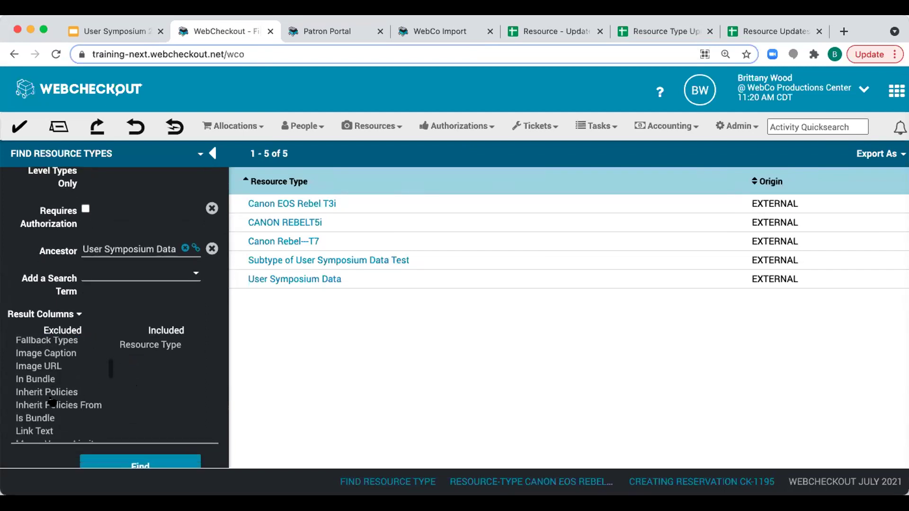
{"action": "scroll", "coordinate": [52, 402], "scroll_direction": "down", "scroll_amount": 5}
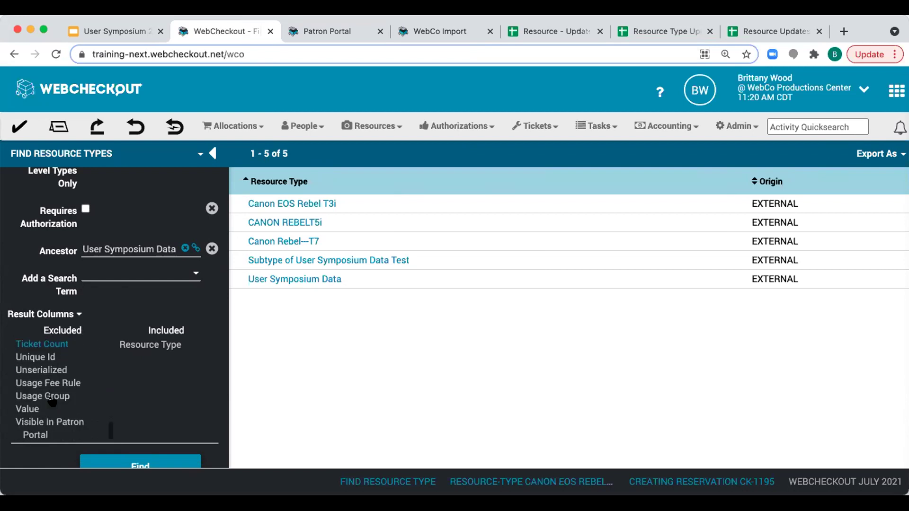
{"action": "scroll", "coordinate": [52, 401], "scroll_direction": "up", "scroll_amount": 10}
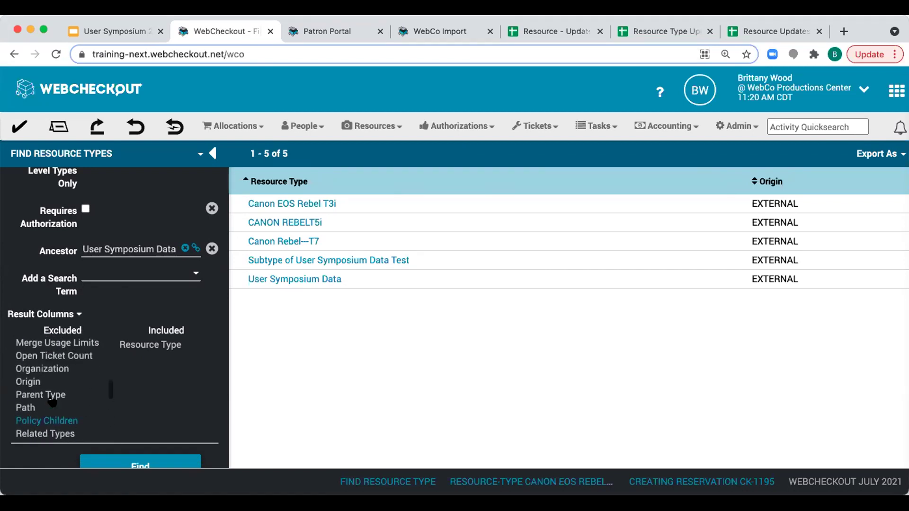
{"action": "left_click", "coordinate": [43, 368]}
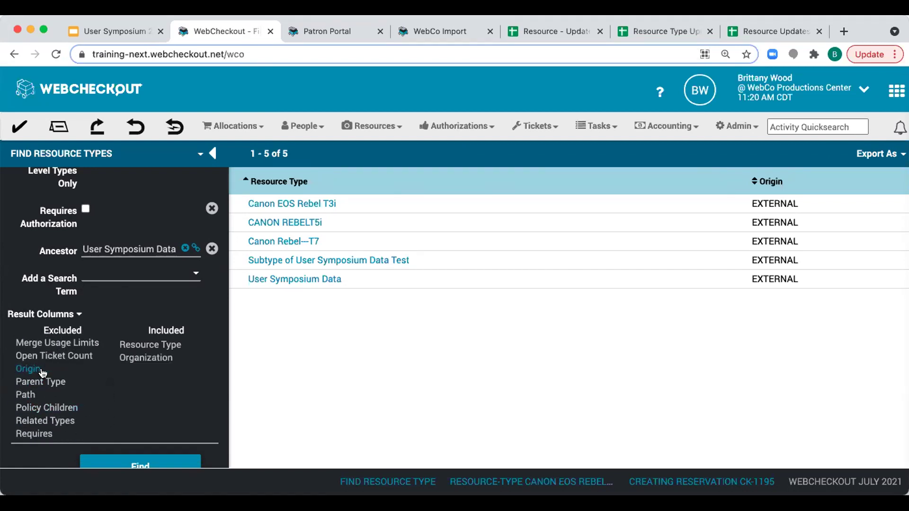
{"action": "scroll", "coordinate": [42, 373], "scroll_direction": "down", "scroll_amount": 3}
{"action": "scroll", "coordinate": [43, 373], "scroll_direction": "up", "scroll_amount": 3}
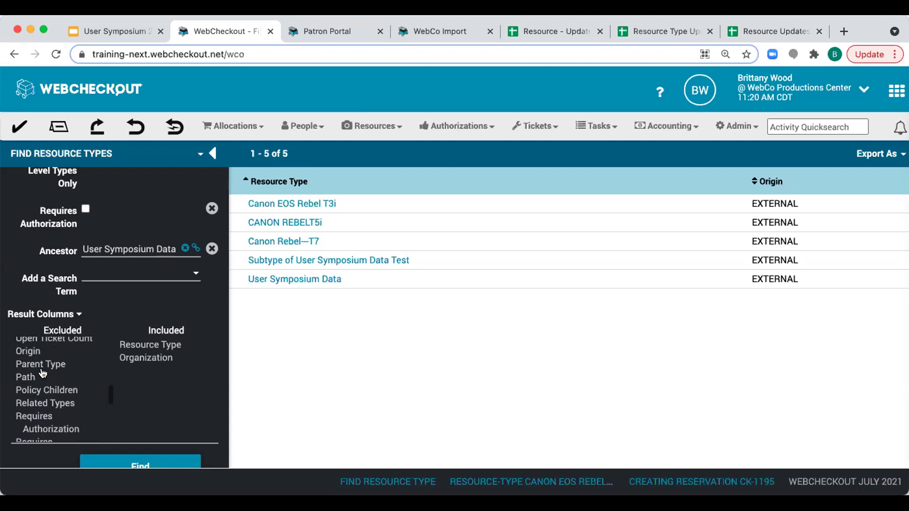
{"action": "left_click", "coordinate": [36, 387]}
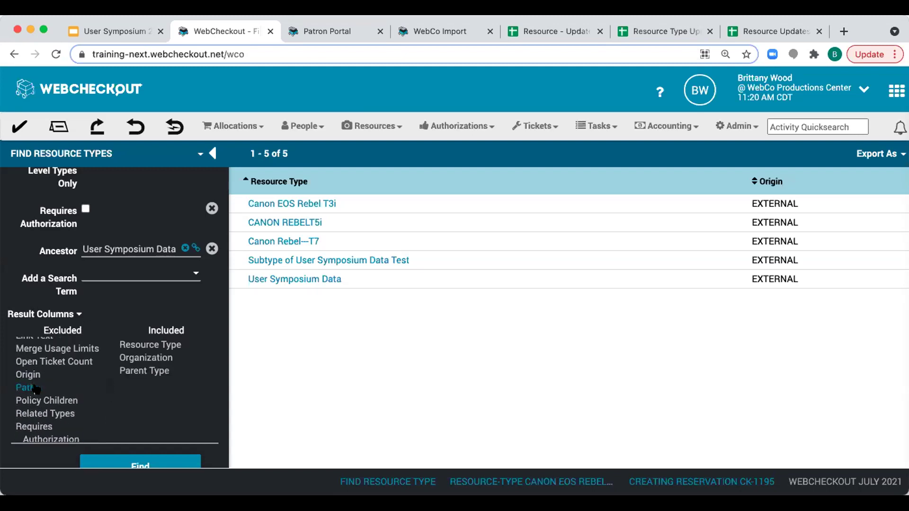
- Include Resource Type ID in place of Origin and rerun the resource type search
{"action": "scroll", "coordinate": [35, 388], "scroll_direction": "down", "scroll_amount": 4}
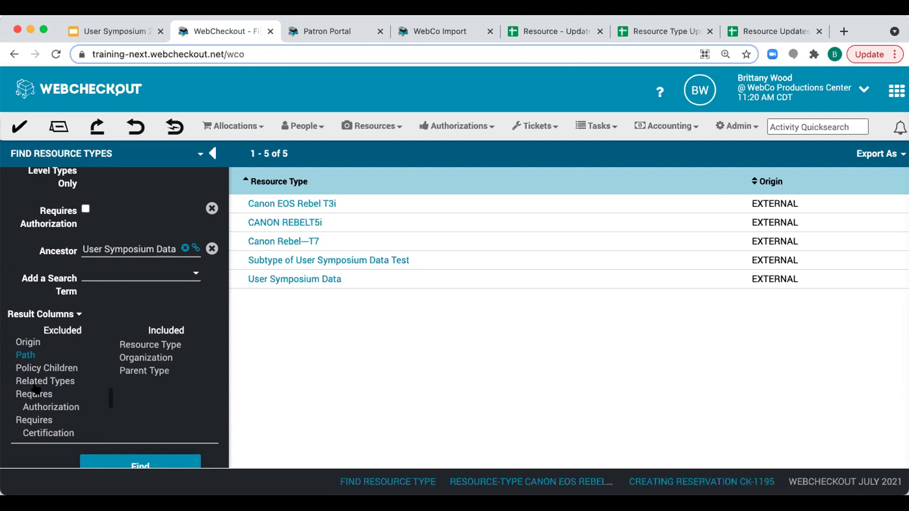
{"action": "scroll", "coordinate": [36, 389], "scroll_direction": "up", "scroll_amount": 2}
{"action": "scroll", "coordinate": [35, 388], "scroll_direction": "down", "scroll_amount": 2}
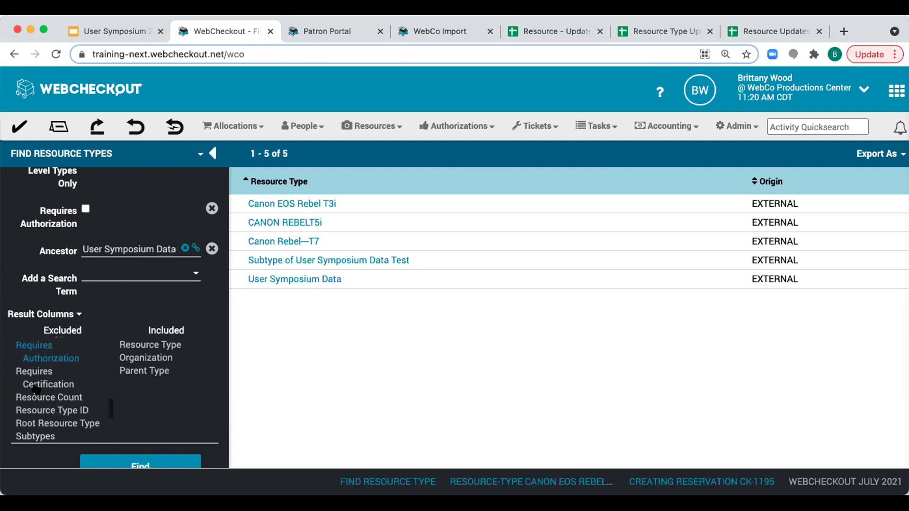
{"action": "left_click_drag", "start_coordinate": [36, 403], "coordinate": [182, 381]}
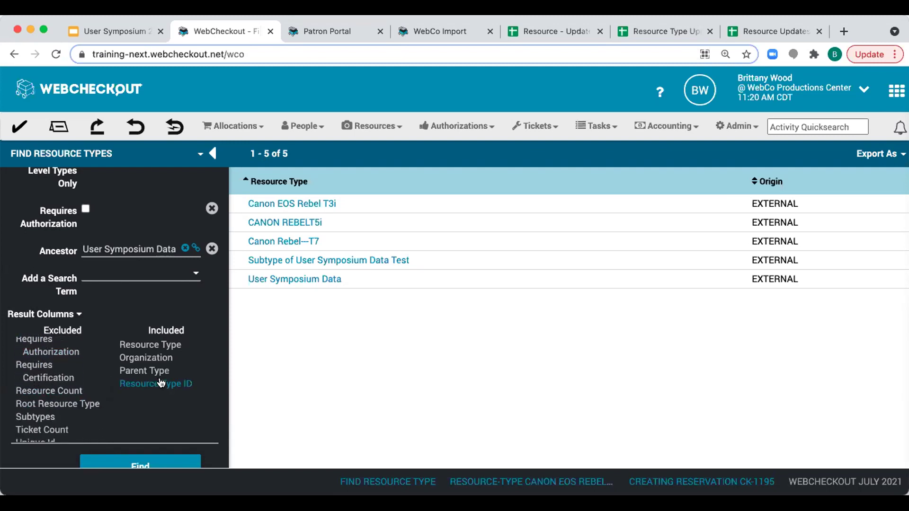
{"action": "scroll", "coordinate": [184, 381], "scroll_direction": "down", "scroll_amount": 3}
{"action": "left_click", "coordinate": [144, 384]}
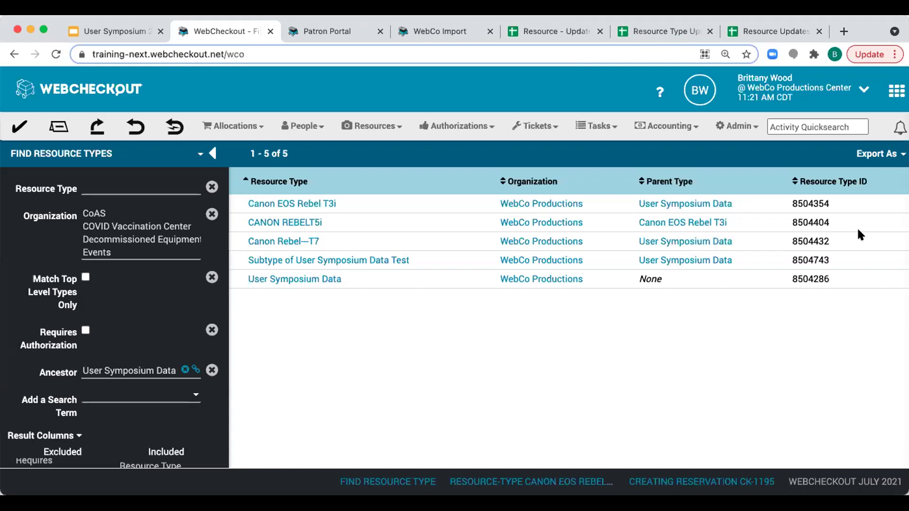
- Review the results with Organization, Parent Type and Resource Type ID columns, then open Admin
{"action": "left_click", "coordinate": [734, 126]}
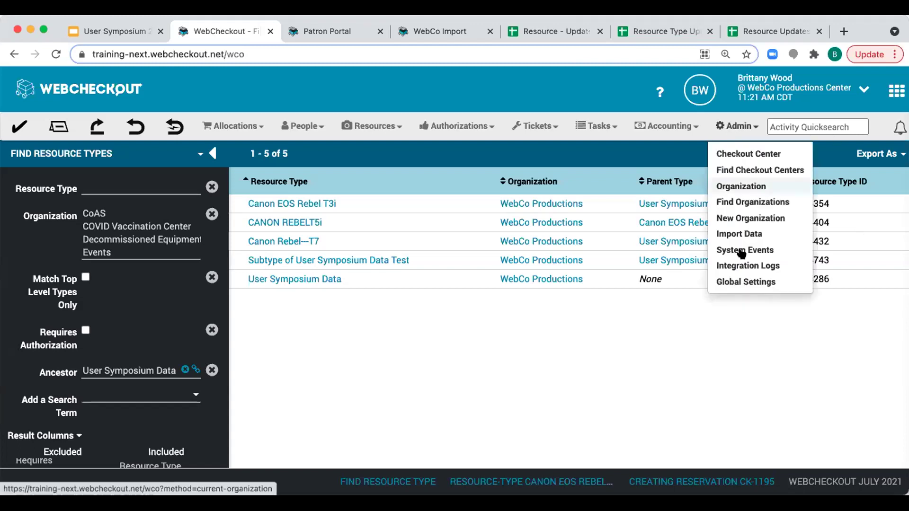
- Show Global Settings' Resource Type custom properties, revealing Custom Resource Type ID
{"action": "left_click", "coordinate": [741, 280]}
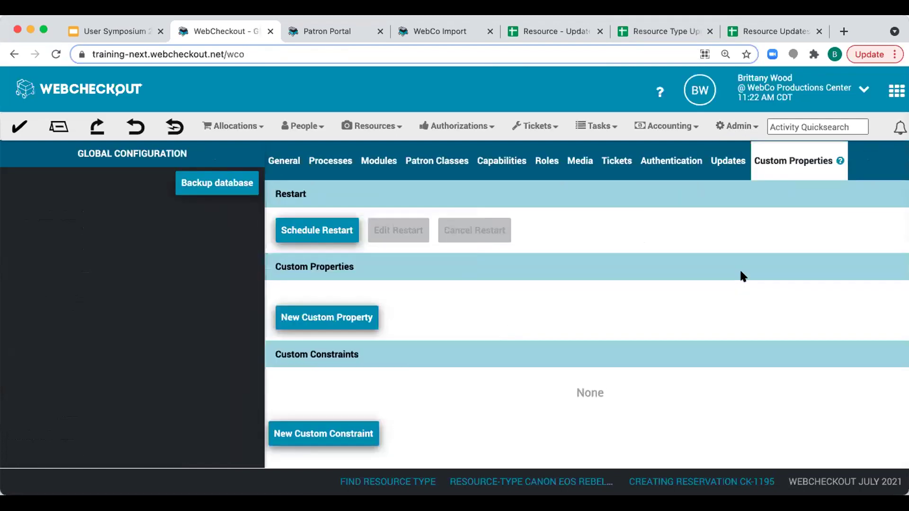
{"action": "scroll", "coordinate": [473, 295], "scroll_direction": "down", "scroll_amount": 4}
{"action": "scroll", "coordinate": [326, 215], "scroll_direction": "up", "scroll_amount": 1}
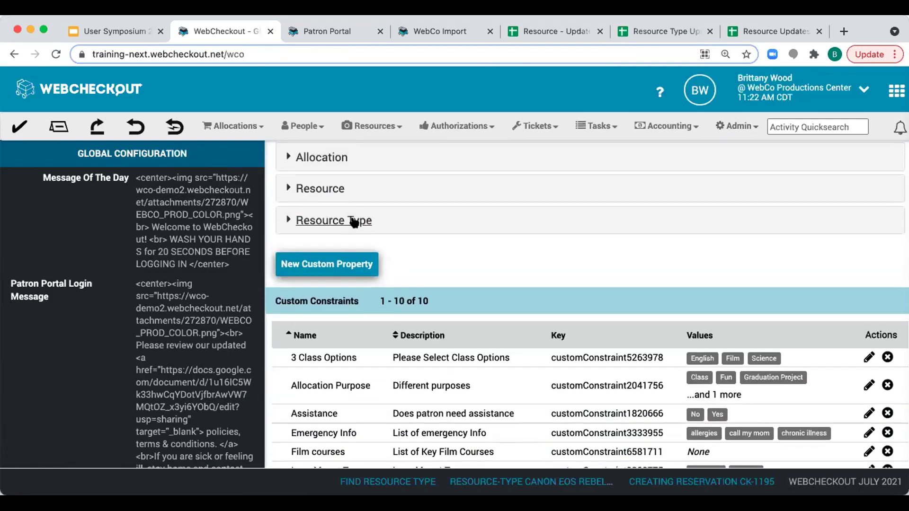
{"action": "left_click", "coordinate": [353, 222]}
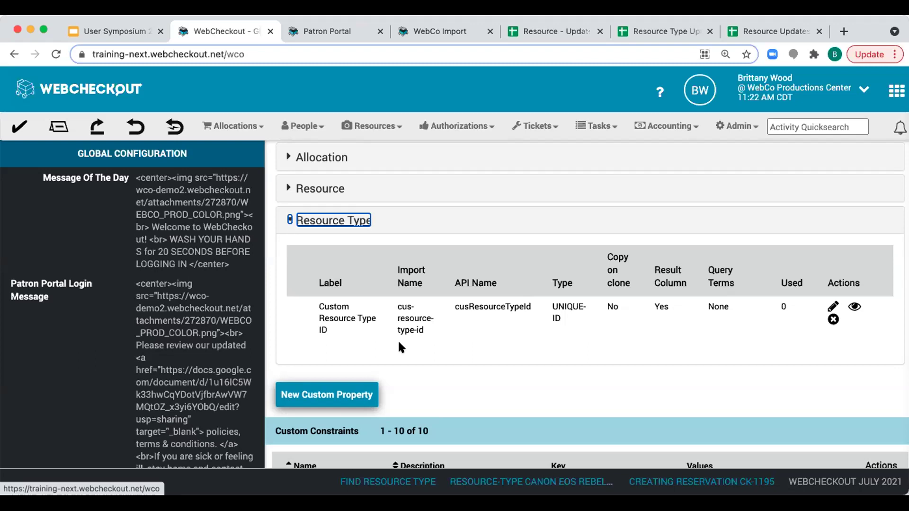
- Create a new custom property set to apply to Resource Type
{"action": "left_click", "coordinate": [342, 399]}
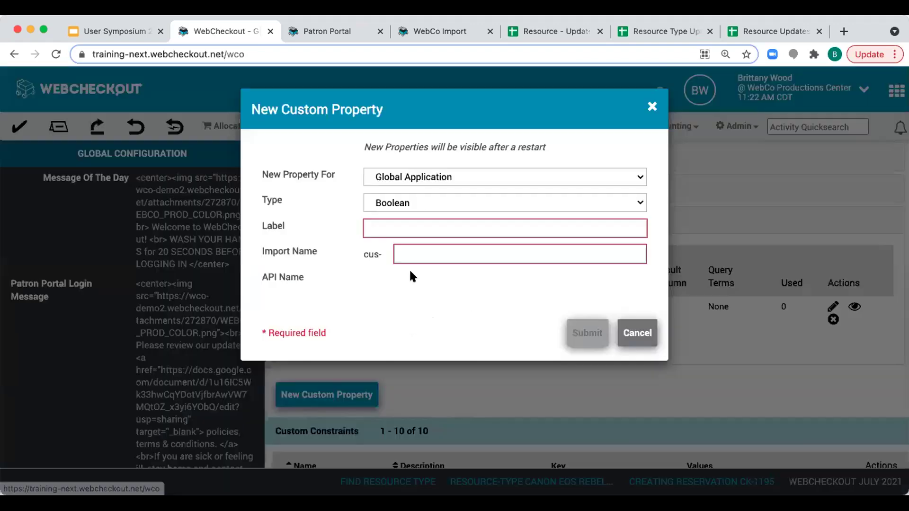
{"action": "left_click", "coordinate": [442, 175]}
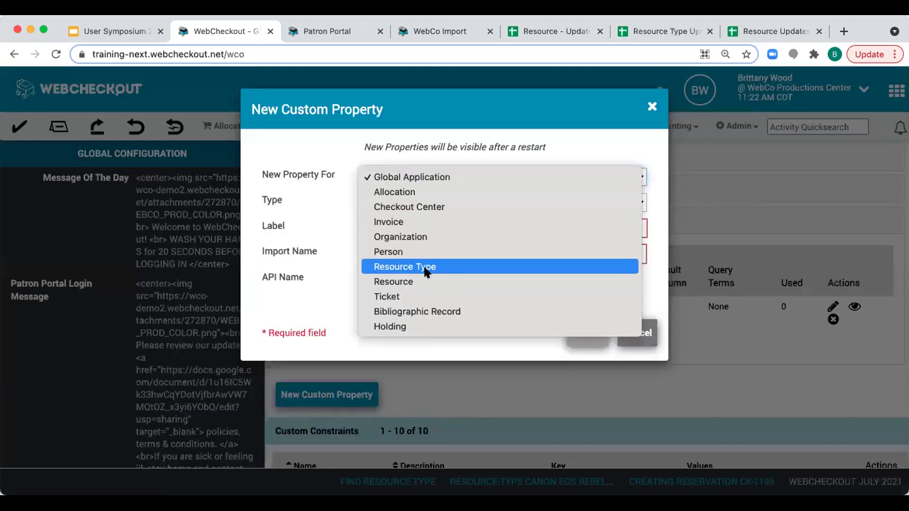
{"action": "left_click", "coordinate": [426, 268]}
{"action": "left_click", "coordinate": [411, 201]}
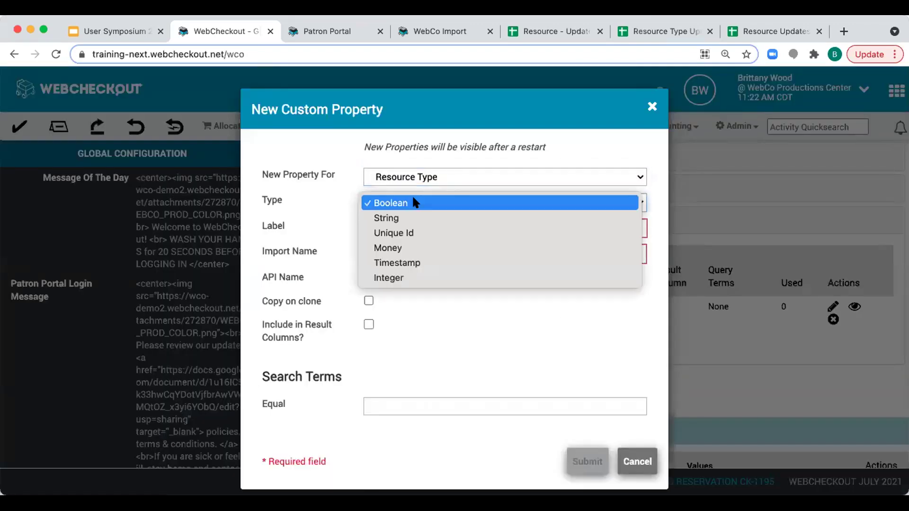
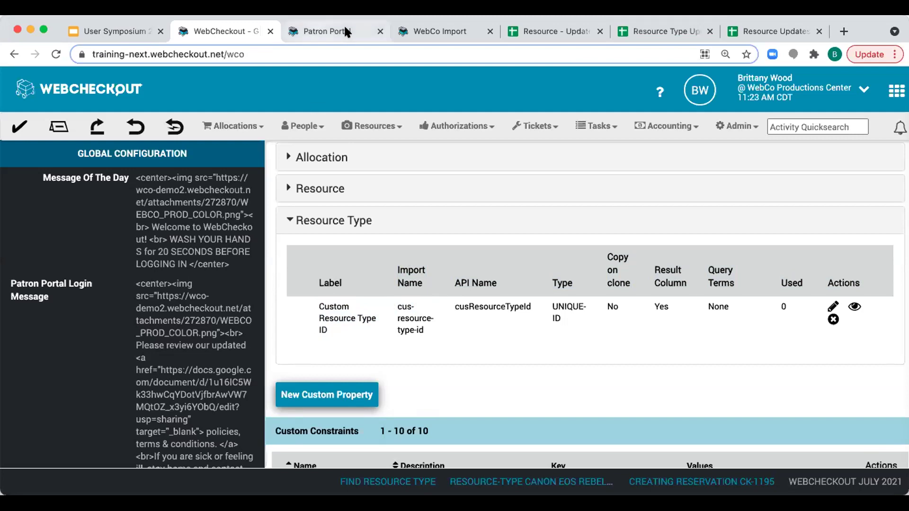
- Show the RESOURCE-TYPE import type documentation and highlight its CUS-RESOURCE-TYPE-ID property
{"action": "left_click", "coordinate": [440, 33]}
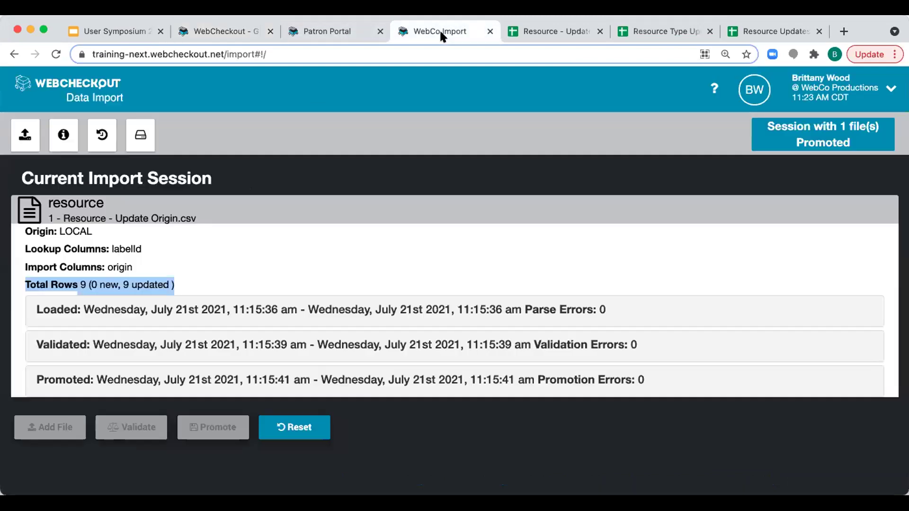
{"action": "left_click", "coordinate": [63, 135]}
{"action": "left_click", "coordinate": [280, 179]}
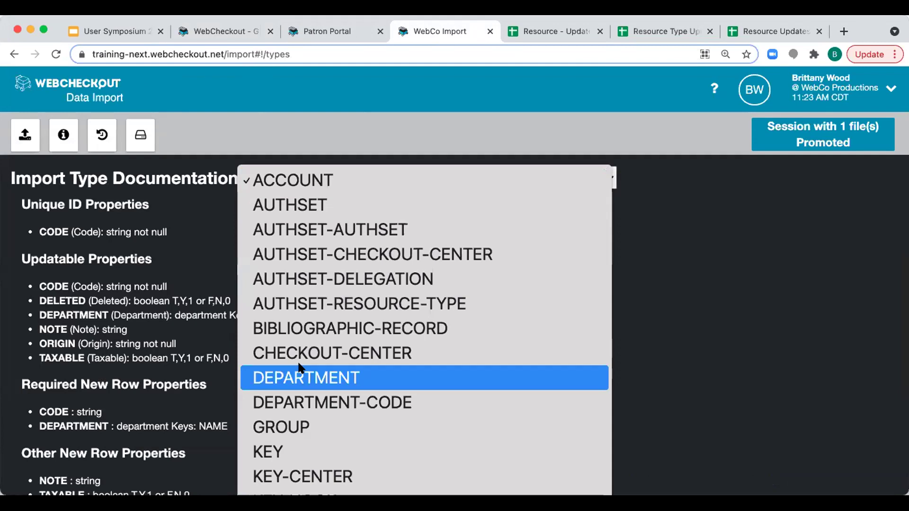
{"action": "scroll", "coordinate": [298, 364], "scroll_direction": "down", "scroll_amount": 5}
{"action": "left_click", "coordinate": [335, 404]}
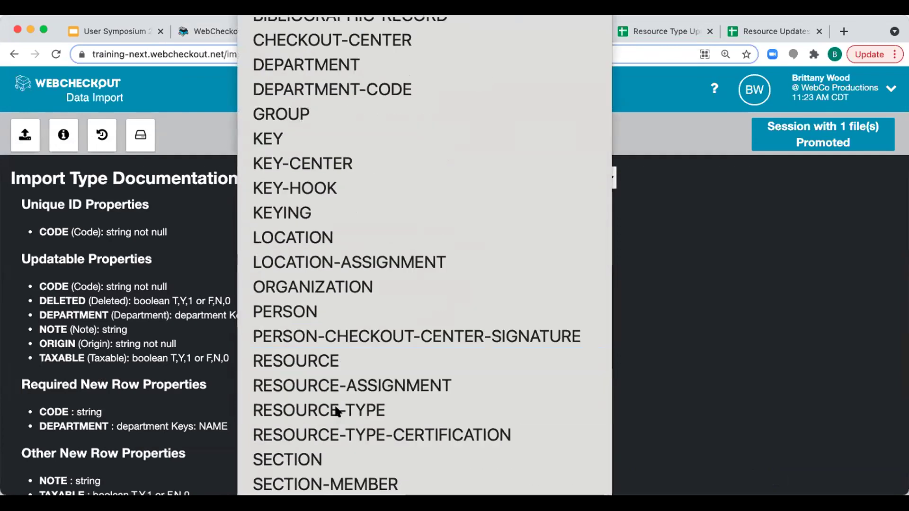
{"action": "left_click_drag", "start_coordinate": [39, 245], "coordinate": [170, 242]}
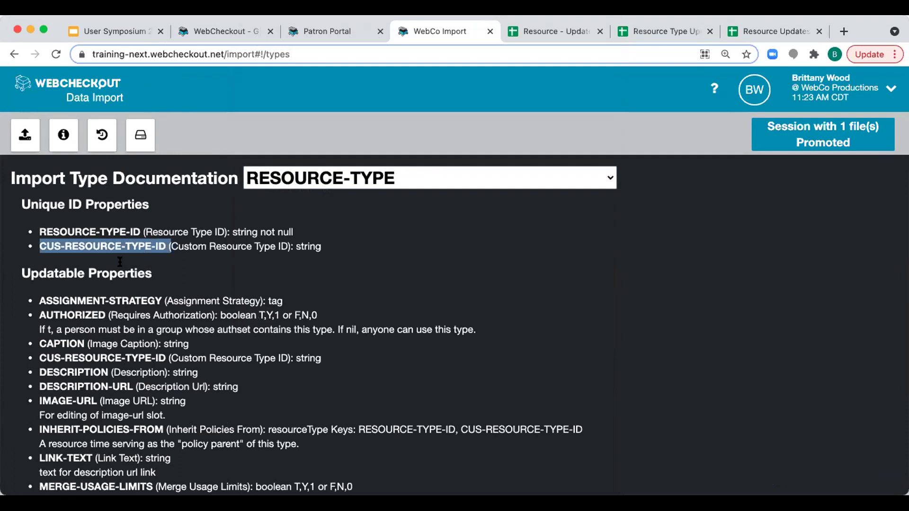
- Start a resource type search filtered by the User Symposium Data ancestor
{"action": "left_click", "coordinate": [220, 29]}
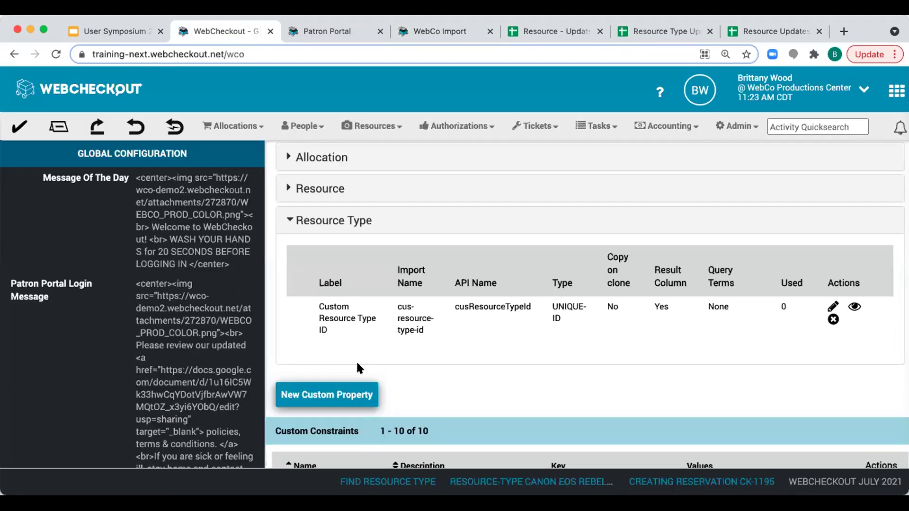
{"action": "left_click", "coordinate": [358, 482]}
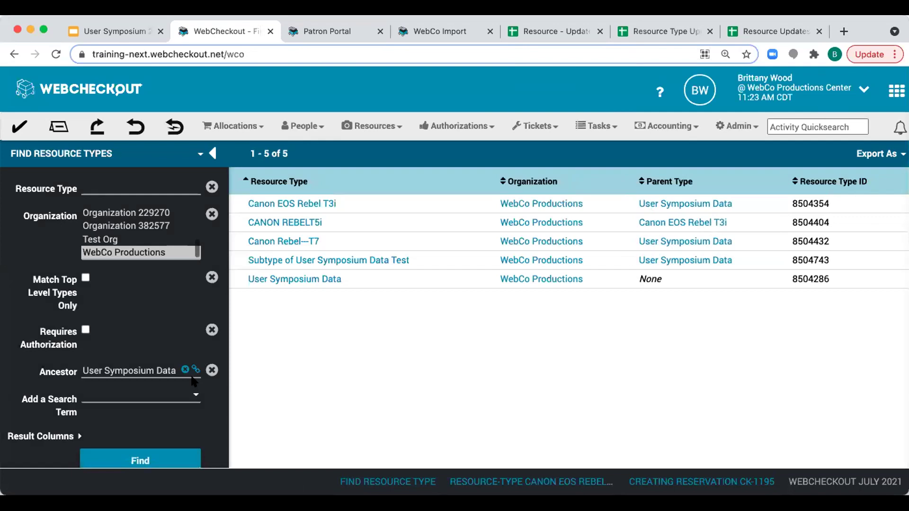
{"action": "left_click", "coordinate": [172, 369]}
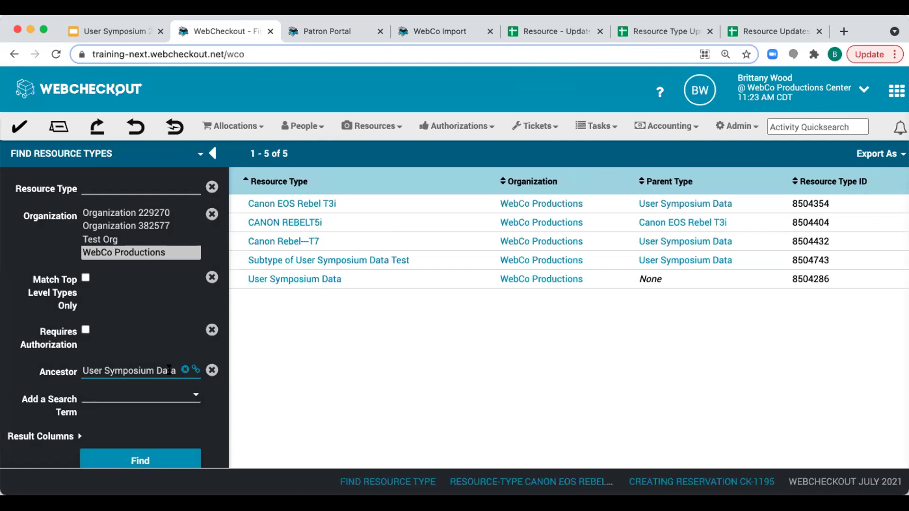
- Add the Custom Resource Type ID result column, rerun Find, and export the results as importable
{"action": "left_click", "coordinate": [64, 434]}
{"action": "scroll", "coordinate": [64, 432], "scroll_direction": "down", "scroll_amount": 6}
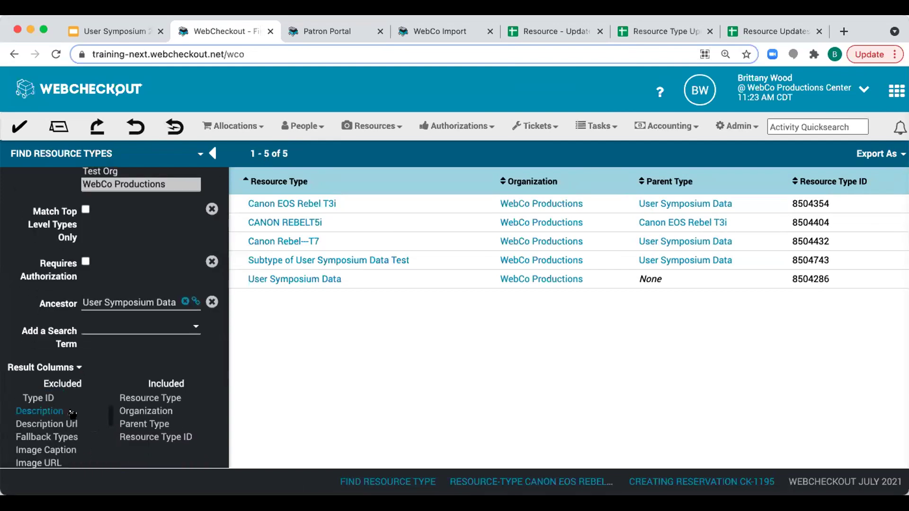
{"action": "scroll", "coordinate": [76, 396], "scroll_direction": "down", "scroll_amount": 2}
{"action": "scroll", "coordinate": [75, 396], "scroll_direction": "up", "scroll_amount": 3}
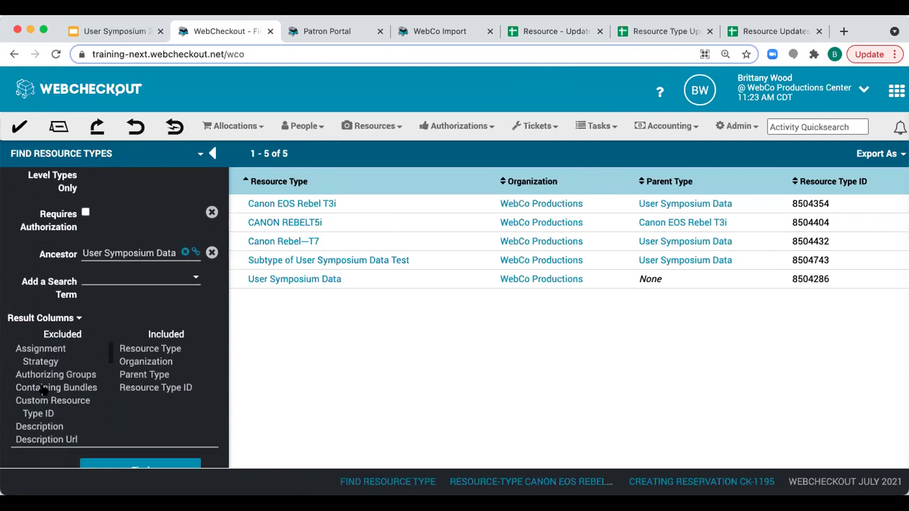
{"action": "left_click", "coordinate": [57, 402]}
{"action": "scroll", "coordinate": [118, 398], "scroll_direction": "down", "scroll_amount": 3}
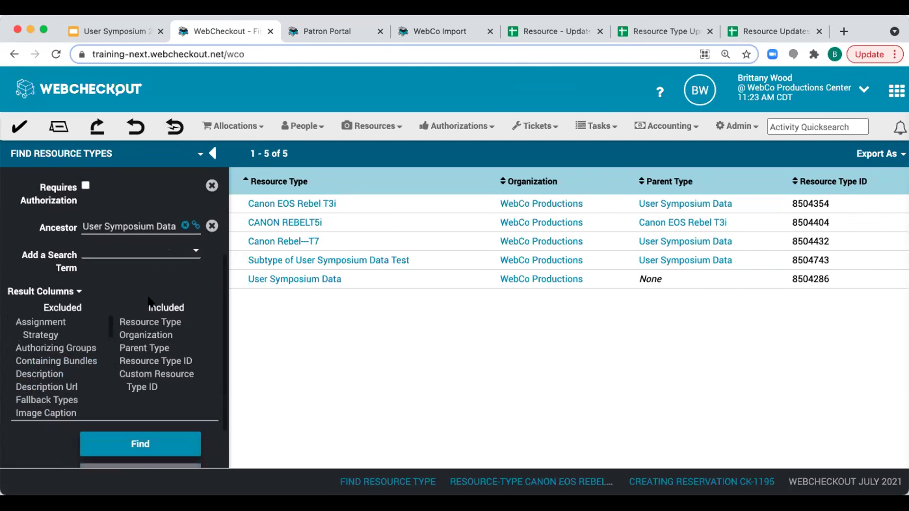
{"action": "left_click", "coordinate": [135, 383]}
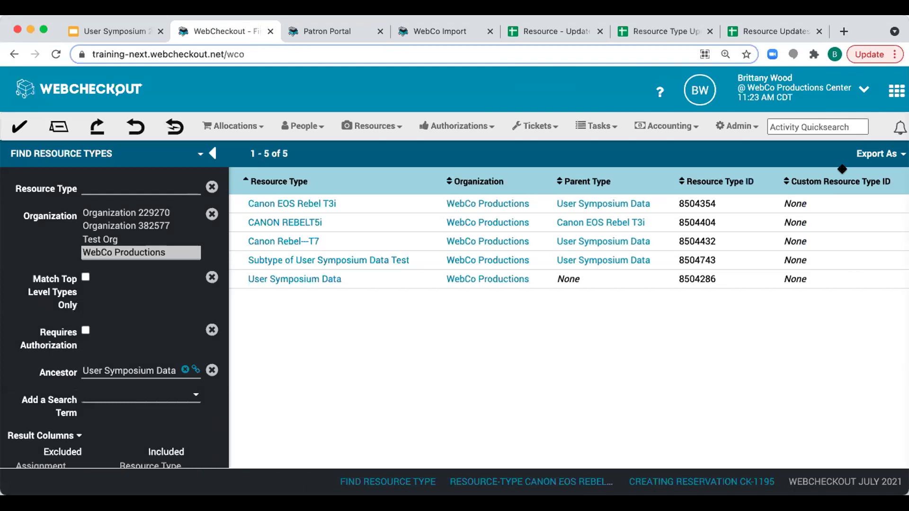
{"action": "left_click", "coordinate": [881, 155]}
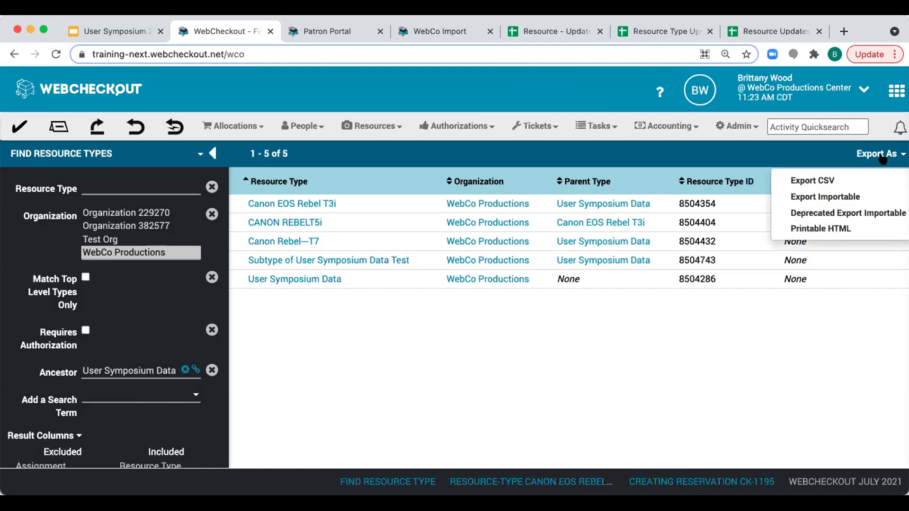
{"action": "left_click", "coordinate": [847, 196]}
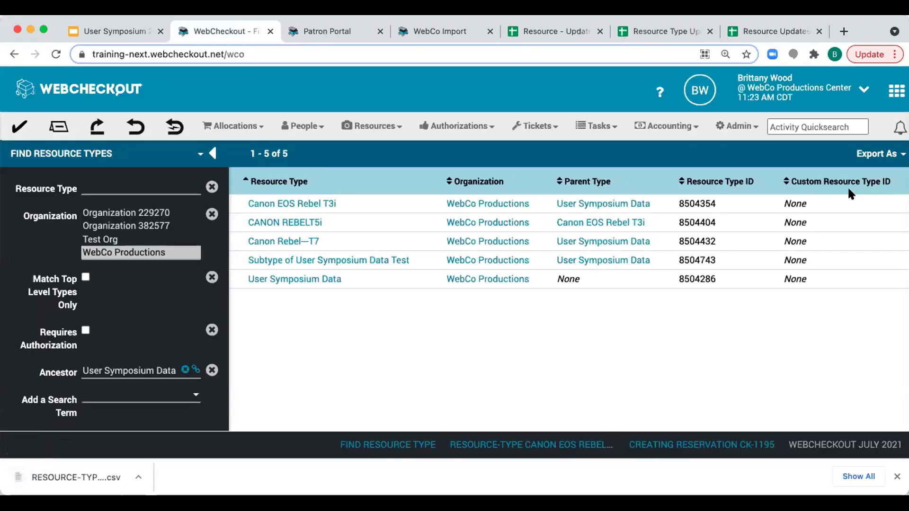
- In the Resource Type Update File, review the LOOKUP_COLUMNS, IMPORT_COLUMNS and CUS-RESOURCE-TYPE-ID cells
{"action": "left_click", "coordinate": [673, 30]}
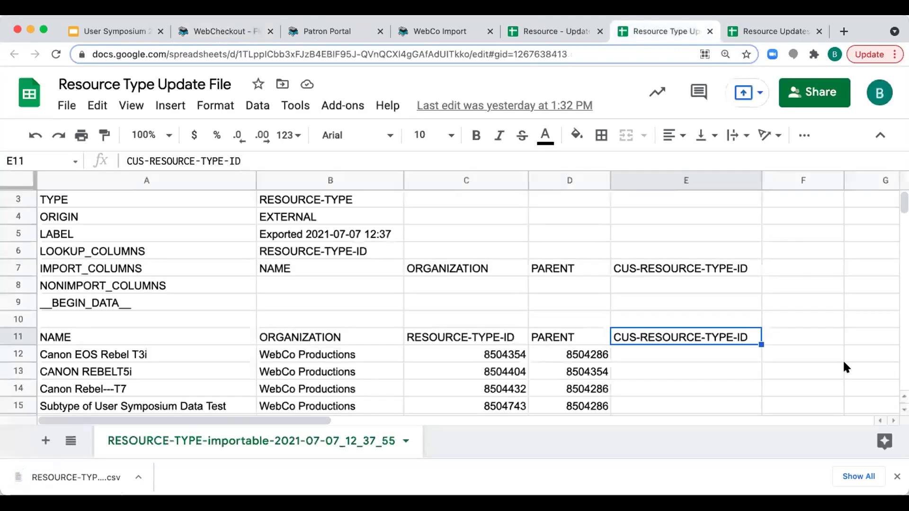
{"action": "left_click", "coordinate": [897, 476]}
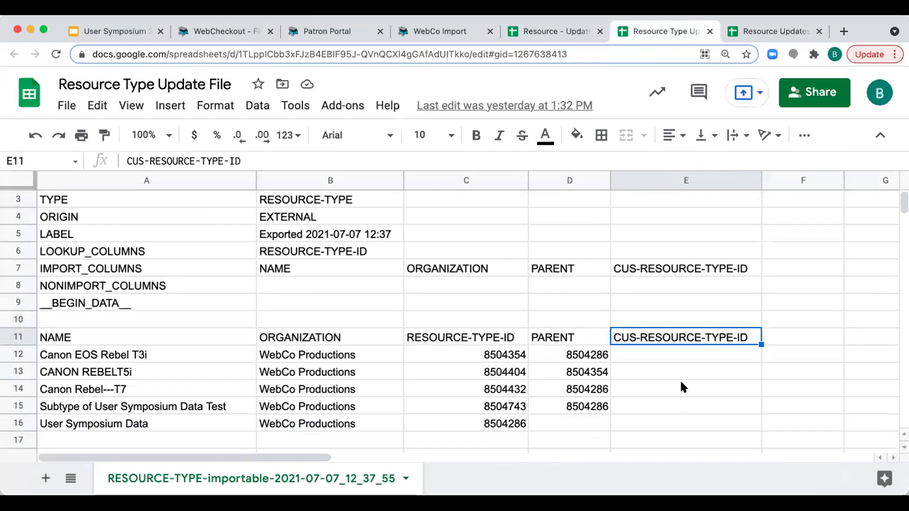
{"action": "left_click_drag", "start_coordinate": [683, 270], "coordinate": [672, 416]}
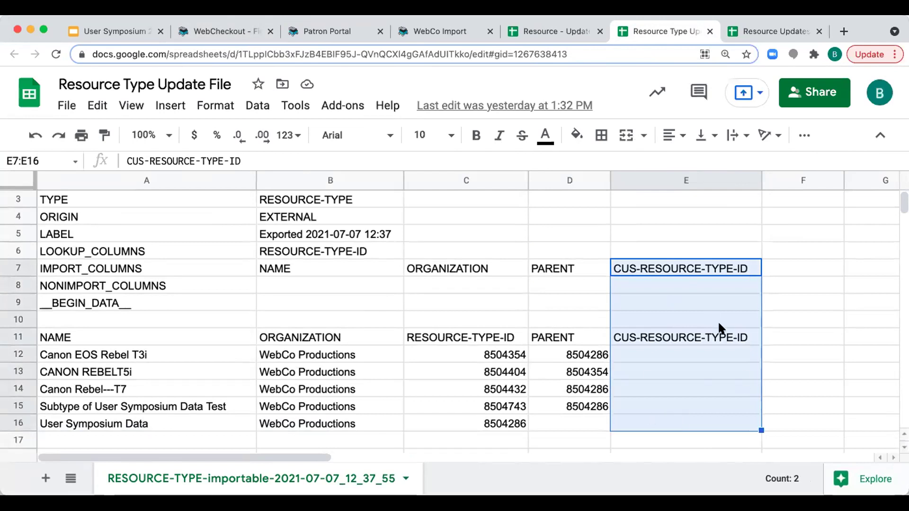
{"action": "left_click", "coordinate": [15, 244]}
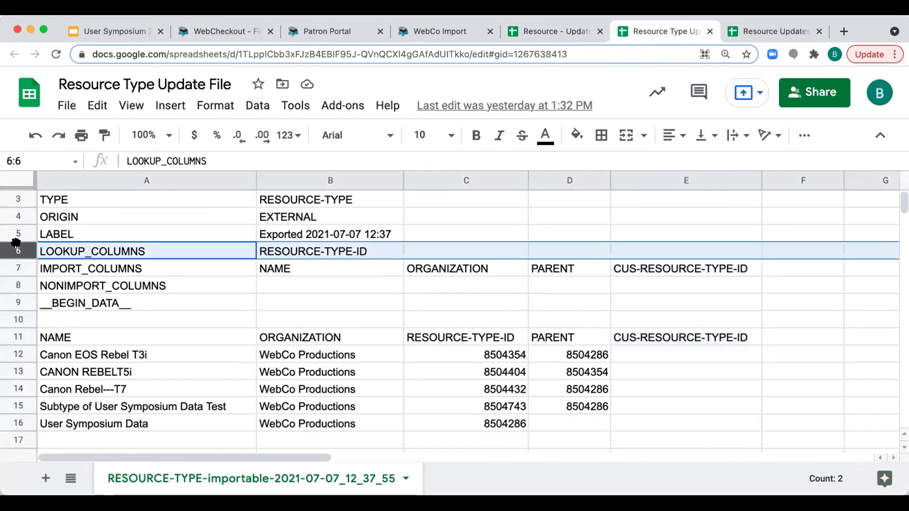
{"action": "left_click", "coordinate": [20, 267]}
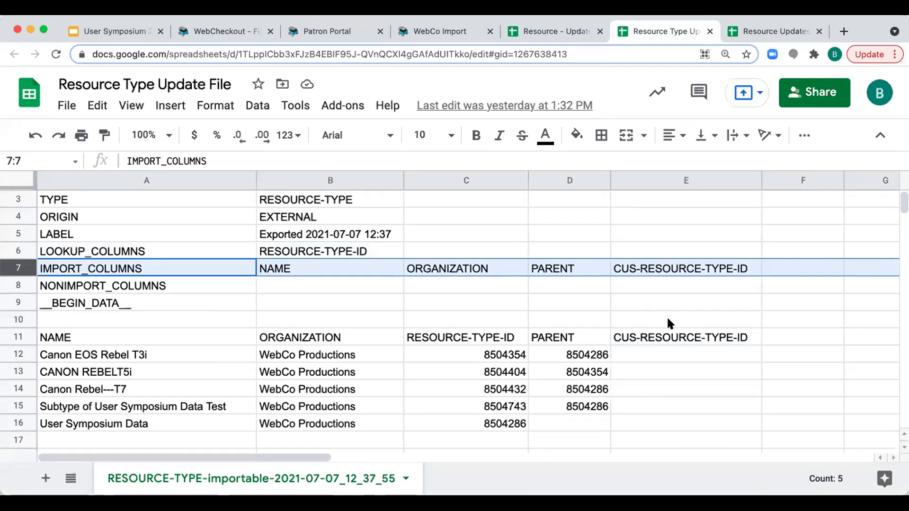
{"action": "left_click_drag", "start_coordinate": [661, 339], "coordinate": [661, 374]}
{"action": "left_click_drag", "start_coordinate": [661, 416], "coordinate": [661, 418]}
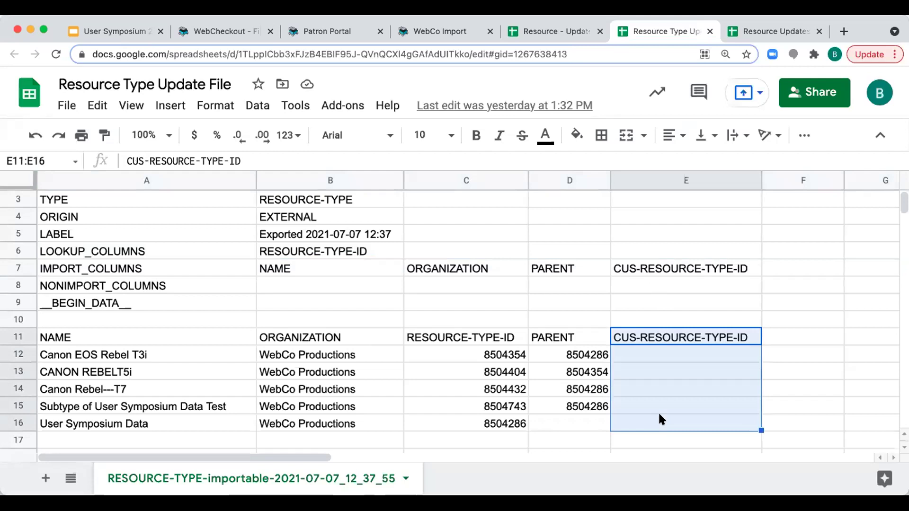
{"action": "scroll", "coordinate": [659, 414], "scroll_direction": "down", "scroll_amount": 2}
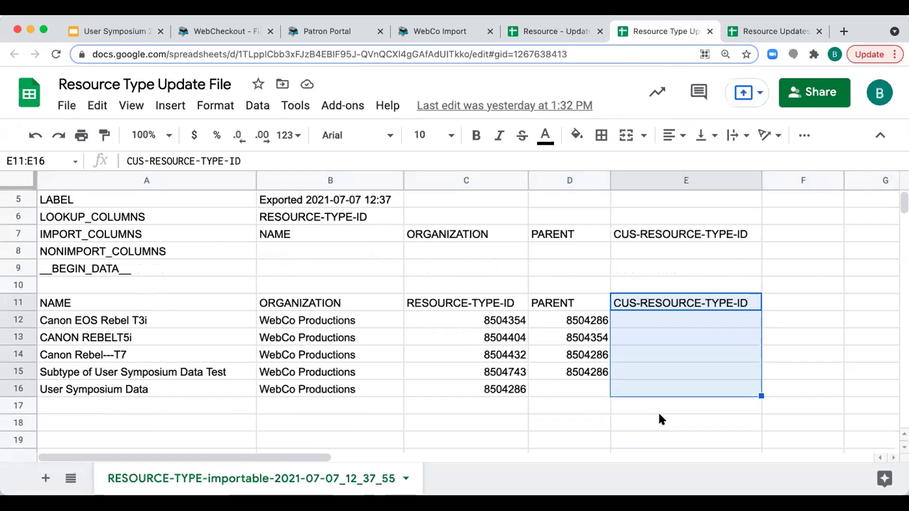
- Copy the RESOURCE-TYPE-ID values C12:C16 into the CUS-RESOURCE-TYPE-ID column starting at E12
{"action": "left_click", "coordinate": [498, 323]}
{"action": "left_click", "coordinate": [497, 388], "text": "shift"}
{"action": "key", "text": "ctrl+c"}
{"action": "left_click", "coordinate": [643, 318]}
{"action": "key", "text": "ctrl+v"}
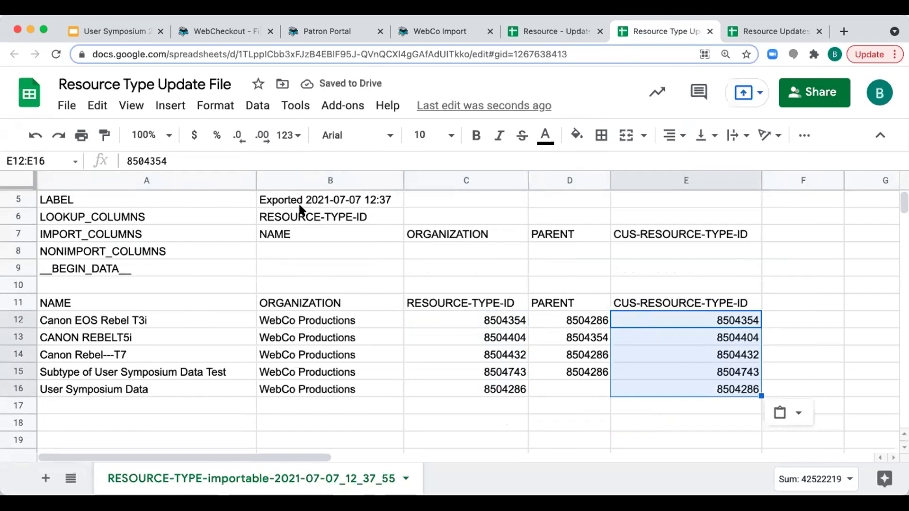
{"action": "left_click", "coordinate": [14, 208]}
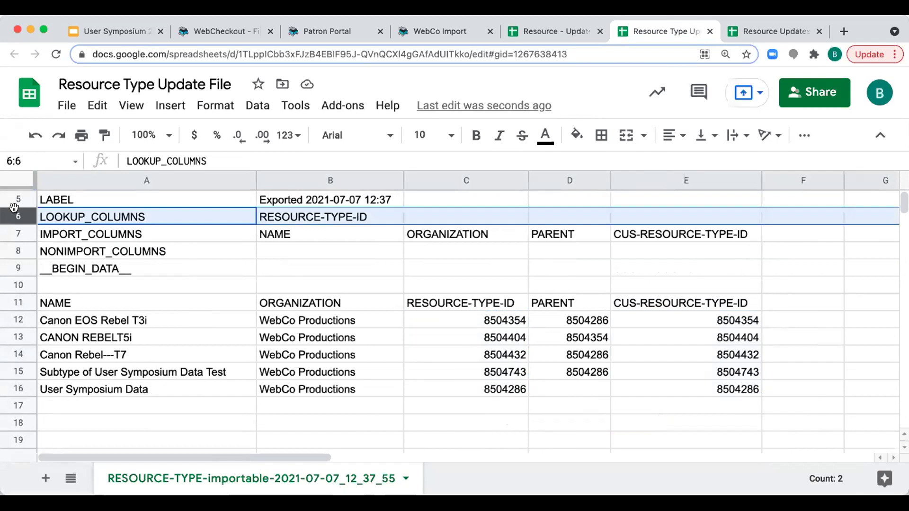
{"action": "left_click_drag", "start_coordinate": [14, 208], "coordinate": [15, 225]}
{"action": "left_click", "coordinate": [16, 226]}
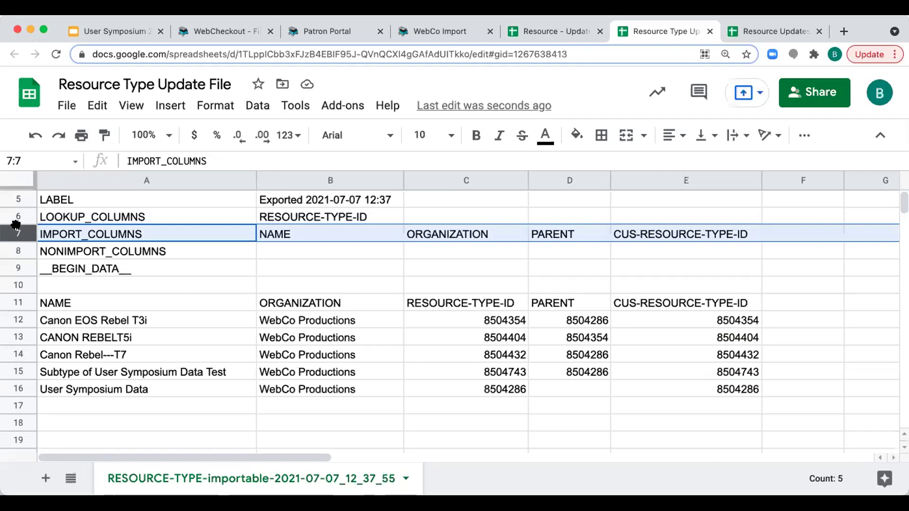
- Copy NAME, ORGANIZATION and PARENT from B7:D7 into the NONIMPORT_COLUMNS row
{"action": "left_click", "coordinate": [630, 230]}
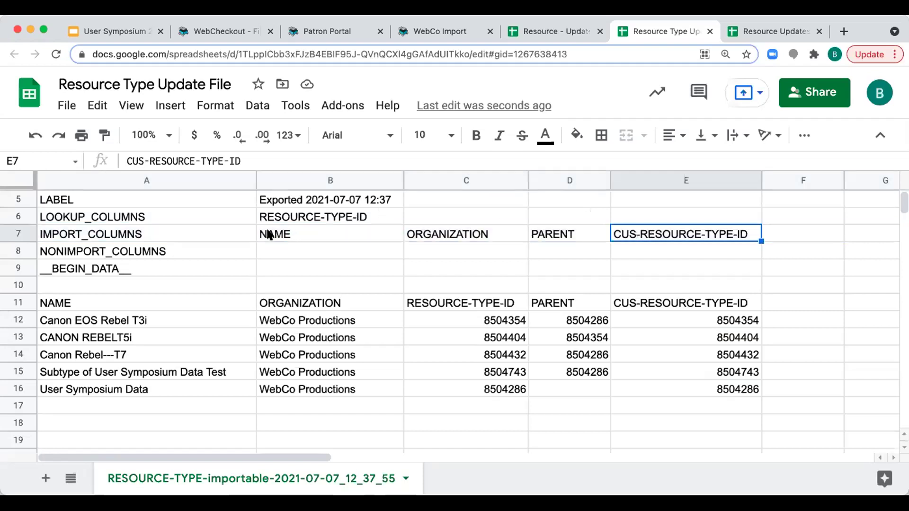
{"action": "left_click", "coordinate": [284, 231]}
{"action": "left_click", "coordinate": [560, 233], "text": "shift"}
{"action": "key", "text": "ctrl+c"}
{"action": "key", "text": "Down"}
{"action": "key", "text": "ctrl+v"}
{"action": "key", "text": "Up"}
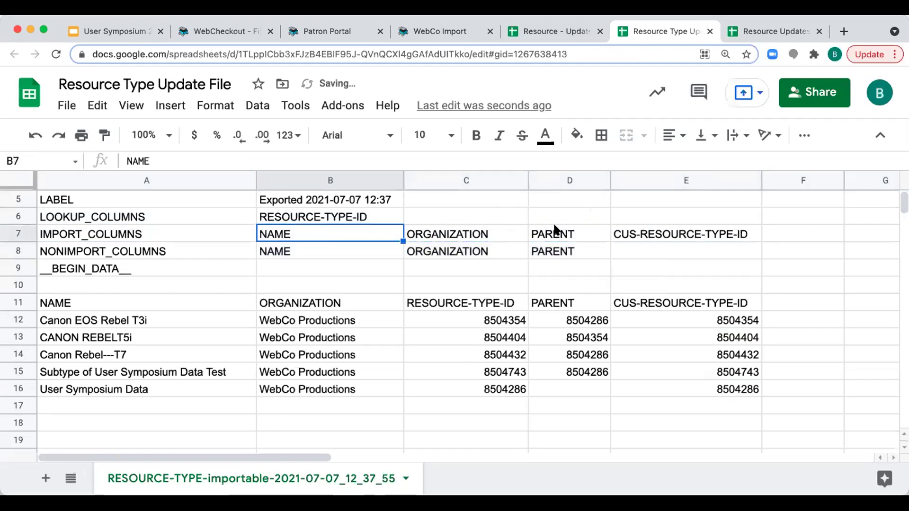
- Delete B7:D7 so CUS-RESOURCE-TYPE-ID is the only import column
{"action": "left_click", "coordinate": [554, 232], "text": "shift"}
{"action": "right_click", "coordinate": [555, 231]}
{"action": "mouse_move", "coordinate": [615, 393]}
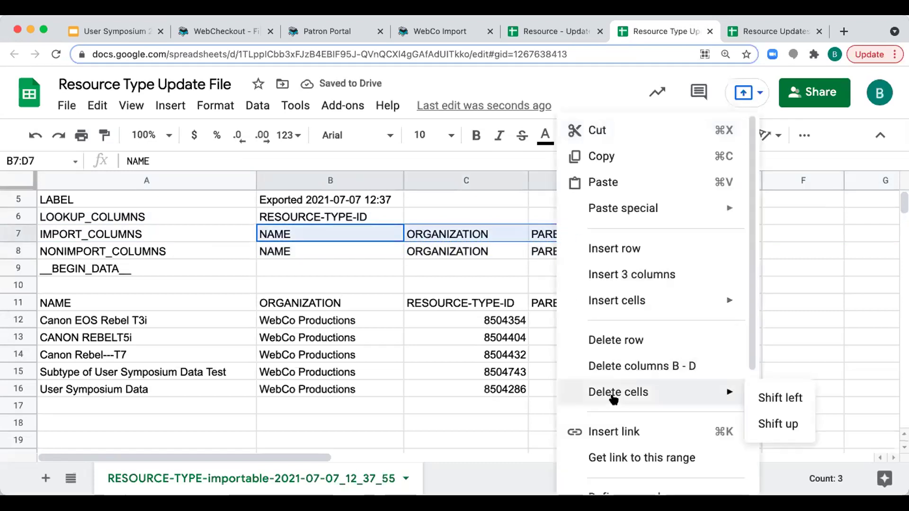
{"action": "left_click", "coordinate": [772, 395]}
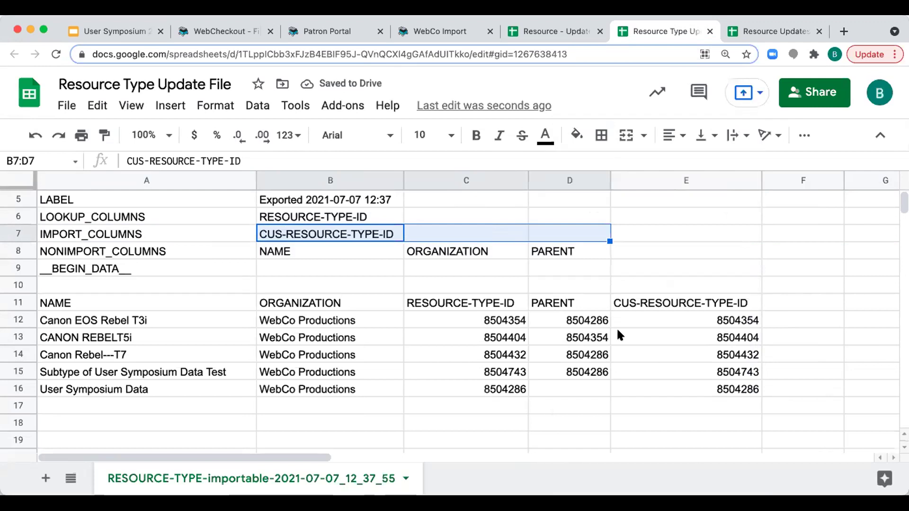
{"action": "left_click", "coordinate": [11, 232]}
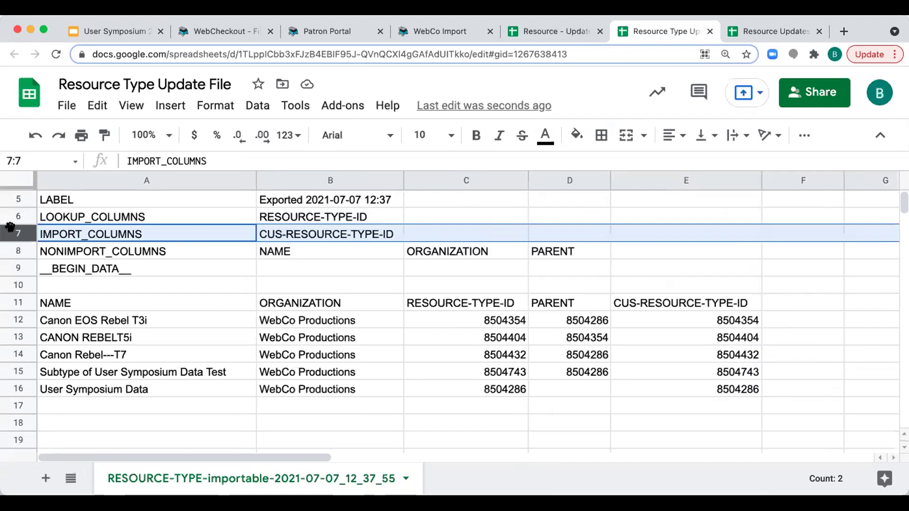
- Download the current sheet as a comma-separated values (.csv) file
{"action": "left_click", "coordinate": [62, 105]}
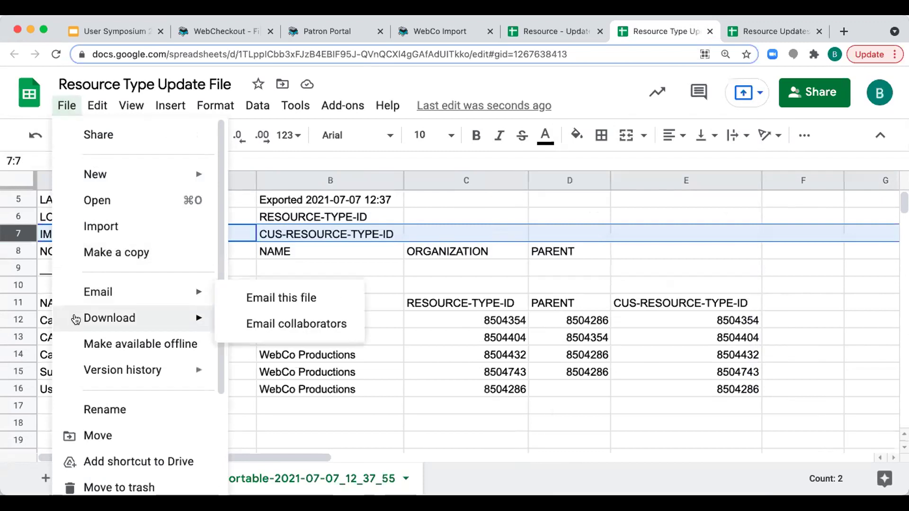
{"action": "mouse_move", "coordinate": [75, 318]}
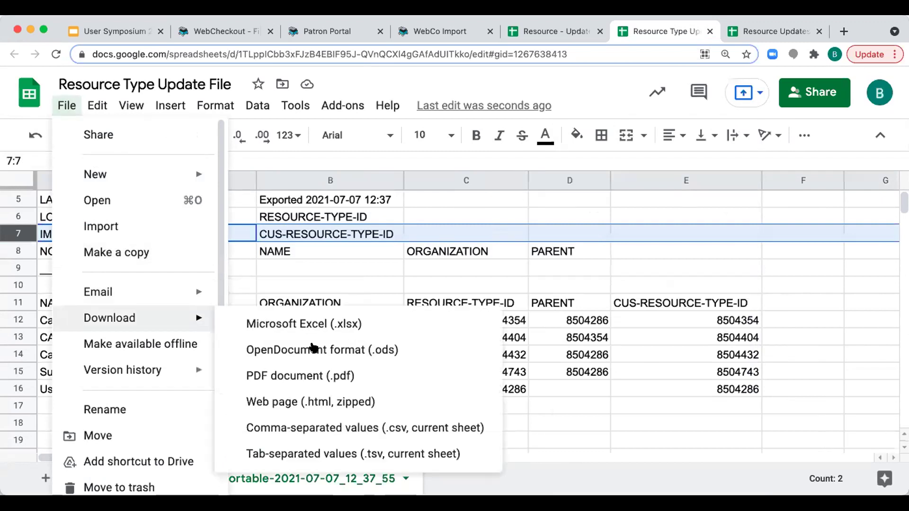
{"action": "left_click", "coordinate": [305, 429]}
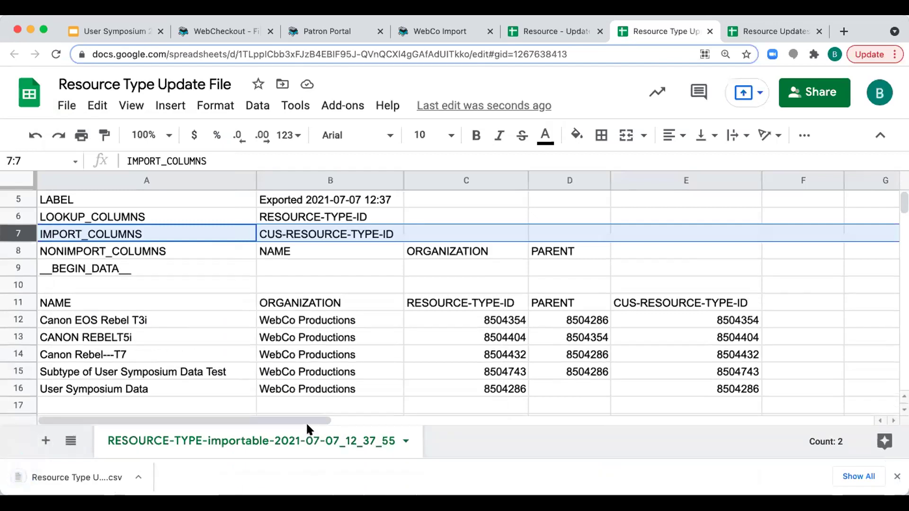
- Back up the WebCheckout database before importing
{"action": "left_click", "coordinate": [424, 33]}
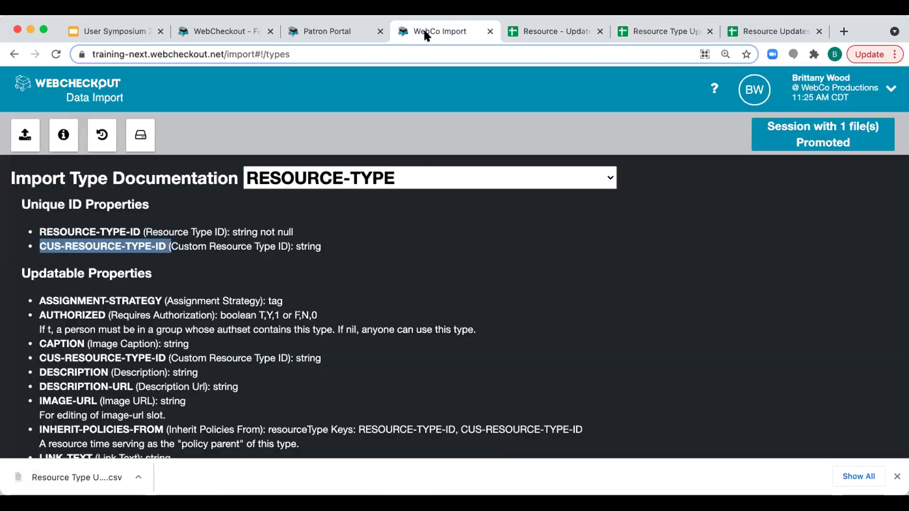
{"action": "left_click", "coordinate": [137, 136]}
{"action": "left_click", "coordinate": [540, 188]}
- Reset the import session, then validate and promote the resource type CSV
{"action": "left_click", "coordinate": [25, 138]}
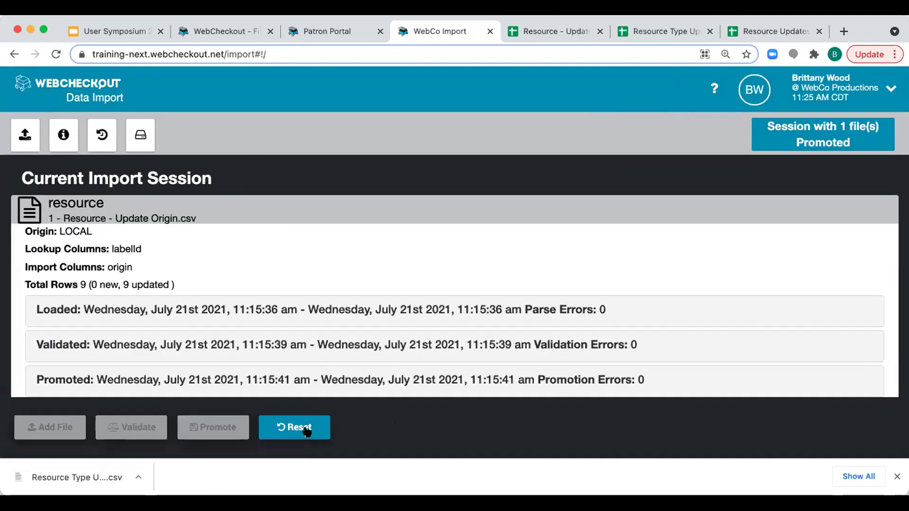
{"action": "left_click", "coordinate": [294, 427]}
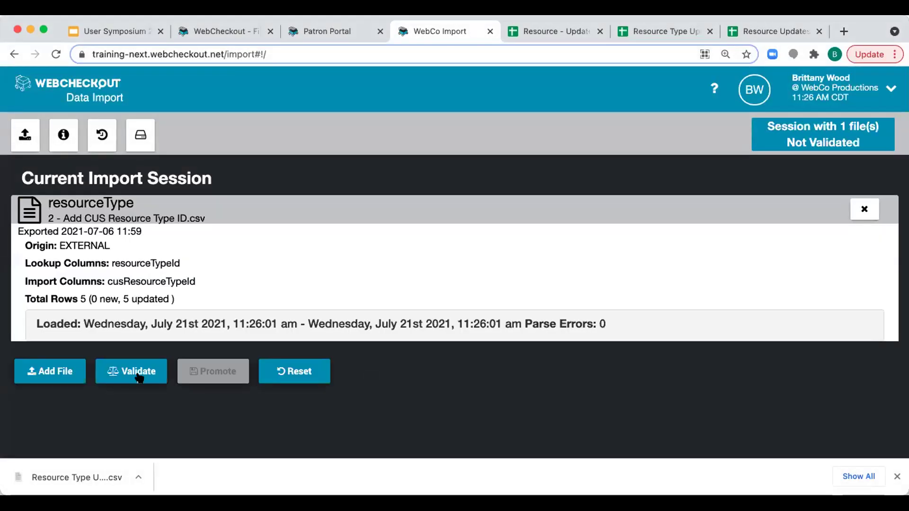
{"action": "left_click", "coordinate": [139, 377]}
{"action": "left_click", "coordinate": [226, 405]}
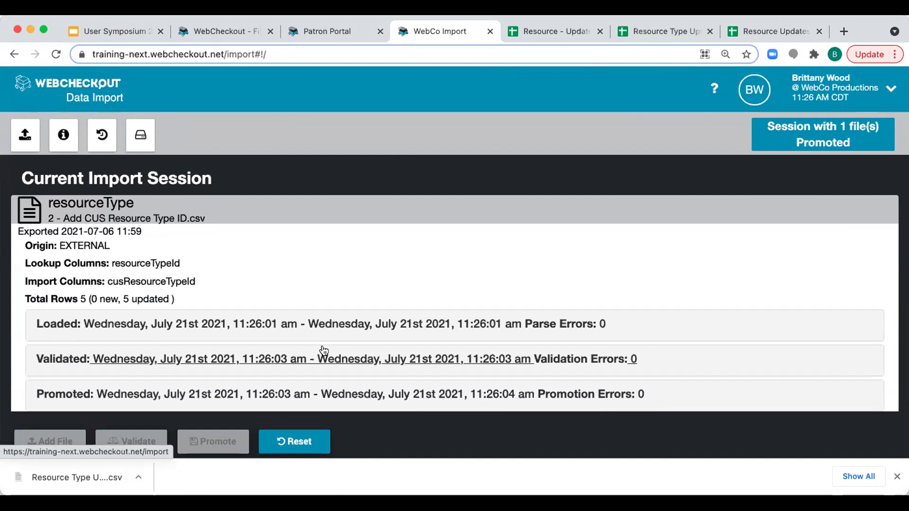
- Rerun the resource type search to confirm all five Custom Resource Type IDs, then return to Sheets
{"action": "left_click", "coordinate": [225, 31]}
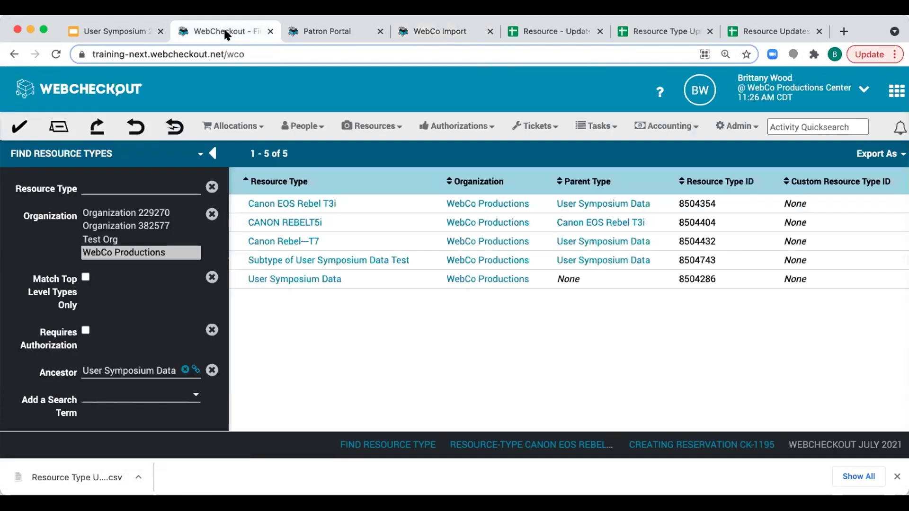
{"action": "scroll", "coordinate": [161, 327], "scroll_direction": "down", "scroll_amount": 5}
{"action": "left_click", "coordinate": [135, 408]}
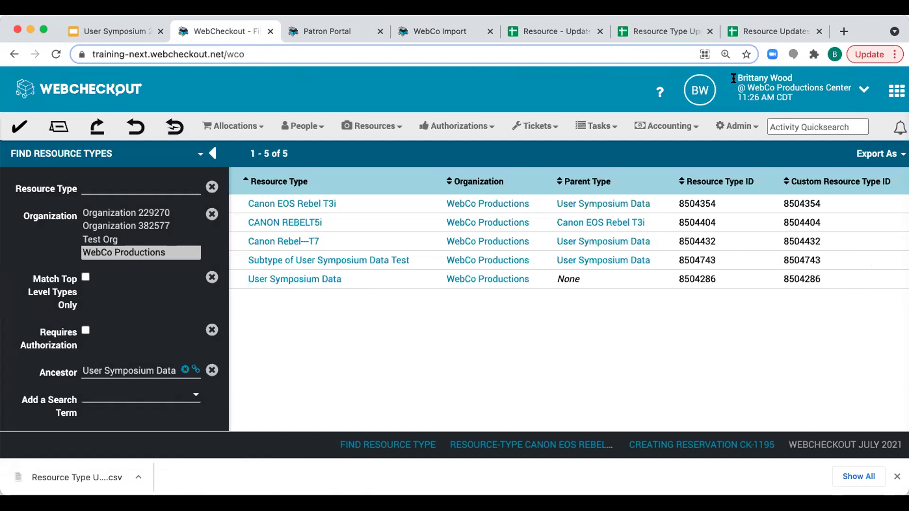
{"action": "left_click", "coordinate": [663, 31]}
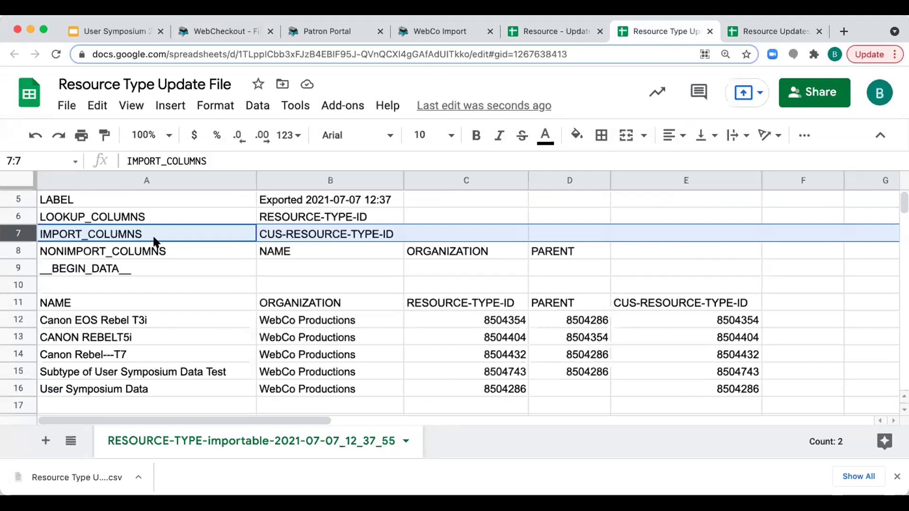
- Copy CUS-RESOURCE-TYPE-ID from B7 into B6 to make it the lookup column
{"action": "scroll", "coordinate": [152, 239], "scroll_direction": "up", "scroll_amount": 2}
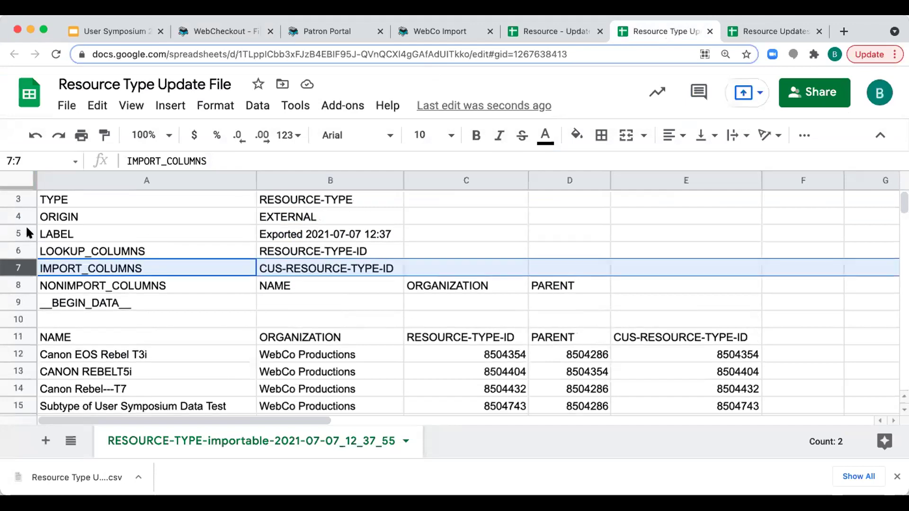
{"action": "left_click", "coordinate": [17, 249]}
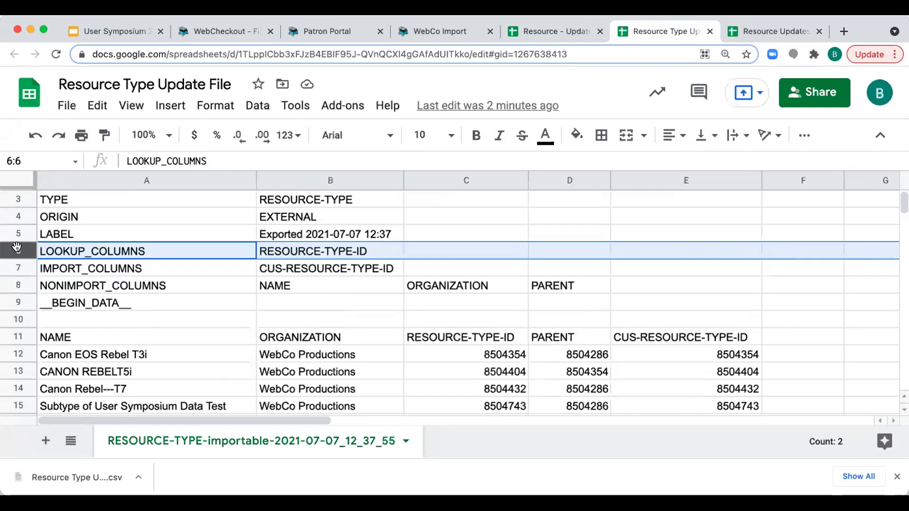
{"action": "left_click", "coordinate": [282, 251]}
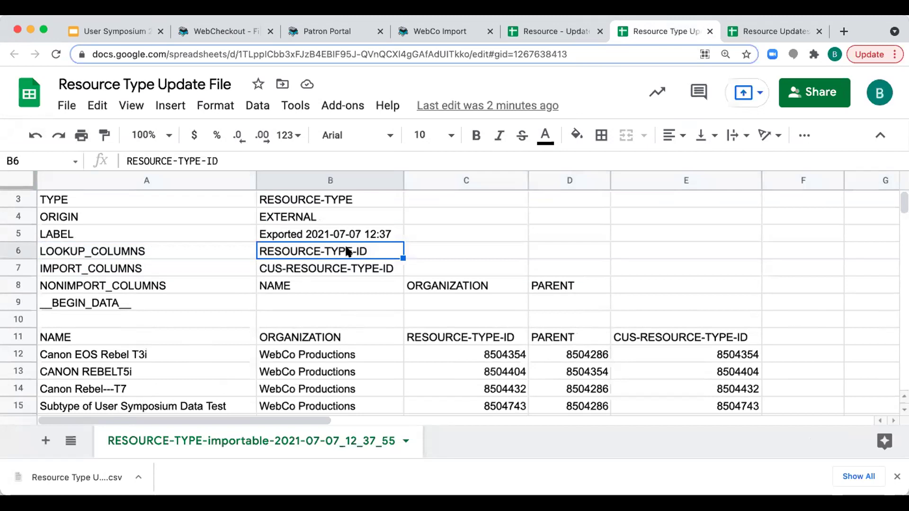
{"action": "left_click", "coordinate": [11, 266]}
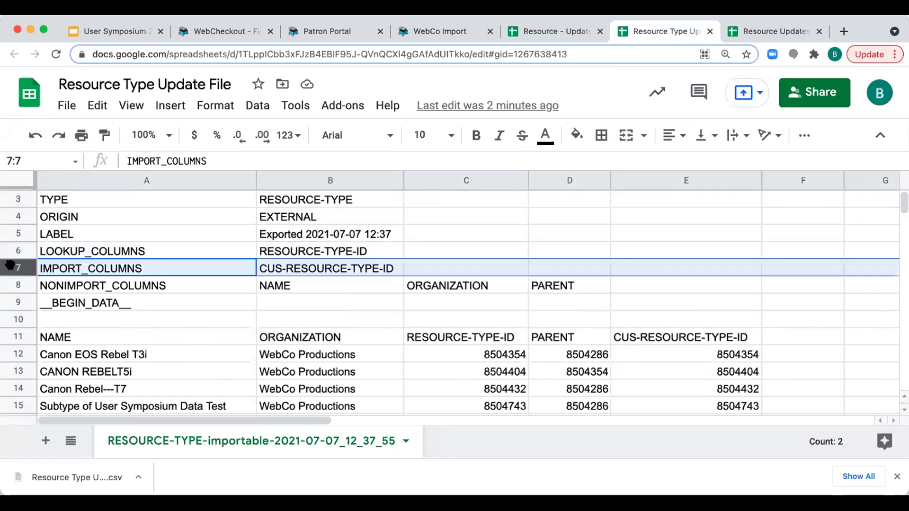
{"action": "left_click", "coordinate": [305, 272]}
{"action": "key", "text": "ctrl+c"}
{"action": "left_click", "coordinate": [307, 250]}
{"action": "key", "text": "ctrl+v"}
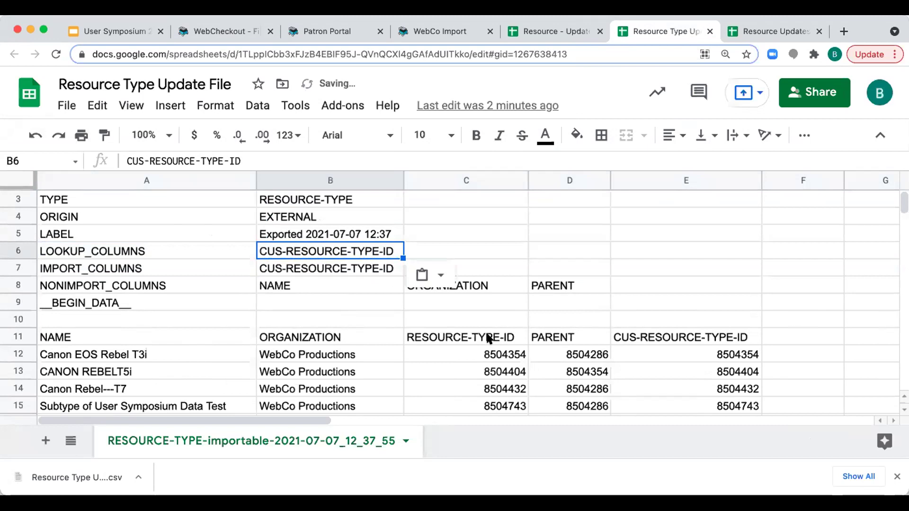
- Undo the stray paste into C11 and set B7 to RESOURCE-TYPE-ID copied from C11
{"action": "left_click", "coordinate": [486, 340]}
{"action": "key", "text": "ctrl+v"}
{"action": "left_click", "coordinate": [316, 264]}
{"action": "key", "text": "ctrl+v"}
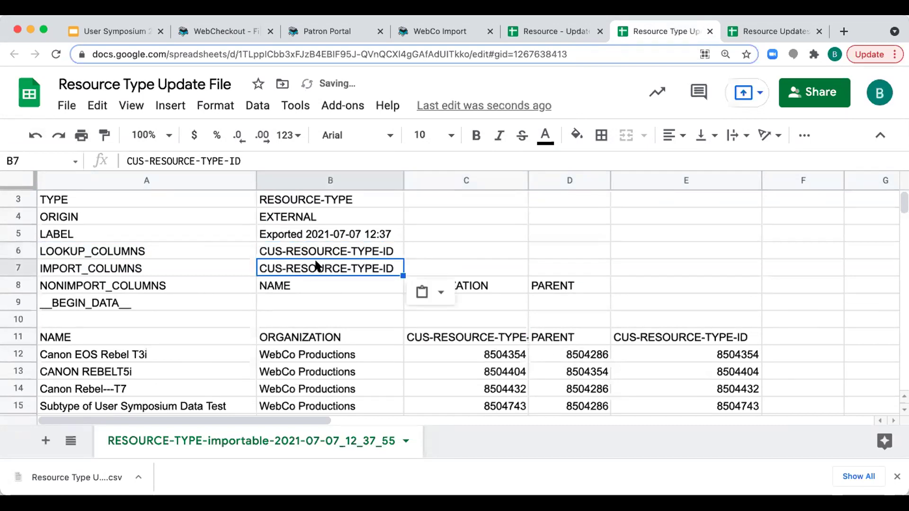
{"action": "left_click", "coordinate": [504, 338]}
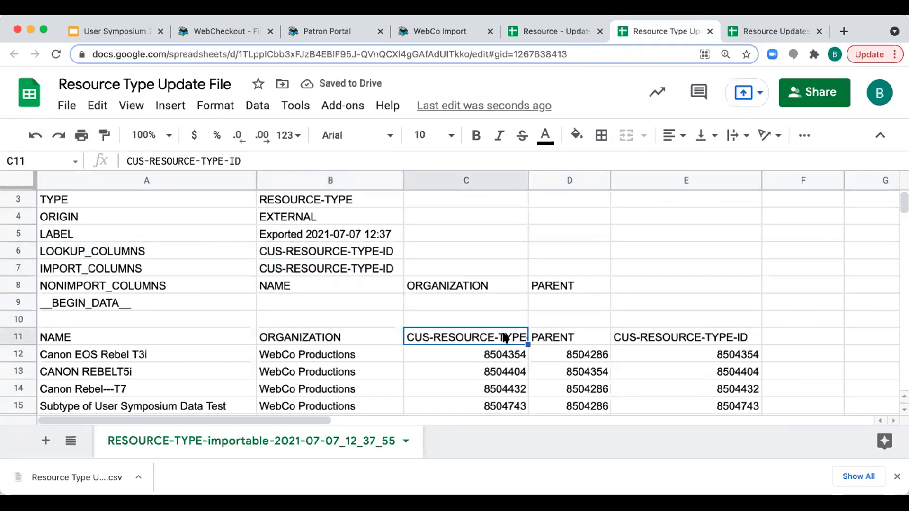
{"action": "left_click", "coordinate": [34, 135]}
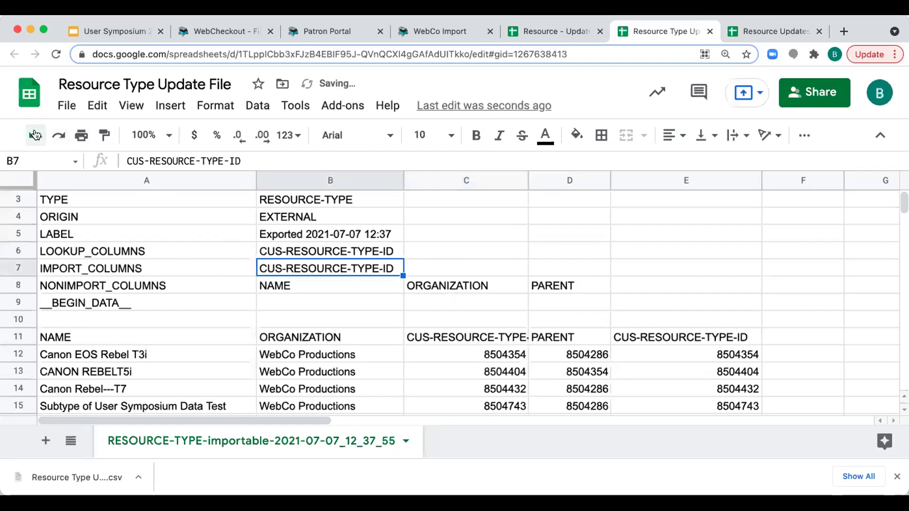
{"action": "left_click", "coordinate": [34, 135]}
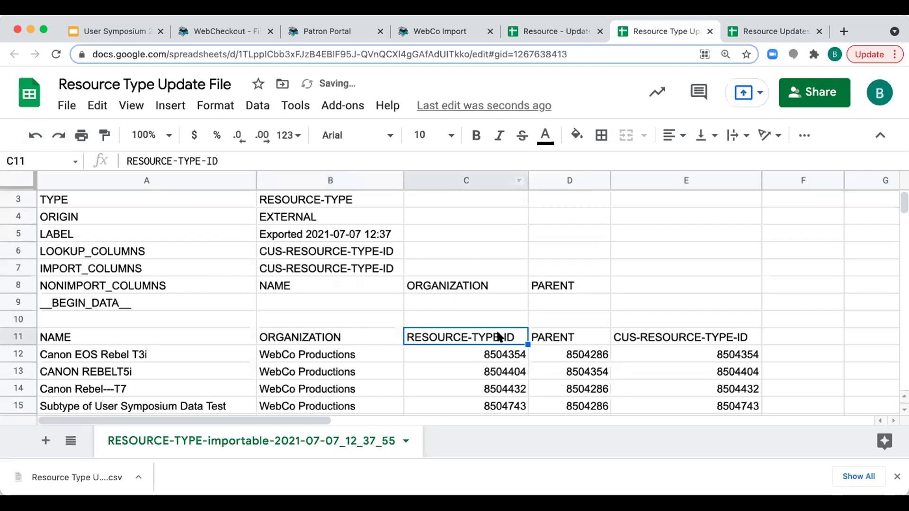
{"action": "key", "text": "ctrl+c"}
{"action": "left_click", "coordinate": [290, 268]}
{"action": "key", "text": "ctrl+v"}
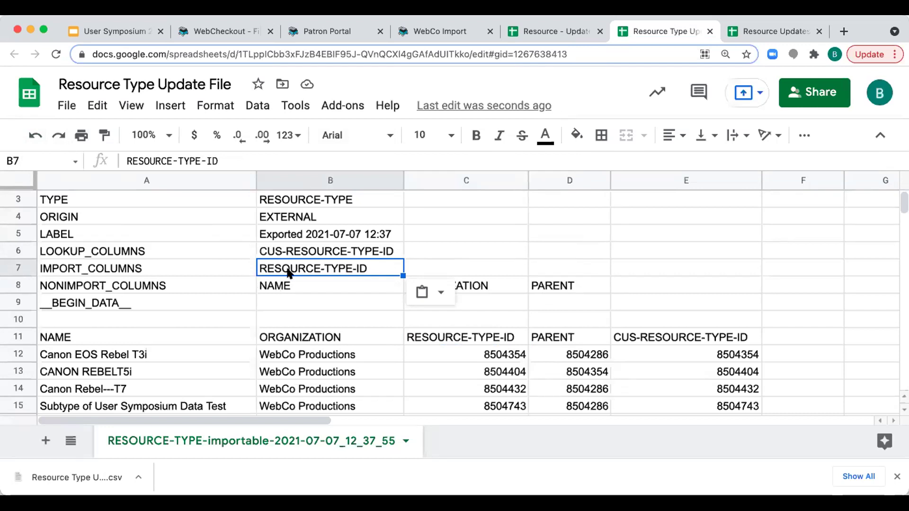
- Add NAME to C7 and PARENT to D7 in the IMPORT_COLUMNS row
{"action": "left_click", "coordinate": [304, 285]}
{"action": "key", "text": "ctrl+c"}
{"action": "left_click", "coordinate": [433, 265]}
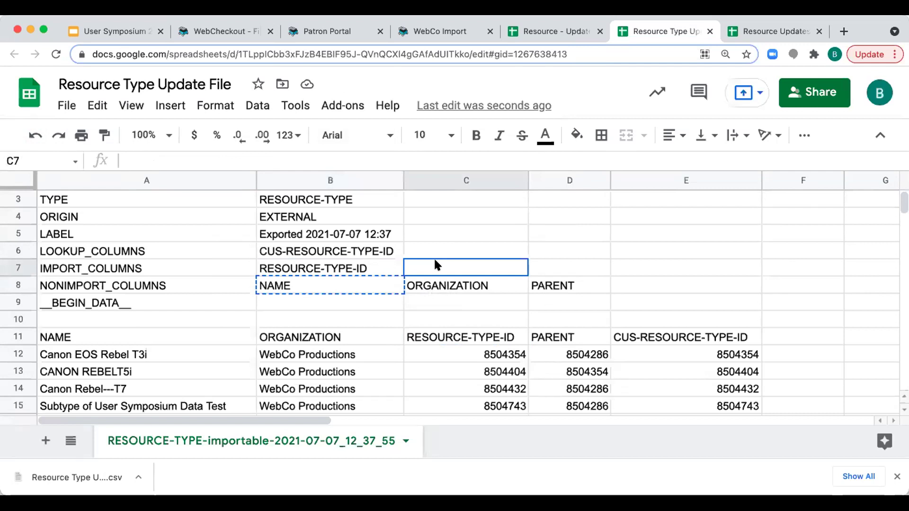
{"action": "key", "text": "ctrl+v"}
{"action": "left_click", "coordinate": [598, 279]}
{"action": "key", "text": "ctrl+c"}
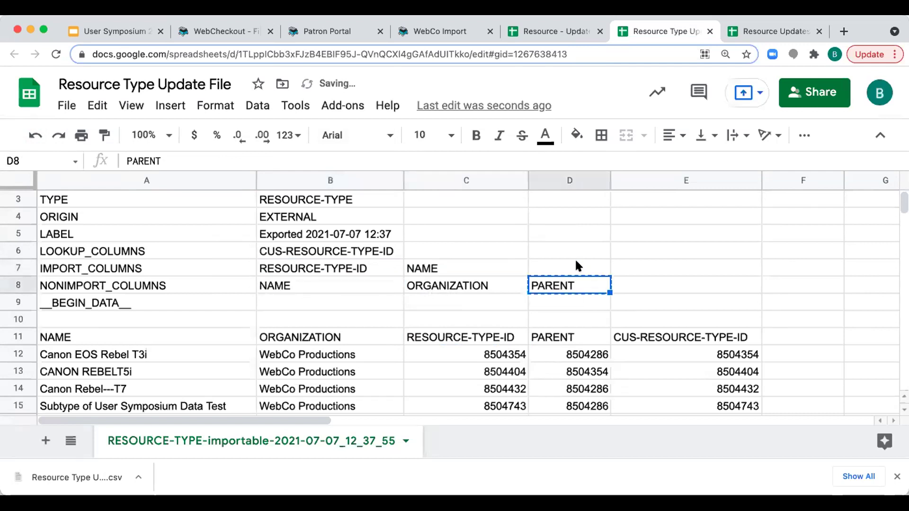
{"action": "left_click", "coordinate": [575, 266]}
{"action": "key", "text": "ctrl+v"}
{"action": "left_click", "coordinate": [6, 267]}
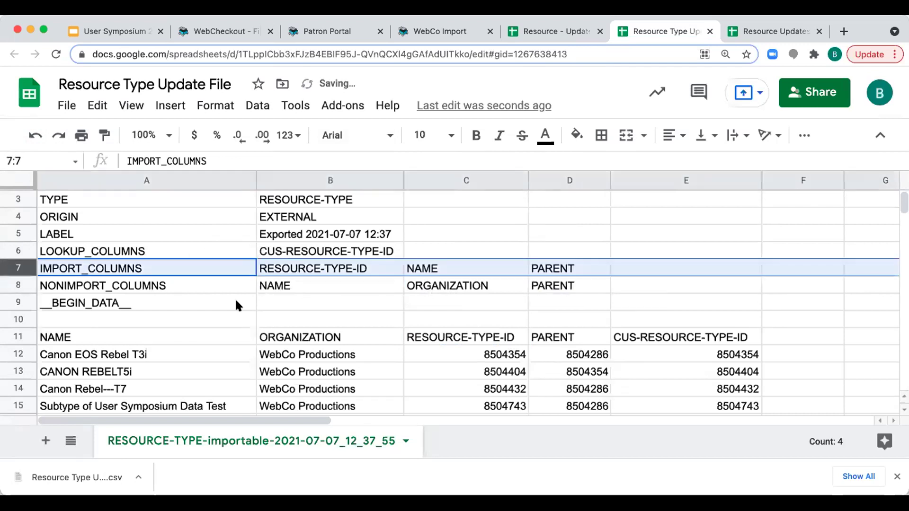
- Delete NAME from B8 and clear PARENT, leaving only ORGANIZATION non-imported
{"action": "left_click", "coordinate": [266, 285]}
{"action": "right_click", "coordinate": [266, 285]}
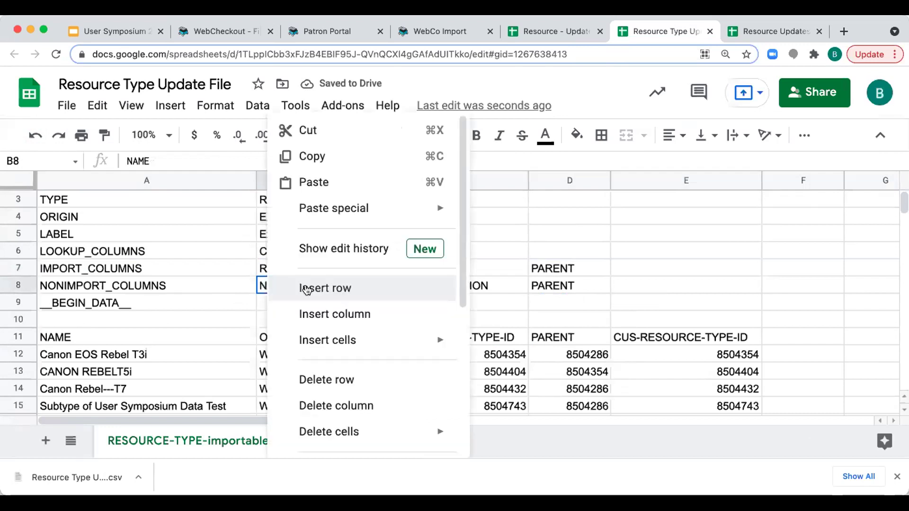
{"action": "mouse_move", "coordinate": [386, 430]}
{"action": "left_click", "coordinate": [474, 399]}
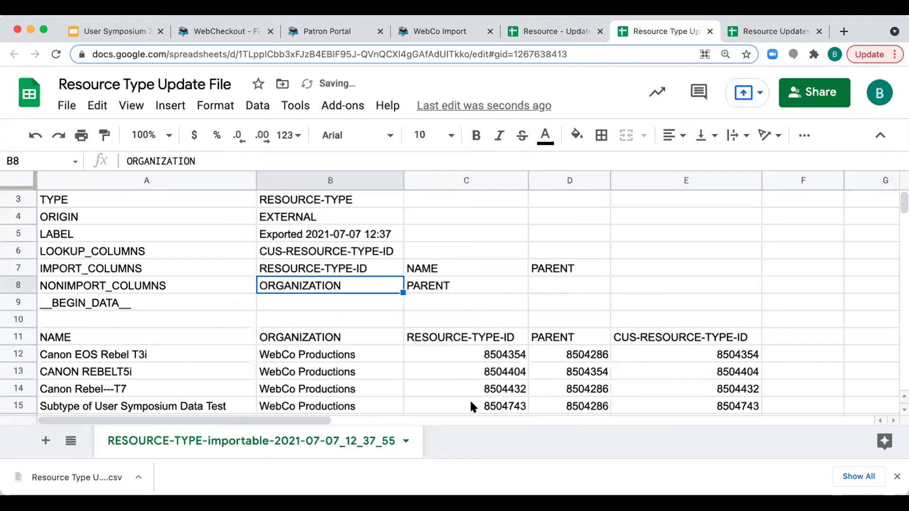
{"action": "left_click", "coordinate": [426, 287]}
{"action": "key", "text": "Delete"}
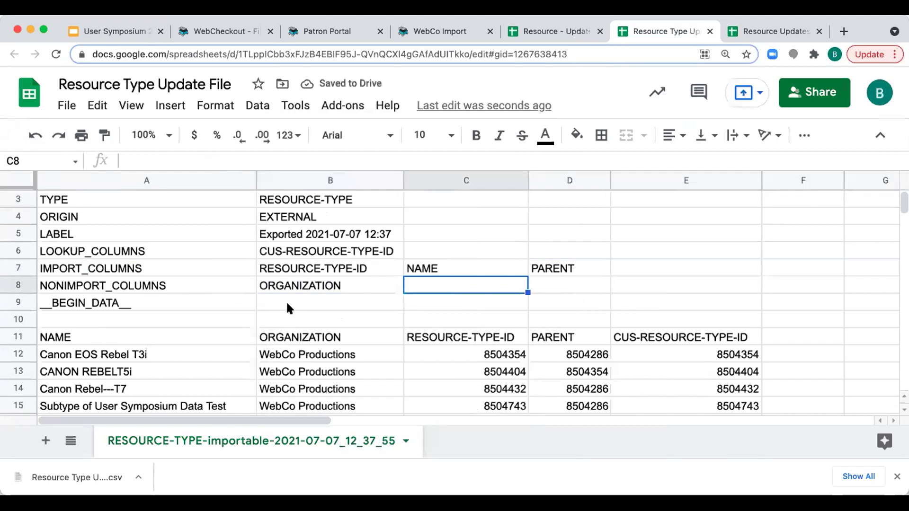
- Highlight the 'Canon EOS Rebel' prefix of the T3i name in A12
{"action": "scroll", "coordinate": [286, 300], "scroll_direction": "down", "scroll_amount": 1}
{"action": "left_click_drag", "start_coordinate": [129, 301], "coordinate": [122, 386]}
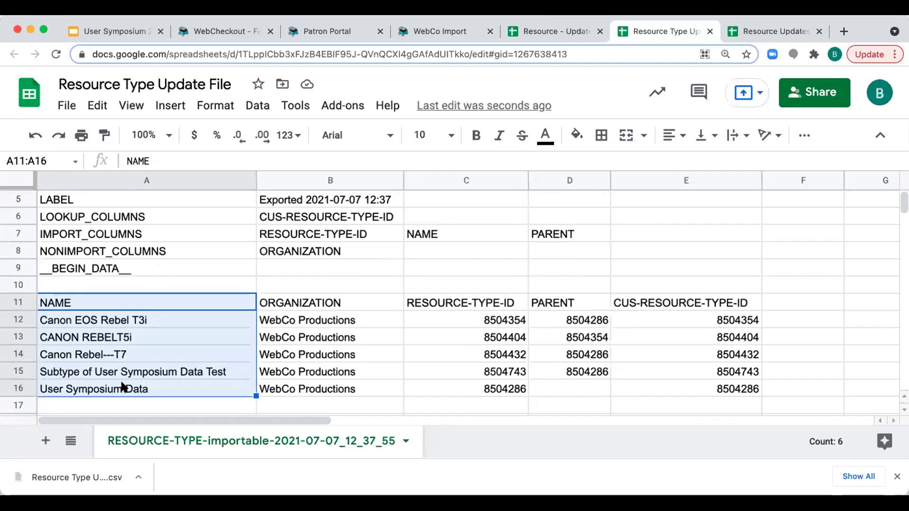
{"action": "left_click", "coordinate": [154, 320]}
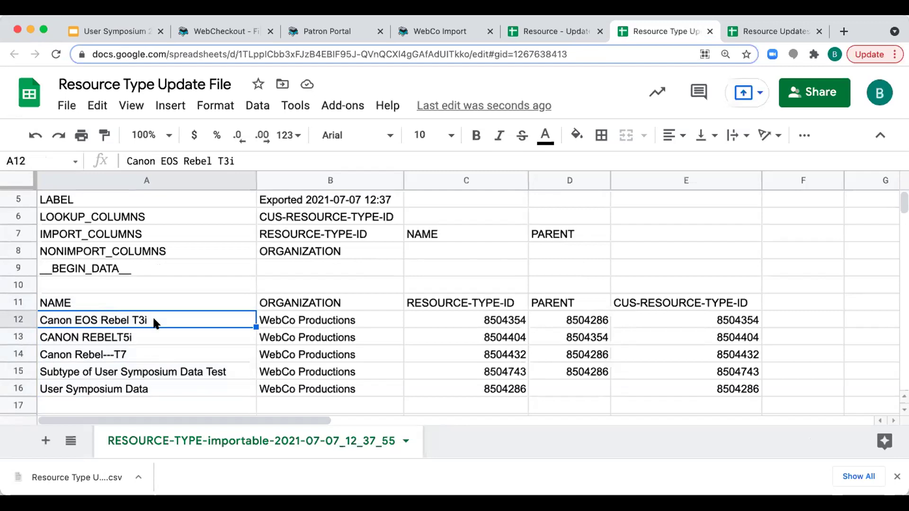
{"action": "double_click", "coordinate": [152, 317]}
{"action": "left_click_drag", "start_coordinate": [129, 317], "coordinate": [36, 315]}
- Replace the old prefixes in A13 and A14 with 'Canon EOS Rebel ' for the T5i and T7
{"action": "double_click", "coordinate": [95, 337]}
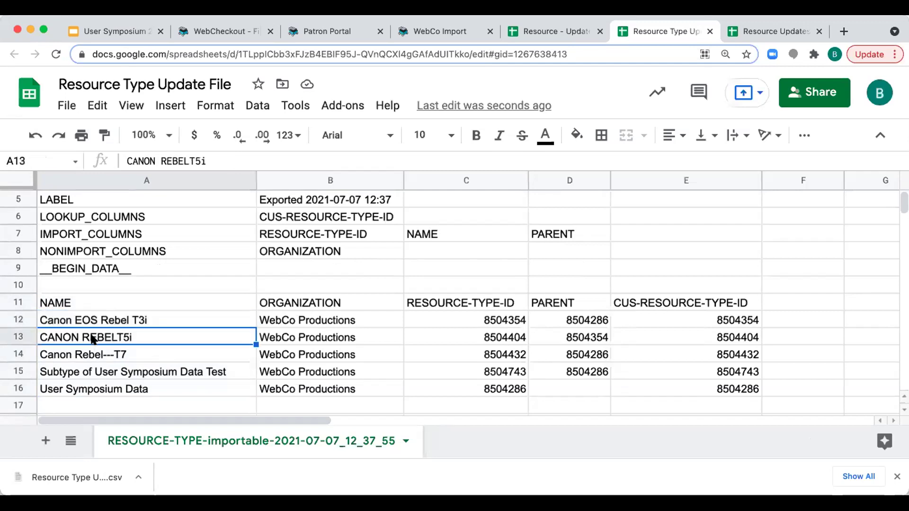
{"action": "left_click", "coordinate": [110, 335]}
{"action": "left_click_drag", "start_coordinate": [109, 335], "coordinate": [38, 336]}
{"action": "key", "text": "ctrl+v"}
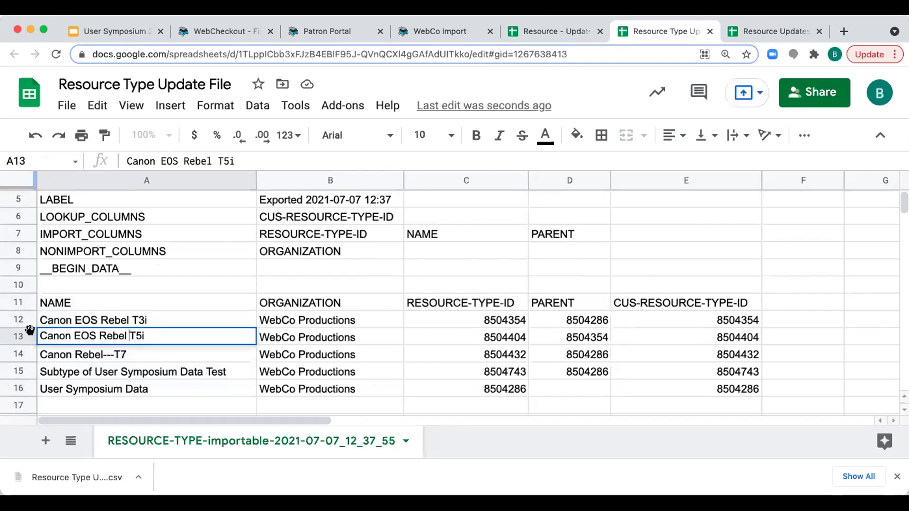
{"action": "double_click", "coordinate": [107, 353]}
{"action": "left_click_drag", "start_coordinate": [111, 353], "coordinate": [35, 354]}
{"action": "key", "text": "ctrl+v"}
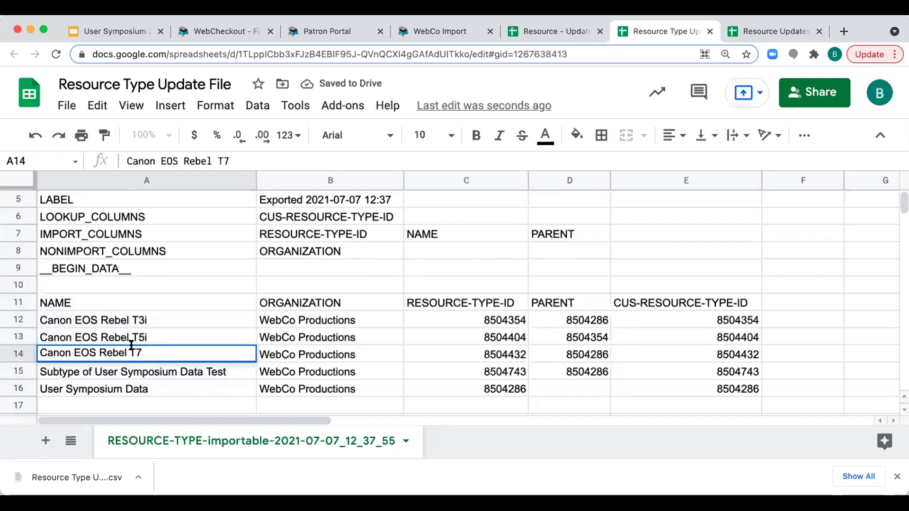
{"action": "key", "text": "Home"}
- Recheck the renamed A13 entry and select the RESOURCE-TYPE-ID values C11:C16
{"action": "left_click", "coordinate": [128, 336]}
{"action": "double_click", "coordinate": [128, 336]}
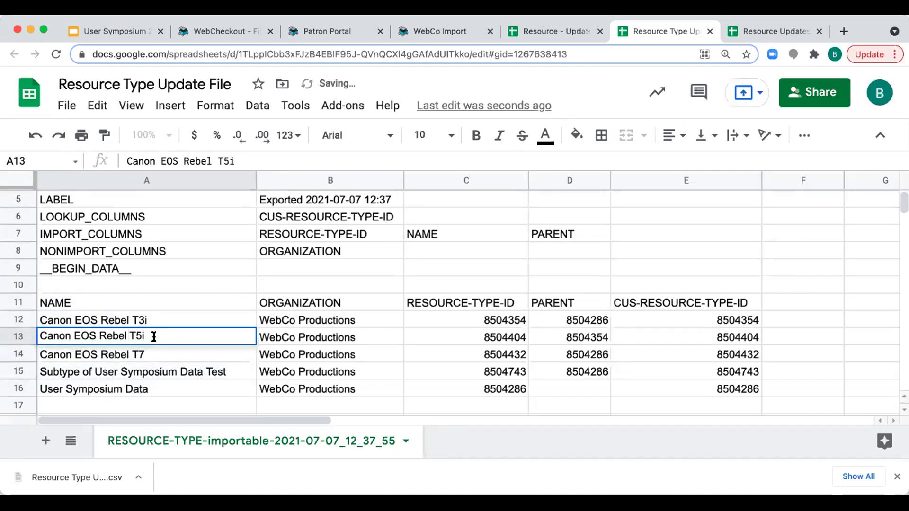
{"action": "left_click", "coordinate": [76, 354]}
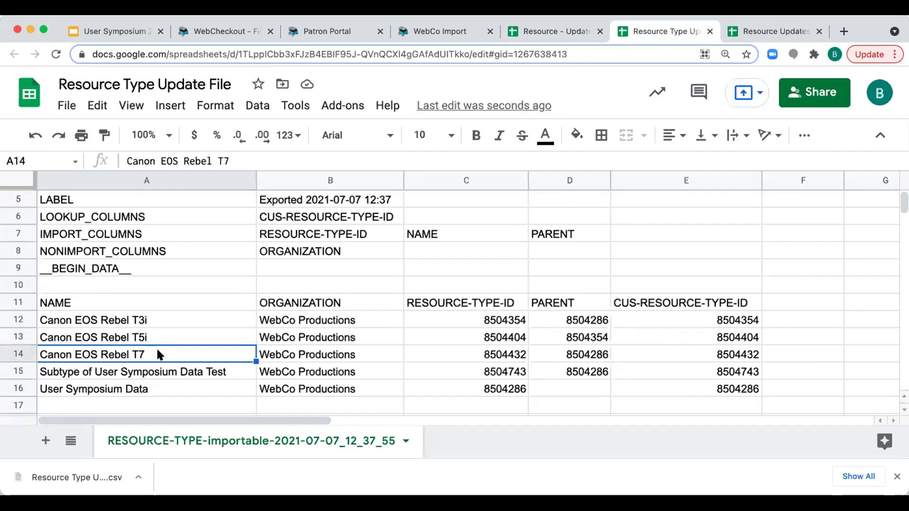
{"action": "left_click_drag", "start_coordinate": [504, 302], "coordinate": [495, 387]}
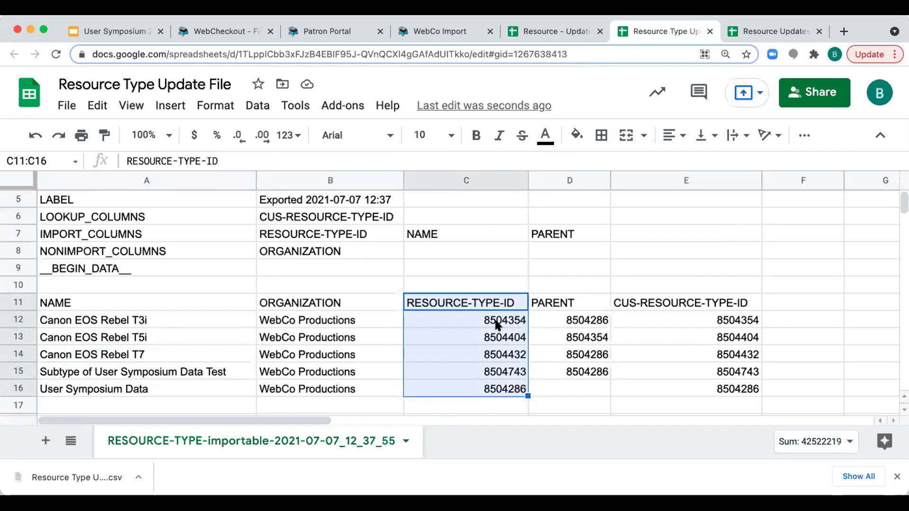
- Clear C12:C16 and fill them with the formula =A12&" - WCO" down to C16
{"action": "left_click", "coordinate": [495, 320]}
{"action": "left_click", "coordinate": [489, 389], "text": "shift"}
{"action": "key", "text": "Delete"}
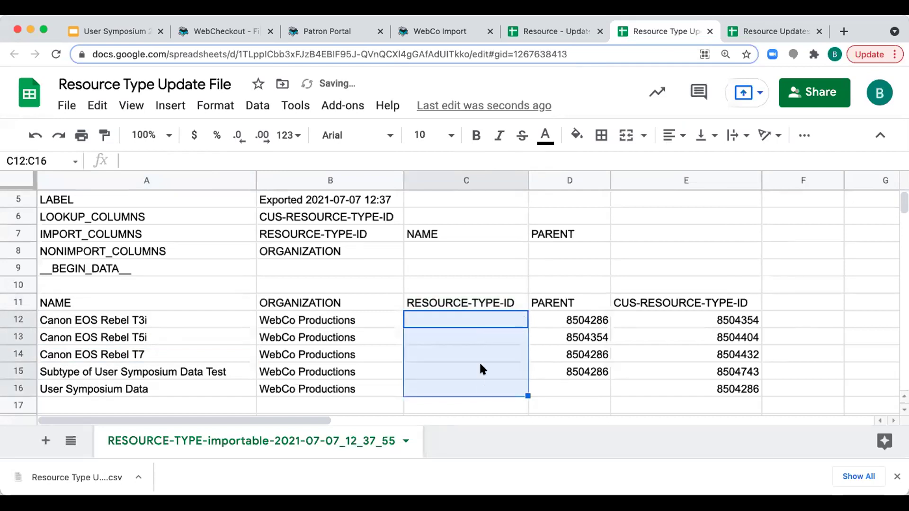
{"action": "double_click", "coordinate": [469, 312]}
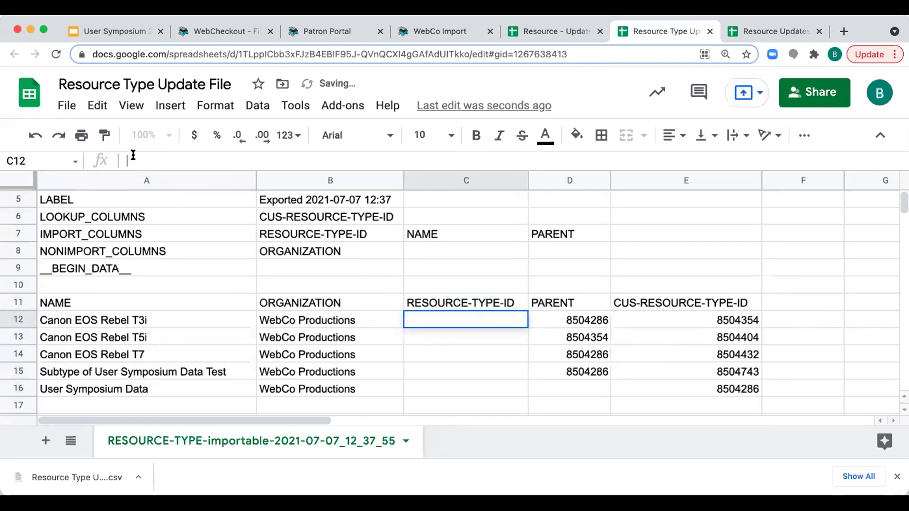
{"action": "type", "text": "="}
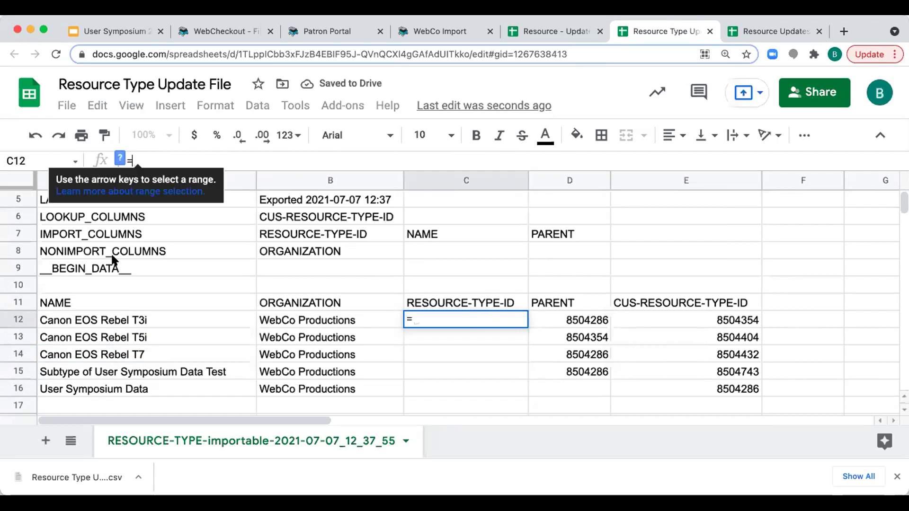
{"action": "left_click", "coordinate": [121, 316]}
{"action": "type", "text": "&\""}
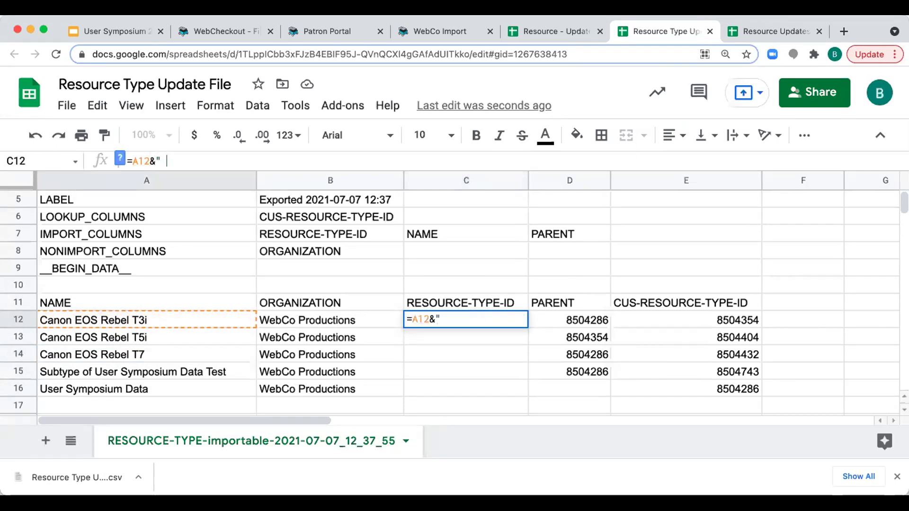
{"action": "type", "text": " - WCO\""}
{"action": "key", "text": "Return"}
{"action": "left_click", "coordinate": [546, 329]}
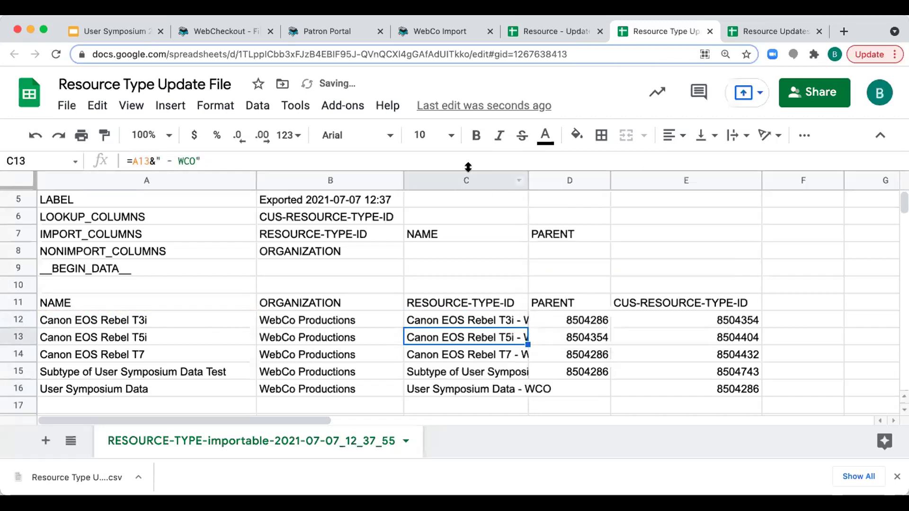
- Widen column C and paste the C12:C16 formula results back as values only
{"action": "left_click", "coordinate": [482, 180]}
{"action": "left_click_drag", "start_coordinate": [583, 178], "coordinate": [591, 179]}
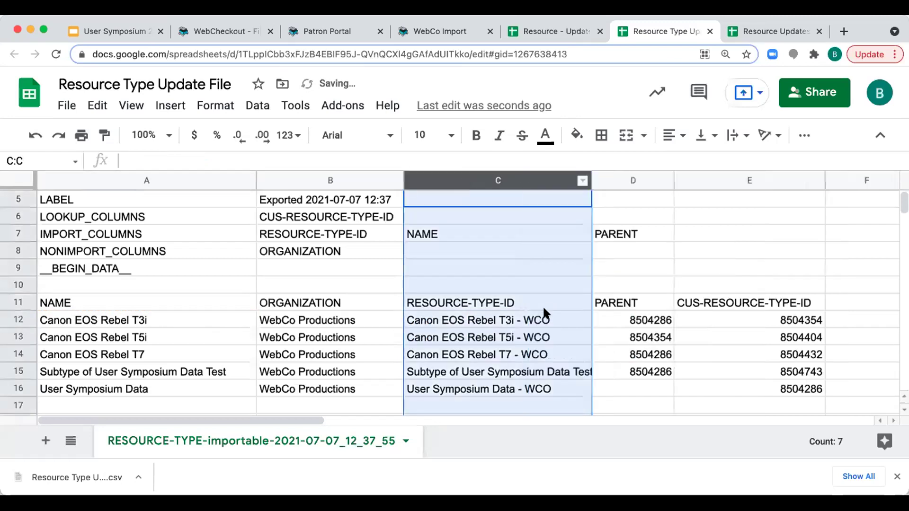
{"action": "left_click", "coordinate": [544, 318]}
{"action": "left_click", "coordinate": [531, 392], "text": "shift"}
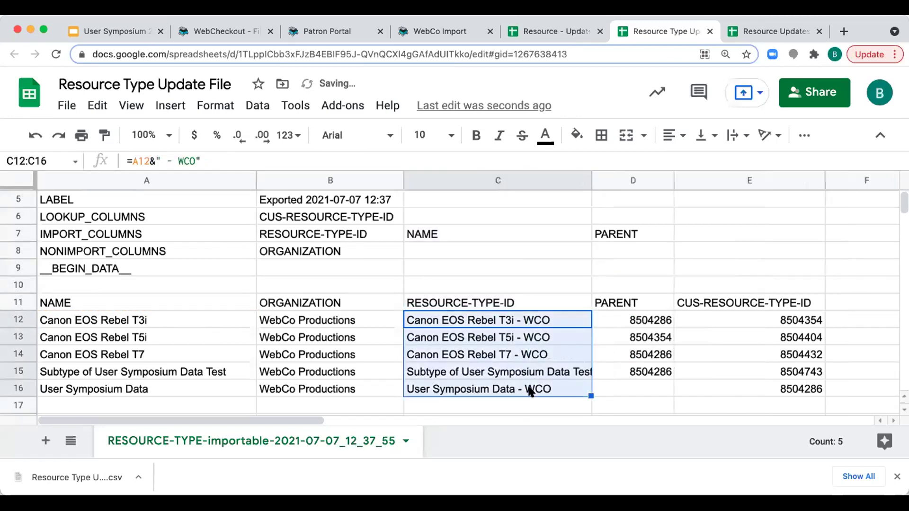
{"action": "key", "text": "super+c"}
{"action": "left_click", "coordinate": [483, 319]}
{"action": "right_click", "coordinate": [483, 319]}
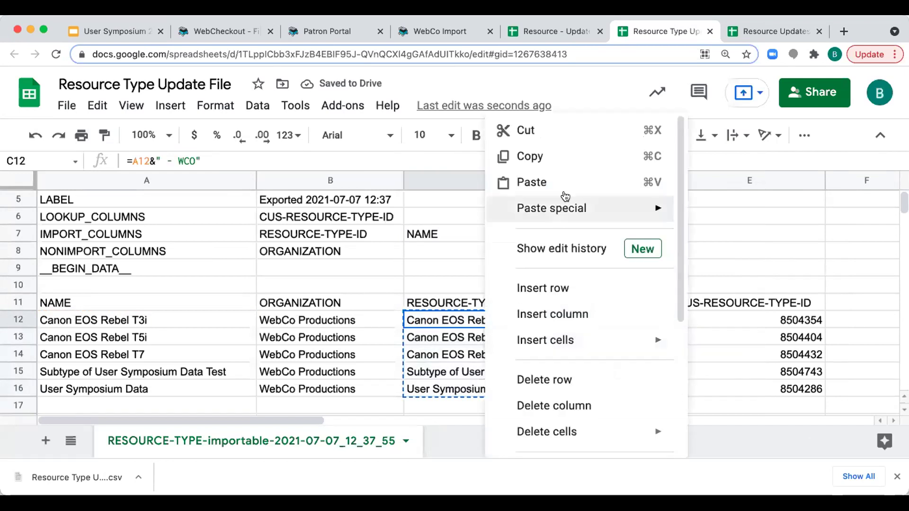
{"action": "mouse_move", "coordinate": [563, 208]}
{"action": "left_click", "coordinate": [739, 211]}
- Widen column C so the longest name fits, then select the PARENT values D11:D15
{"action": "left_click", "coordinate": [517, 182]}
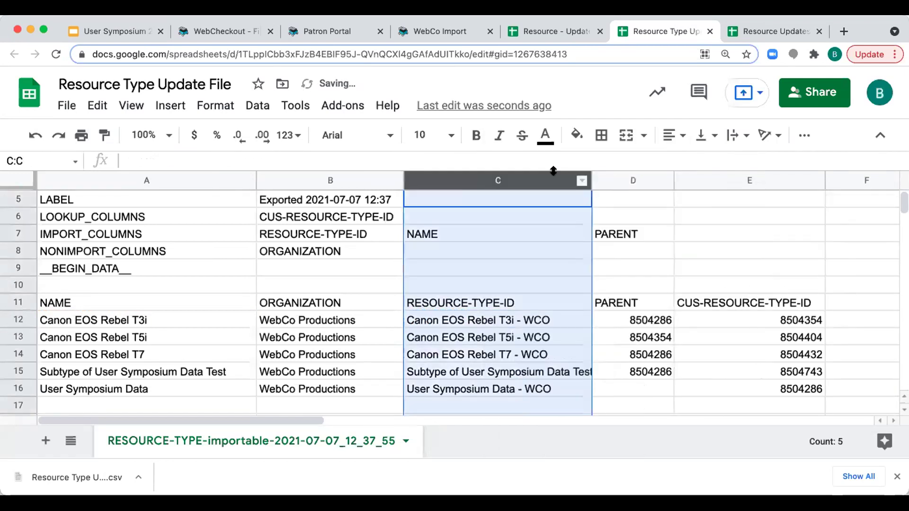
{"action": "left_click_drag", "start_coordinate": [591, 179], "coordinate": [620, 179]}
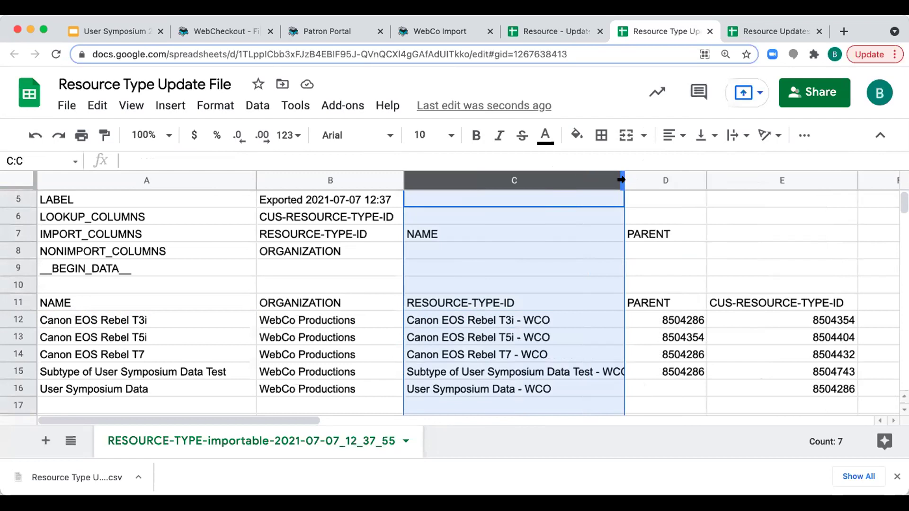
{"action": "left_click_drag", "start_coordinate": [659, 301], "coordinate": [664, 371]}
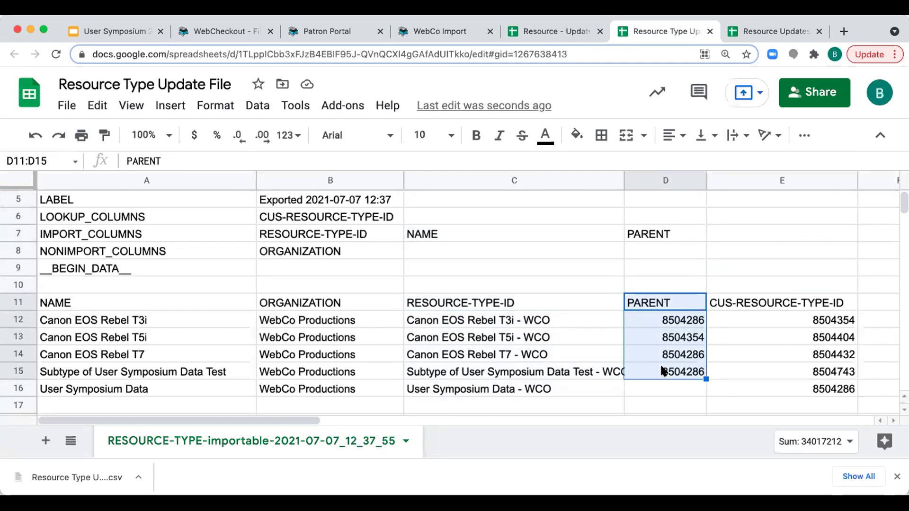
- Widen column D and paste 'User Symposium Data - WCO' as the parent in D12, D13 and D14
{"action": "left_click", "coordinate": [651, 185]}
{"action": "left_click_drag", "start_coordinate": [706, 176], "coordinate": [750, 173]}
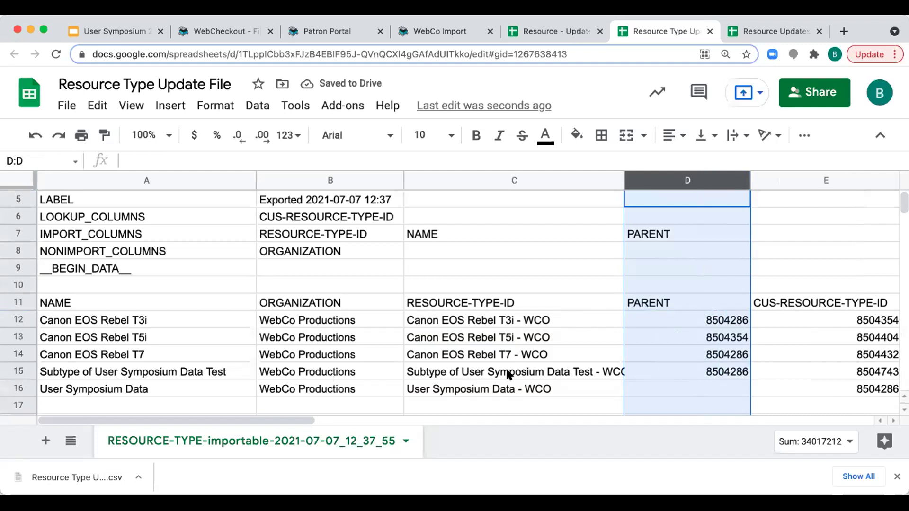
{"action": "left_click", "coordinate": [507, 391]}
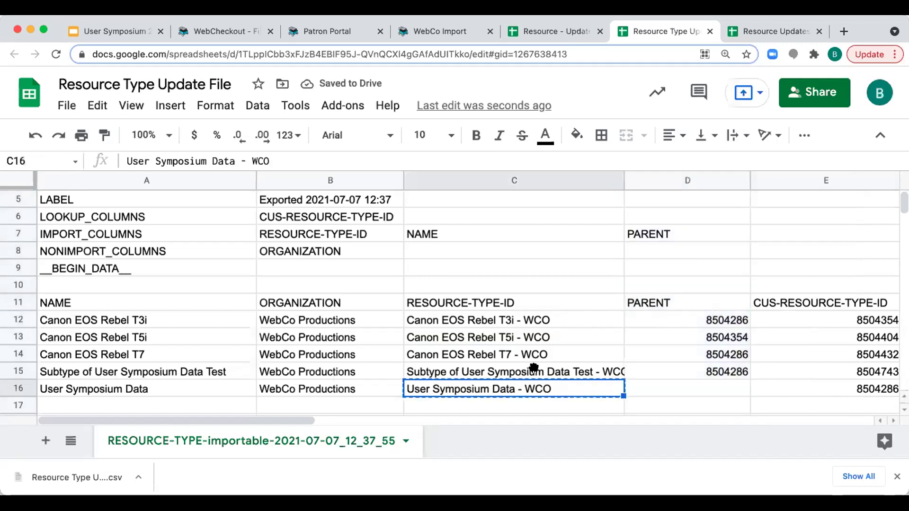
{"action": "left_click", "coordinate": [653, 315]}
{"action": "key", "text": "ctrl+v"}
{"action": "left_click", "coordinate": [657, 334]}
{"action": "key", "text": "ctrl+v"}
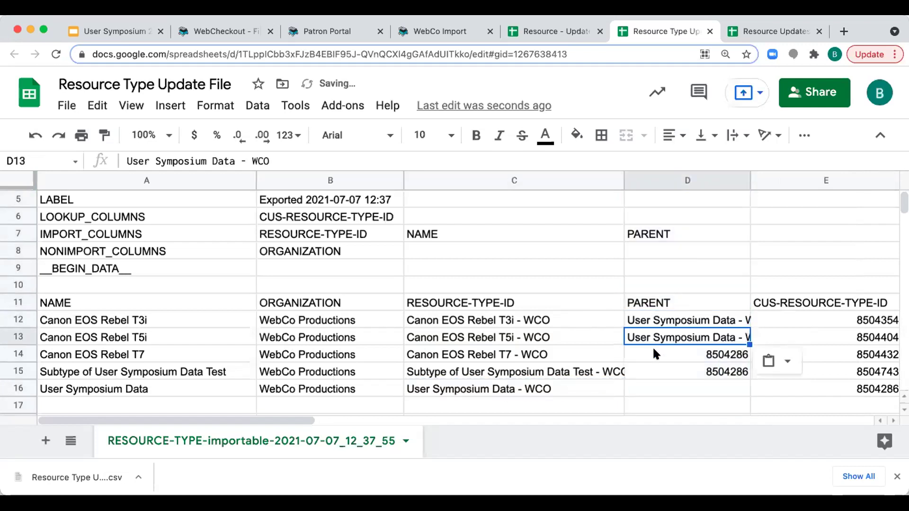
{"action": "left_click", "coordinate": [654, 352]}
{"action": "key", "text": "ctrl+v"}
- Clear the subtype row's numeric parent value in D15
{"action": "left_click", "coordinate": [18, 371]}
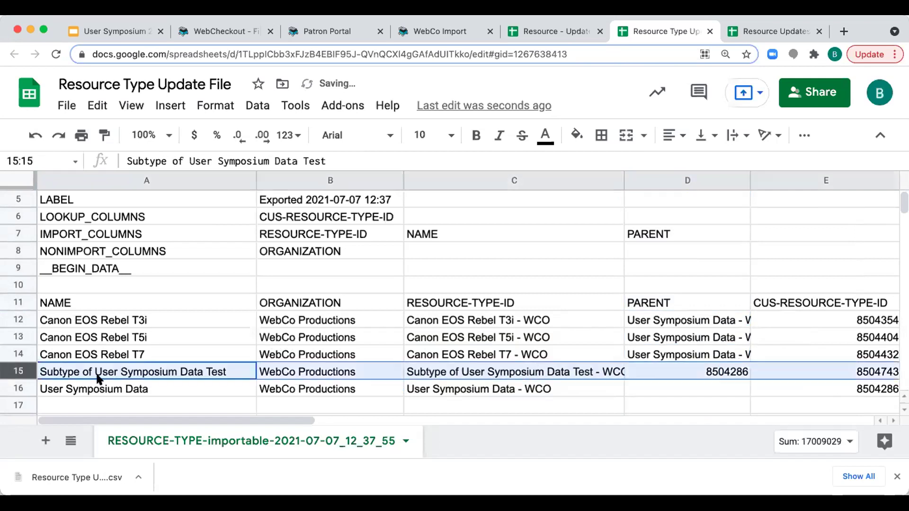
{"action": "left_click", "coordinate": [714, 372]}
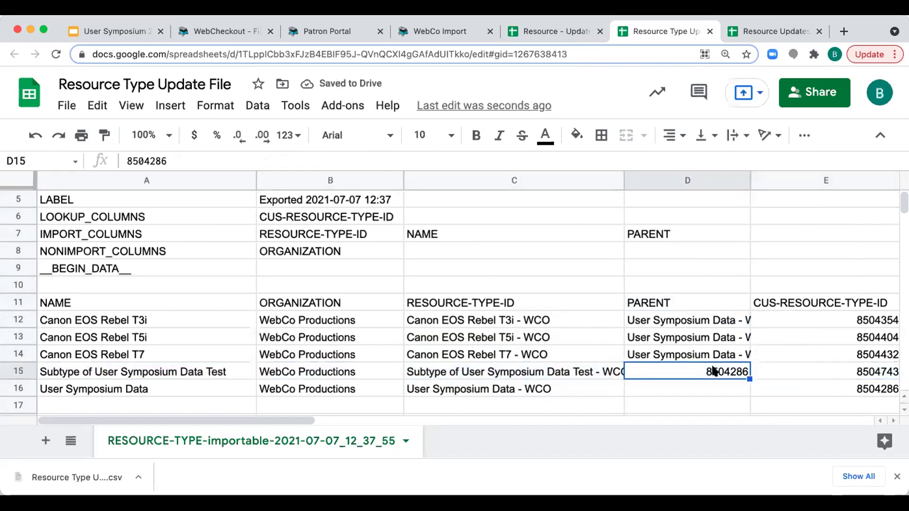
{"action": "key", "text": "BackSpace"}
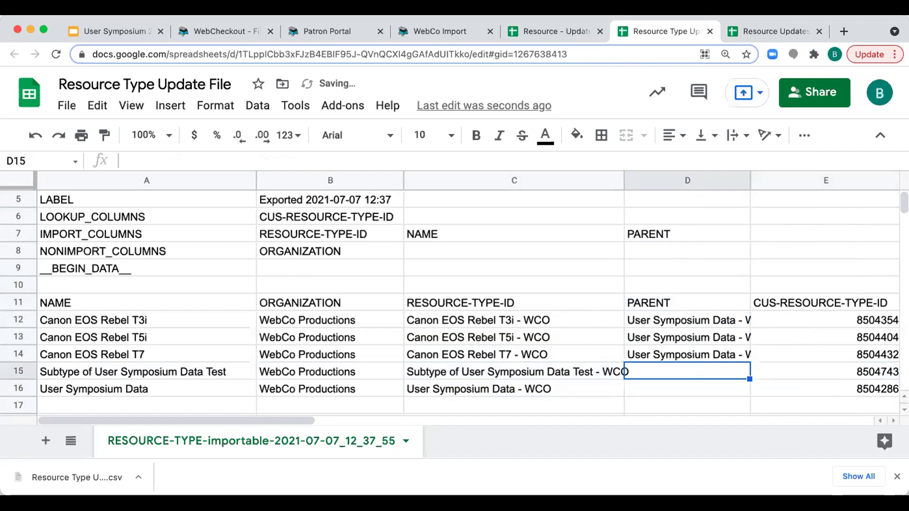
{"action": "left_click", "coordinate": [701, 176]}
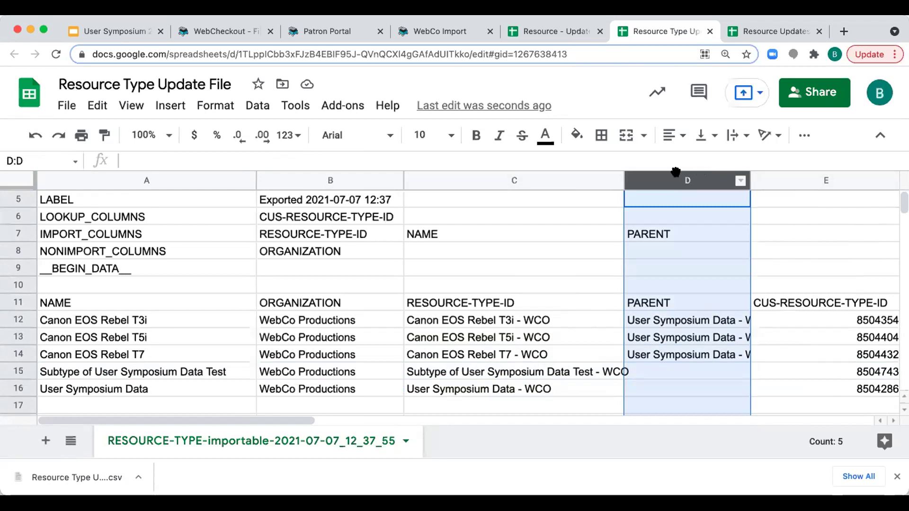
- Export the revised sheet as Comma-separated values (.csv) and return to the WebCo Import page
{"action": "left_click", "coordinate": [66, 105]}
{"action": "mouse_move", "coordinate": [86, 319]}
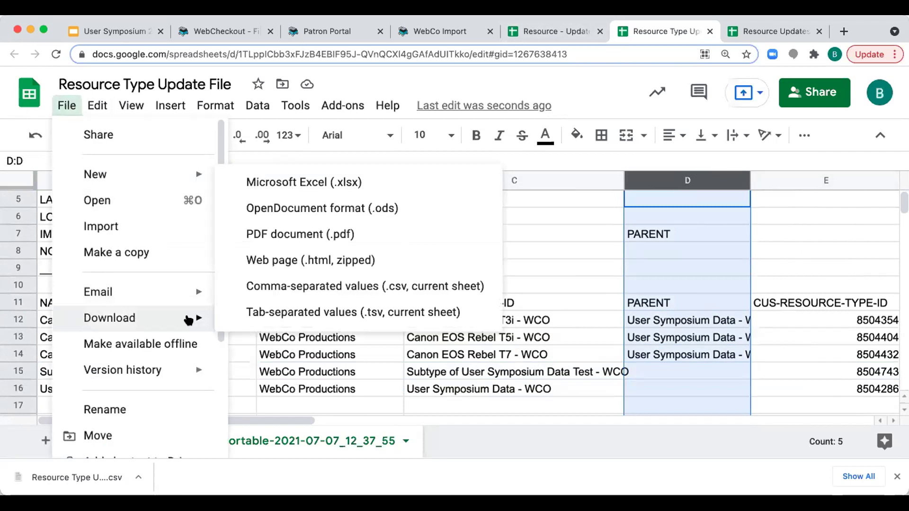
{"action": "left_click", "coordinate": [319, 285]}
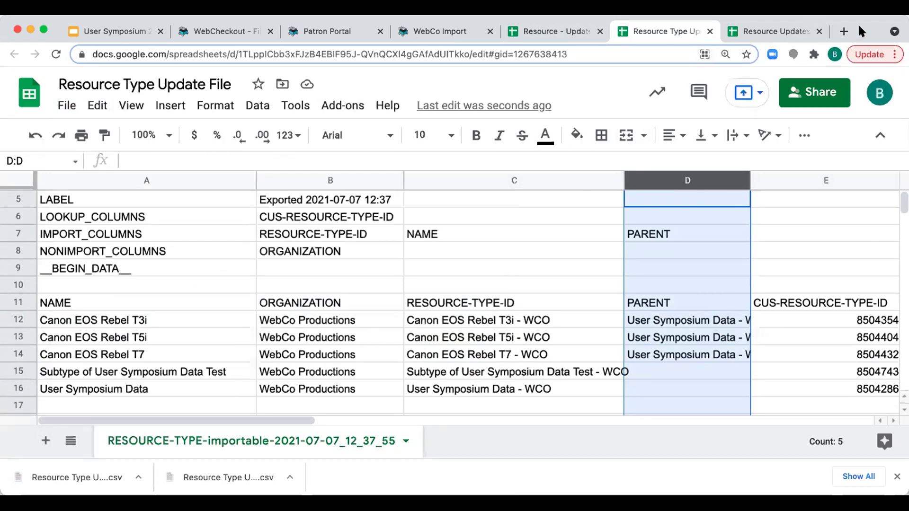
{"action": "left_click", "coordinate": [418, 35]}
- Reset the import session and back up the database
{"action": "left_click", "coordinate": [283, 446]}
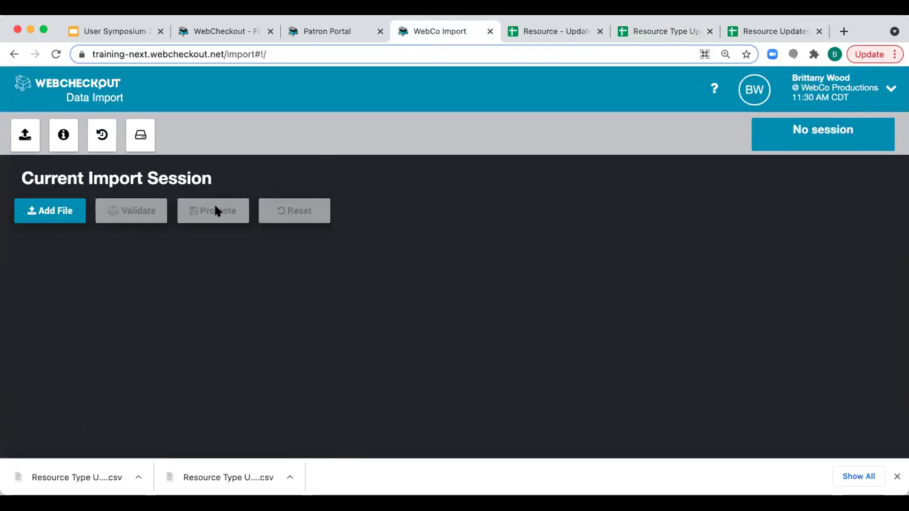
{"action": "left_click", "coordinate": [140, 135]}
{"action": "left_click", "coordinate": [528, 189]}
{"action": "left_click", "coordinate": [892, 473]}
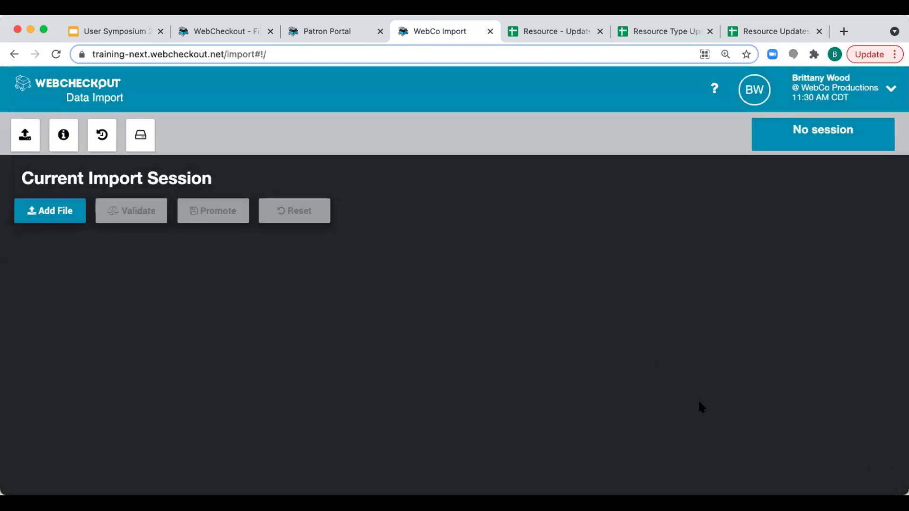
- Add, validate and promote '3 - Update Type Name, ID, and Parent.csv', then return to resource type search
{"action": "left_click", "coordinate": [29, 216]}
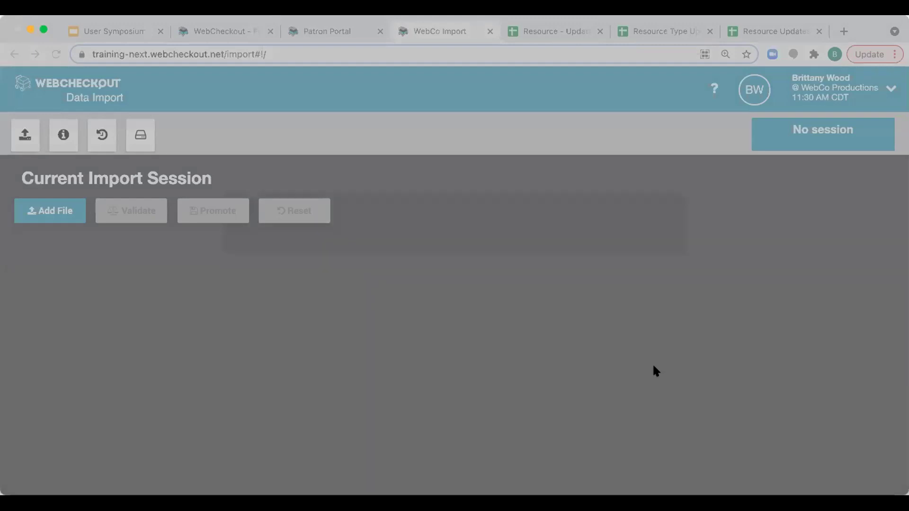
{"action": "key", "text": "Return"}
{"action": "left_click", "coordinate": [136, 377]}
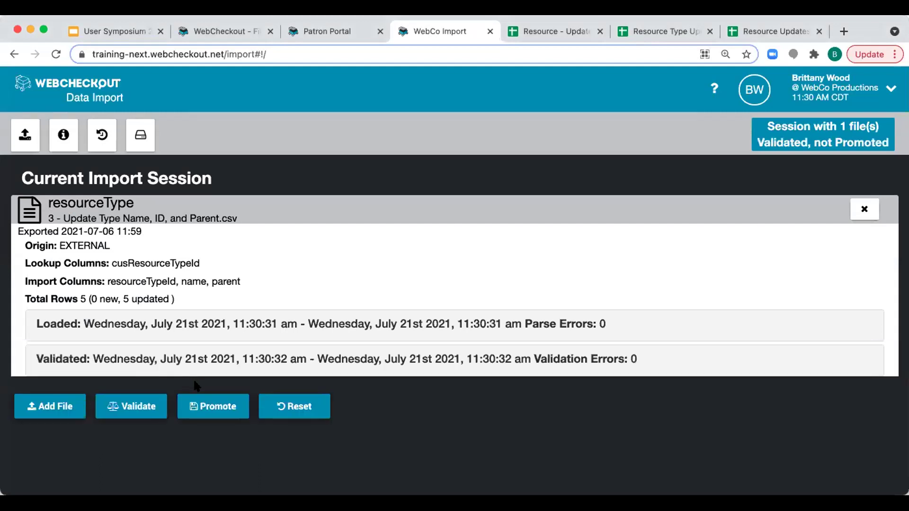
{"action": "left_click", "coordinate": [200, 408]}
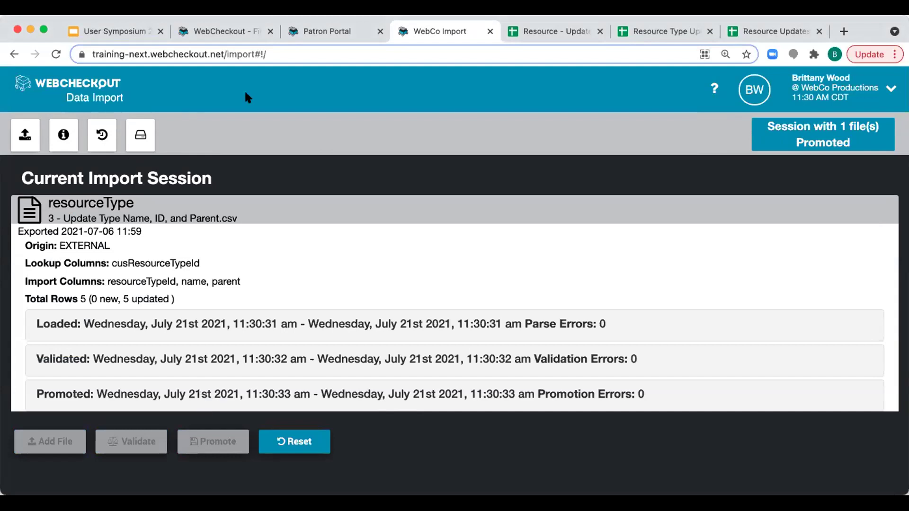
{"action": "left_click", "coordinate": [230, 30]}
- Rerun the type search and check the Canon EOS Rebel T3i, T5i, T7 types under User Symposium Data
{"action": "scroll", "coordinate": [190, 288], "scroll_direction": "down", "scroll_amount": 5}
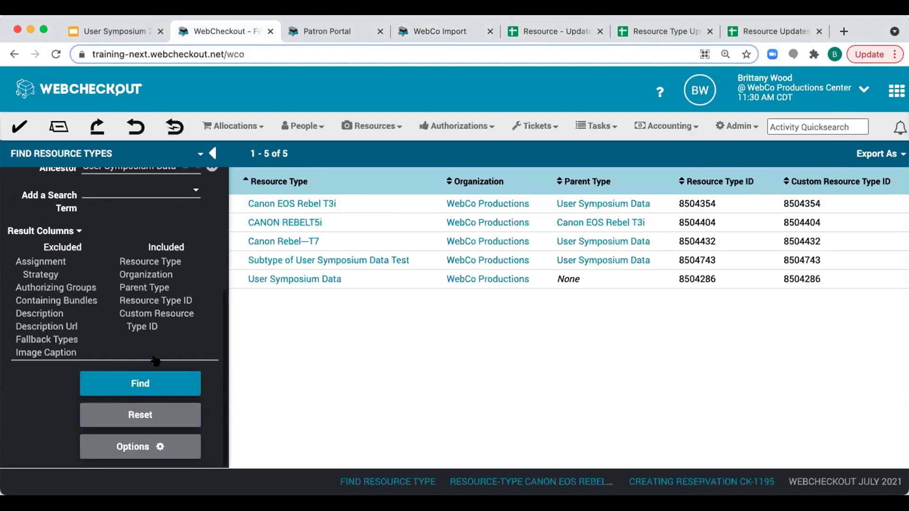
{"action": "left_click", "coordinate": [140, 383]}
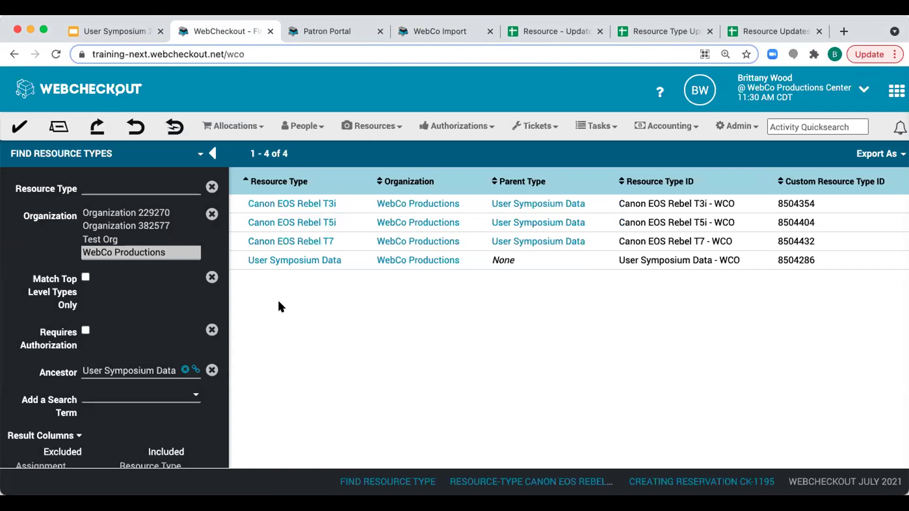
{"action": "left_click", "coordinate": [58, 128]}
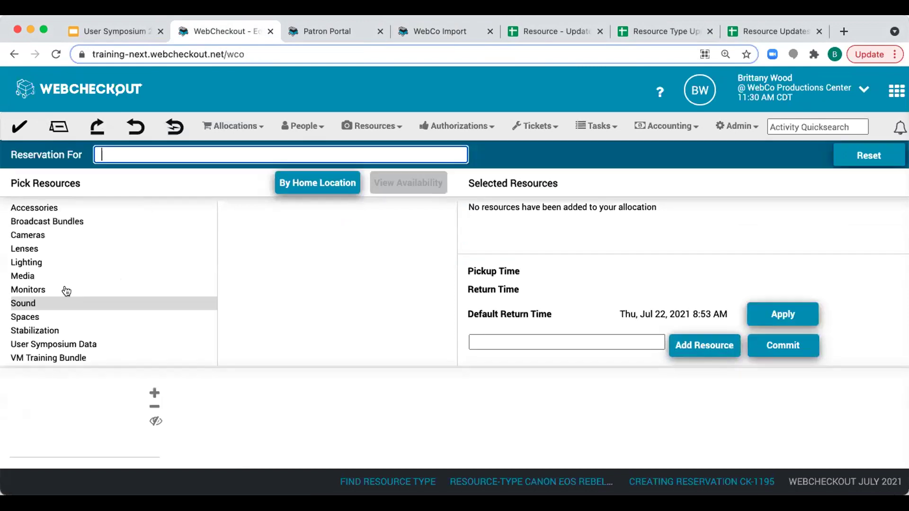
{"action": "left_click", "coordinate": [35, 343]}
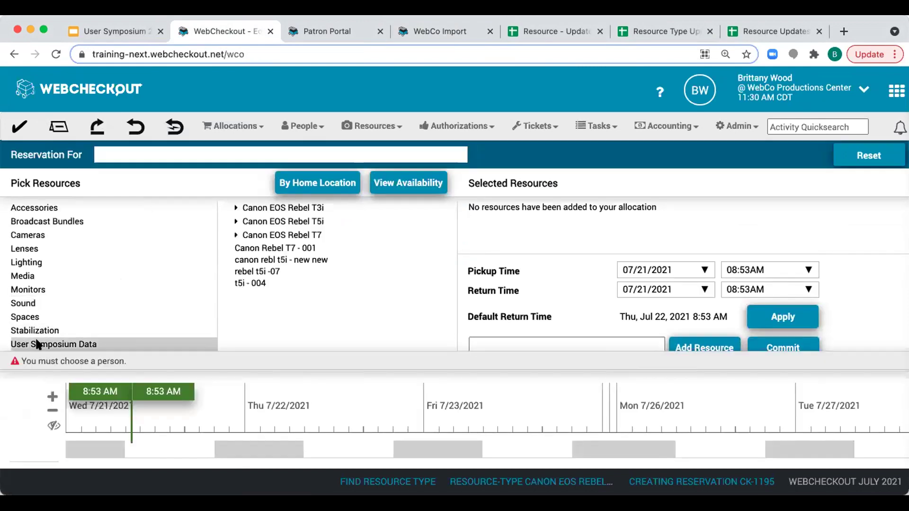
{"action": "left_click", "coordinate": [240, 208]}
{"action": "left_click", "coordinate": [240, 207]}
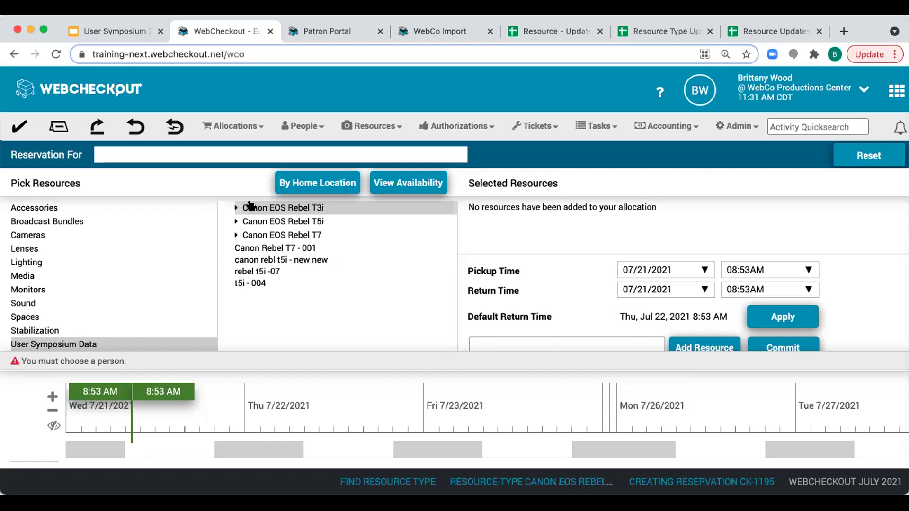
{"action": "left_click", "coordinate": [641, 29]}
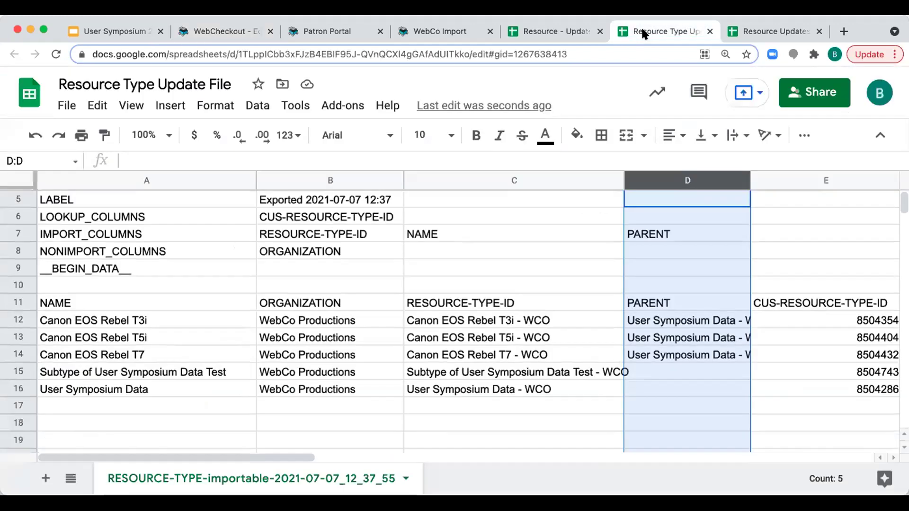
- Copy RESOURCE-TYPE-ID from B7 into the LOOKUP_COLUMNS cell B6
{"action": "scroll", "coordinate": [272, 255], "scroll_direction": "up", "scroll_amount": 2}
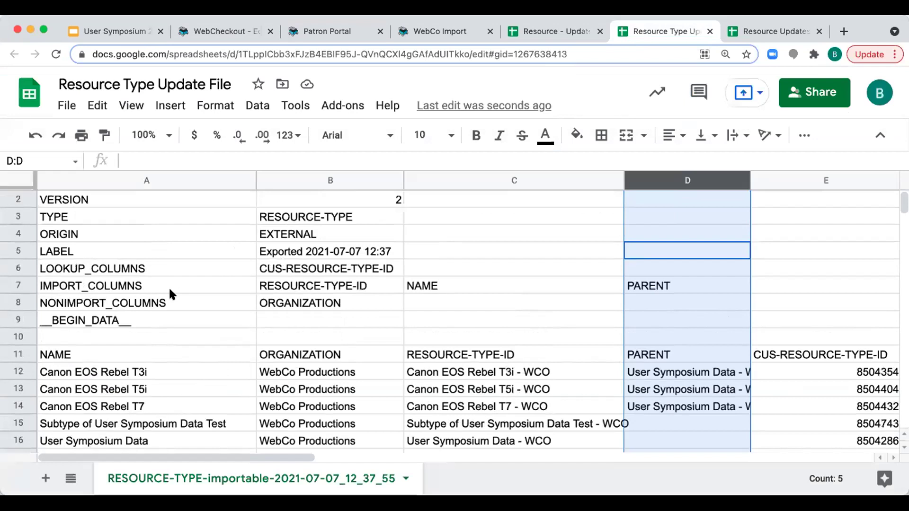
{"action": "left_click", "coordinate": [18, 268]}
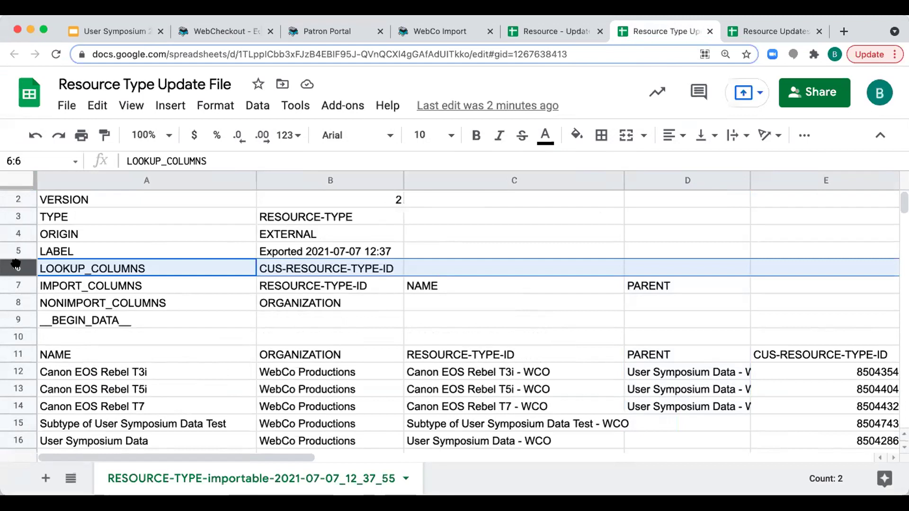
{"action": "left_click", "coordinate": [316, 291]}
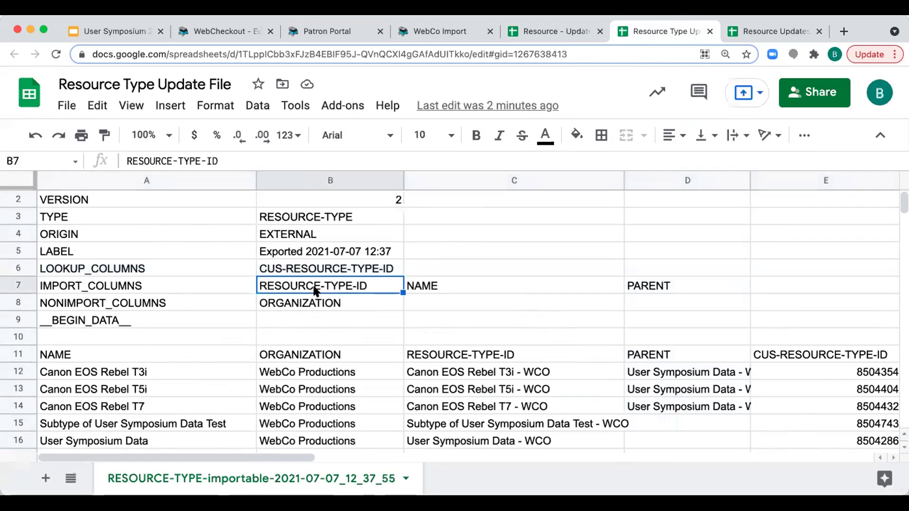
{"action": "left_click", "coordinate": [318, 268]}
{"action": "type", "text": "RESOURCE-TYPE-ID"}
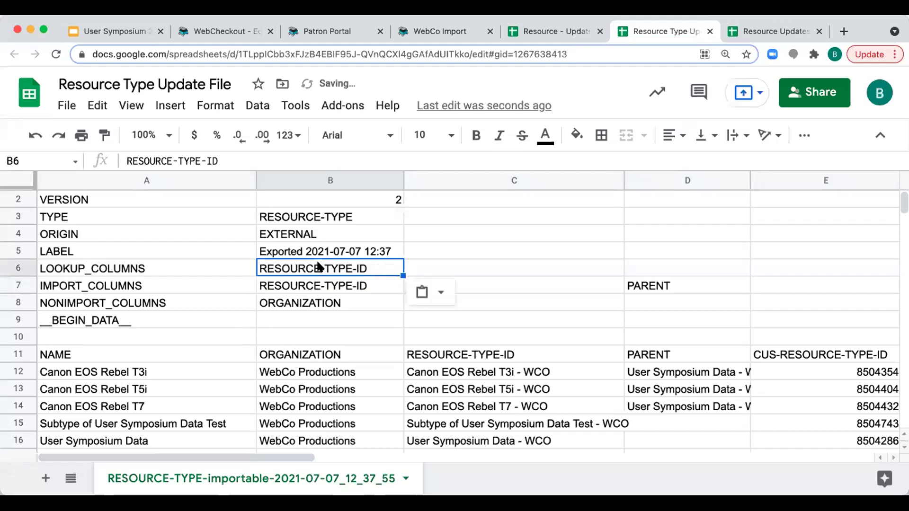
- Make CUS-RESOURCE-TYPE-ID, copied from E11, the only import column in B7
{"action": "left_click", "coordinate": [796, 354]}
{"action": "key", "text": "ctrl+c"}
{"action": "left_click", "coordinate": [356, 286]}
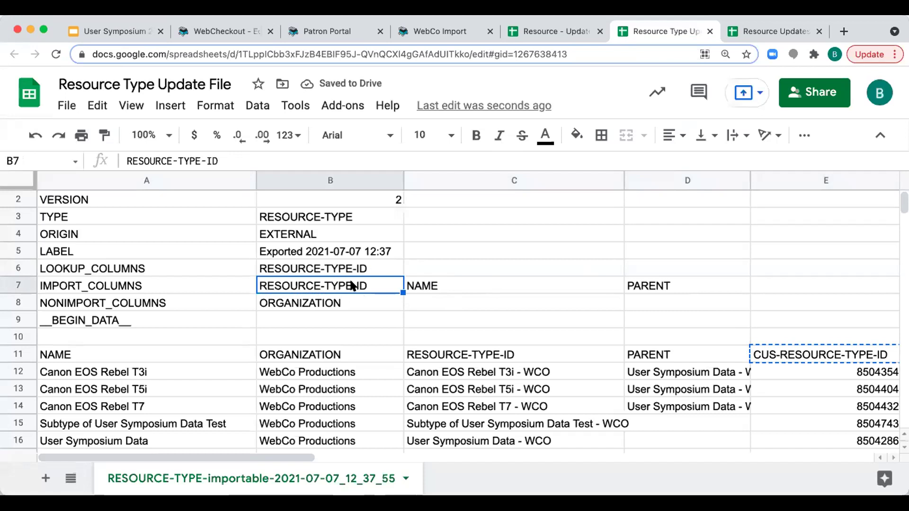
{"action": "key", "text": "ctrl+v"}
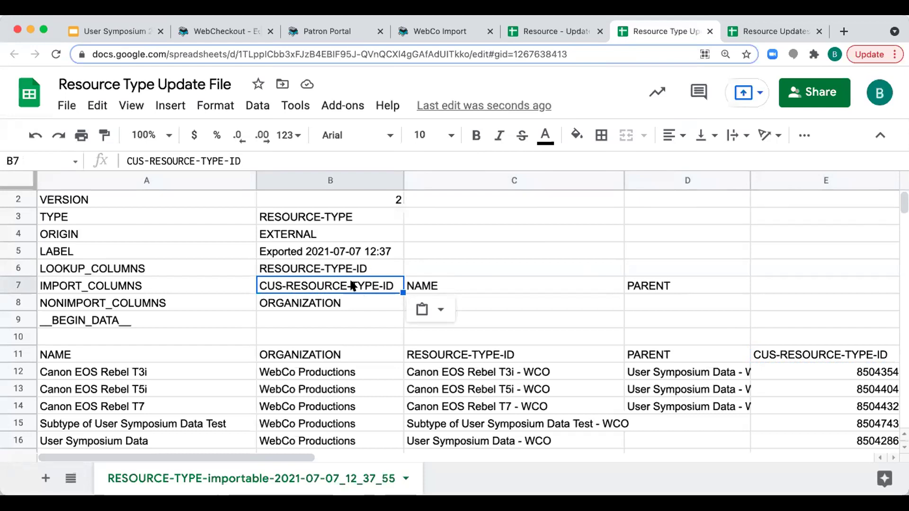
- Move NAME and PARENT from C7:D7 to the NONIMPORT_COLUMNS row C8:D8
{"action": "left_click", "coordinate": [511, 284]}
{"action": "left_click", "coordinate": [649, 284], "text": "shift"}
{"action": "key", "text": "ctrl+c"}
{"action": "left_click", "coordinate": [454, 303]}
{"action": "key", "text": "ctrl+v"}
{"action": "left_click", "coordinate": [442, 285]}
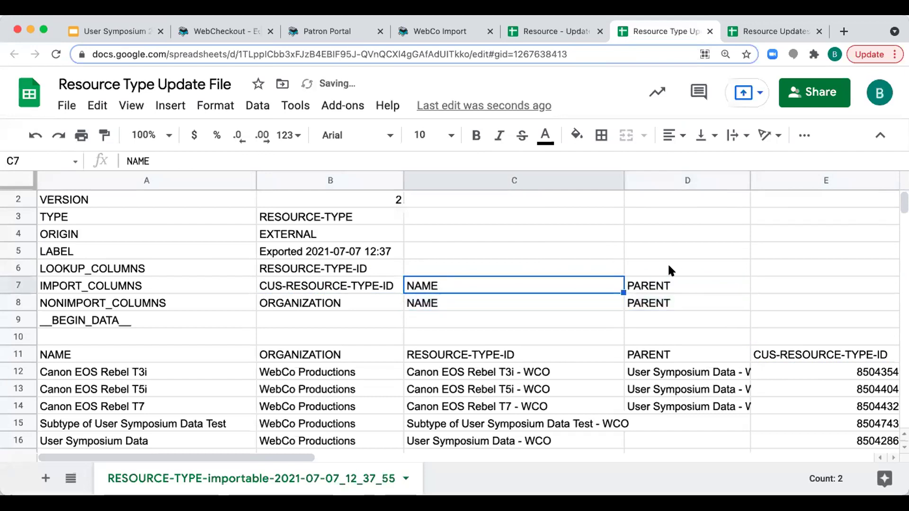
{"action": "left_click", "coordinate": [665, 283], "text": "shift"}
{"action": "key", "text": "Delete"}
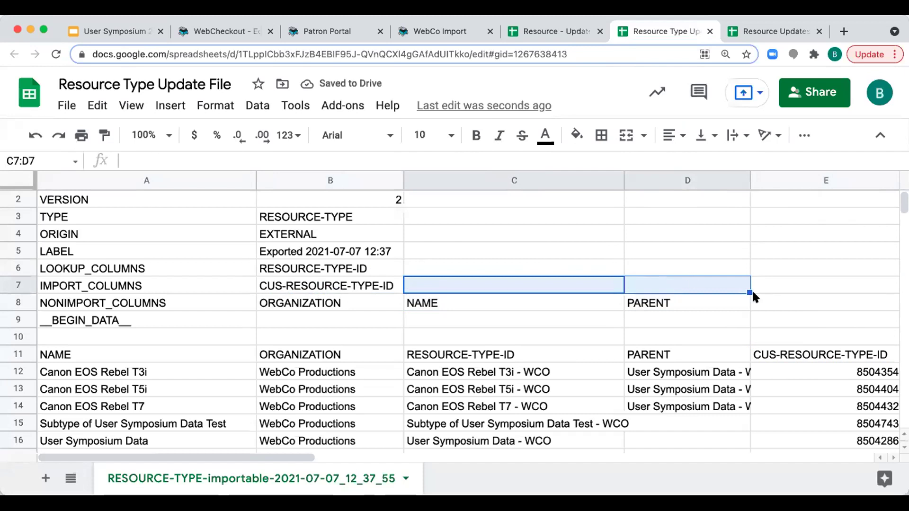
- Delete the CUS-RESOURCE-TYPE-ID values in E12:E17
{"action": "scroll", "coordinate": [751, 289], "scroll_direction": "down", "scroll_amount": 3}
{"action": "scroll", "coordinate": [710, 295], "scroll_direction": "right", "scroll_amount": 5}
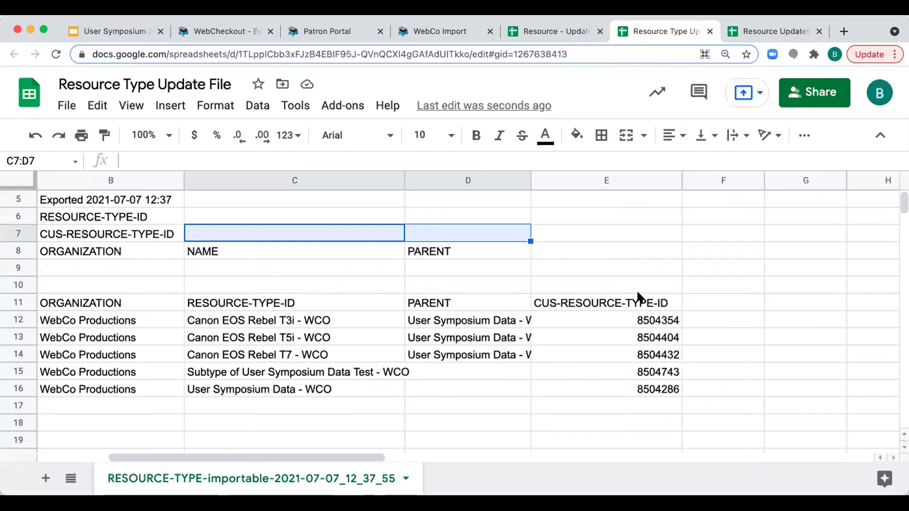
{"action": "left_click_drag", "start_coordinate": [634, 321], "coordinate": [628, 391]}
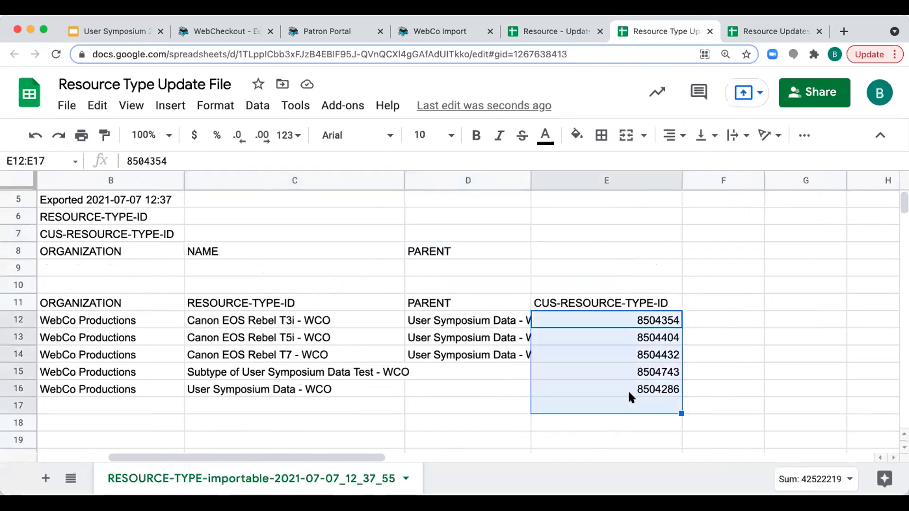
{"action": "key", "text": "Delete"}
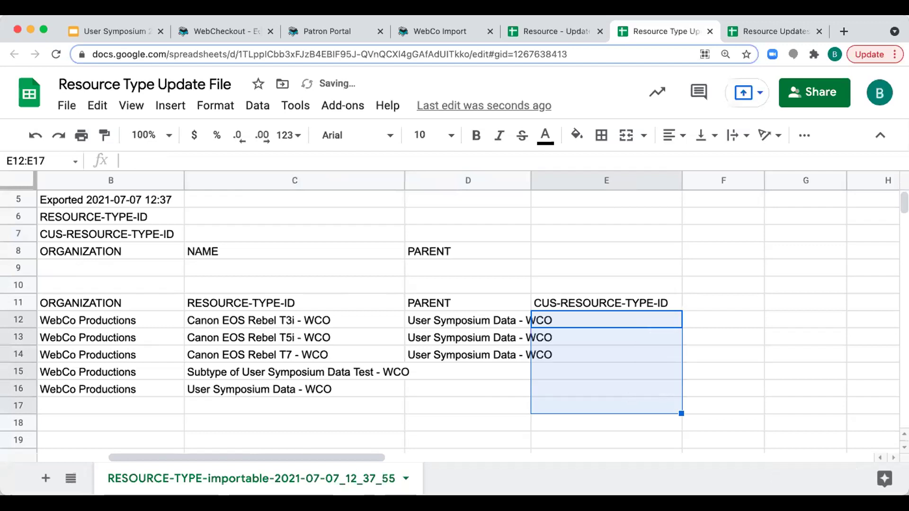
- Download the sheet as a CSV file and return to the WebCo Import page
{"action": "left_click", "coordinate": [66, 105]}
{"action": "mouse_move", "coordinate": [179, 318]}
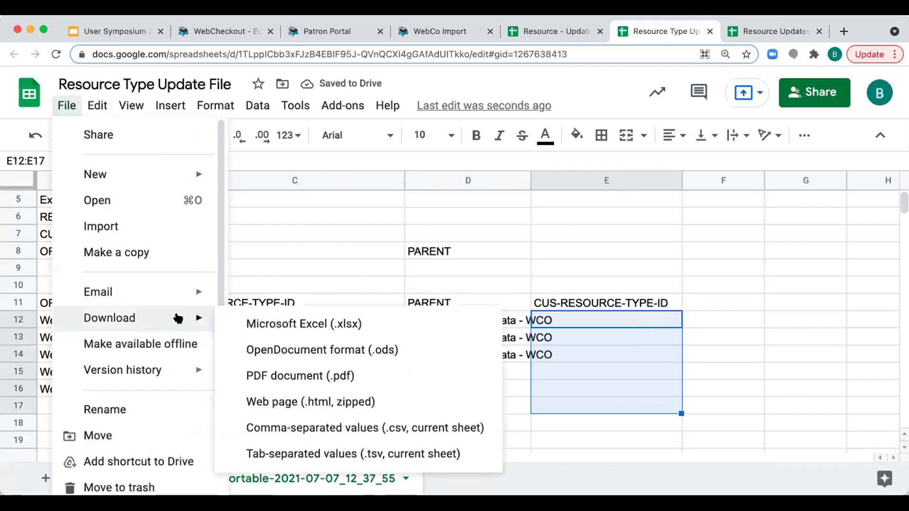
{"action": "left_click", "coordinate": [316, 417]}
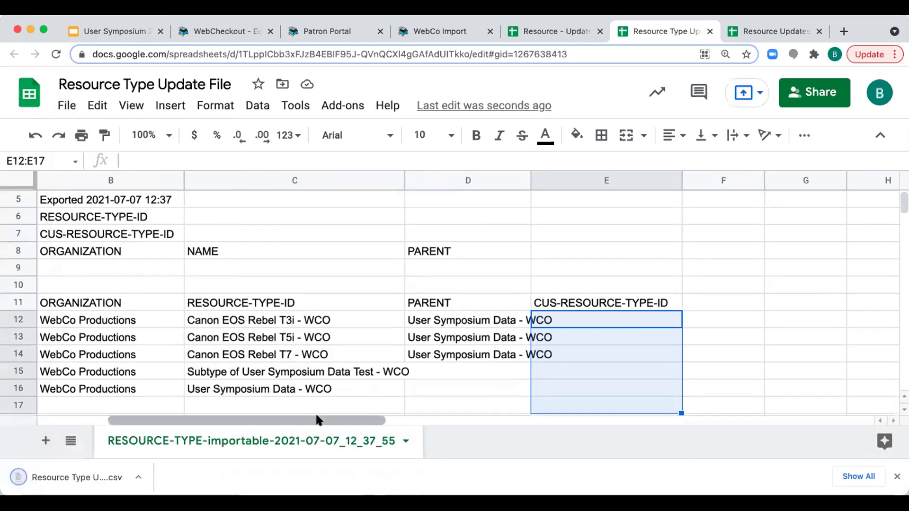
{"action": "left_click", "coordinate": [444, 31]}
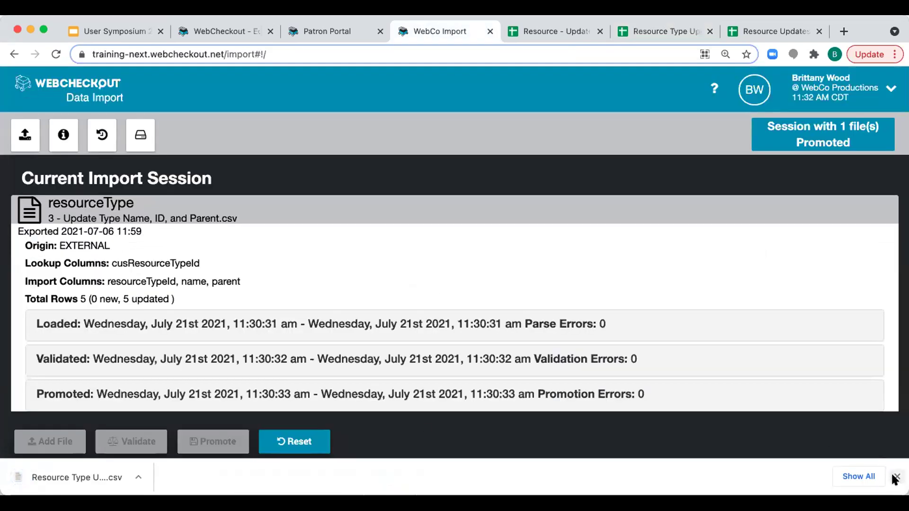
- Reset the import session and back up the database
{"action": "left_click", "coordinate": [897, 477]}
{"action": "left_click", "coordinate": [300, 441]}
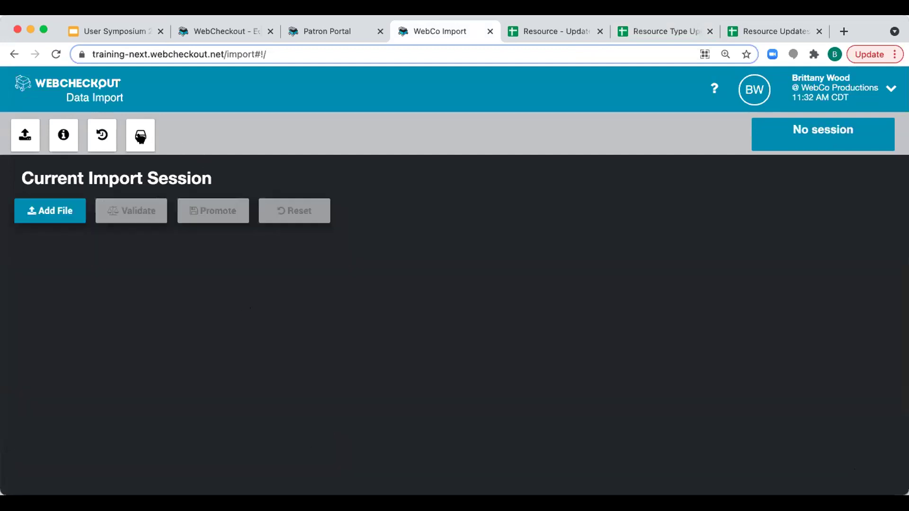
{"action": "left_click", "coordinate": [140, 135]}
{"action": "left_click", "coordinate": [541, 188]}
- Add, validate and promote '4 - Remove CUS-ID.csv', updating 5 rows with zero errors
{"action": "left_click", "coordinate": [56, 209]}
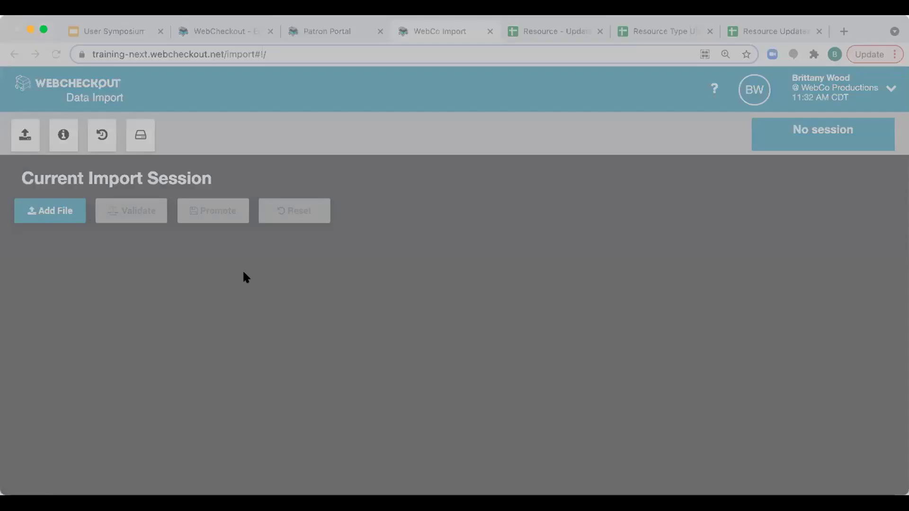
{"action": "left_click", "coordinate": [661, 367]}
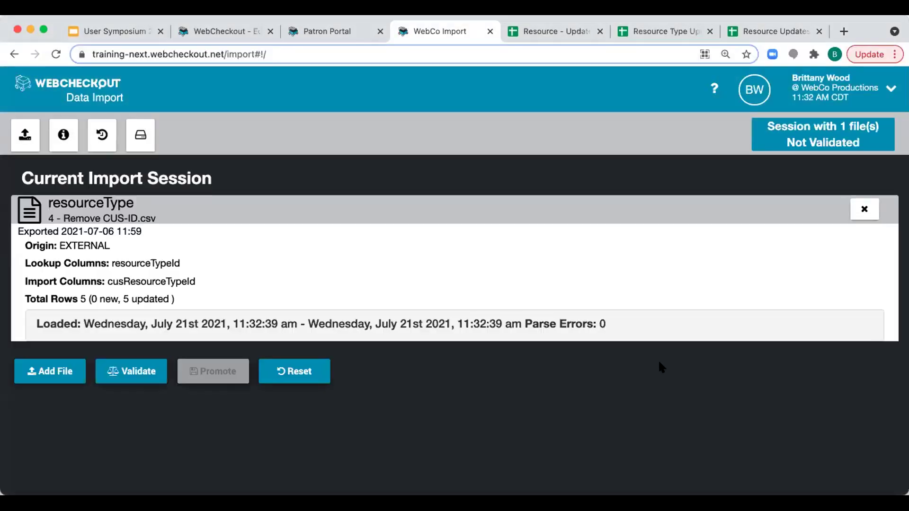
{"action": "left_click", "coordinate": [127, 374]}
{"action": "left_click", "coordinate": [200, 409]}
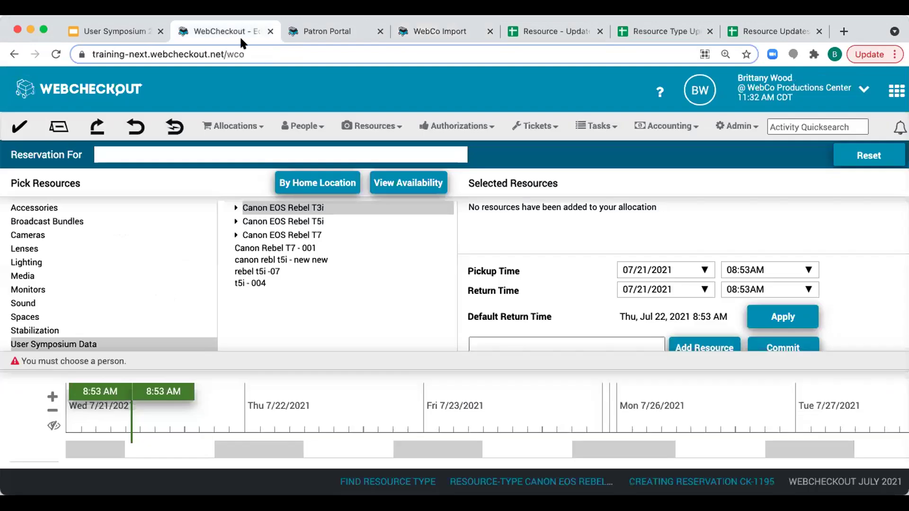
{"action": "left_click", "coordinate": [225, 23]}
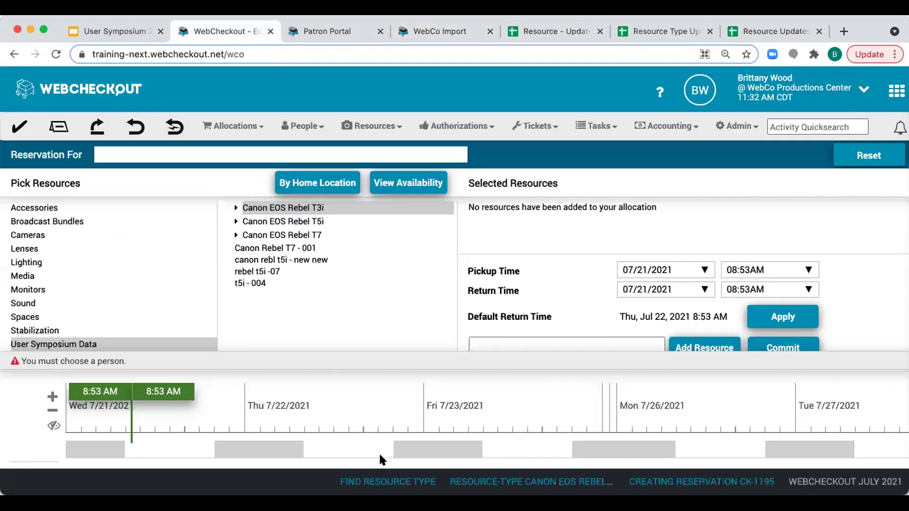
- Rerun the type search, then list Canon EOS Rebel T3i cameras under User Symposium Data
{"action": "left_click", "coordinate": [379, 479]}
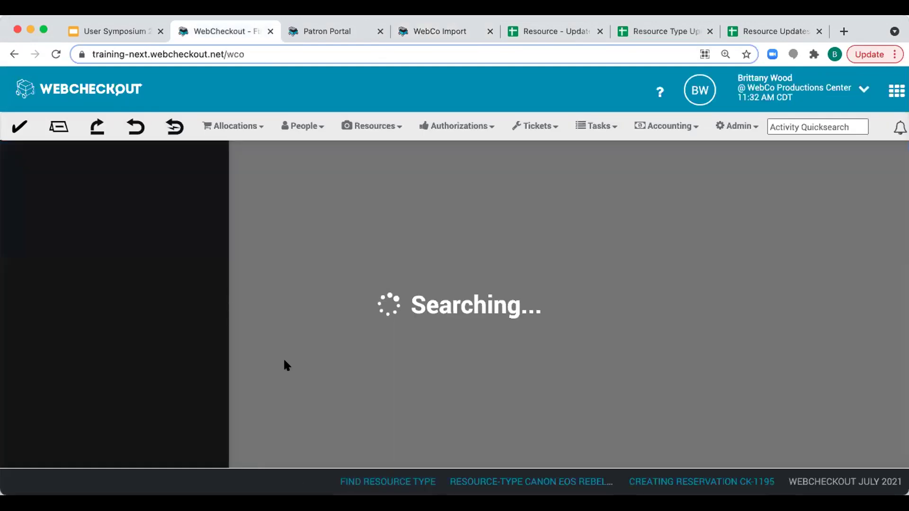
{"action": "scroll", "coordinate": [180, 331], "scroll_direction": "down", "scroll_amount": 3}
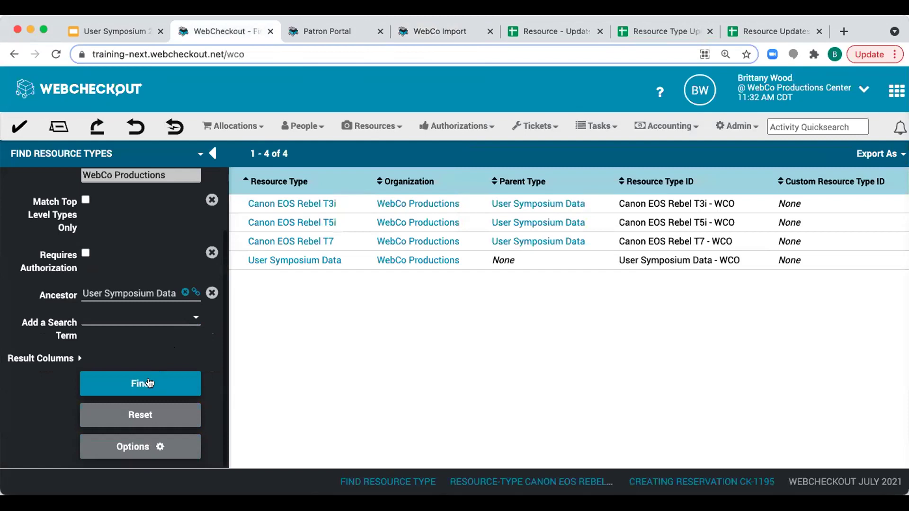
{"action": "left_click", "coordinate": [149, 380]}
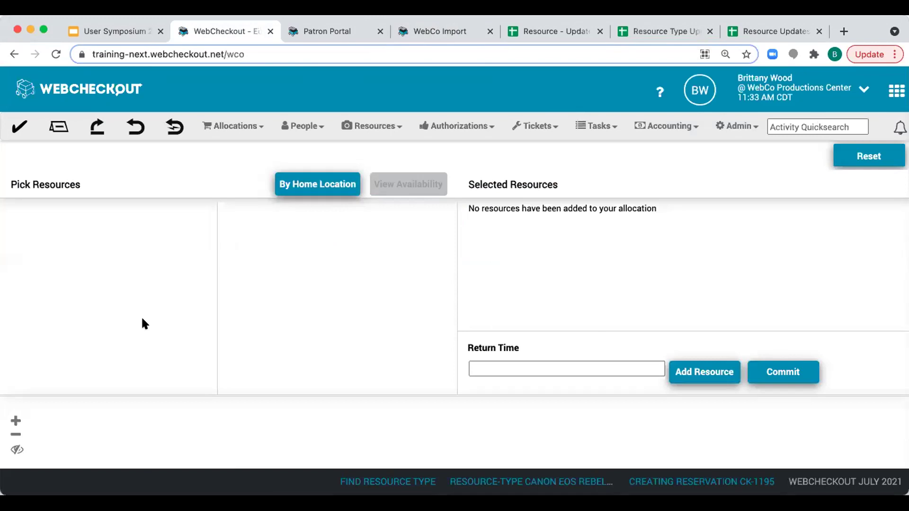
{"action": "left_click", "coordinate": [66, 340]}
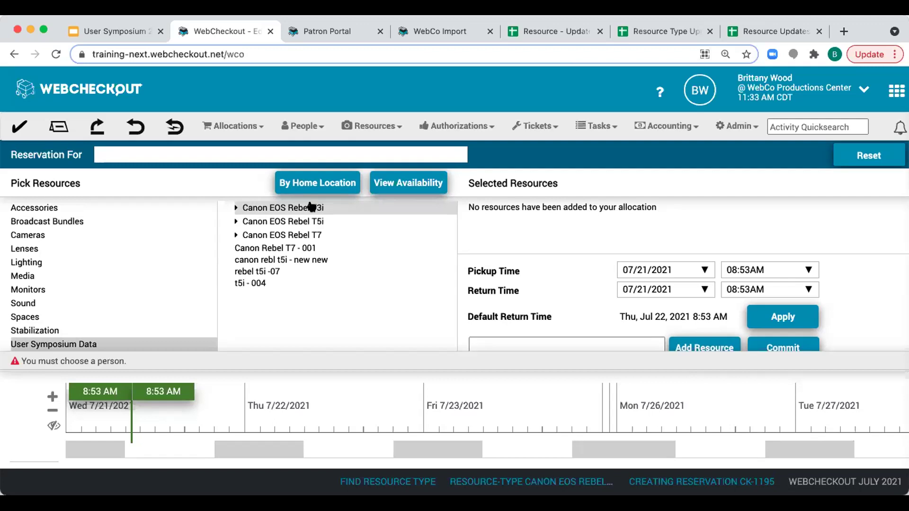
{"action": "left_click", "coordinate": [311, 207]}
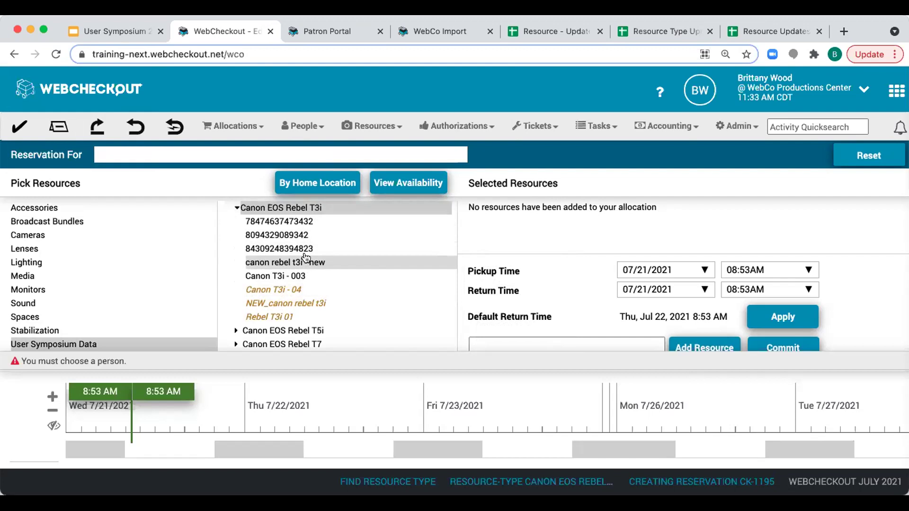
- Open Find Resources and locate the Resource Type Ancestor filter
{"action": "left_click", "coordinate": [369, 125]}
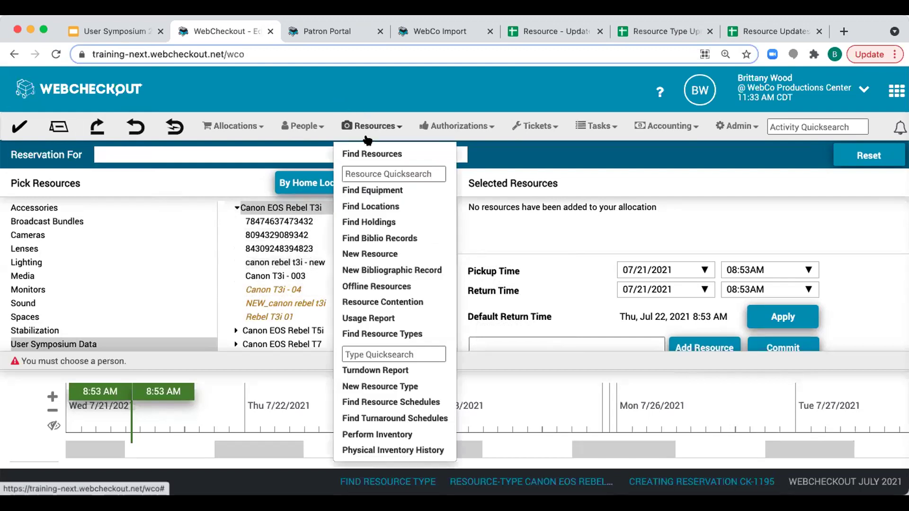
{"action": "left_click", "coordinate": [369, 150]}
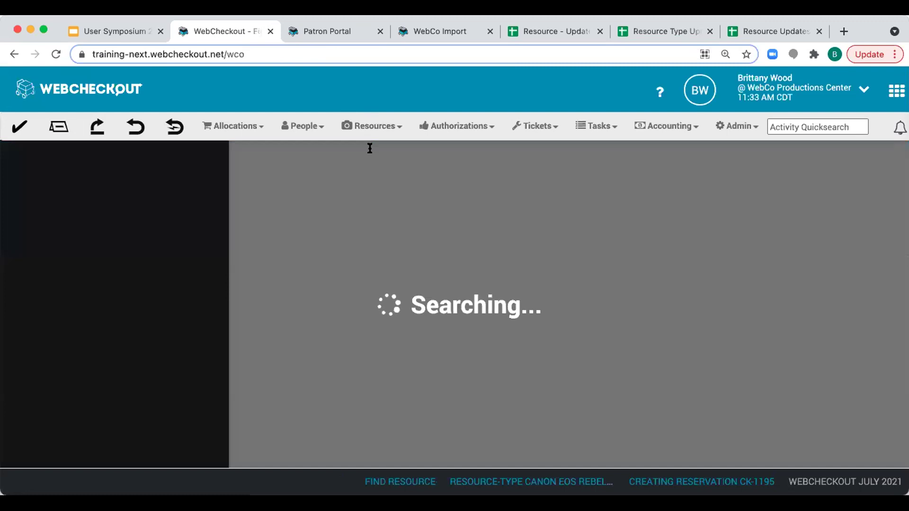
{"action": "scroll", "coordinate": [76, 378], "scroll_direction": "down", "scroll_amount": 2}
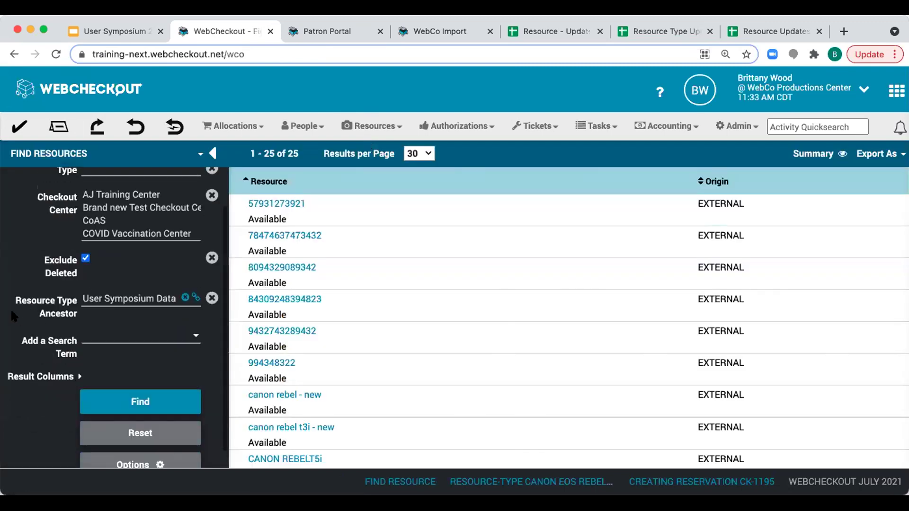
{"action": "left_click_drag", "start_coordinate": [9, 299], "coordinate": [77, 314]}
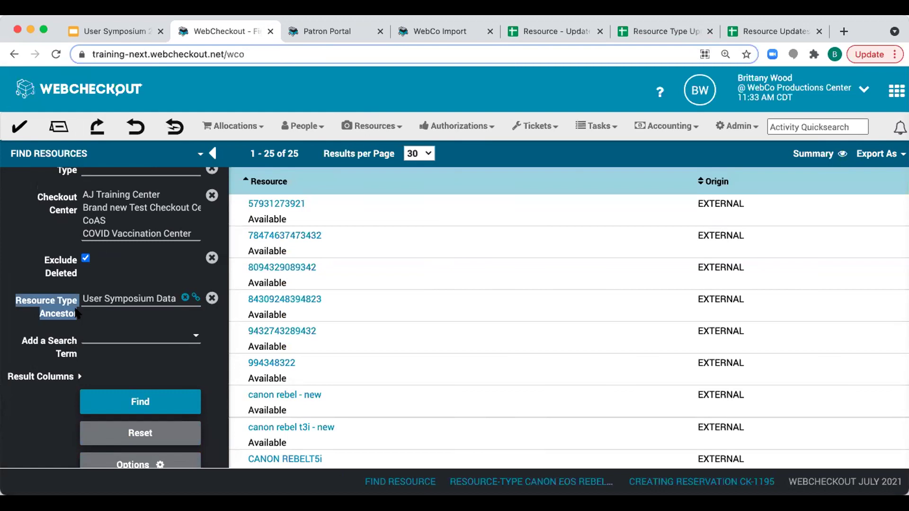
- Add Resource Type Id and Checkout Center as result columns
{"action": "left_click", "coordinate": [67, 375]}
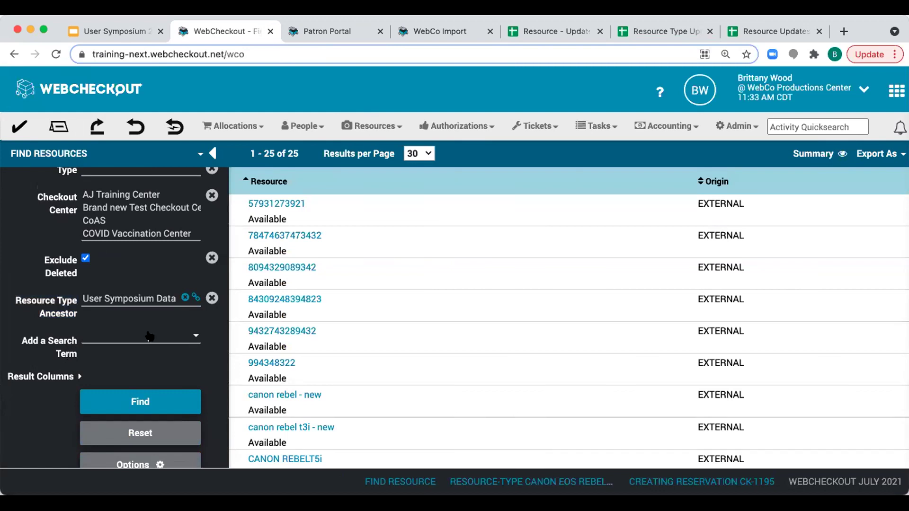
{"action": "scroll", "coordinate": [164, 331], "scroll_direction": "down", "scroll_amount": 2}
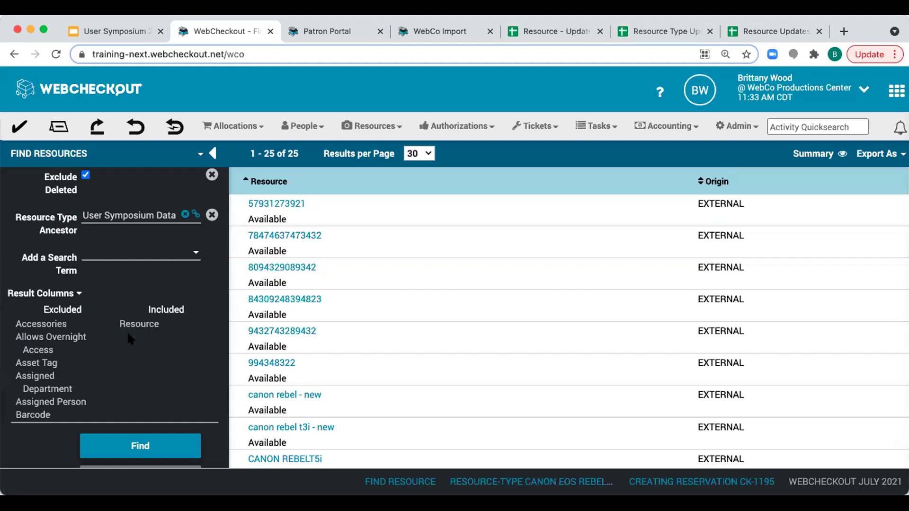
{"action": "scroll", "coordinate": [34, 376], "scroll_direction": "down", "scroll_amount": 5}
{"action": "scroll", "coordinate": [35, 380], "scroll_direction": "down", "scroll_amount": 6}
{"action": "scroll", "coordinate": [34, 380], "scroll_direction": "down", "scroll_amount": 6}
{"action": "scroll", "coordinate": [35, 380], "scroll_direction": "down", "scroll_amount": 6}
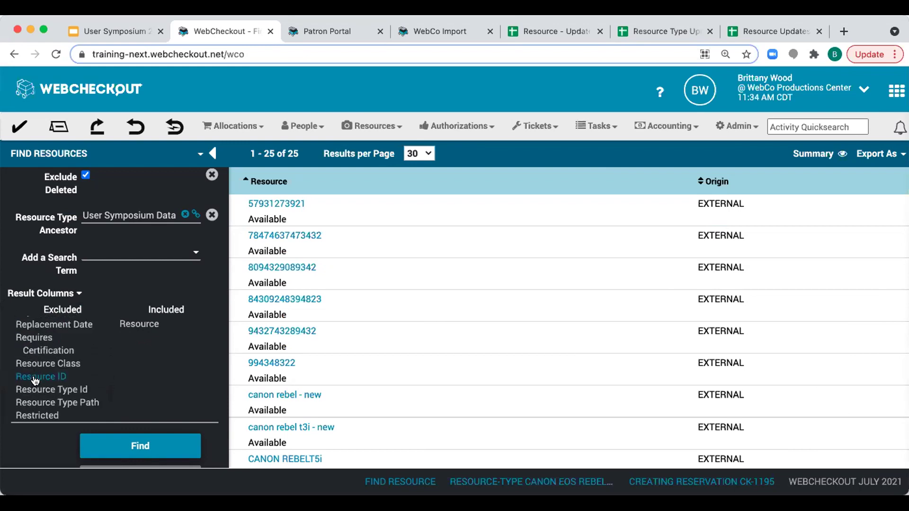
{"action": "left_click", "coordinate": [33, 386]}
{"action": "scroll", "coordinate": [33, 384], "scroll_direction": "up", "scroll_amount": 15}
{"action": "scroll", "coordinate": [33, 384], "scroll_direction": "down", "scroll_amount": 5}
{"action": "scroll", "coordinate": [33, 384], "scroll_direction": "up", "scroll_amount": 4}
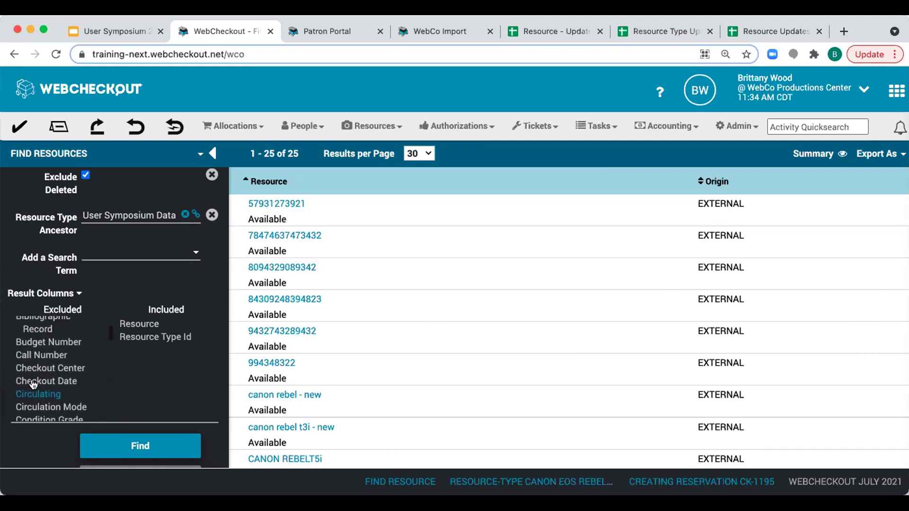
{"action": "left_click", "coordinate": [35, 369]}
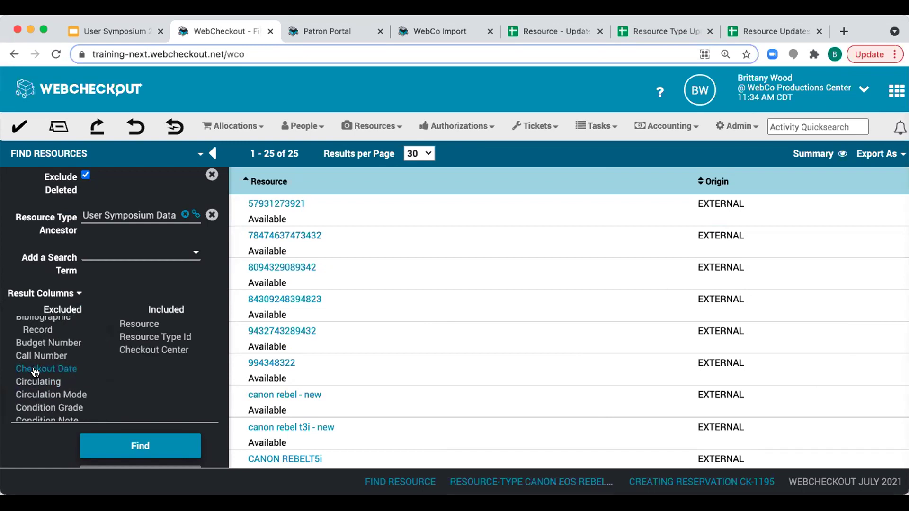
- Add Barcode, Condition Note and Description as result columns
{"action": "scroll", "coordinate": [35, 372], "scroll_direction": "up", "scroll_amount": 2}
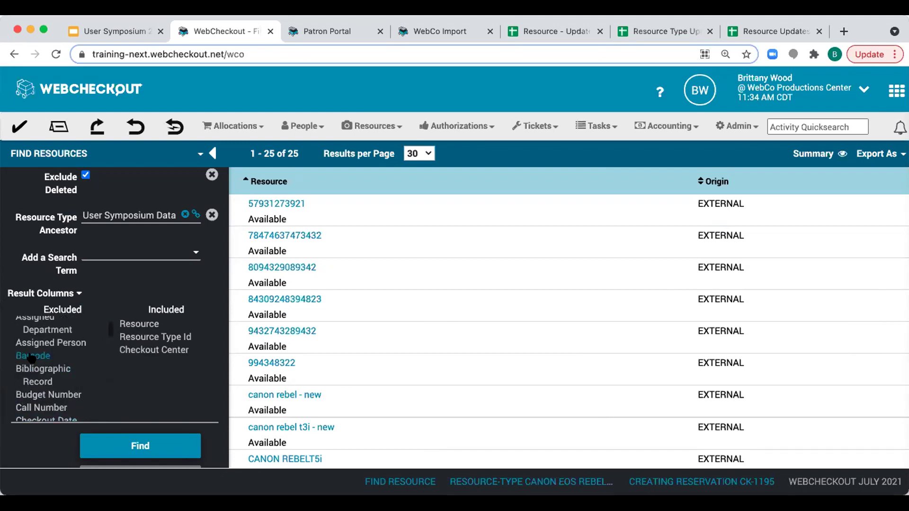
{"action": "left_click", "coordinate": [31, 357]}
{"action": "scroll", "coordinate": [40, 367], "scroll_direction": "down", "scroll_amount": 2}
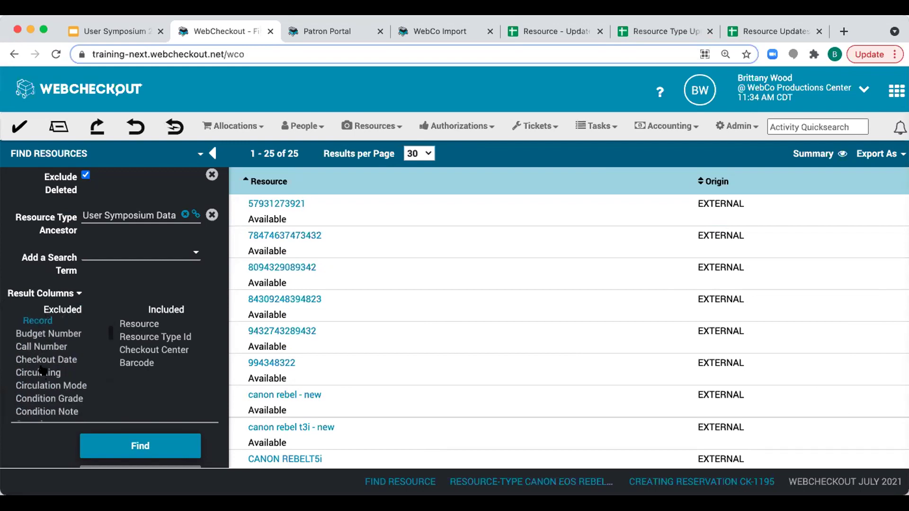
{"action": "scroll", "coordinate": [42, 371], "scroll_direction": "down", "scroll_amount": 1}
{"action": "left_click", "coordinate": [41, 387]}
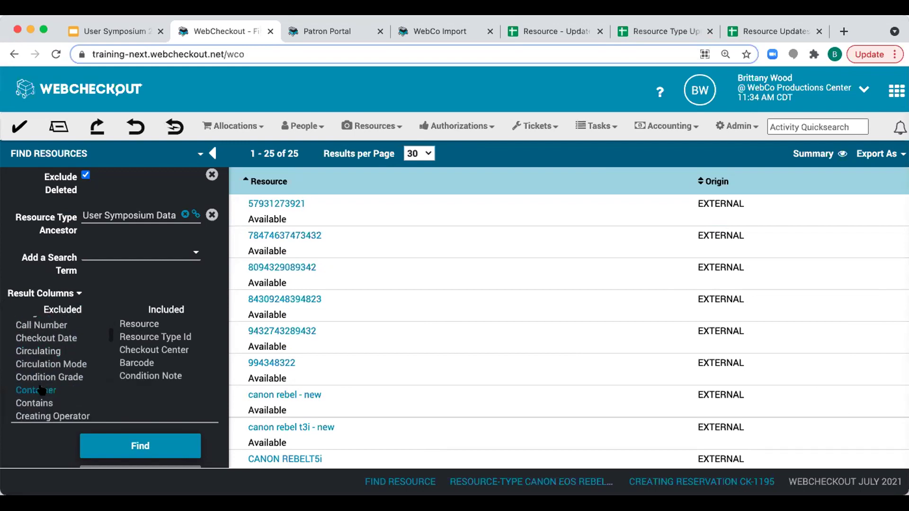
{"action": "scroll", "coordinate": [41, 391], "scroll_direction": "up", "scroll_amount": 1}
{"action": "scroll", "coordinate": [44, 379], "scroll_direction": "down", "scroll_amount": 3}
{"action": "scroll", "coordinate": [44, 371], "scroll_direction": "down", "scroll_amount": 3}
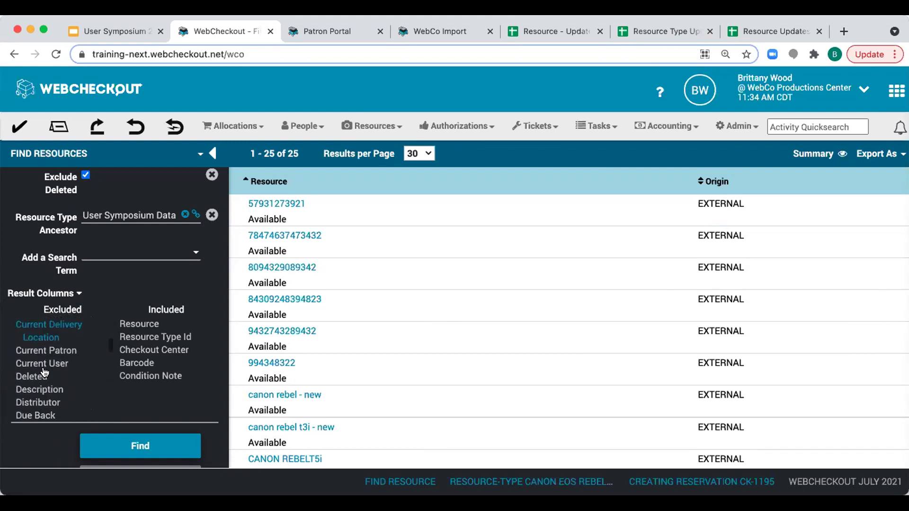
{"action": "left_click", "coordinate": [42, 390]}
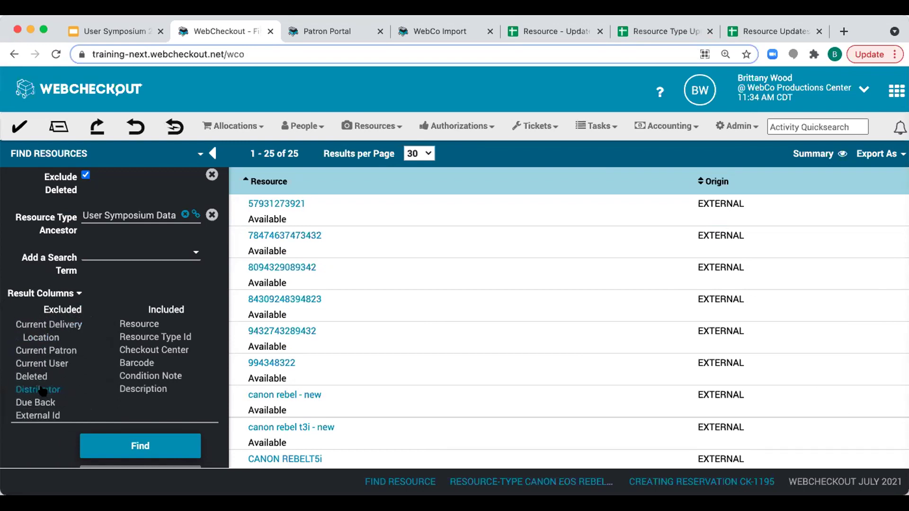
- Run the search and export the 25 resources as an importable file
{"action": "left_click", "coordinate": [127, 446]}
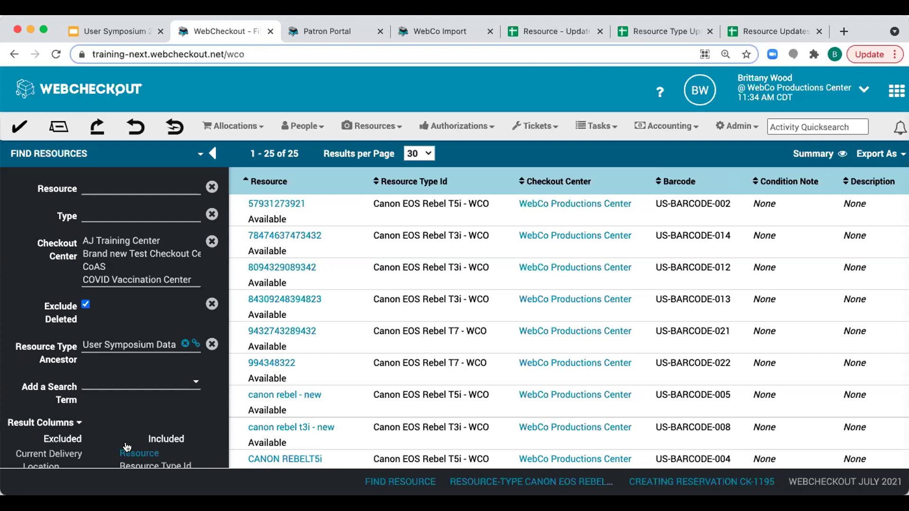
{"action": "left_click", "coordinate": [876, 154]}
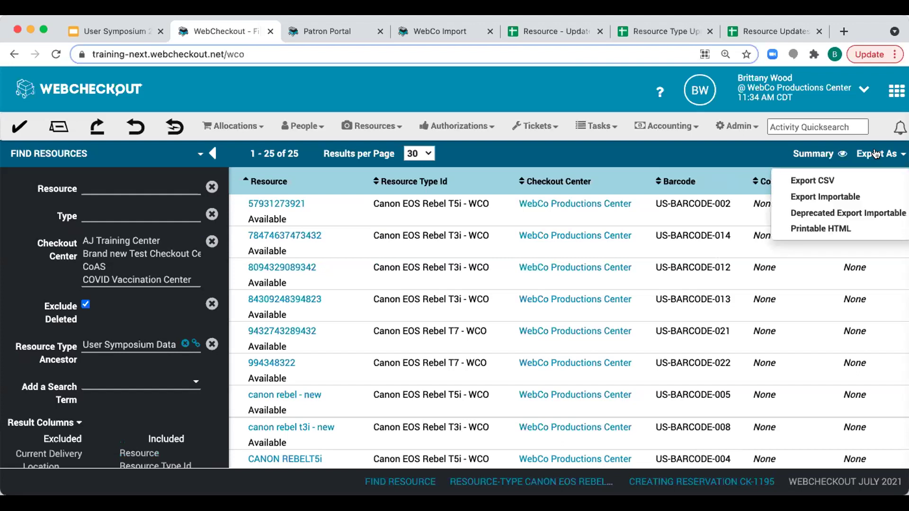
{"action": "left_click", "coordinate": [857, 192]}
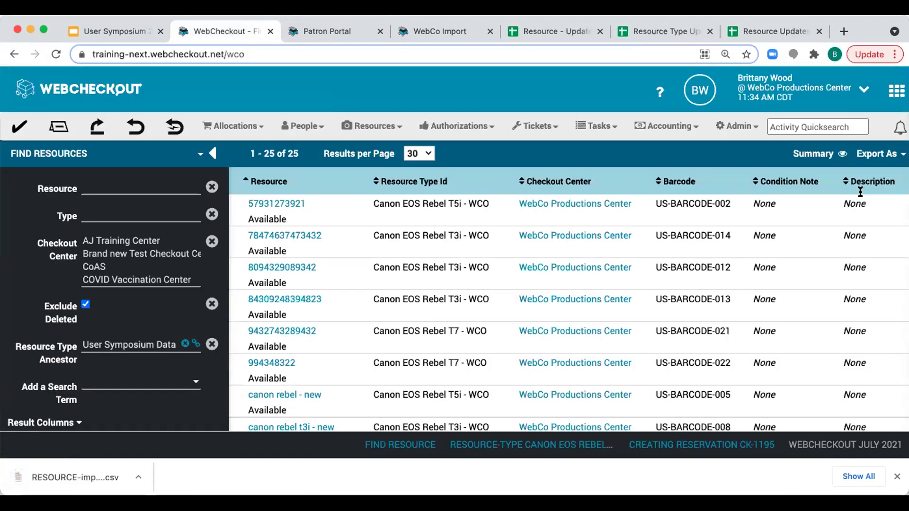
- Review the config rows and LOOKUP_COLUMNS row in 'Resource Updates File', then go back to WebCo Import
{"action": "left_click", "coordinate": [781, 31]}
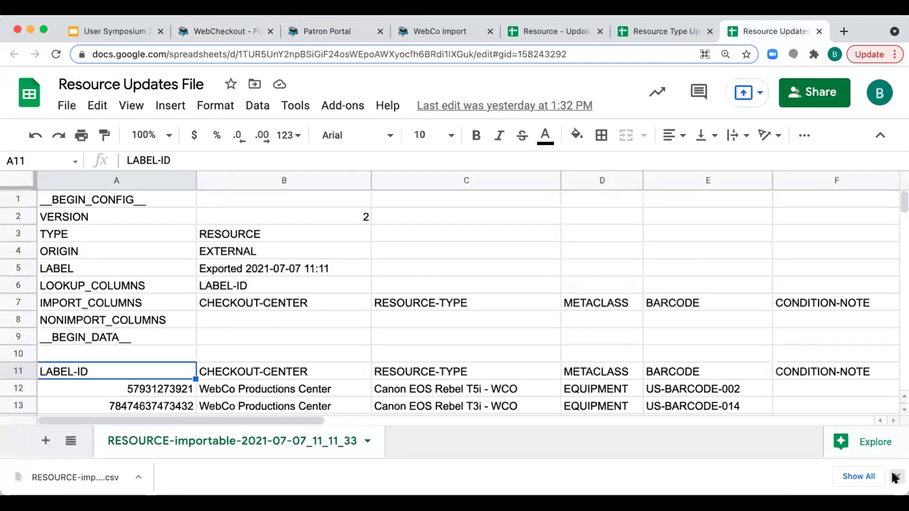
{"action": "left_click", "coordinate": [895, 476]}
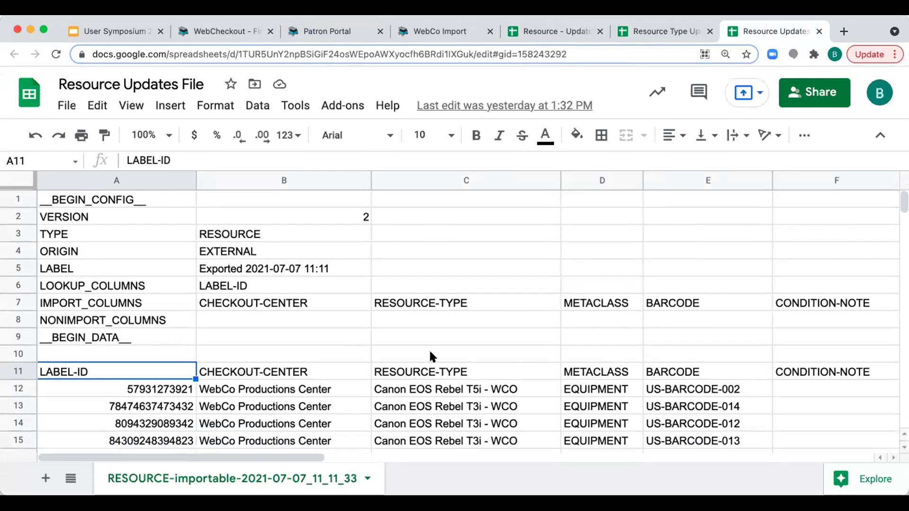
{"action": "scroll", "coordinate": [429, 350], "scroll_direction": "down", "scroll_amount": 5}
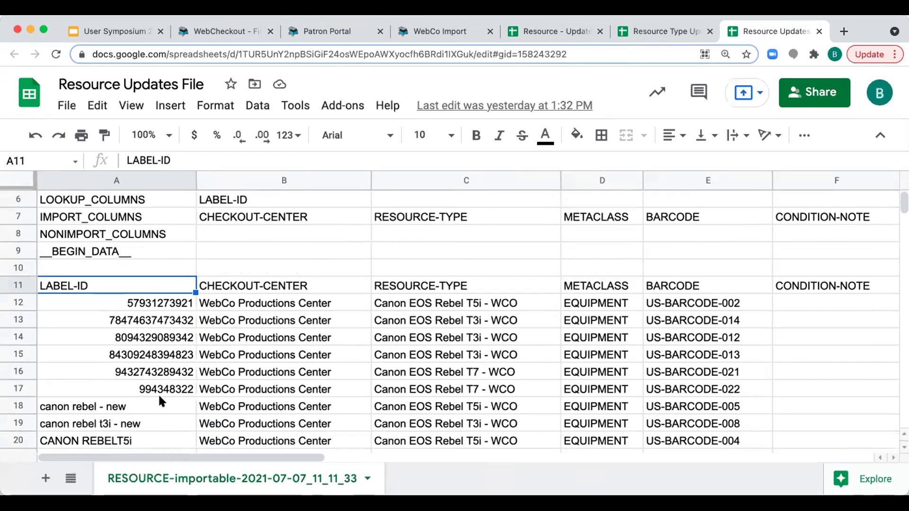
{"action": "scroll", "coordinate": [185, 382], "scroll_direction": "up", "scroll_amount": 3}
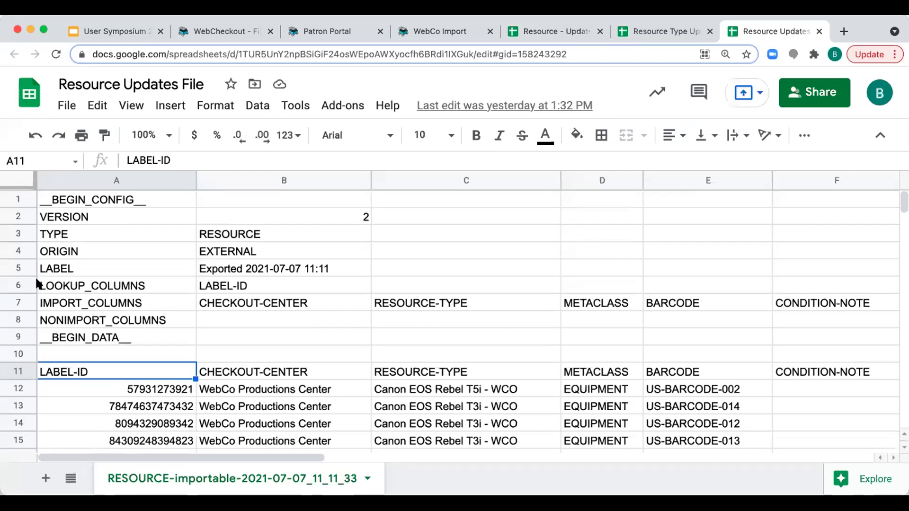
{"action": "left_click", "coordinate": [16, 284]}
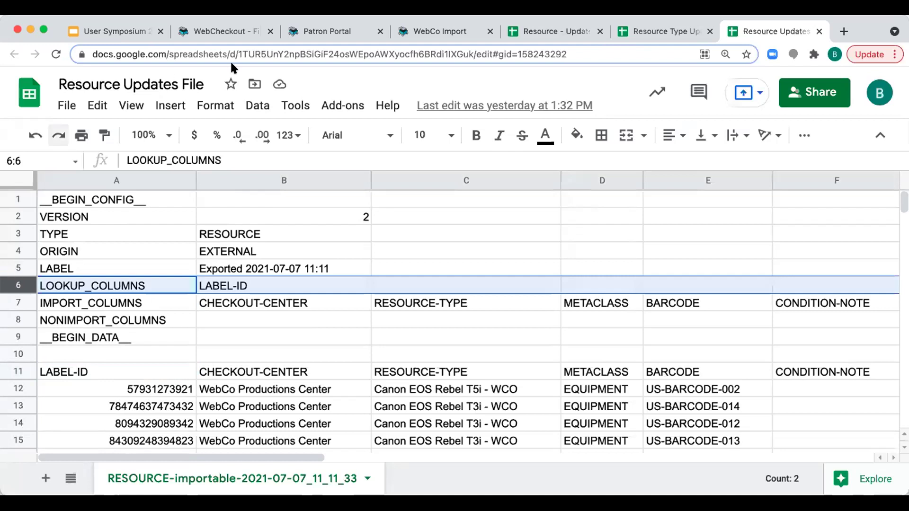
{"action": "left_click", "coordinate": [413, 32]}
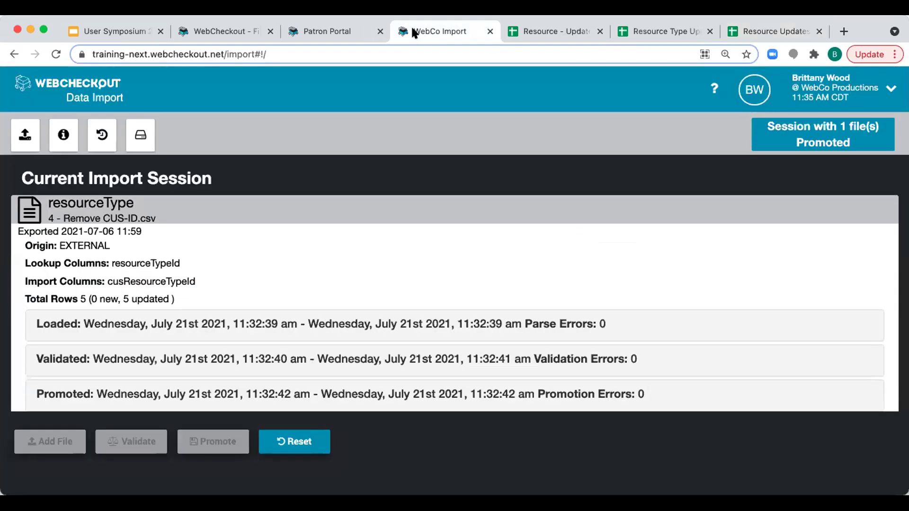
- Check the RESOURCE import documentation listing BARCODE as a unique ID, then return to the Resource Updates File
{"action": "left_click", "coordinate": [63, 135]}
{"action": "left_click", "coordinate": [304, 179]}
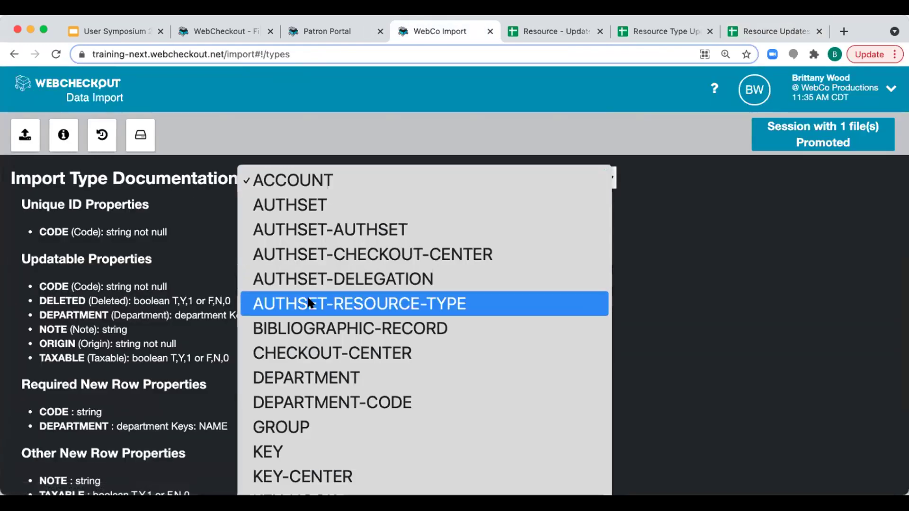
{"action": "scroll", "coordinate": [307, 294], "scroll_direction": "down", "scroll_amount": 5}
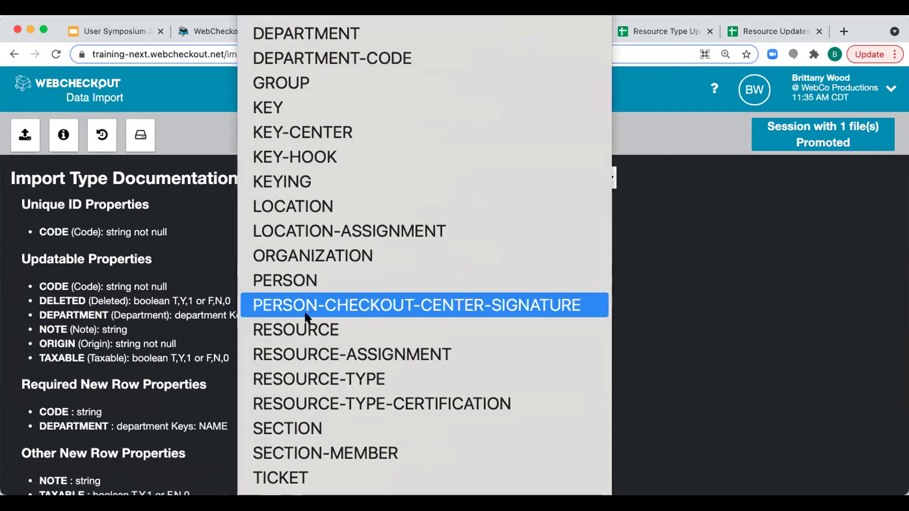
{"action": "left_click", "coordinate": [305, 335]}
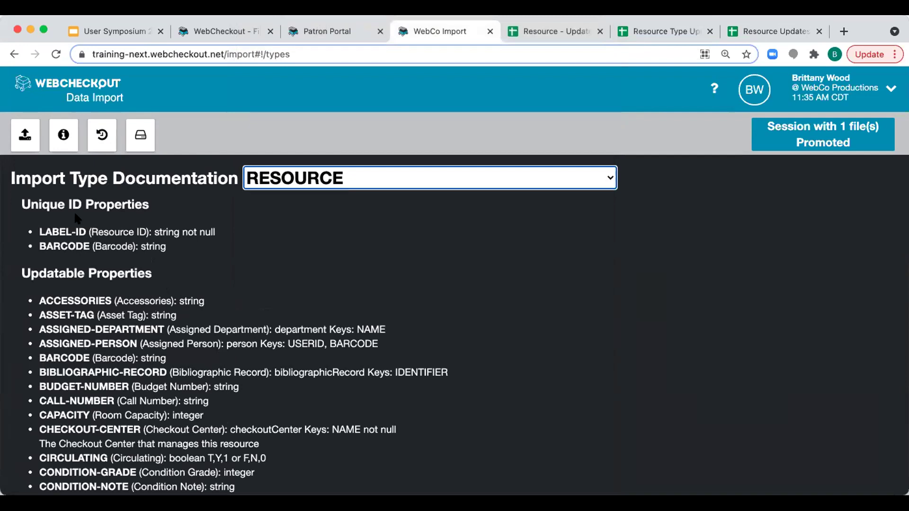
{"action": "left_click_drag", "start_coordinate": [22, 205], "coordinate": [150, 207]}
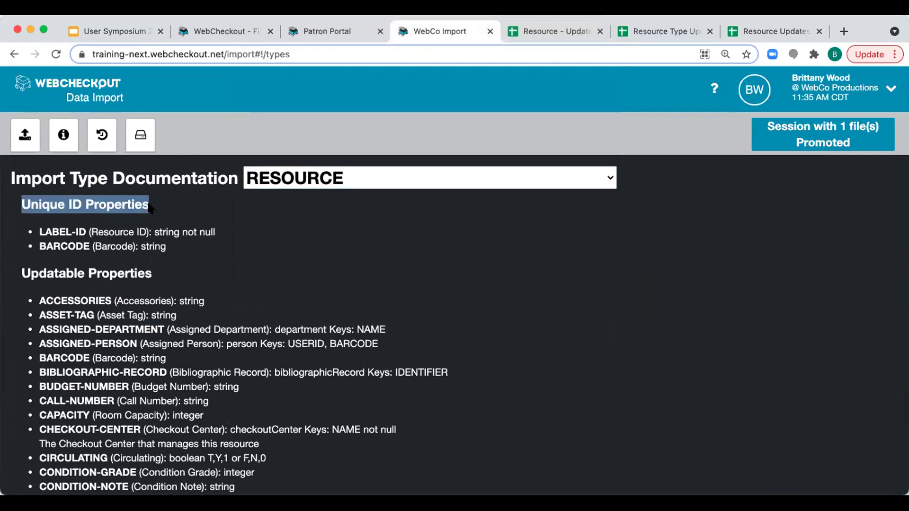
{"action": "double_click", "coordinate": [57, 245]}
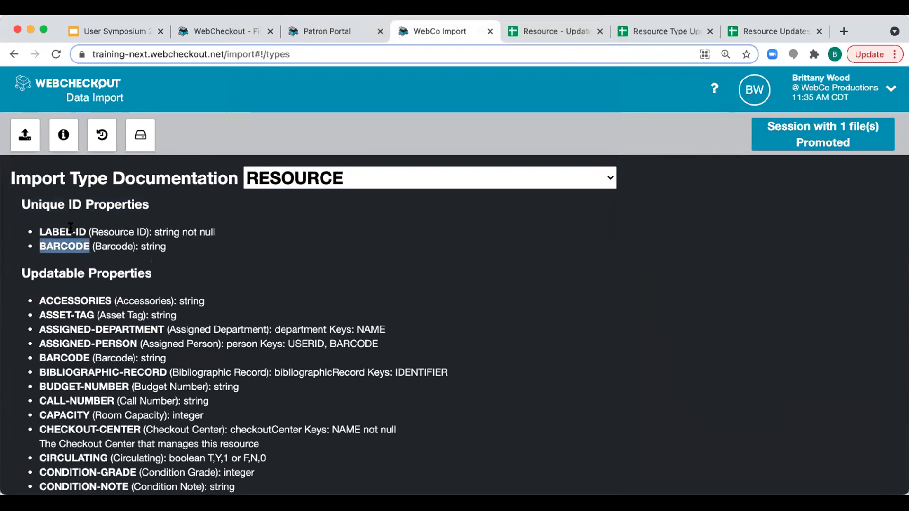
{"action": "left_click", "coordinate": [754, 28]}
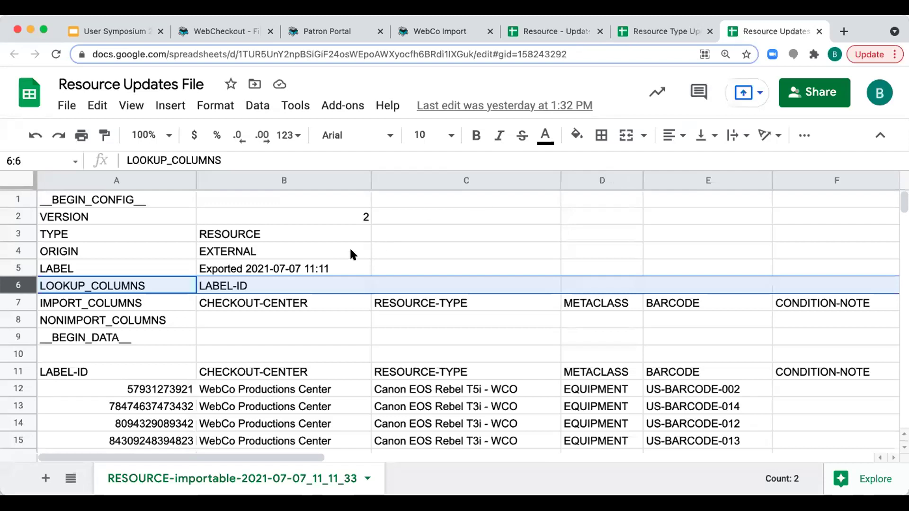
- Copy the BARCODE header into B6 to make it the lookup column
{"action": "left_click", "coordinate": [674, 301]}
{"action": "key", "text": "ctrl+c"}
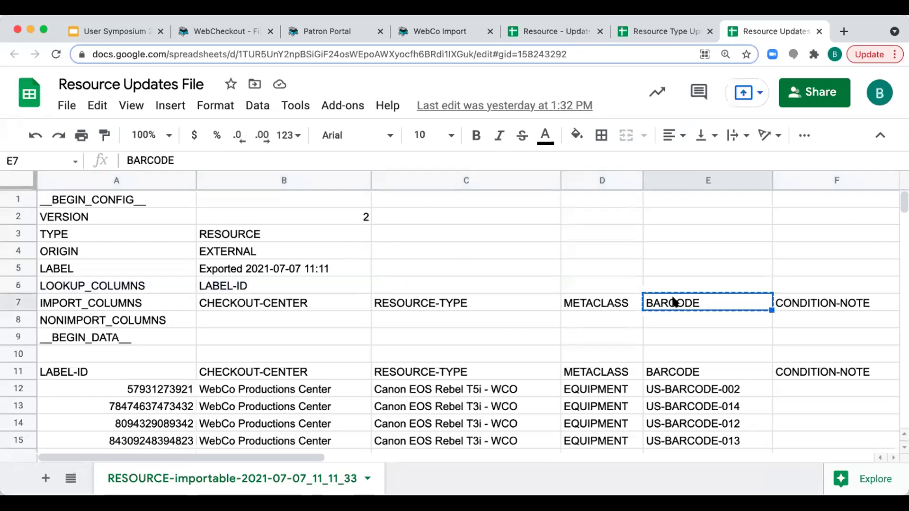
{"action": "left_click", "coordinate": [289, 282]}
{"action": "key", "text": "ctrl+v"}
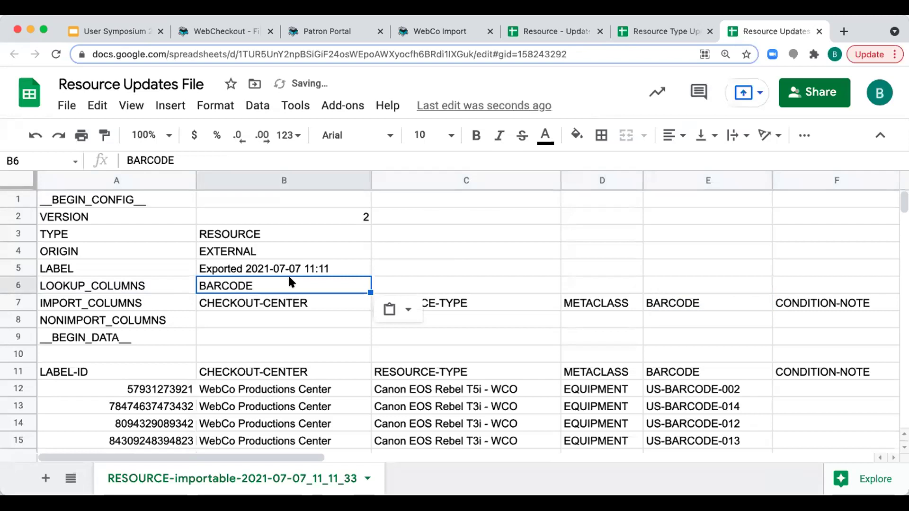
- Insert LABEL-ID at B7, shifting row 7 right, as the import column
{"action": "left_click", "coordinate": [128, 377]}
{"action": "key", "text": "ctrl+c"}
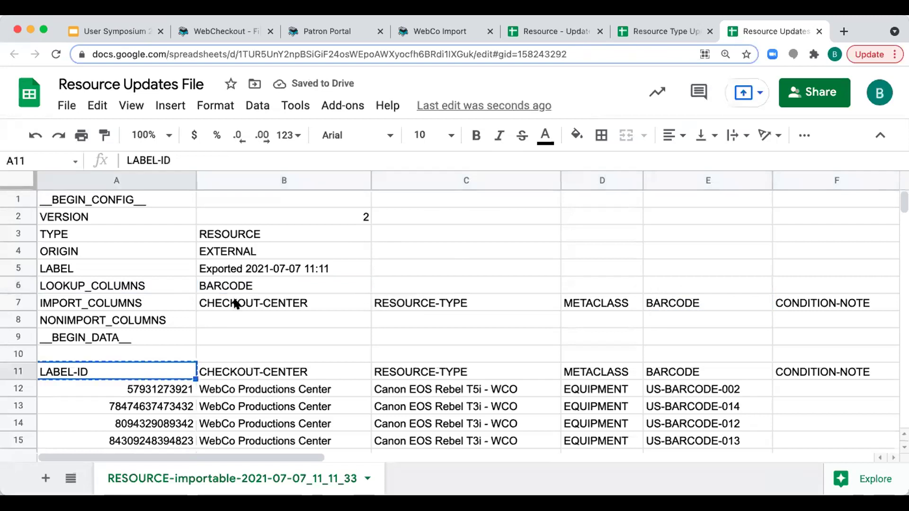
{"action": "left_click", "coordinate": [235, 303]}
{"action": "right_click", "coordinate": [238, 302]}
{"action": "mouse_move", "coordinate": [274, 340]}
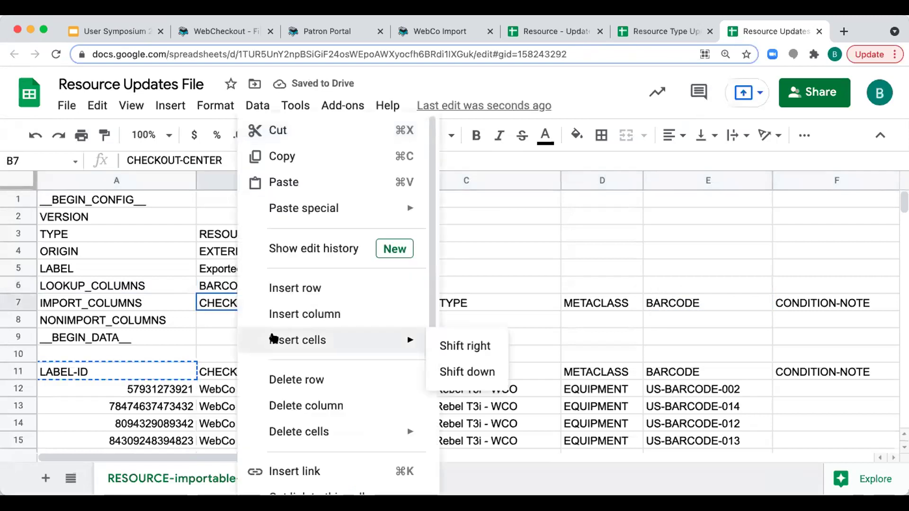
{"action": "left_click", "coordinate": [463, 342]}
{"action": "key", "text": "ctrl+v"}
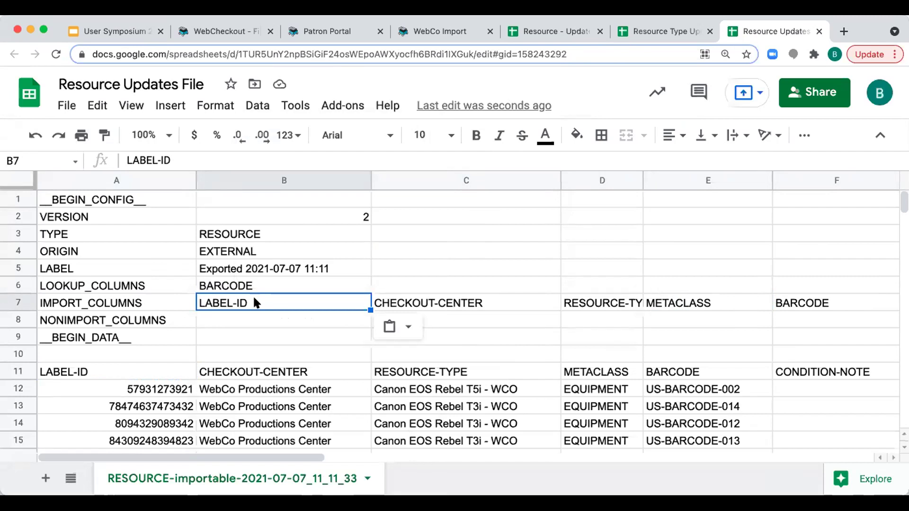
- Copy headers C7:H7 into row 8 beside NONIMPORT_COLUMNS, then clear them from row 7
{"action": "left_click", "coordinate": [434, 302]}
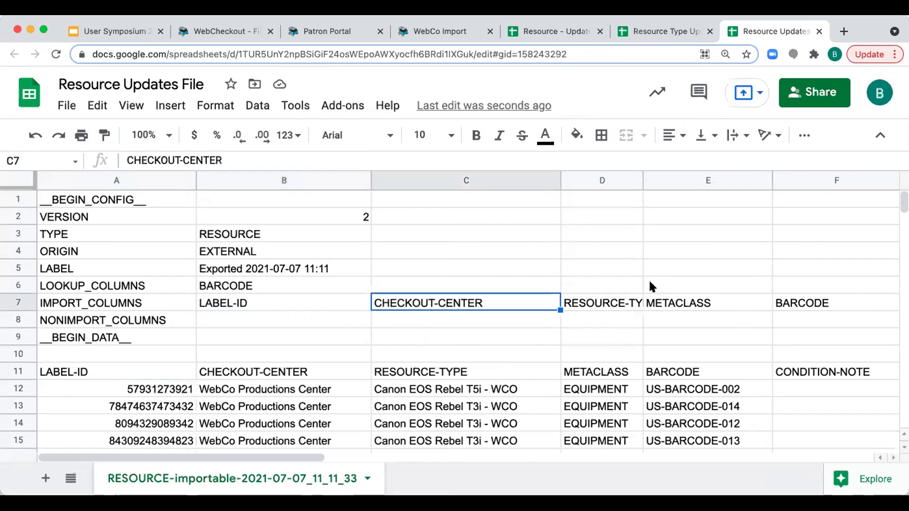
{"action": "scroll", "coordinate": [829, 301], "scroll_direction": "right", "scroll_amount": 3}
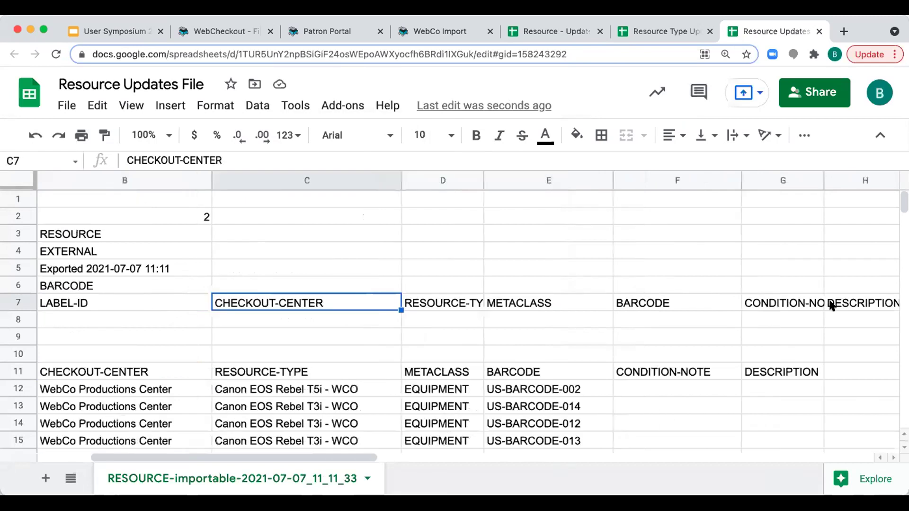
{"action": "scroll", "coordinate": [831, 306], "scroll_direction": "right", "scroll_amount": 3}
{"action": "left_click", "coordinate": [695, 301], "text": "shift"}
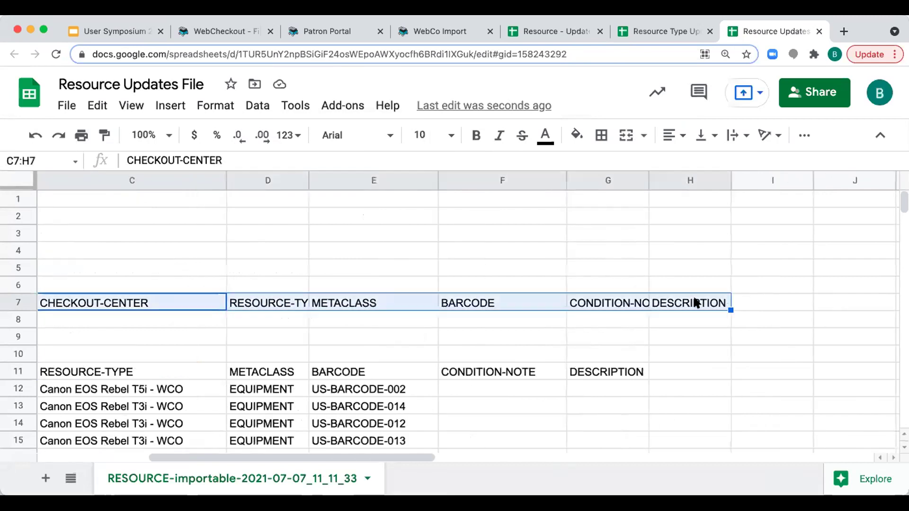
{"action": "key", "text": "ctrl+c"}
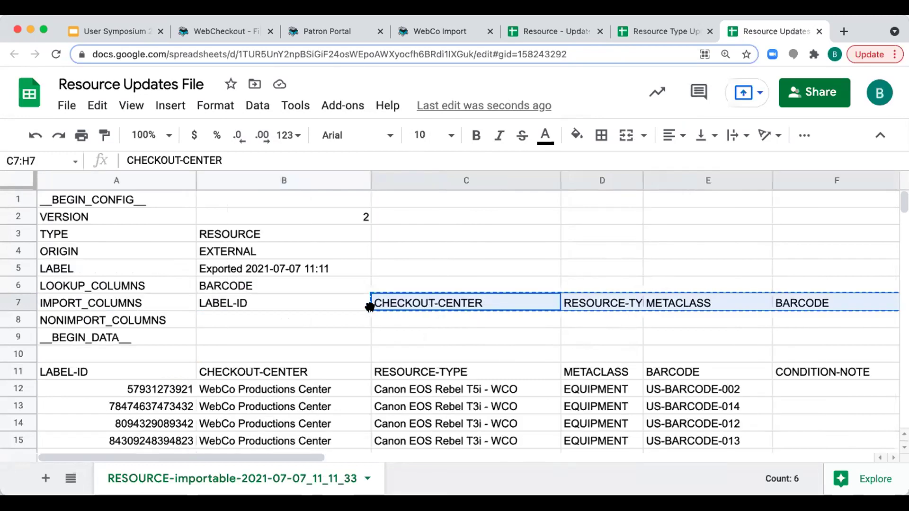
{"action": "left_click", "coordinate": [284, 318]}
{"action": "key", "text": "super+v"}
{"action": "left_click", "coordinate": [445, 299]}
{"action": "scroll", "coordinate": [445, 299], "scroll_direction": "right", "scroll_amount": 5}
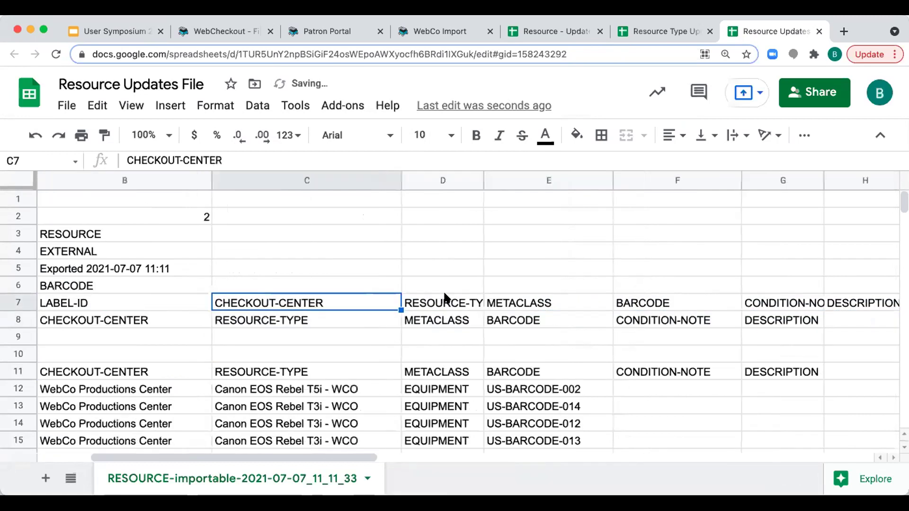
{"action": "left_click", "coordinate": [655, 303], "text": "shift"}
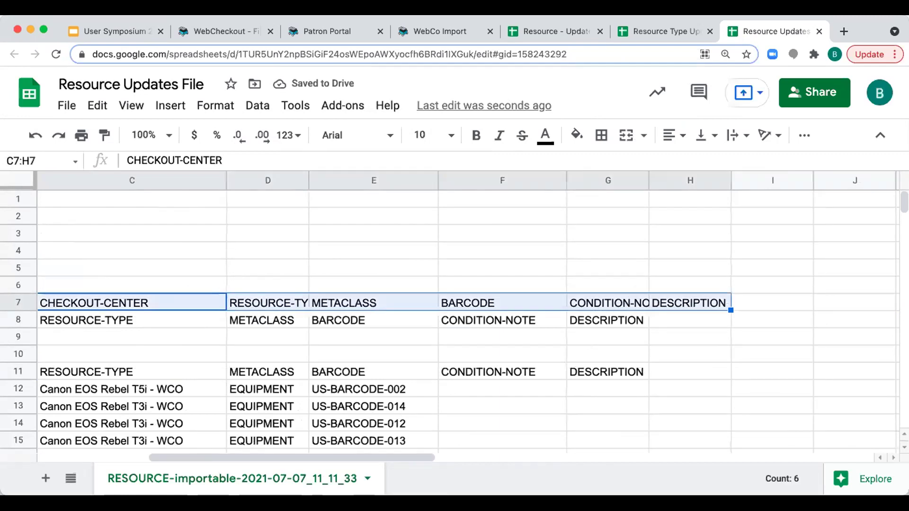
{"action": "key", "text": "Delete"}
{"action": "scroll", "coordinate": [493, 339], "scroll_direction": "left", "scroll_amount": 5}
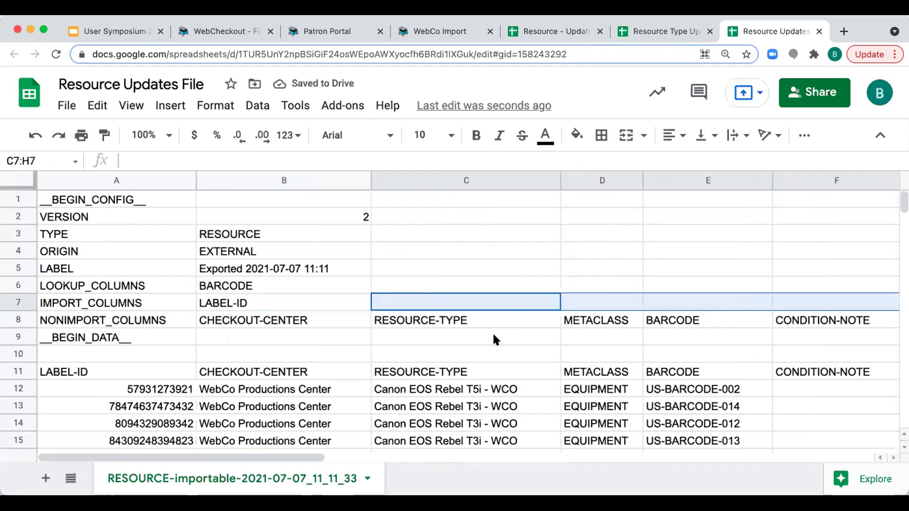
{"action": "scroll", "coordinate": [484, 343], "scroll_direction": "down", "scroll_amount": 5}
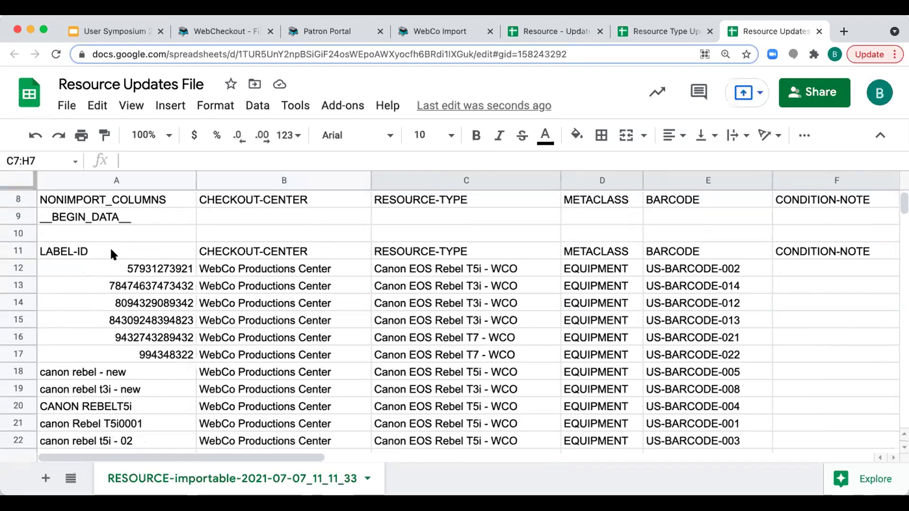
- Hide configuration rows 1–11 and sort the sheet A → Z by RESOURCE-TYPE in column C
{"action": "left_click", "coordinate": [17, 251]}
{"action": "scroll", "coordinate": [17, 213], "scroll_direction": "up", "scroll_amount": 5}
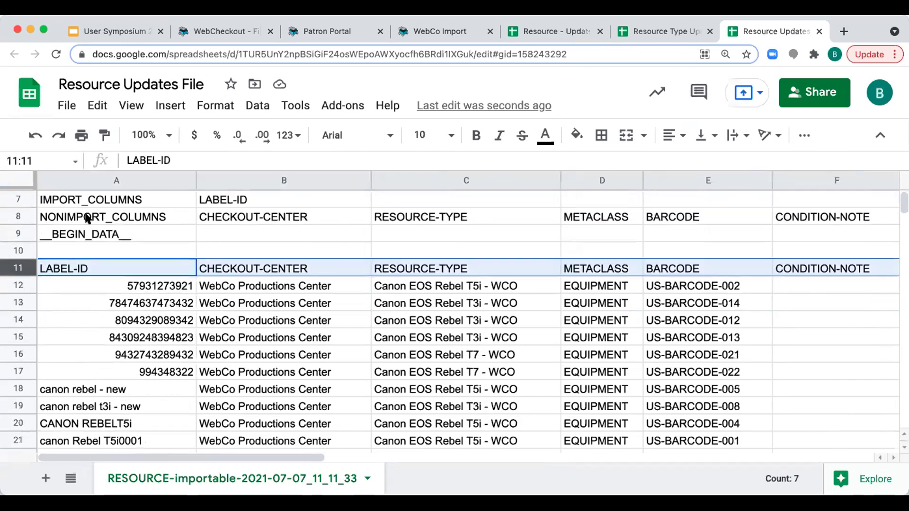
{"action": "left_click", "coordinate": [17, 198], "text": "shift"}
{"action": "right_click", "coordinate": [17, 198]}
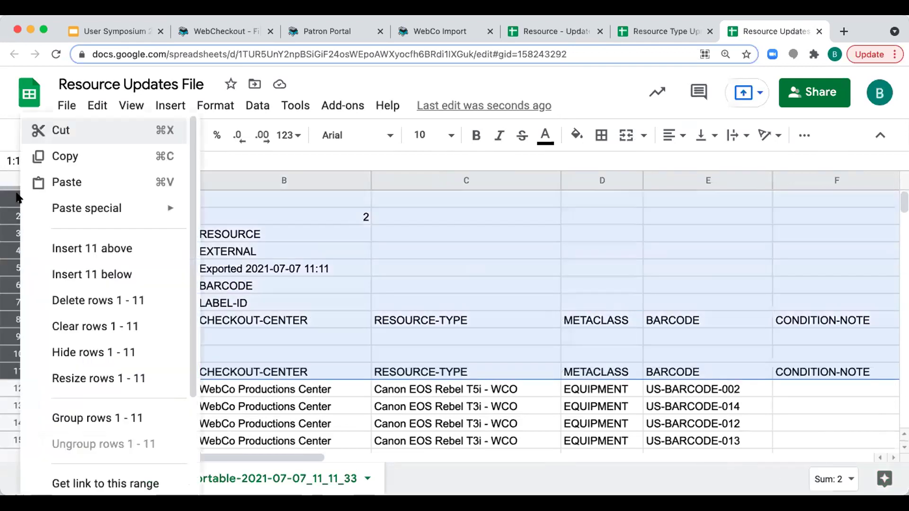
{"action": "left_click", "coordinate": [56, 352]}
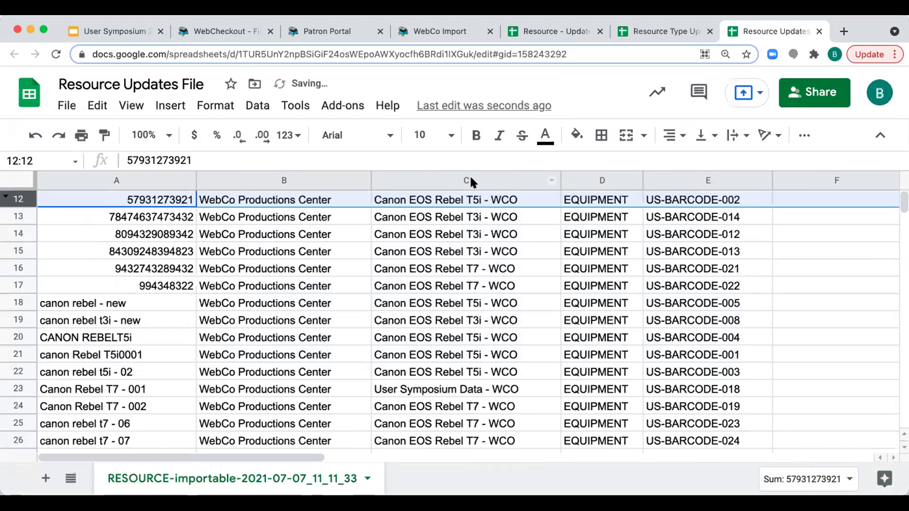
{"action": "left_click", "coordinate": [552, 182]}
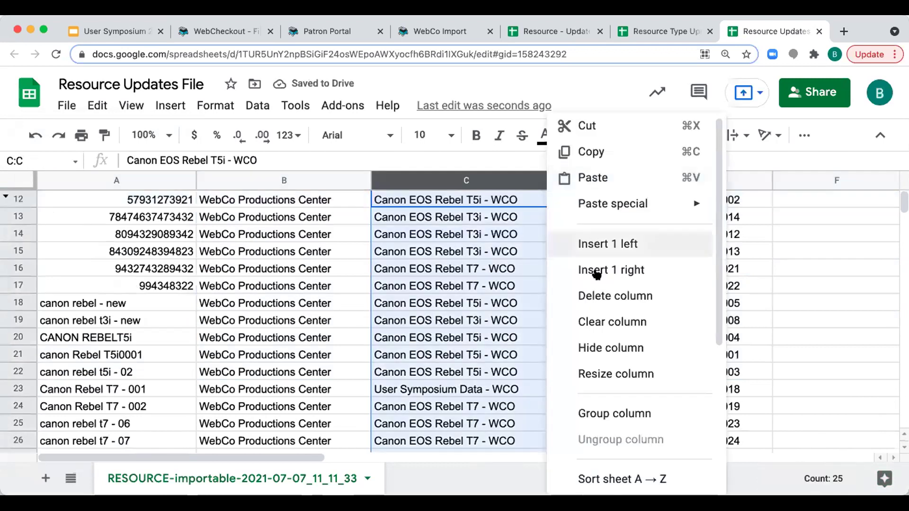
{"action": "scroll", "coordinate": [608, 438], "scroll_direction": "down", "scroll_amount": 3}
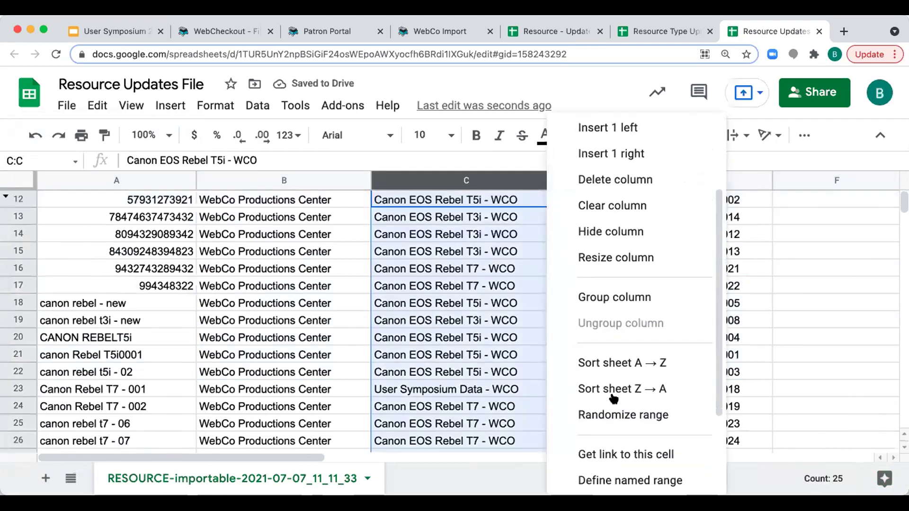
{"action": "left_click", "coordinate": [611, 363]}
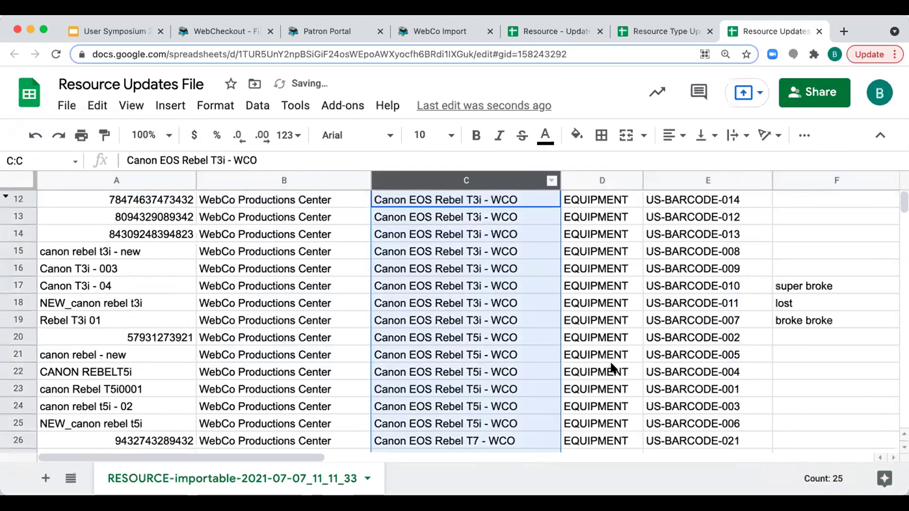
- Unhide rows 1–11 and select the User Symposium Data rows 33–36
{"action": "left_click", "coordinate": [7, 191]}
{"action": "scroll", "coordinate": [179, 338], "scroll_direction": "down", "scroll_amount": 3}
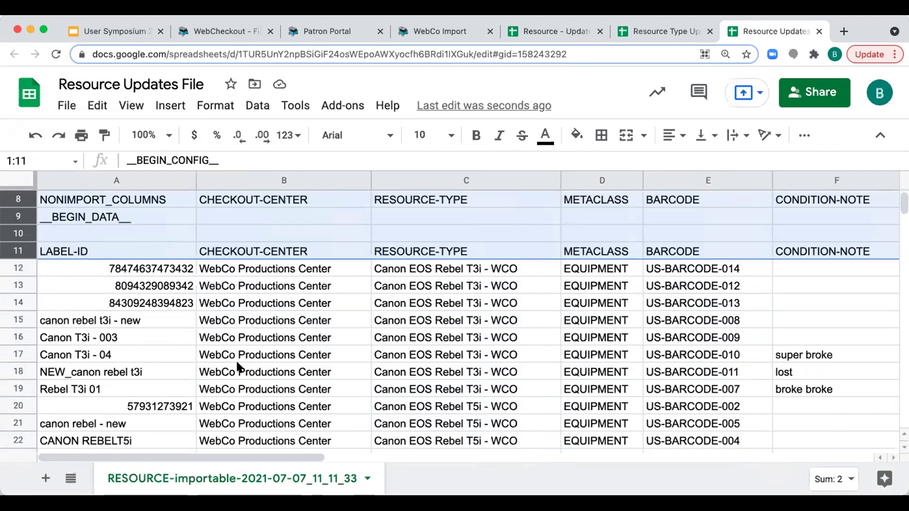
{"action": "scroll", "coordinate": [238, 368], "scroll_direction": "down", "scroll_amount": 4}
{"action": "scroll", "coordinate": [238, 368], "scroll_direction": "down", "scroll_amount": 3}
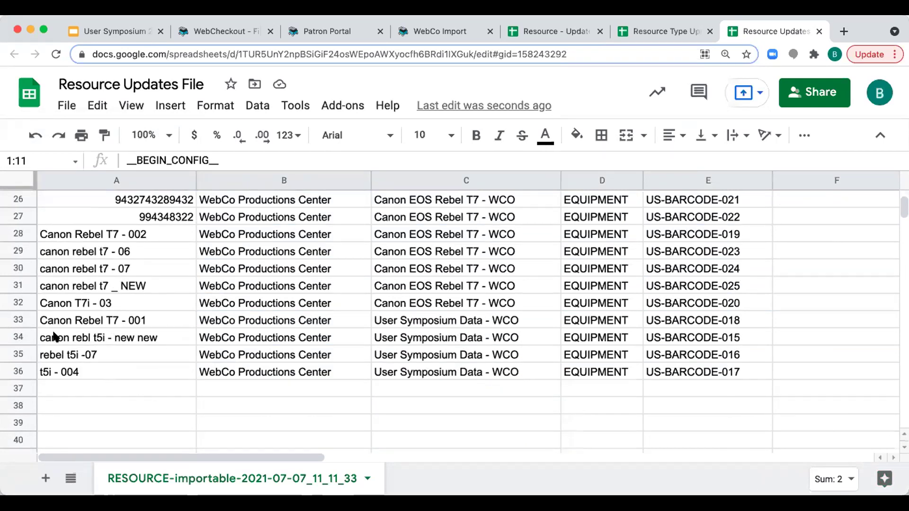
{"action": "left_click_drag", "start_coordinate": [18, 320], "coordinate": [14, 369]}
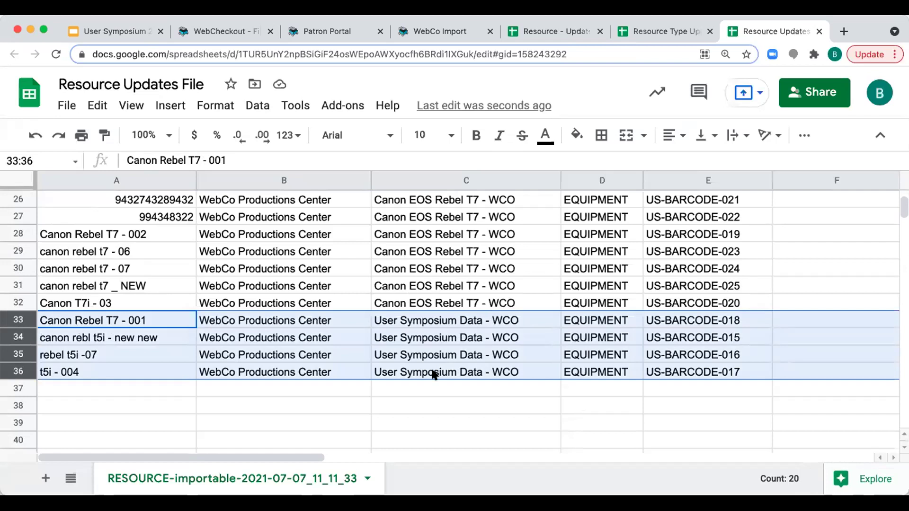
- Apply a light yellow fill to the selected rows 33–36
{"action": "left_click", "coordinate": [576, 135]}
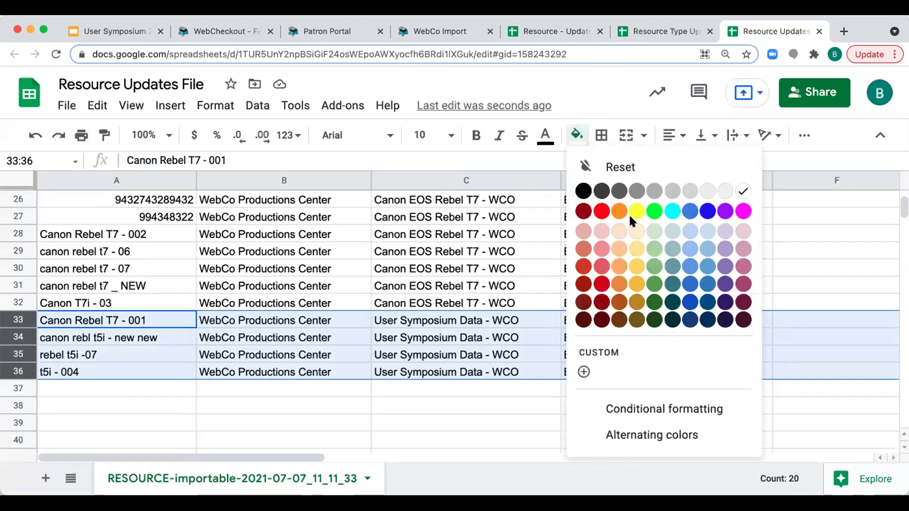
{"action": "left_click", "coordinate": [630, 229]}
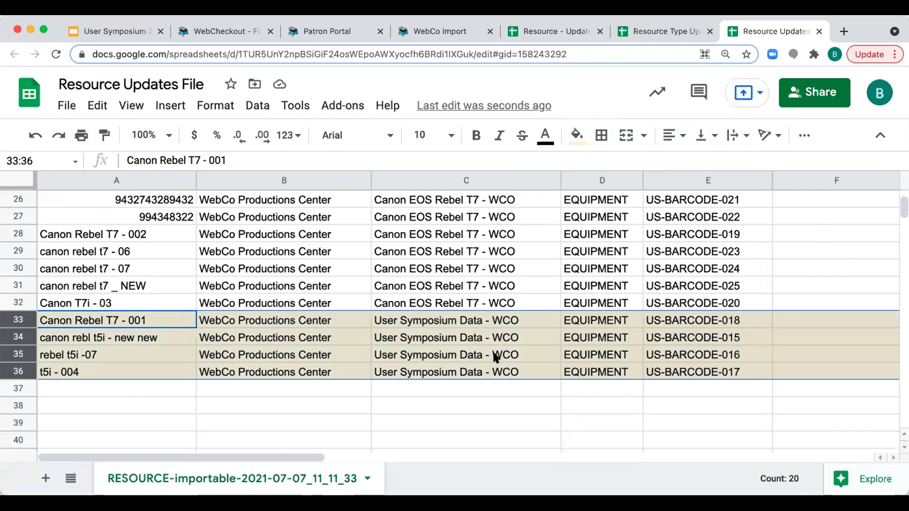
{"action": "scroll", "coordinate": [445, 343], "scroll_direction": "up", "scroll_amount": 4}
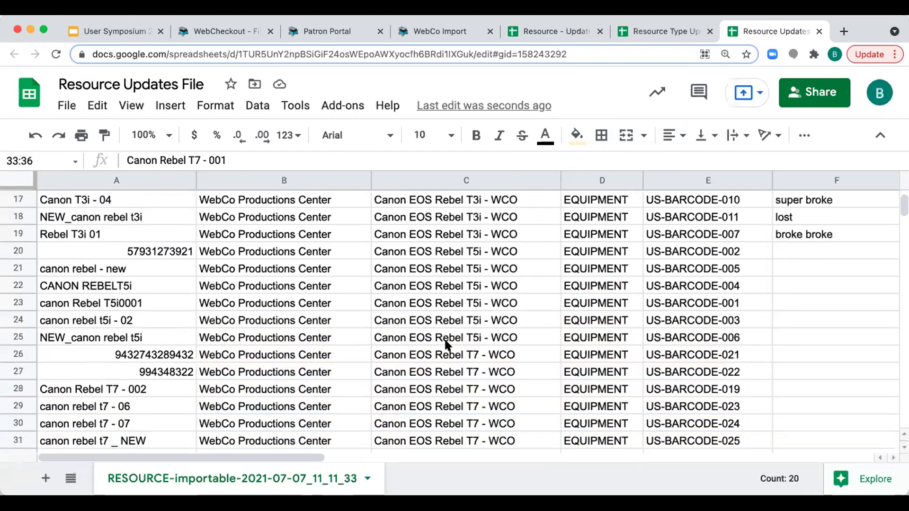
{"action": "scroll", "coordinate": [445, 343], "scroll_direction": "up", "scroll_amount": 2}
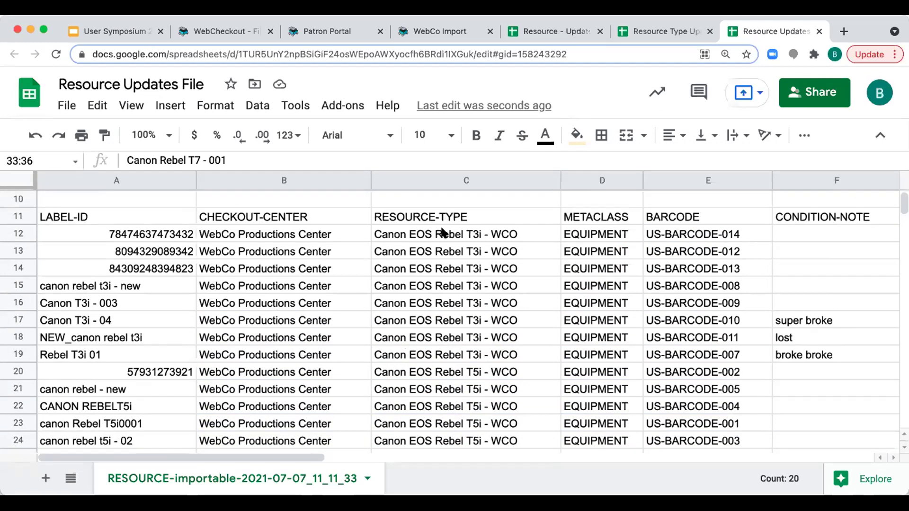
{"action": "left_click", "coordinate": [412, 233]}
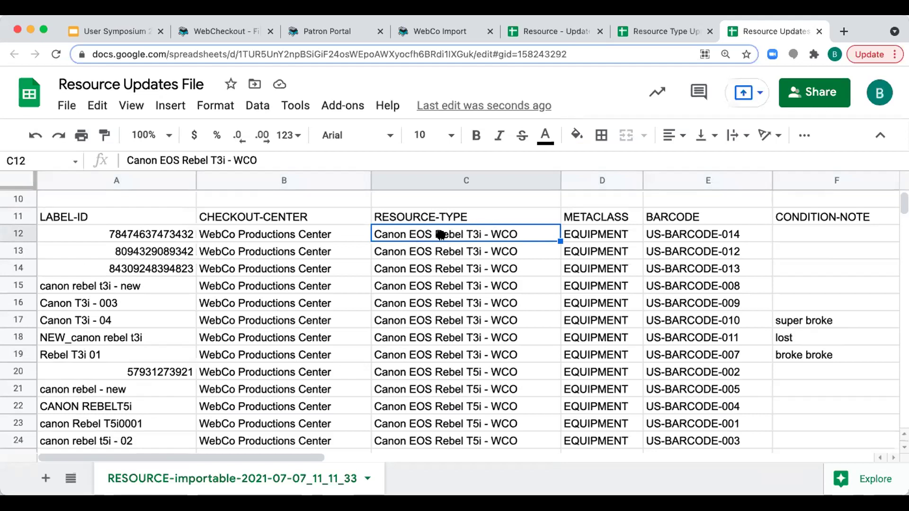
- Label A12 'Canon EOS Rebel T3i - WCO - 001', widen column A, and fill numbering through row 19
{"action": "triple_click", "coordinate": [498, 233]}
{"action": "key", "text": "ctrl+c"}
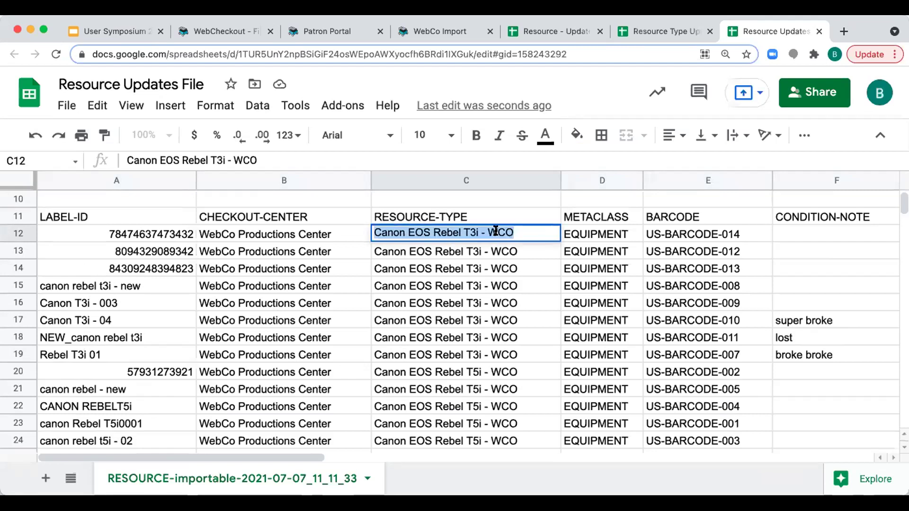
{"action": "double_click", "coordinate": [142, 233]}
{"action": "key", "text": "ctrl+v"}
{"action": "type", "text": "- 001"}
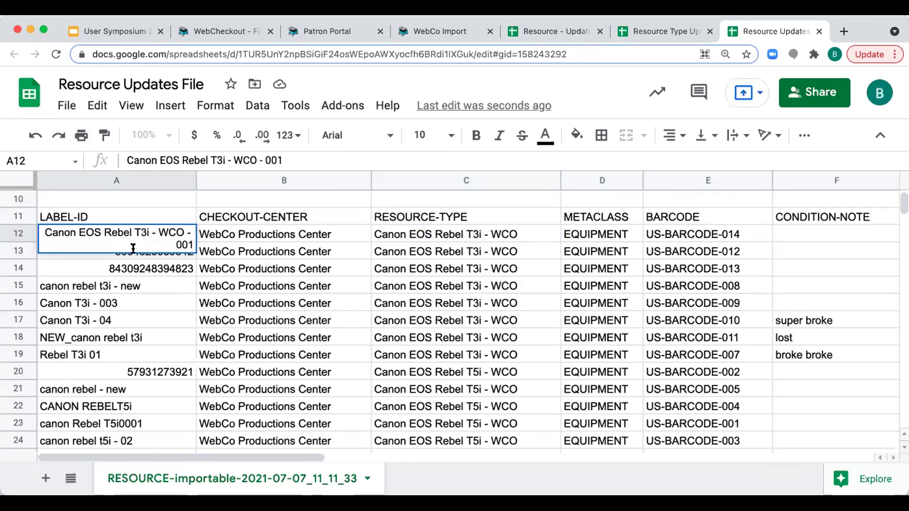
{"action": "left_click", "coordinate": [130, 268]}
{"action": "left_click", "coordinate": [148, 181]}
{"action": "left_click_drag", "start_coordinate": [196, 180], "coordinate": [252, 180]}
{"action": "left_click", "coordinate": [235, 230]}
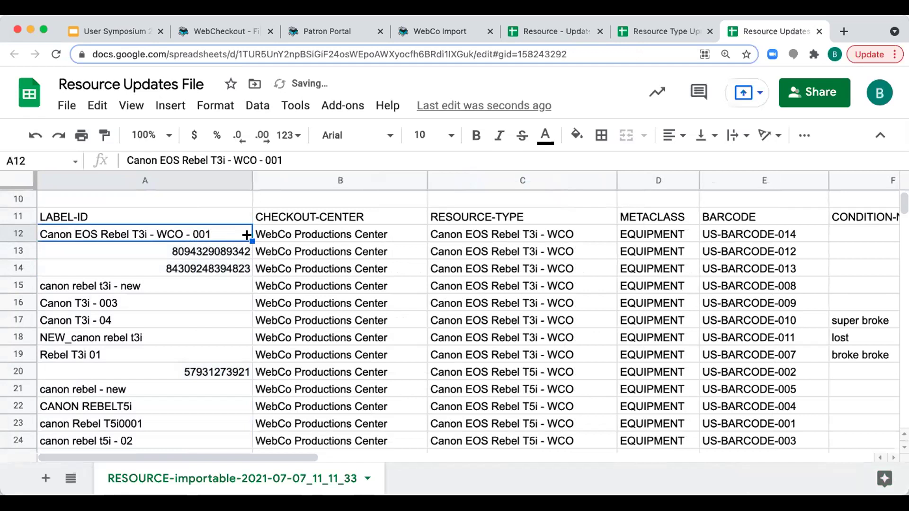
{"action": "left_click_drag", "start_coordinate": [252, 240], "coordinate": [242, 352]}
{"action": "left_click", "coordinate": [23, 354]}
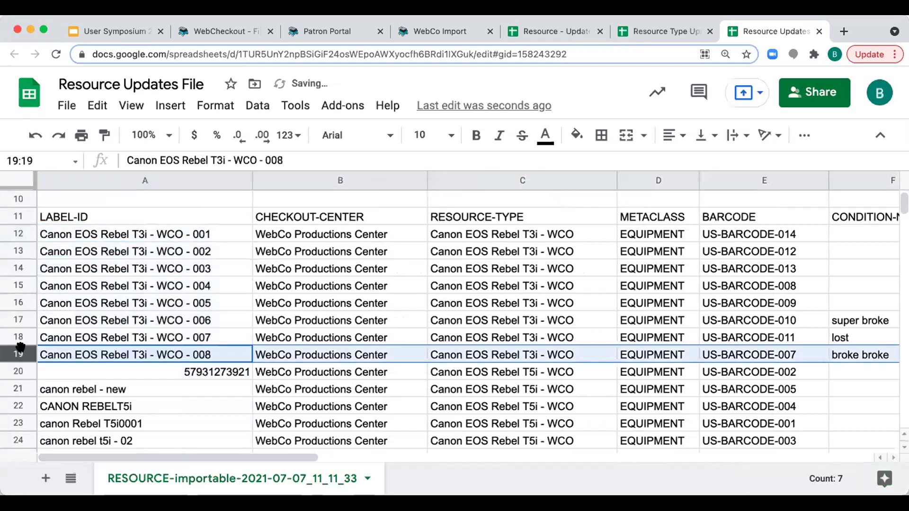
- Label A20 with the T5i type name plus '- 001' and fill numbering through row 25
{"action": "left_click", "coordinate": [455, 376]}
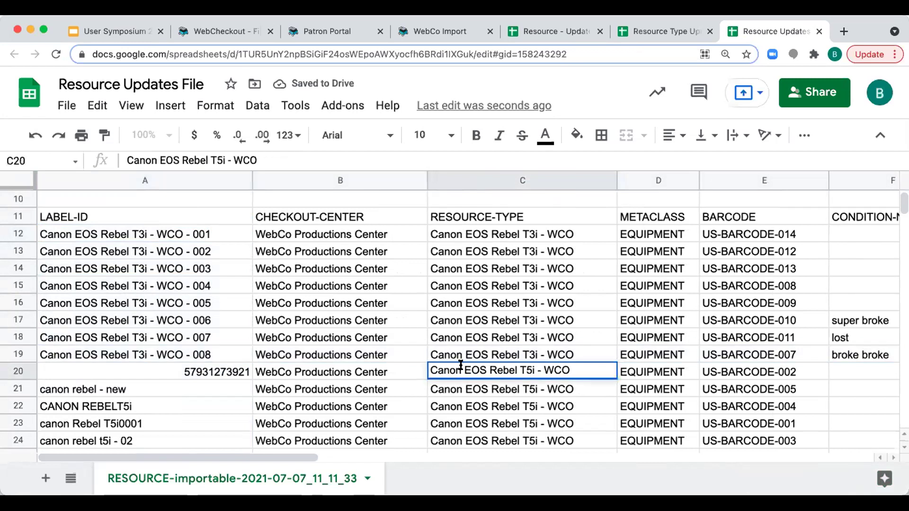
{"action": "double_click", "coordinate": [459, 367]}
{"action": "left_click", "coordinate": [189, 370]}
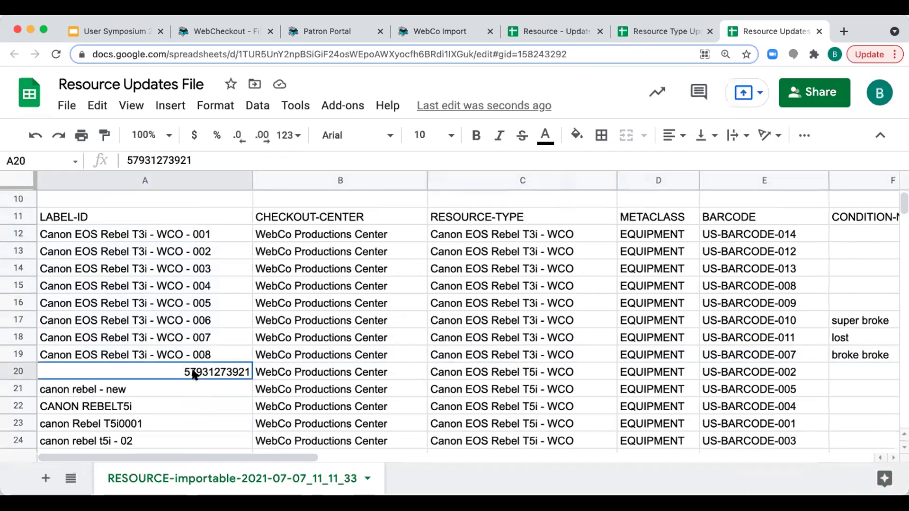
{"action": "double_click", "coordinate": [192, 369]}
{"action": "type", "text": "Canon EOS Rebel T5i - WCO"}
{"action": "type", "text": "- 001"}
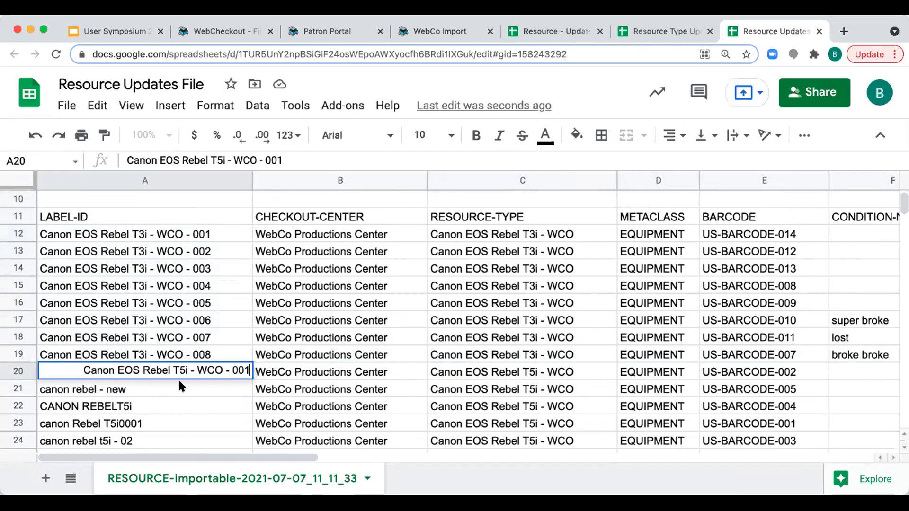
{"action": "key", "text": "Return"}
{"action": "scroll", "coordinate": [189, 382], "scroll_direction": "down", "scroll_amount": 2}
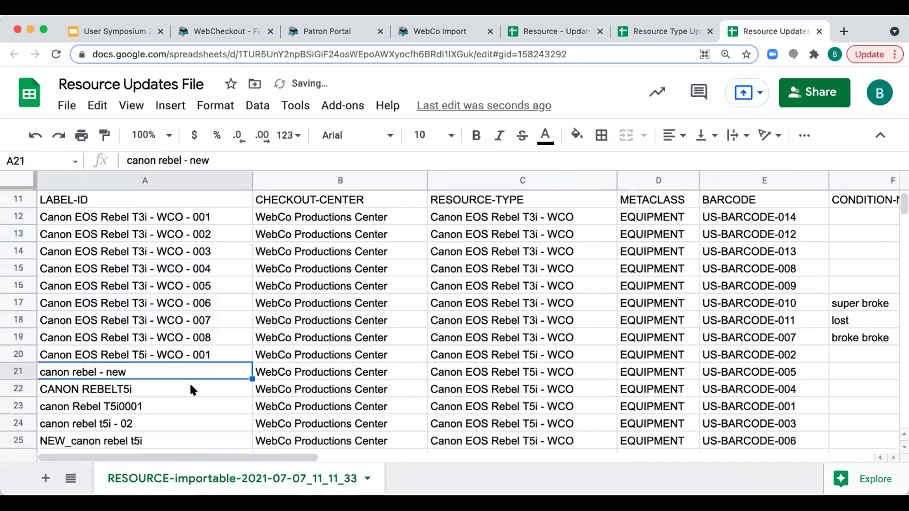
{"action": "left_click", "coordinate": [232, 284]}
{"action": "left_click_drag", "start_coordinate": [252, 292], "coordinate": [243, 372]}
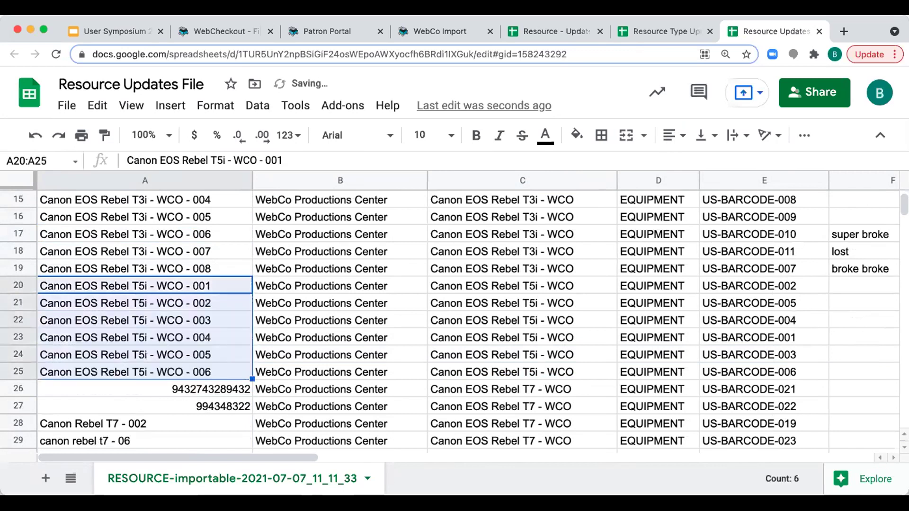
{"action": "left_click", "coordinate": [11, 371]}
- Label A26 'Canon EOS Rebel T7 - WCO - 001' and fill numbering through row 32
{"action": "scroll", "coordinate": [76, 355], "scroll_direction": "down", "scroll_amount": 1}
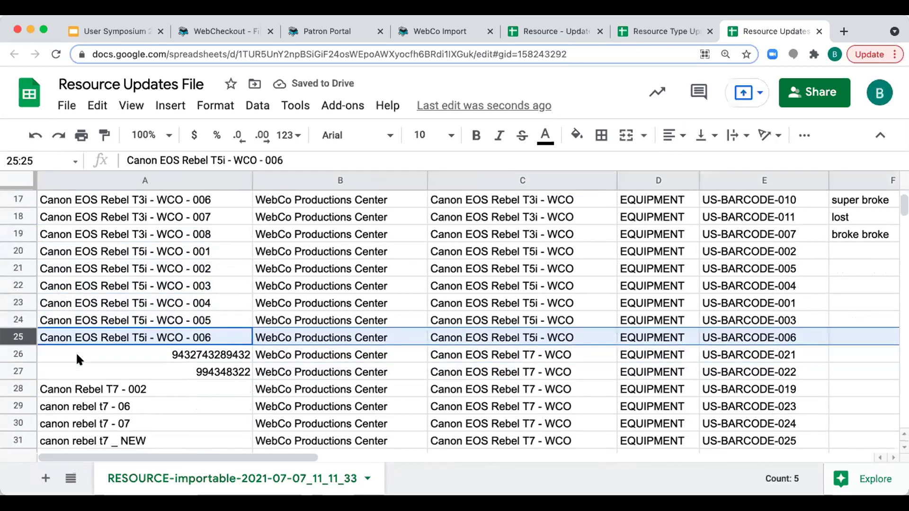
{"action": "left_click", "coordinate": [492, 348]}
{"action": "triple_click", "coordinate": [492, 349]}
{"action": "key", "text": "ctrl+c"}
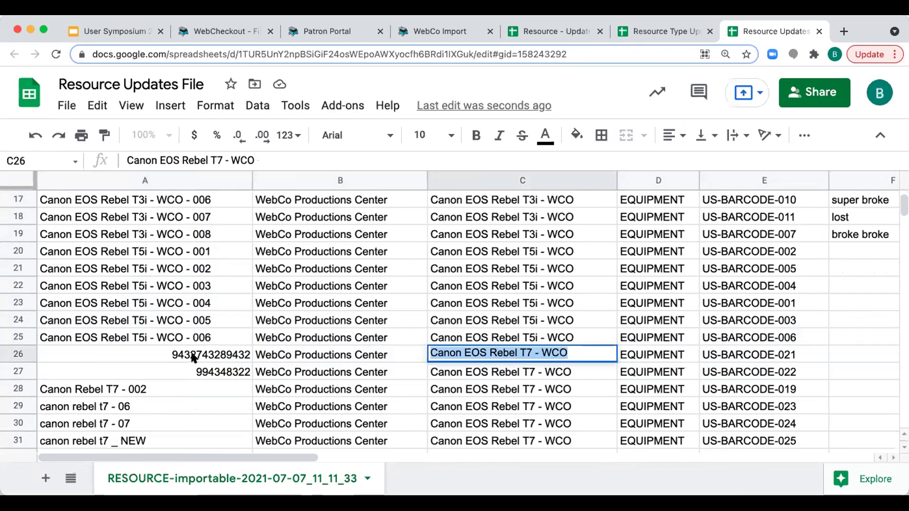
{"action": "left_click", "coordinate": [193, 355]}
{"action": "key", "text": "ctrl+v"}
{"action": "type", "text": "- 001"}
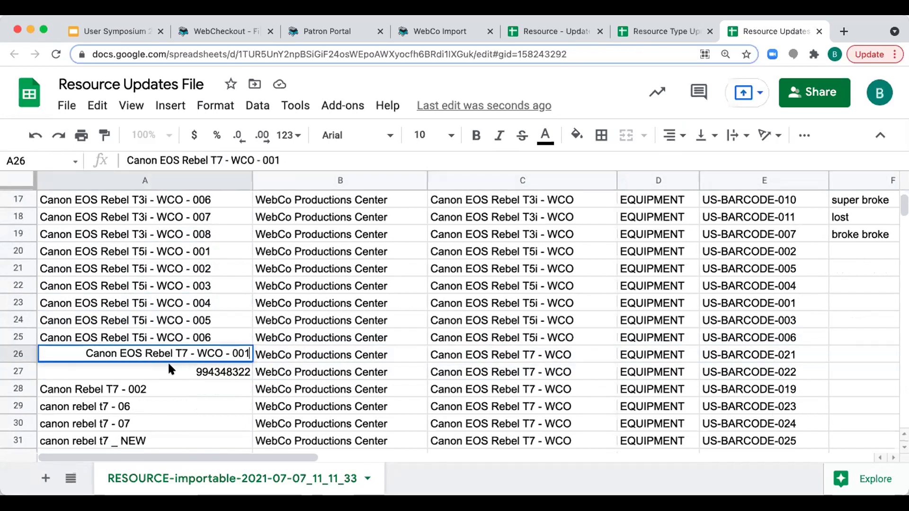
{"action": "key", "text": "Return"}
{"action": "left_click", "coordinate": [172, 350]}
{"action": "scroll", "coordinate": [171, 345], "scroll_direction": "down", "scroll_amount": 1}
{"action": "scroll", "coordinate": [173, 348], "scroll_direction": "down", "scroll_amount": 2}
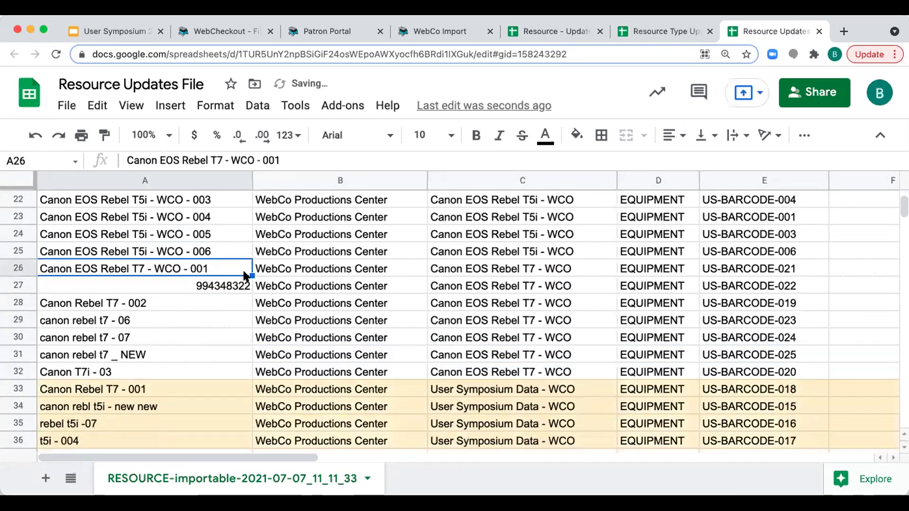
{"action": "left_click_drag", "start_coordinate": [248, 270], "coordinate": [246, 367]}
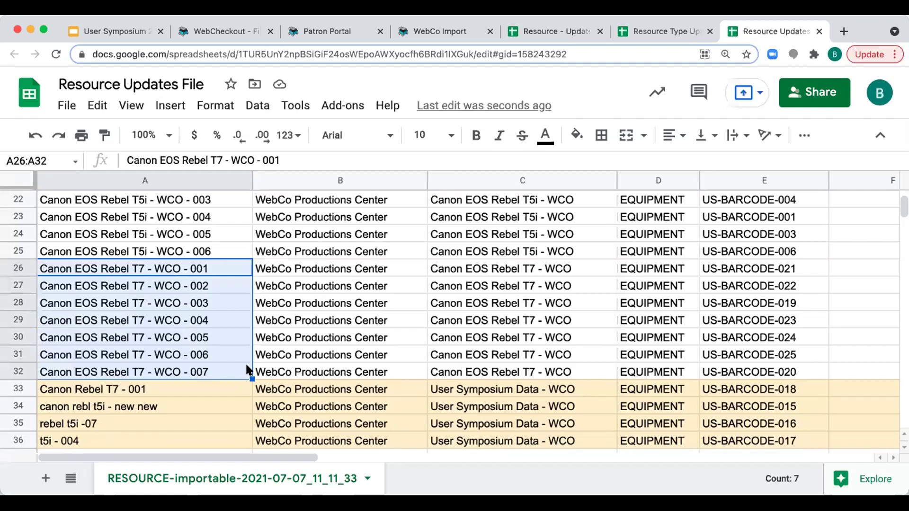
{"action": "scroll", "coordinate": [314, 406], "scroll_direction": "down", "scroll_amount": 2}
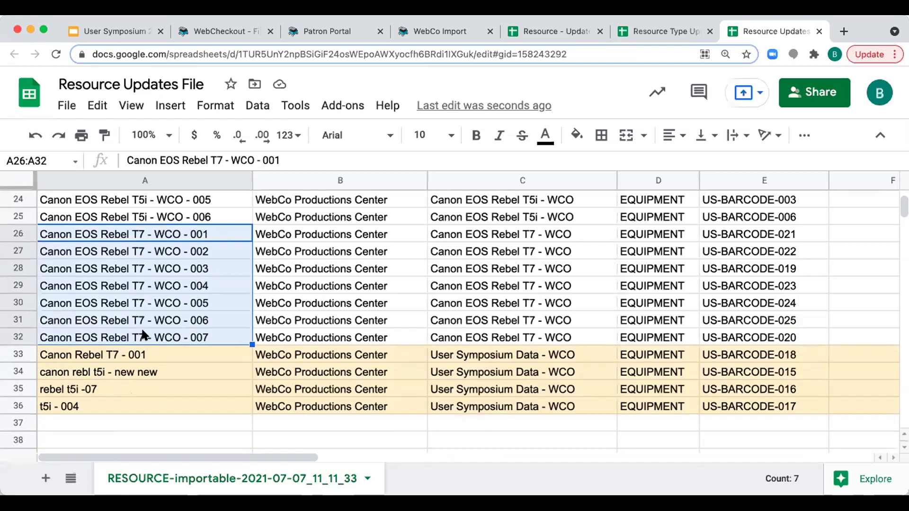
{"action": "left_click", "coordinate": [107, 355]}
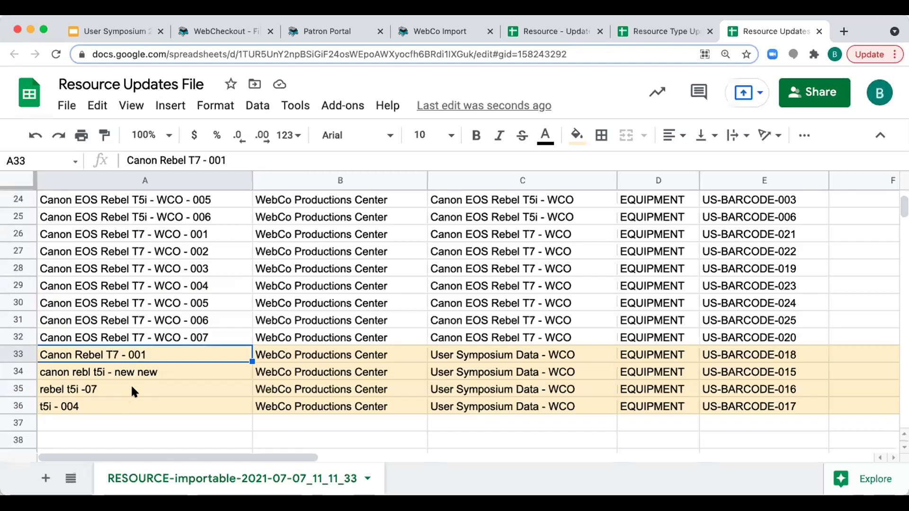
- Extend the T7 numbering from A32 to A33, giving T7 - WCO - 008
{"action": "left_click", "coordinate": [191, 336]}
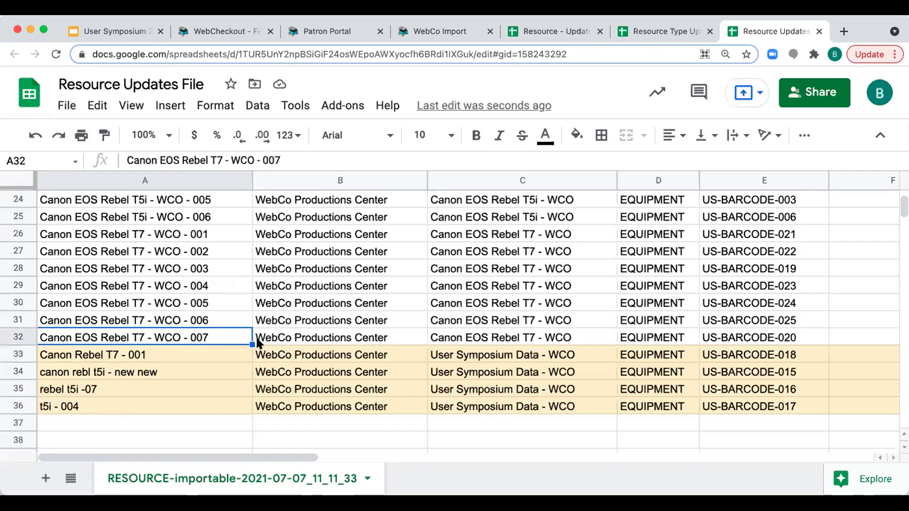
{"action": "left_click_drag", "start_coordinate": [247, 339], "coordinate": [245, 352]}
{"action": "scroll", "coordinate": [203, 374], "scroll_direction": "up", "scroll_amount": 1}
- Set A34 to the T5i label ending 007 and fill numbering down to A36
{"action": "double_click", "coordinate": [192, 251]}
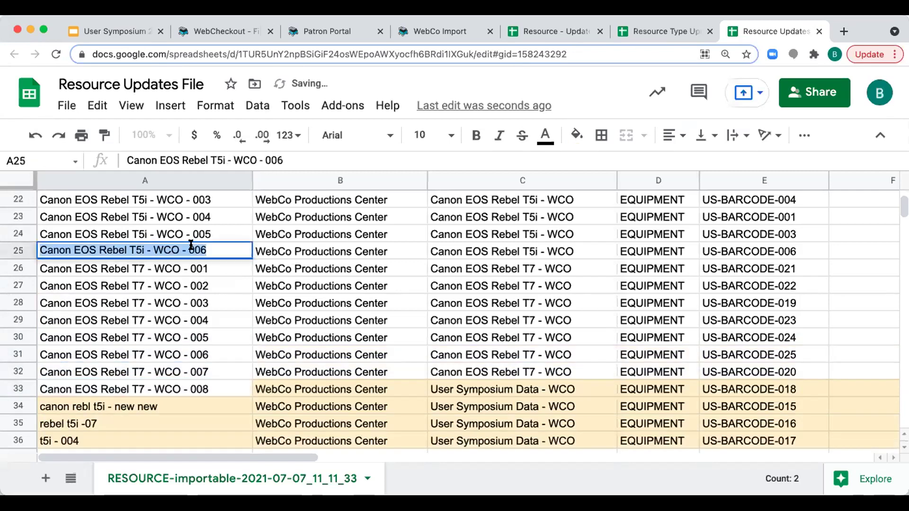
{"action": "double_click", "coordinate": [152, 409]}
{"action": "key", "text": "ctrl+a"}
{"action": "key", "text": "ctrl+v"}
{"action": "key", "text": "BackSpace"}
{"action": "type", "text": "7"}
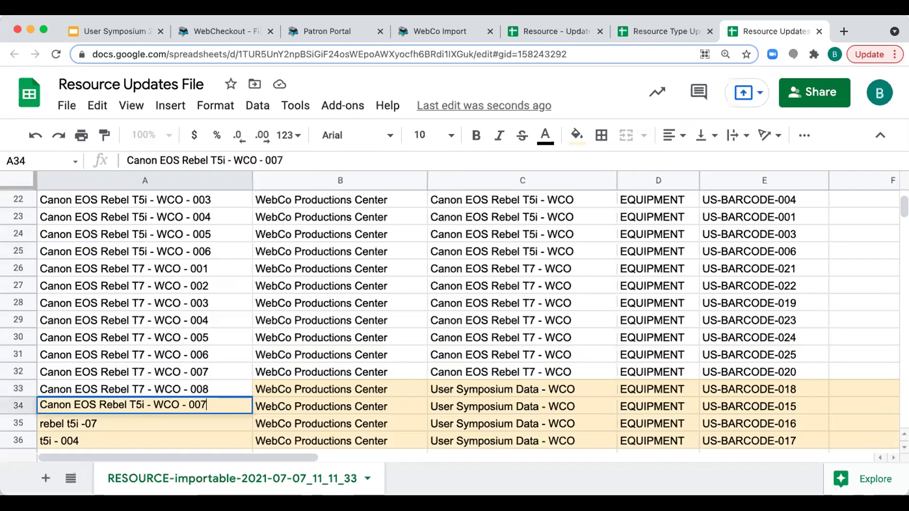
{"action": "key", "text": "Return"}
{"action": "scroll", "coordinate": [180, 340], "scroll_direction": "down", "scroll_amount": 3}
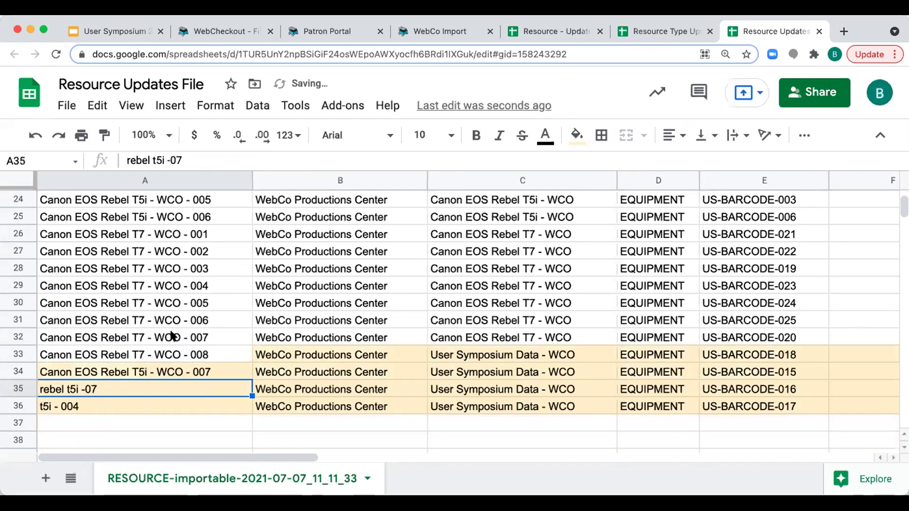
{"action": "left_click", "coordinate": [233, 354]}
{"action": "left_click_drag", "start_coordinate": [252, 362], "coordinate": [244, 390]}
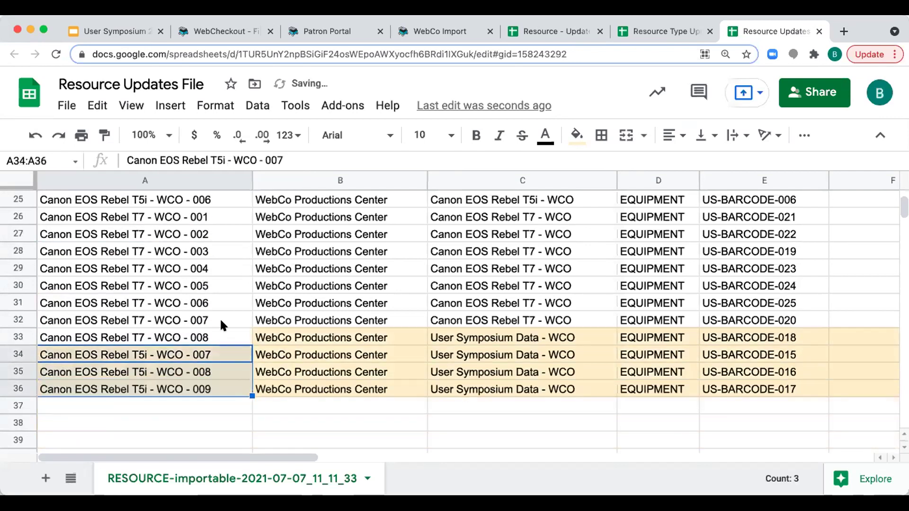
{"action": "scroll", "coordinate": [220, 321], "scroll_direction": "up", "scroll_amount": 1}
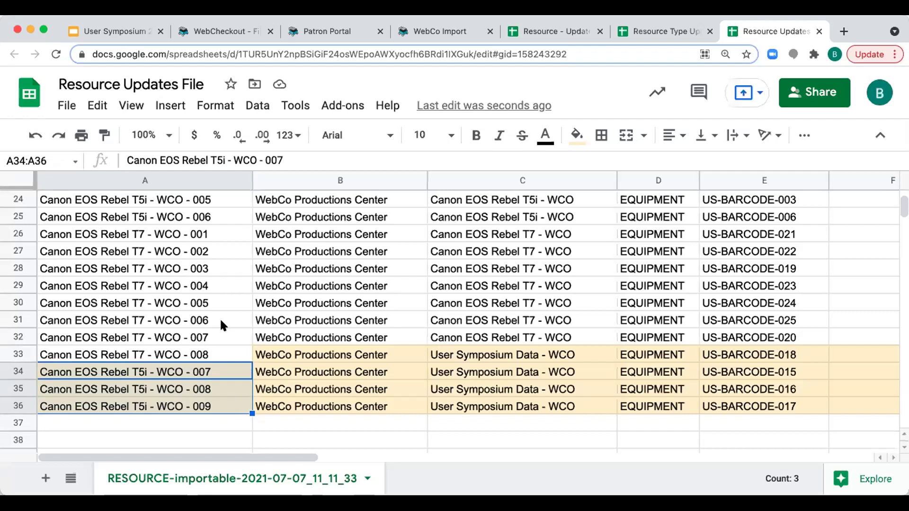
- Download the sheet as a CSV file via File > Download
{"action": "left_click", "coordinate": [66, 105]}
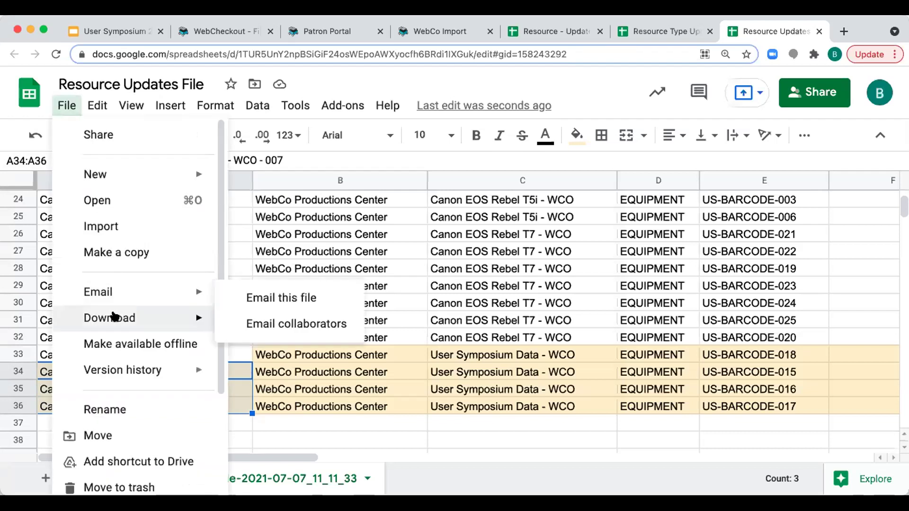
{"action": "mouse_move", "coordinate": [118, 318]}
{"action": "left_click", "coordinate": [326, 423]}
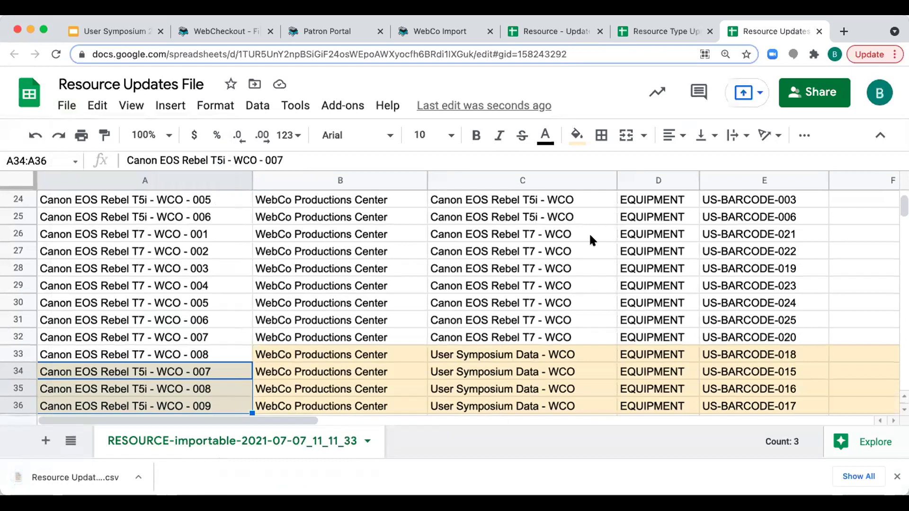
- Back in WebCheckout Data Import, back up the WebCo database
{"action": "left_click", "coordinate": [454, 27]}
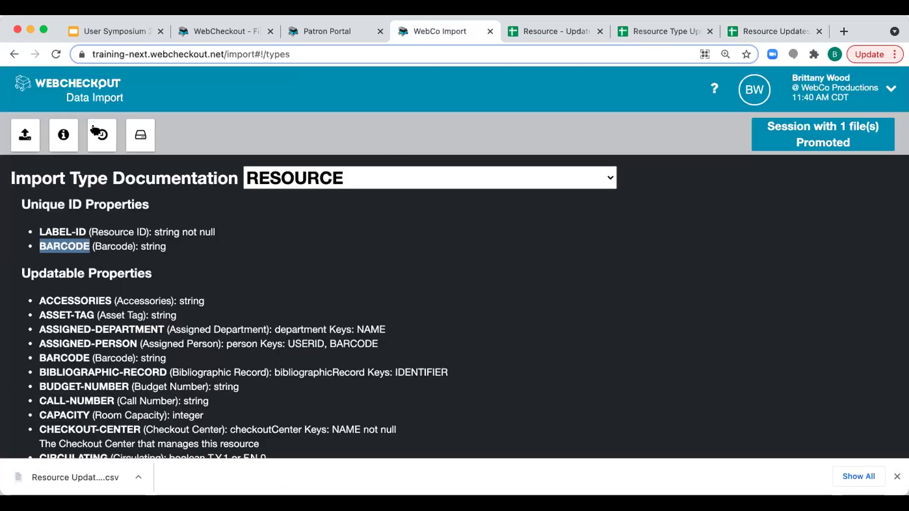
{"action": "left_click", "coordinate": [141, 135]}
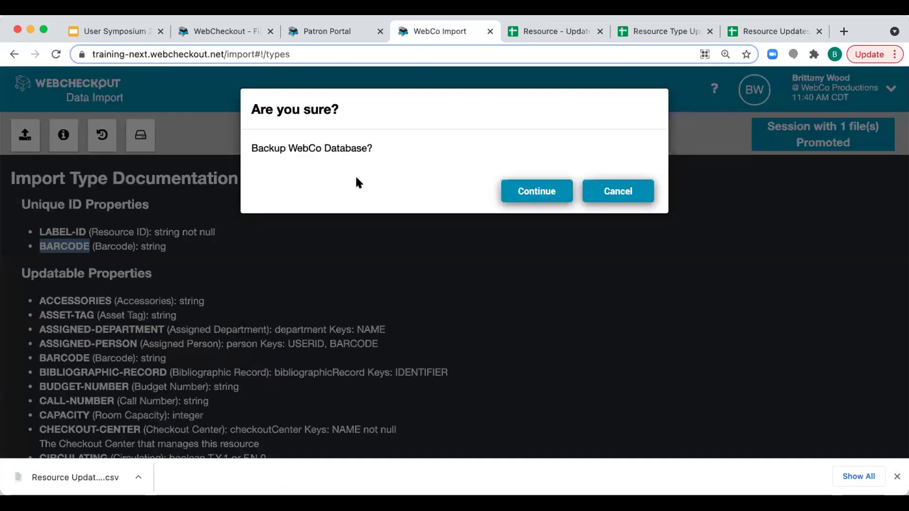
{"action": "left_click", "coordinate": [509, 189]}
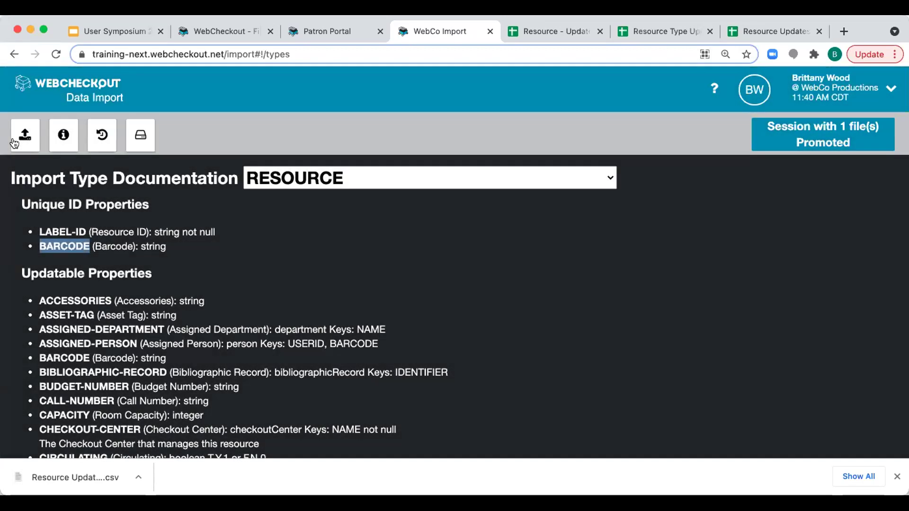
- Clear the old session, load the downloaded resource CSV, validate it, and promote it
{"action": "left_click", "coordinate": [14, 143]}
{"action": "left_click", "coordinate": [282, 438]}
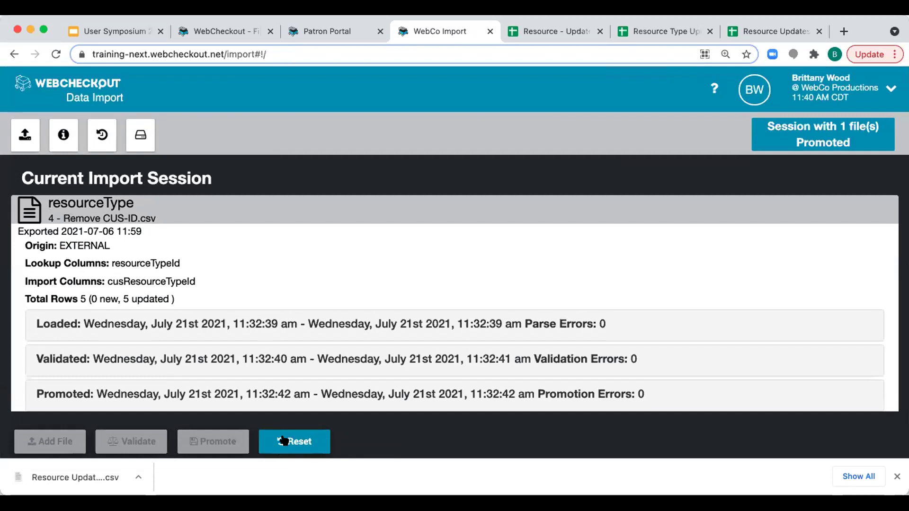
{"action": "left_click", "coordinate": [62, 212]}
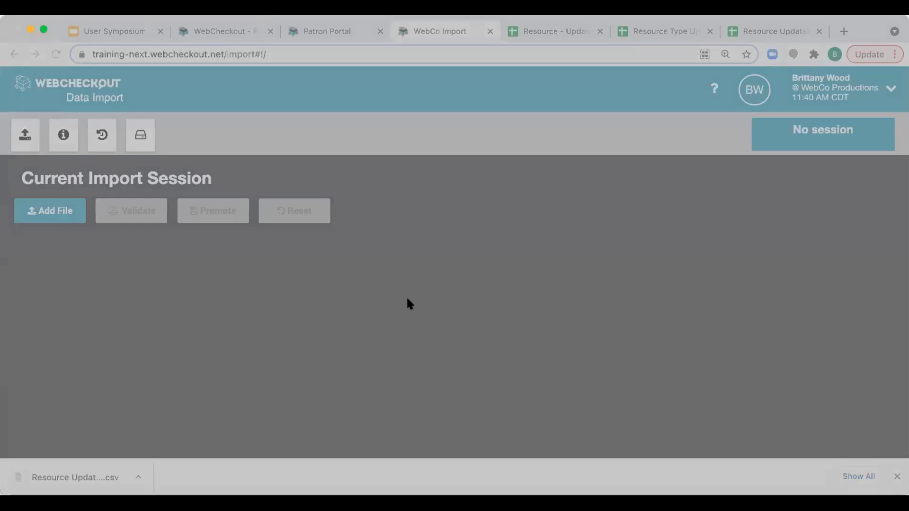
{"action": "left_click", "coordinate": [640, 362]}
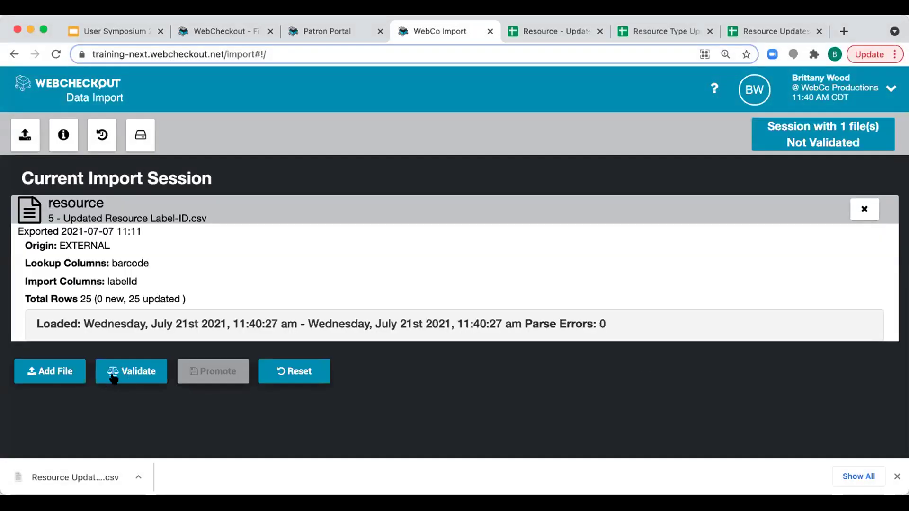
{"action": "left_click", "coordinate": [113, 376]}
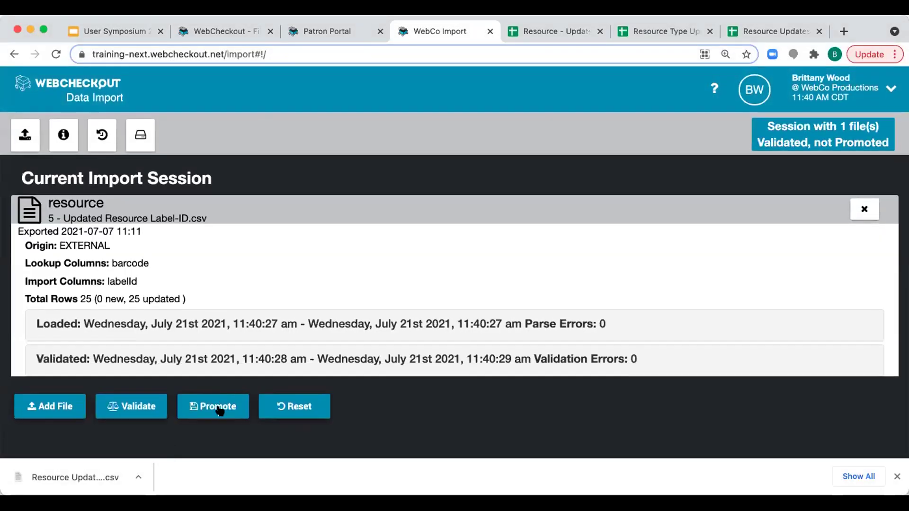
{"action": "left_click", "coordinate": [219, 408]}
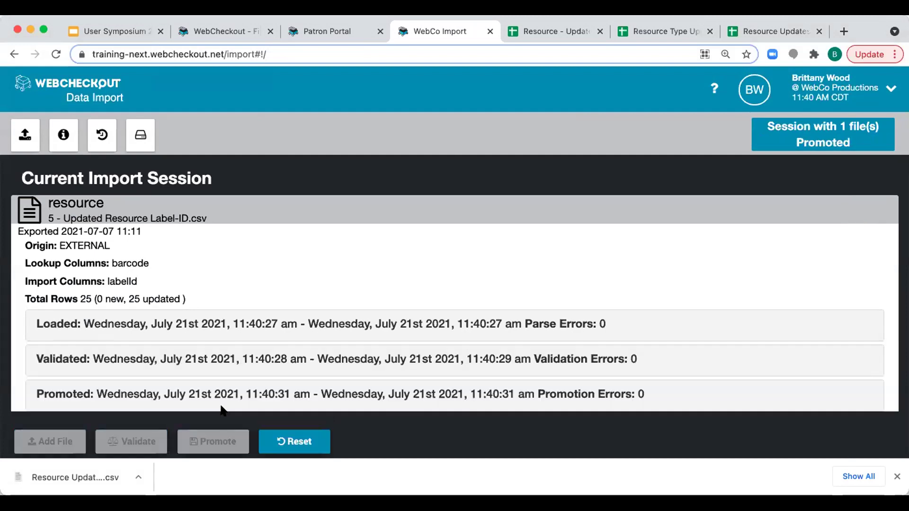
- Rerun the Find Resources search to show the renamed labels, then start a new reservation
{"action": "left_click", "coordinate": [211, 28]}
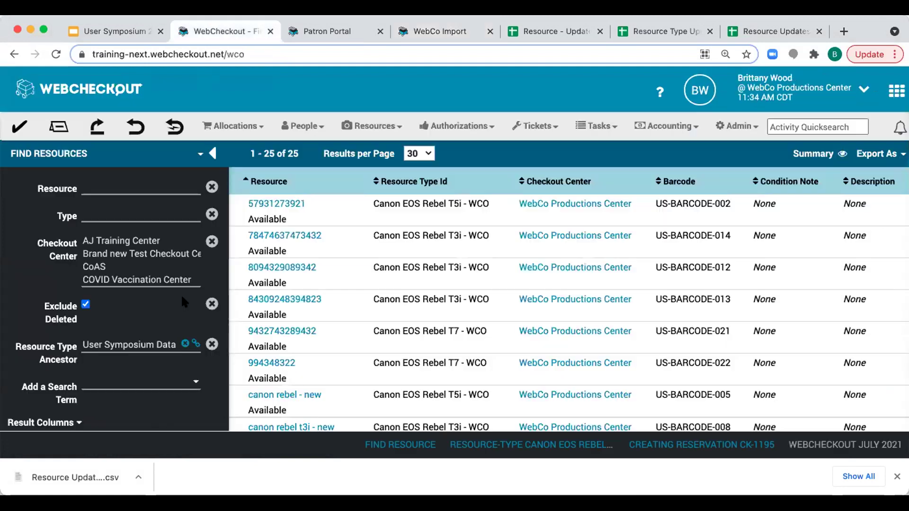
{"action": "scroll", "coordinate": [392, 242], "scroll_direction": "down", "scroll_amount": 4}
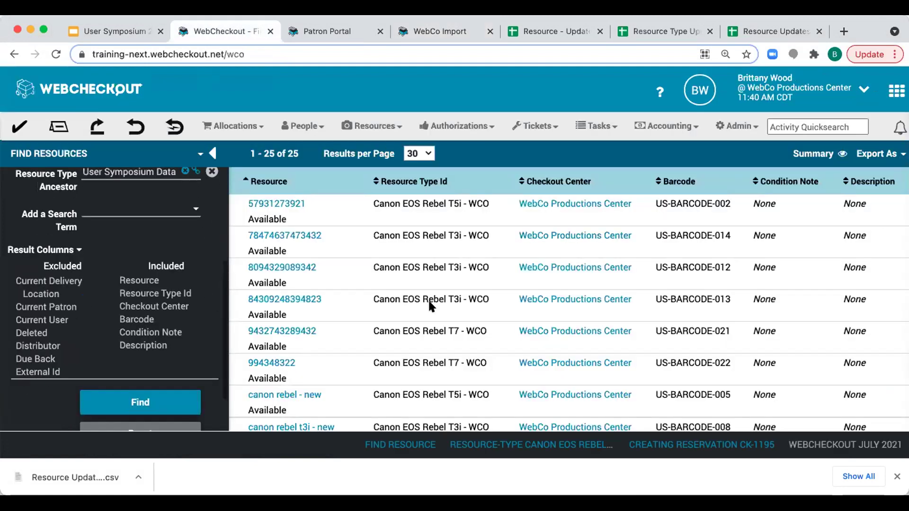
{"action": "left_click", "coordinate": [146, 402]}
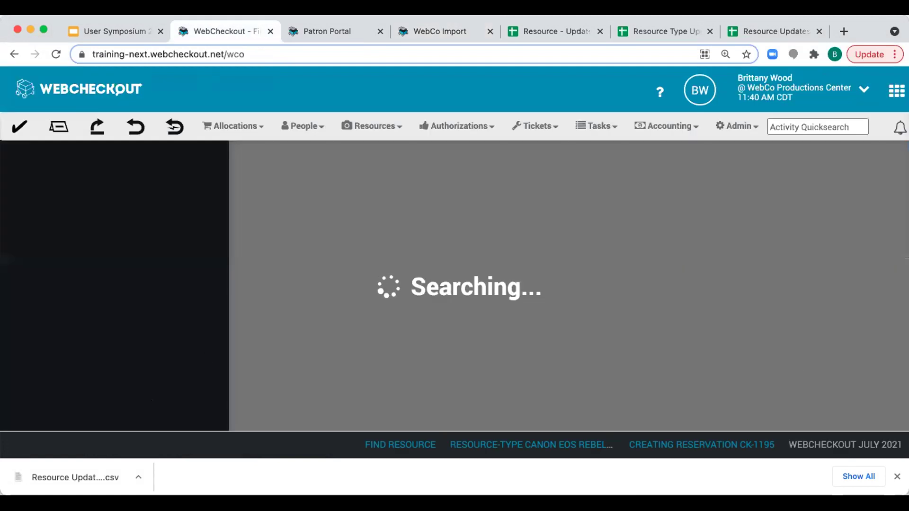
{"action": "left_click", "coordinate": [897, 477]}
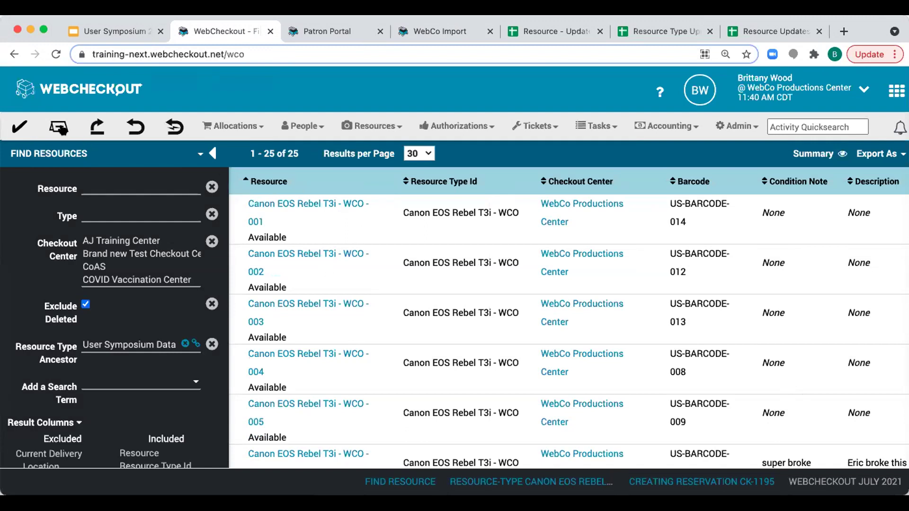
{"action": "left_click", "coordinate": [60, 127]}
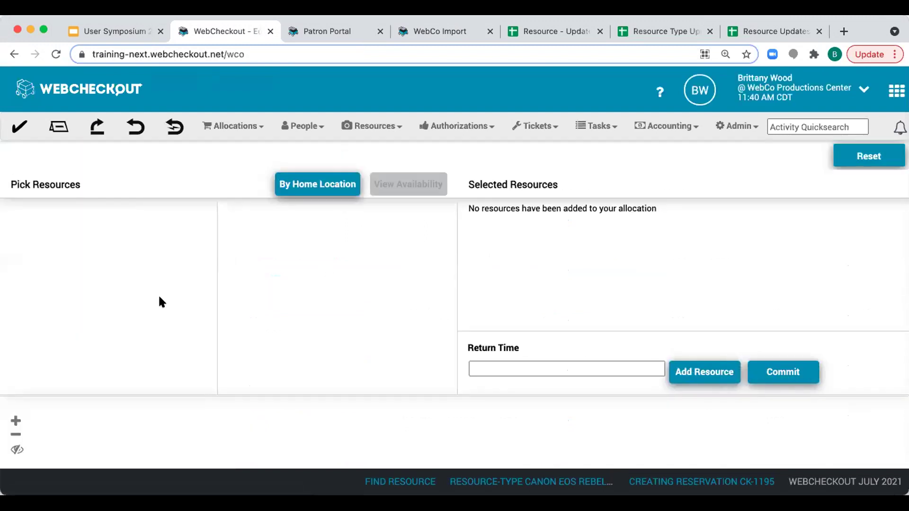
- Pick the User Symposium Data category and expand Canon EOS Rebel T3i to show units 001–008
{"action": "left_click", "coordinate": [75, 343]}
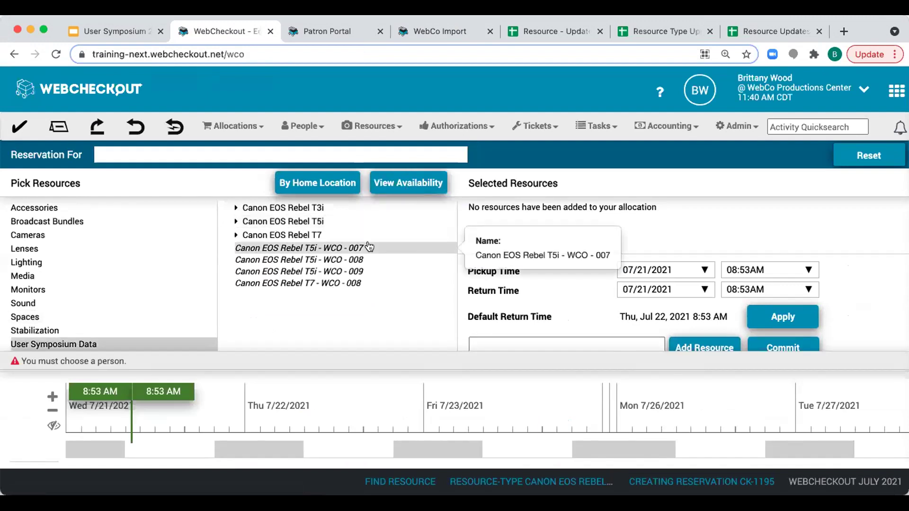
{"action": "left_click", "coordinate": [305, 207]}
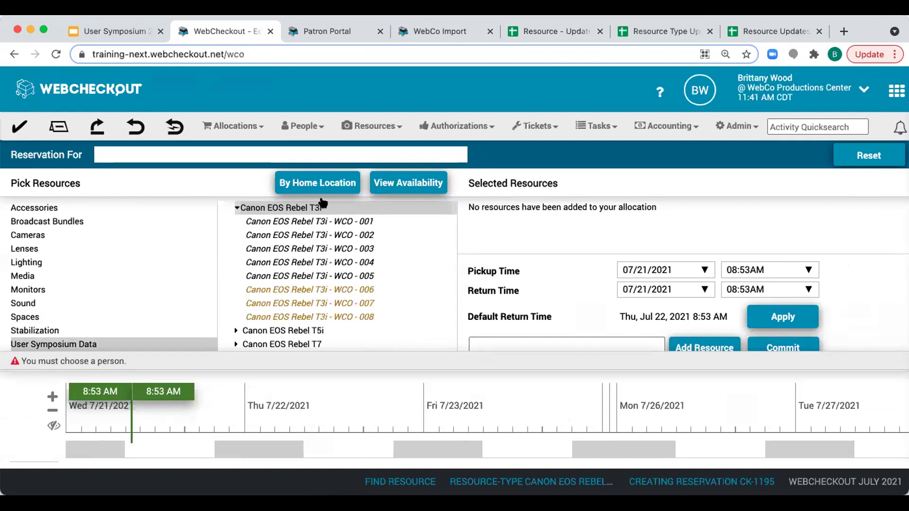
{"action": "mouse_move", "coordinate": [326, 296]}
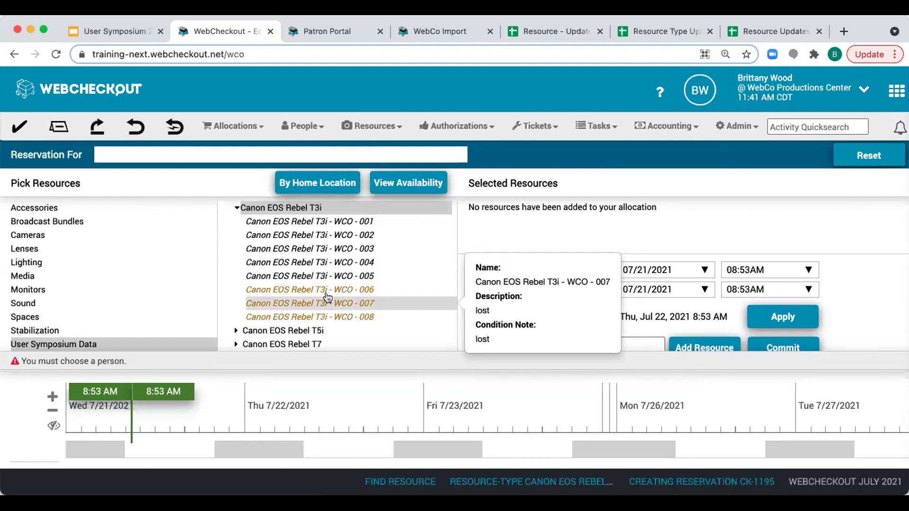
- Return to the Resource Updates File and select the LOOKUP, IMPORT and NONIMPORT column rows
{"action": "left_click", "coordinate": [762, 28]}
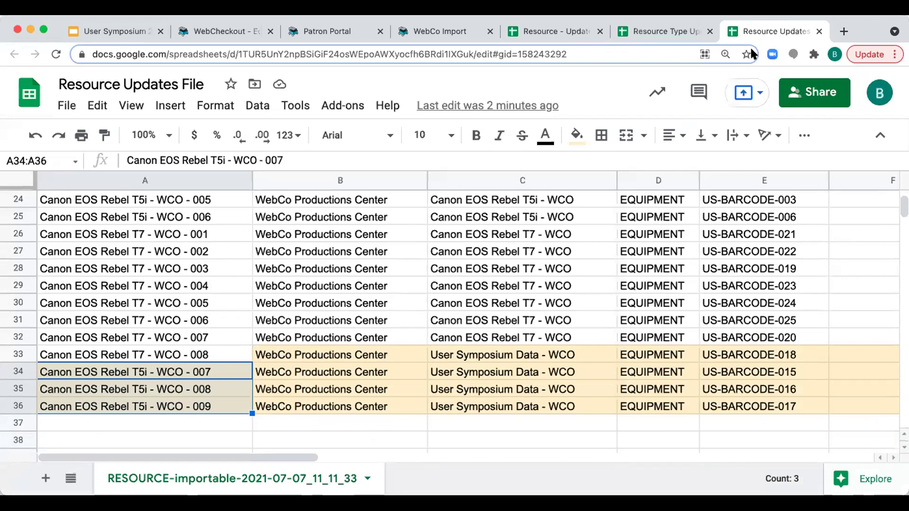
{"action": "scroll", "coordinate": [577, 269], "scroll_direction": "up", "scroll_amount": 8}
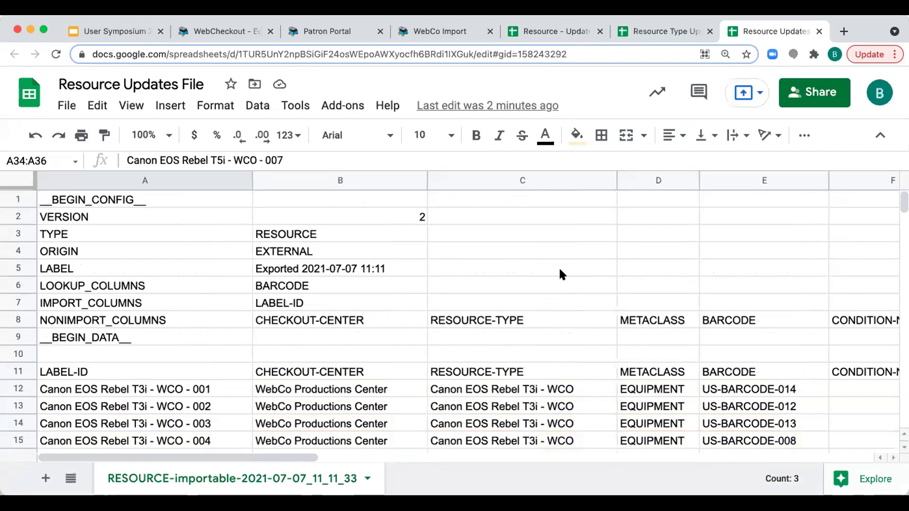
{"action": "left_click", "coordinate": [18, 280]}
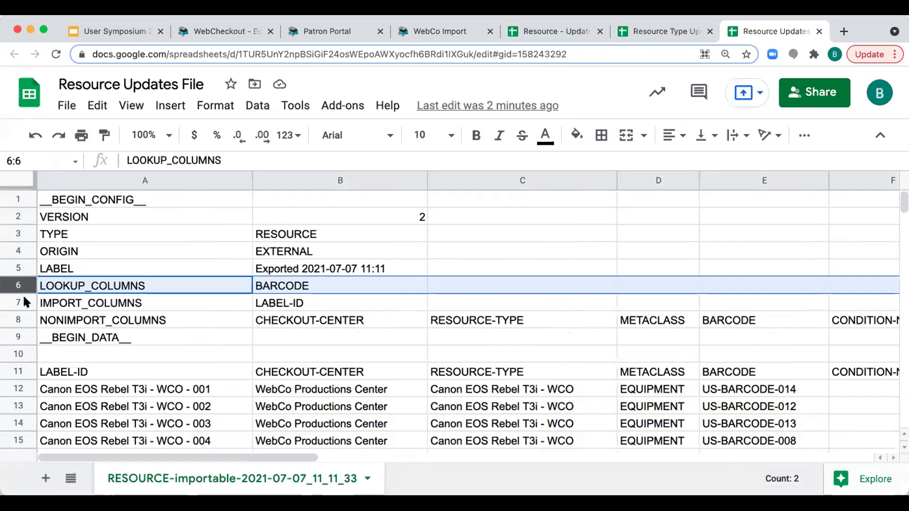
{"action": "left_click_drag", "start_coordinate": [23, 295], "coordinate": [22, 313]}
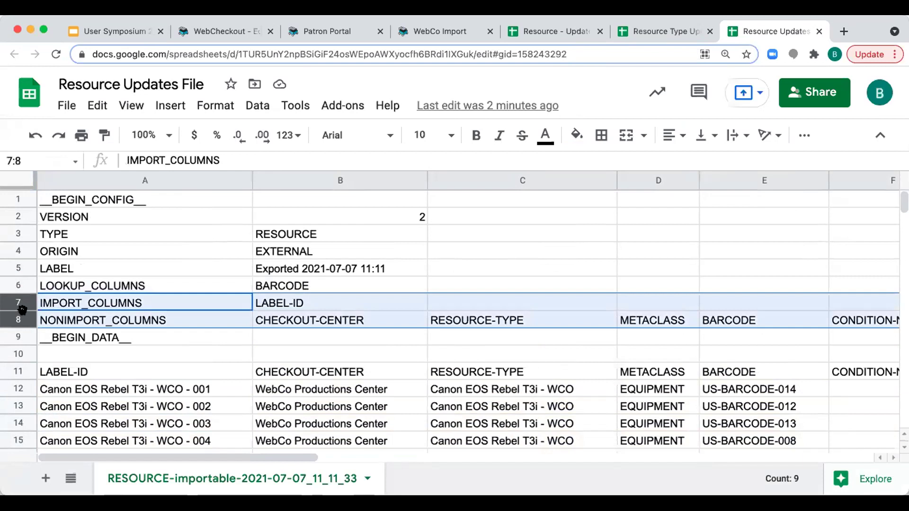
{"action": "left_click", "coordinate": [156, 301]}
{"action": "left_click", "coordinate": [17, 302]}
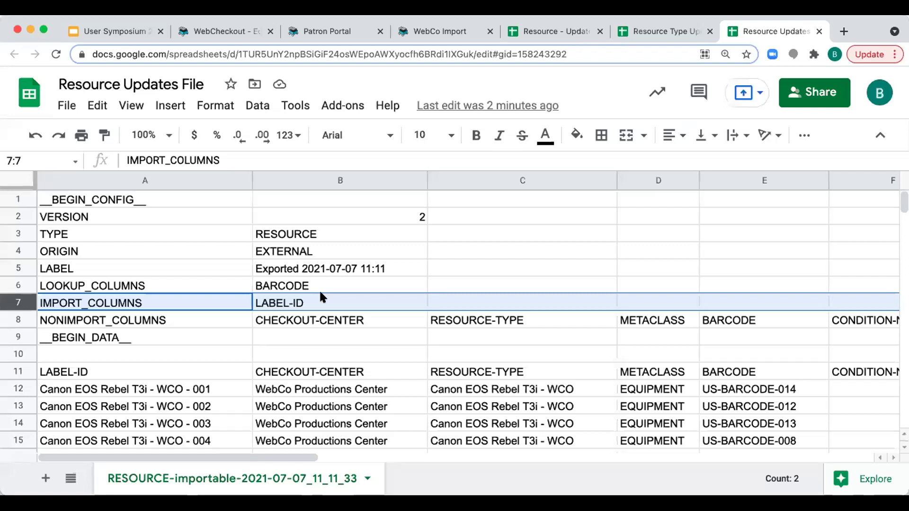
- Move LABEL-ID from B7 into an inserted cell at B8 under NONIMPORT_COLUMNS
{"action": "left_click", "coordinate": [316, 301]}
{"action": "key", "text": "super+c"}
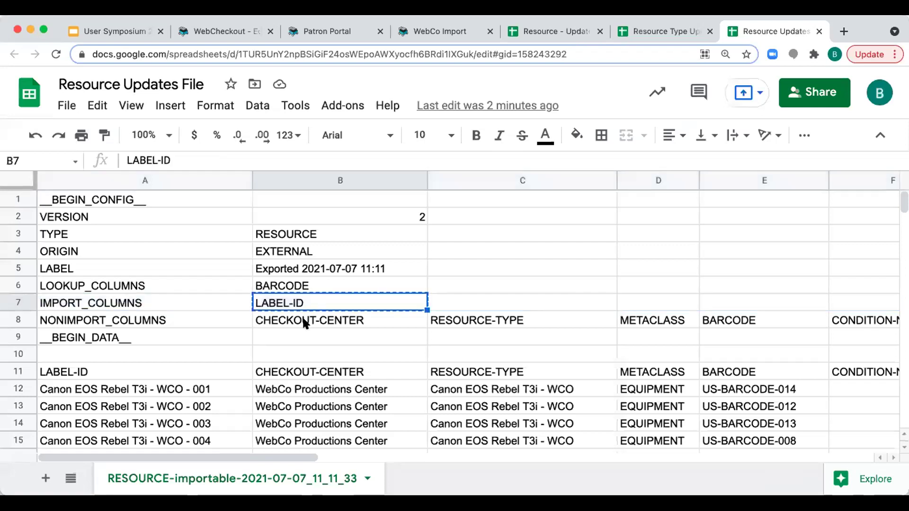
{"action": "left_click", "coordinate": [303, 317]}
{"action": "right_click", "coordinate": [304, 321]}
{"action": "mouse_move", "coordinate": [426, 339]}
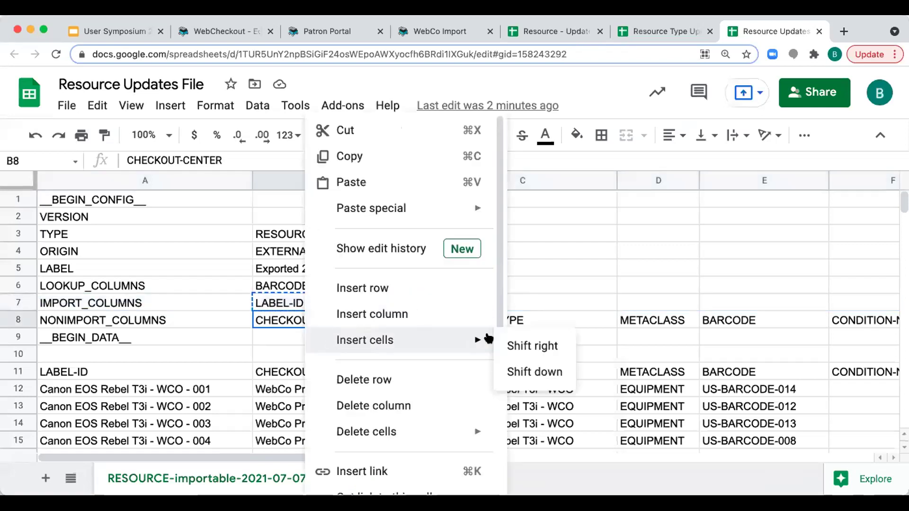
{"action": "left_click", "coordinate": [511, 345]}
{"action": "key", "text": "super+v"}
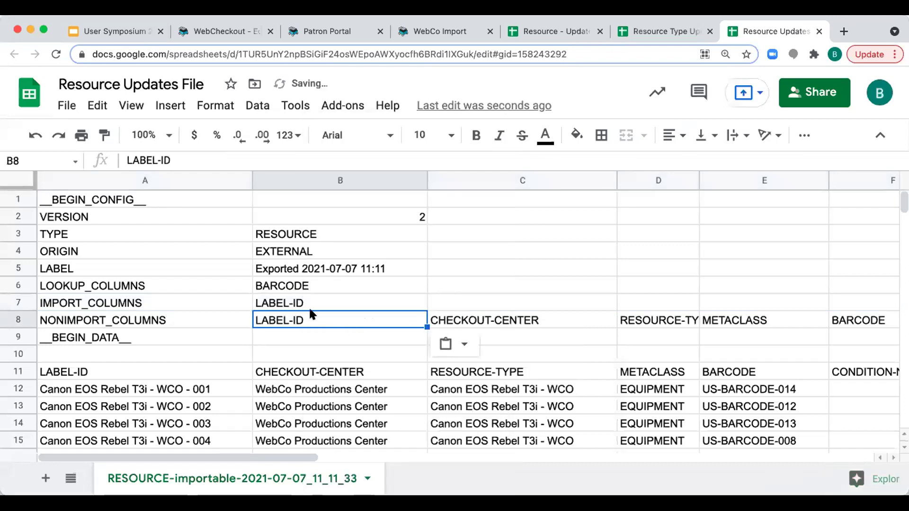
{"action": "left_click", "coordinate": [306, 301]}
{"action": "key", "text": "Delete"}
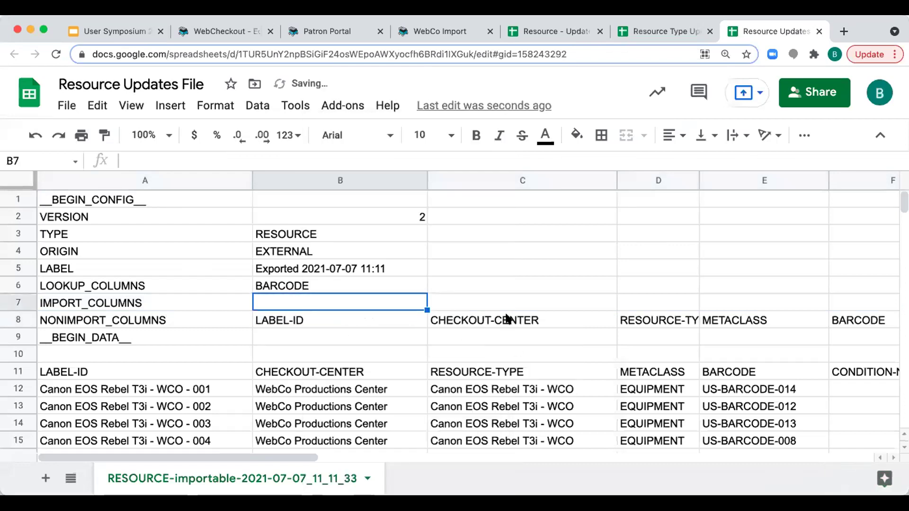
- Copy CHECKOUT-CENTER and RESOURCE-TYPE into B7:C7, then delete C8:D8 shifting cells left
{"action": "left_click", "coordinate": [506, 319]}
{"action": "left_click", "coordinate": [674, 318], "text": "shift"}
{"action": "key", "text": "super+c"}
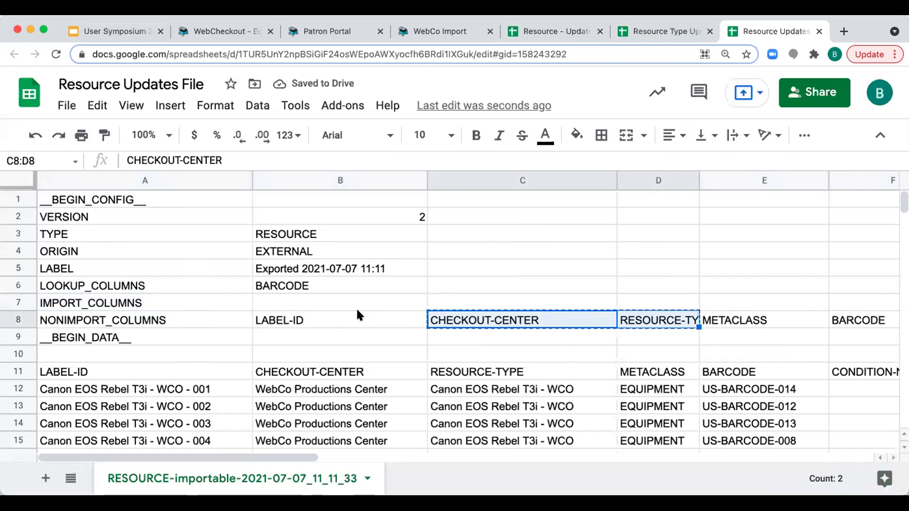
{"action": "left_click", "coordinate": [317, 302]}
{"action": "key", "text": "super+v"}
{"action": "left_click", "coordinate": [486, 319]}
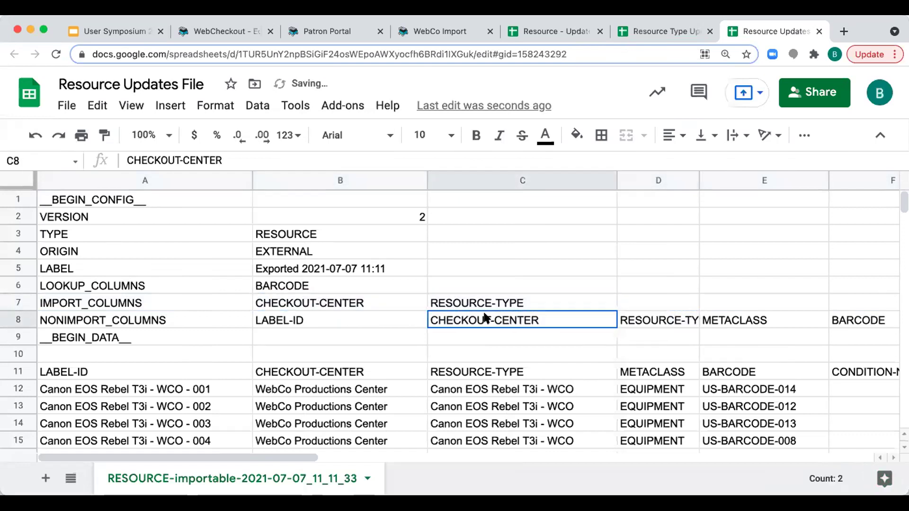
{"action": "left_click", "coordinate": [659, 318], "text": "shift"}
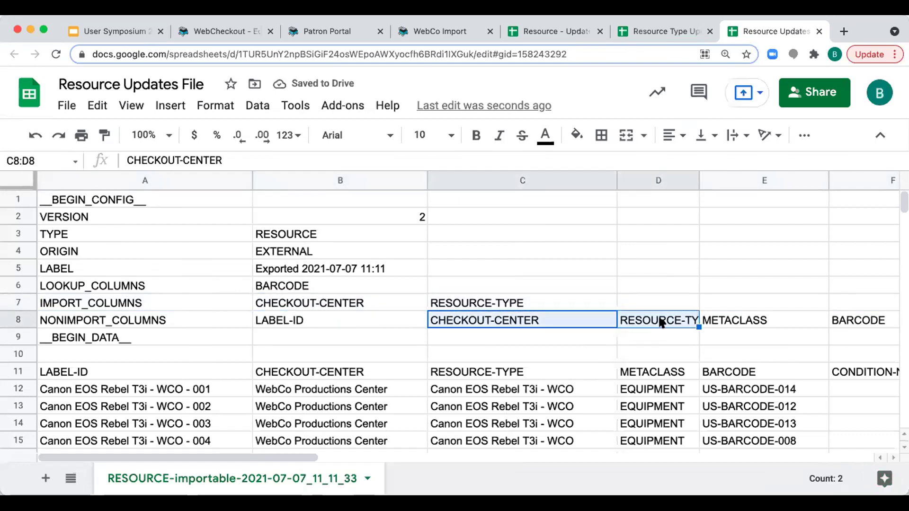
{"action": "right_click", "coordinate": [661, 322]}
{"action": "mouse_move", "coordinate": [719, 394]}
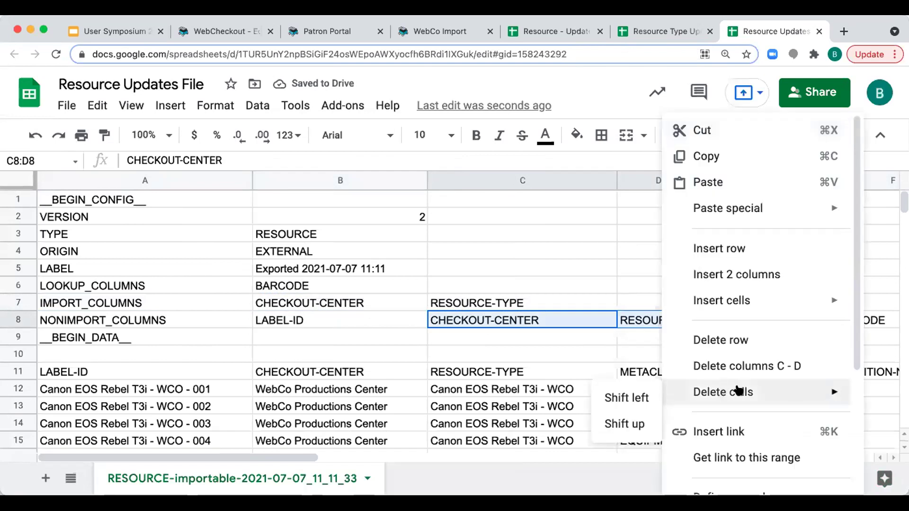
{"action": "left_click", "coordinate": [642, 398]}
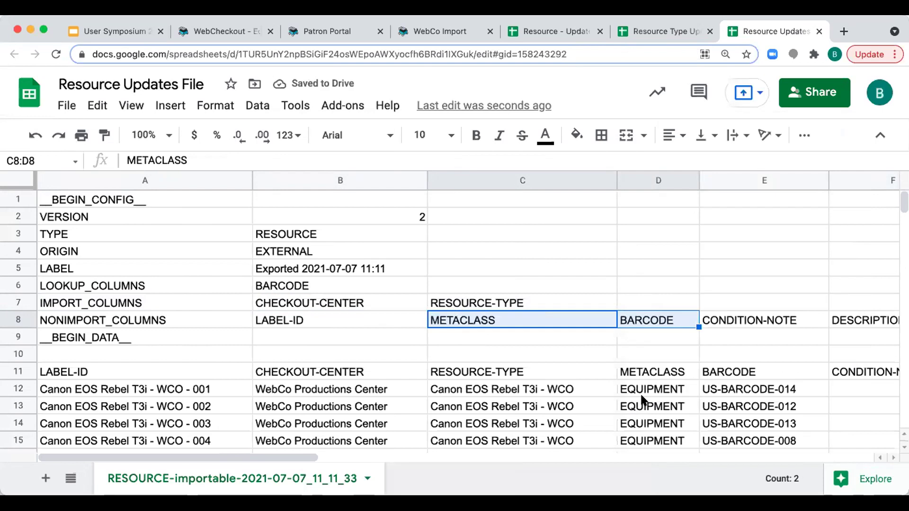
{"action": "scroll", "coordinate": [601, 344], "scroll_direction": "down", "scroll_amount": 3}
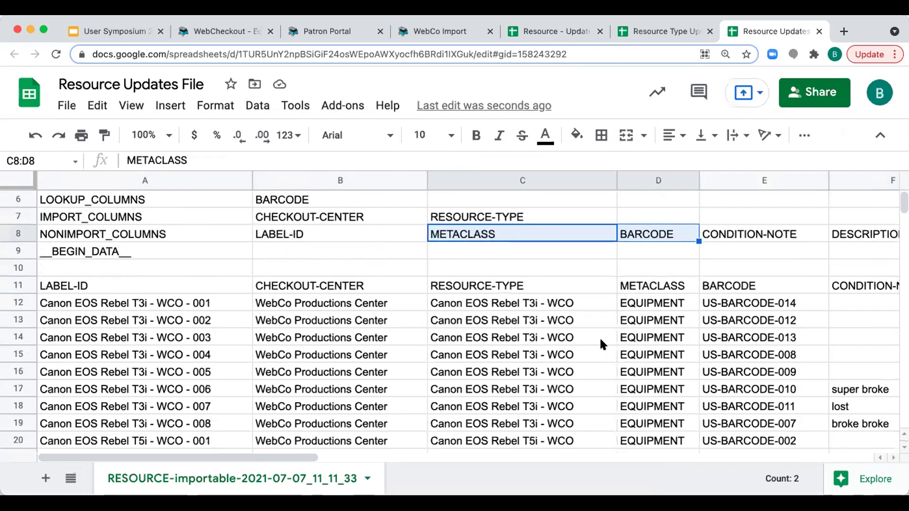
- Extend the Canon EOS Rebel T7 - WCO type from C32 down into row 33
{"action": "scroll", "coordinate": [602, 344], "scroll_direction": "down", "scroll_amount": 3}
{"action": "scroll", "coordinate": [600, 339], "scroll_direction": "down", "scroll_amount": 5}
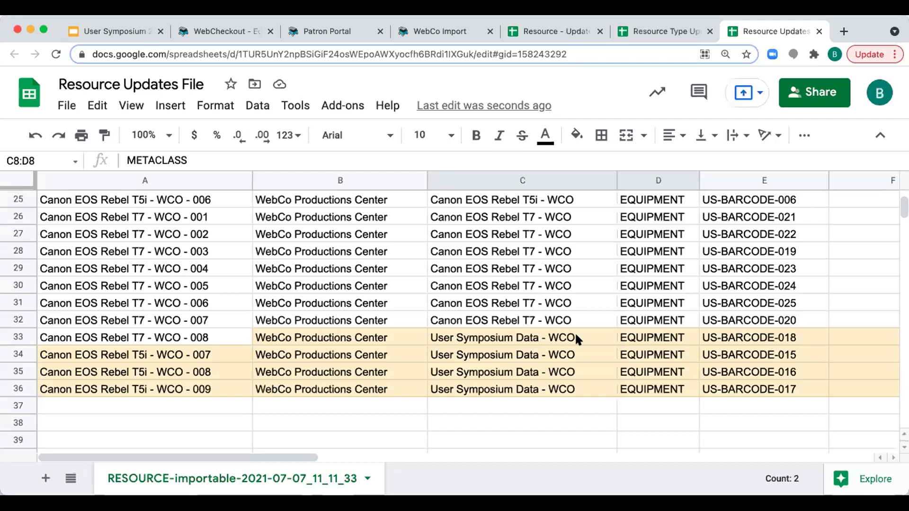
{"action": "left_click", "coordinate": [18, 337]}
{"action": "left_click", "coordinate": [597, 317]}
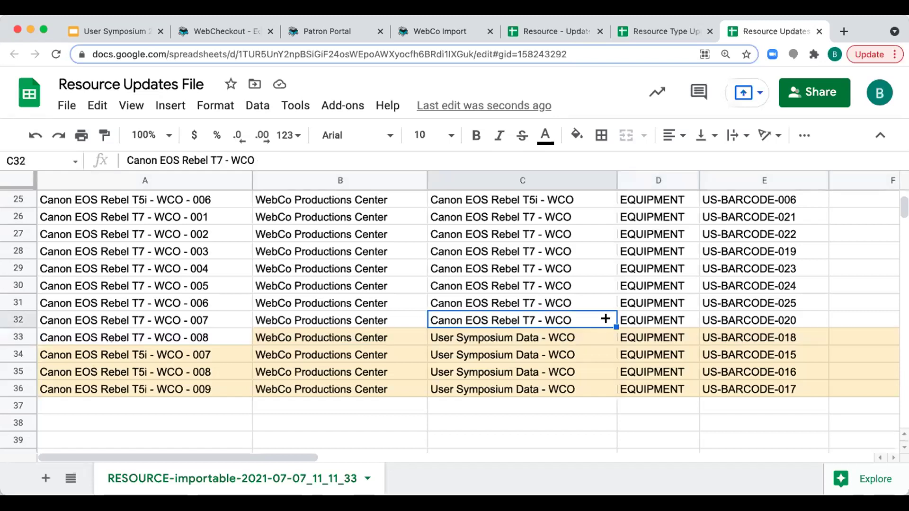
{"action": "left_click_drag", "start_coordinate": [613, 328], "coordinate": [590, 336]}
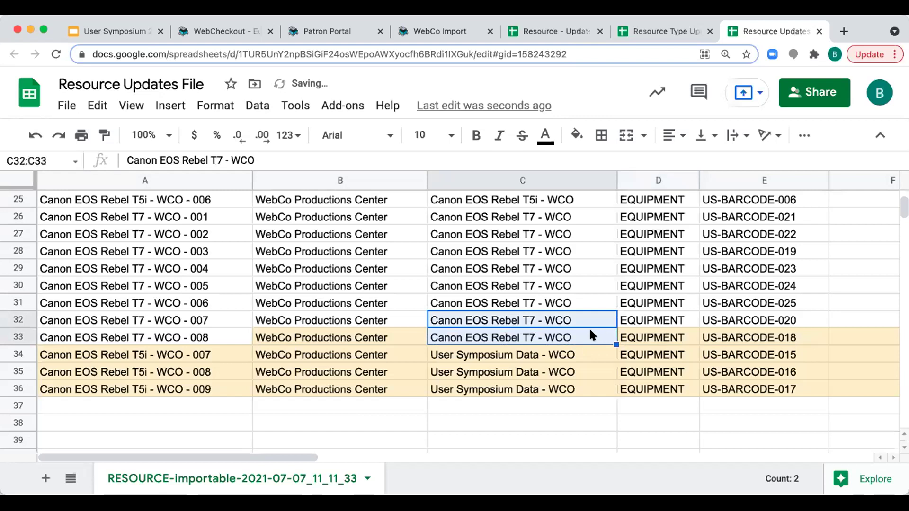
- Copy Canon EOS Rebel T5i - WCO from C25 into cells C34, C35 and C36
{"action": "scroll", "coordinate": [568, 252], "scroll_direction": "up", "scroll_amount": 1}
{"action": "left_click", "coordinate": [568, 234]}
{"action": "key", "text": "ctrl+c"}
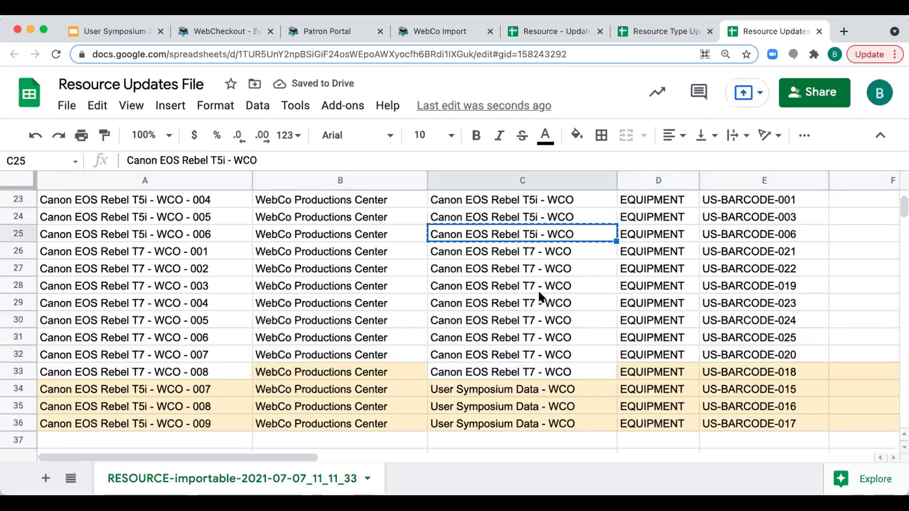
{"action": "scroll", "coordinate": [516, 331], "scroll_direction": "down", "scroll_amount": 1}
{"action": "left_click", "coordinate": [516, 354]}
{"action": "key", "text": "ctrl+v"}
{"action": "left_click", "coordinate": [516, 371]}
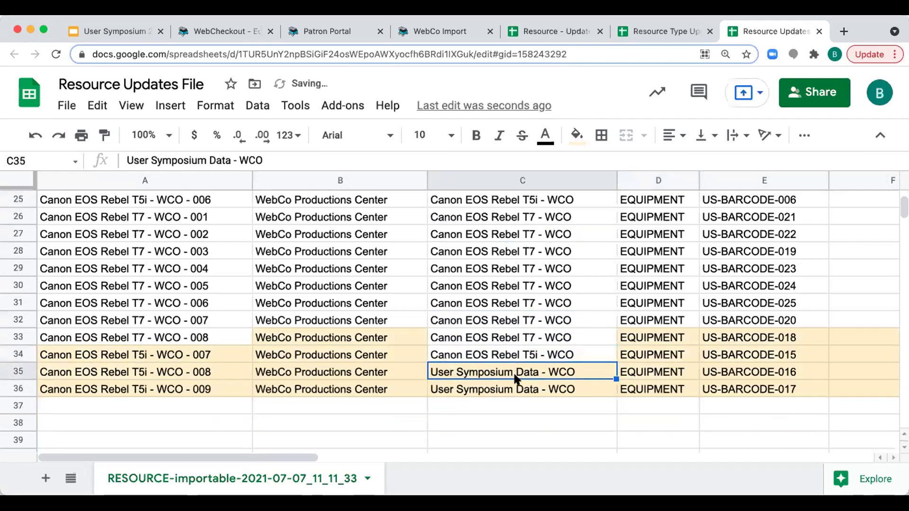
{"action": "key", "text": "ctrl+v"}
{"action": "left_click", "coordinate": [515, 388]}
{"action": "key", "text": "ctrl+v"}
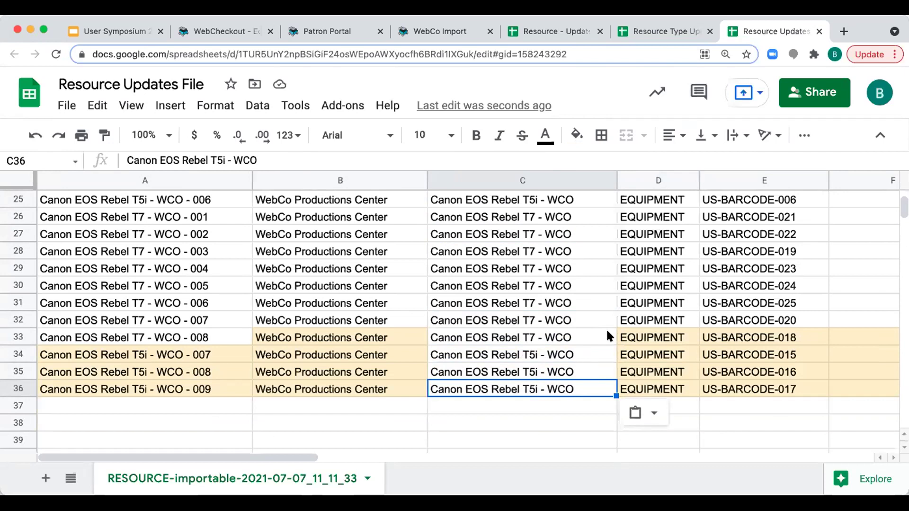
- Select rows 17 through 19
{"action": "scroll", "coordinate": [607, 331], "scroll_direction": "up", "scroll_amount": 3}
{"action": "scroll", "coordinate": [607, 336], "scroll_direction": "right", "scroll_amount": 5}
{"action": "scroll", "coordinate": [607, 336], "scroll_direction": "up", "scroll_amount": 2}
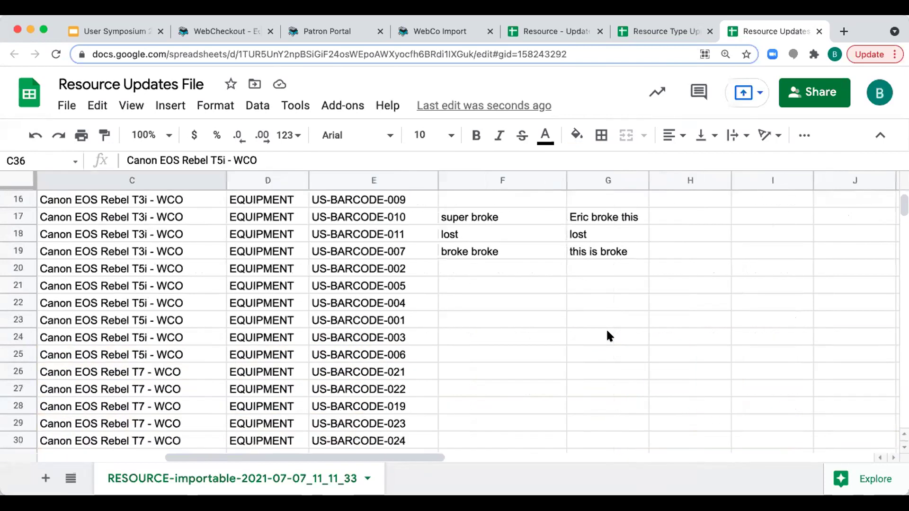
{"action": "left_click_drag", "start_coordinate": [16, 267], "coordinate": [15, 296]}
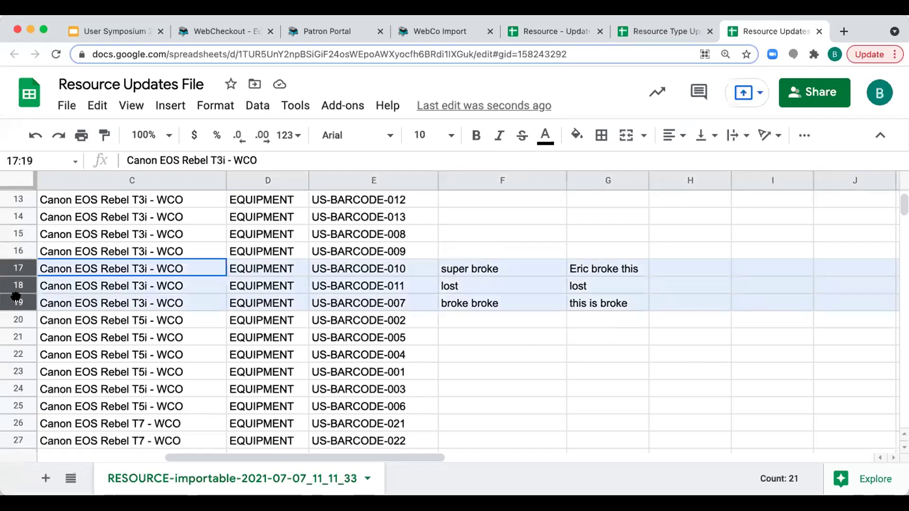
- Fill the selected T3i rows 17–19 ('super broke', 'lost', 'broke broke') with light pink
{"action": "left_click", "coordinate": [576, 135]}
{"action": "left_click", "coordinate": [599, 232]}
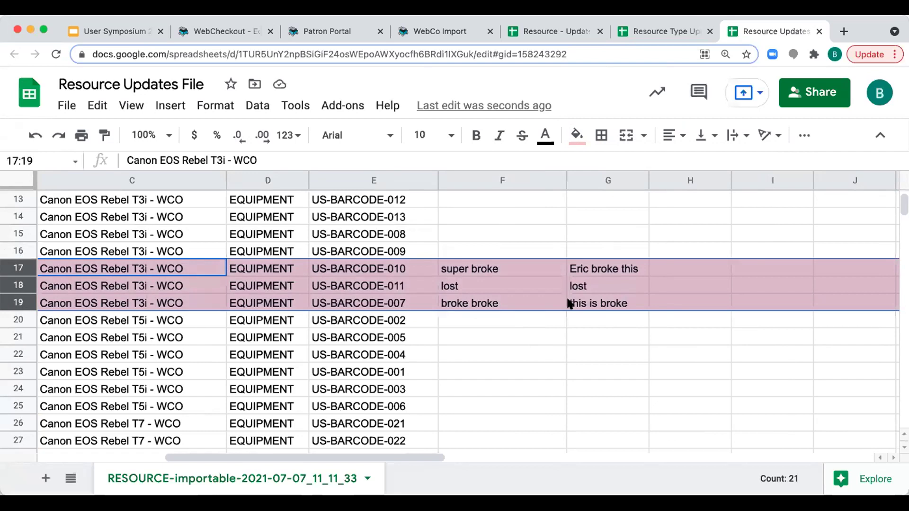
{"action": "scroll", "coordinate": [549, 301], "scroll_direction": "left", "scroll_amount": 3}
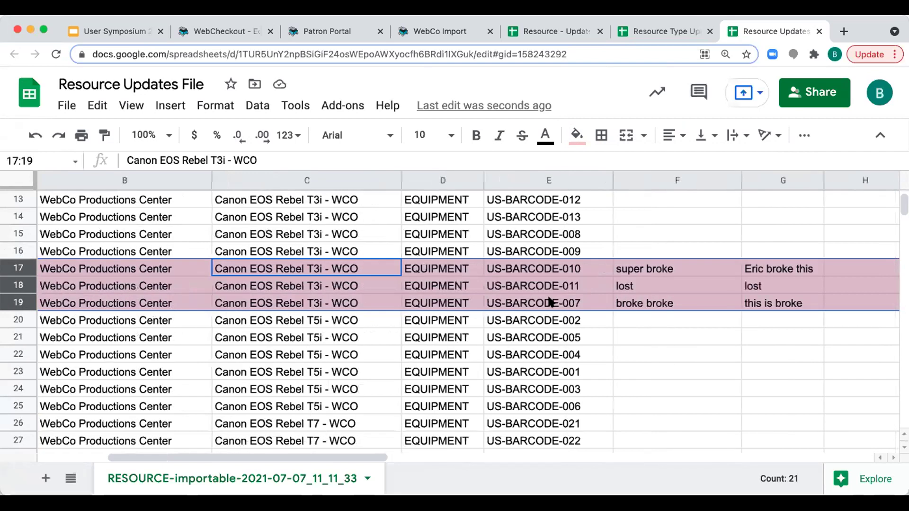
{"action": "scroll", "coordinate": [548, 301], "scroll_direction": "left", "scroll_amount": 3}
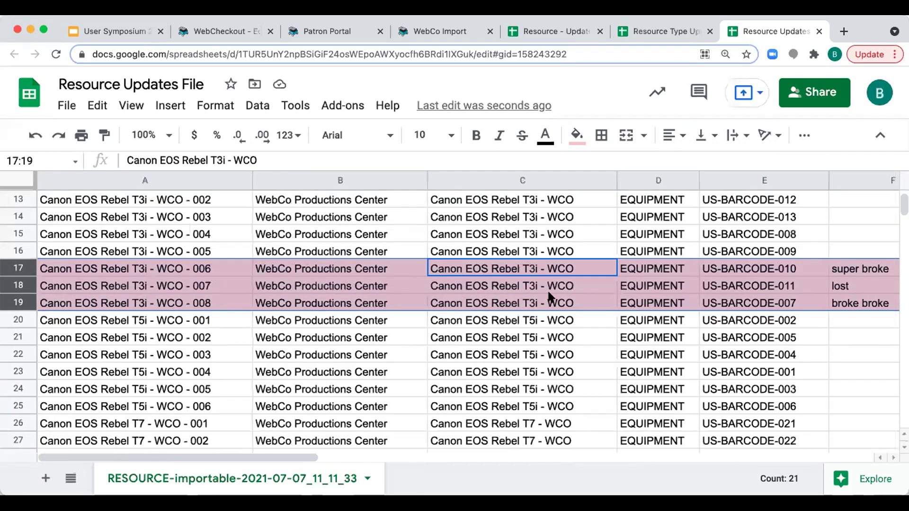
- Switch the WebCheckout session to the Decommissioned Equipment checkout center
{"action": "left_click", "coordinate": [247, 28]}
{"action": "left_click", "coordinate": [770, 97]}
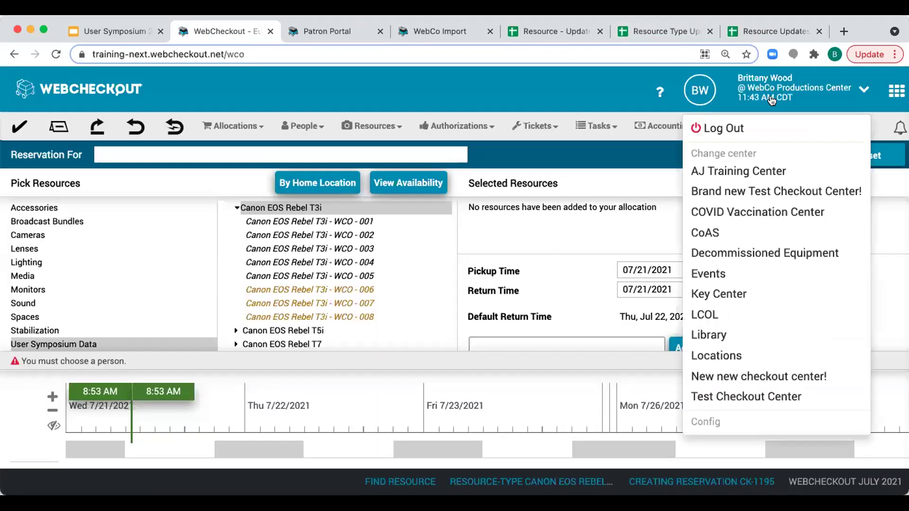
{"action": "left_click", "coordinate": [765, 251]}
{"action": "left_click", "coordinate": [561, 199]}
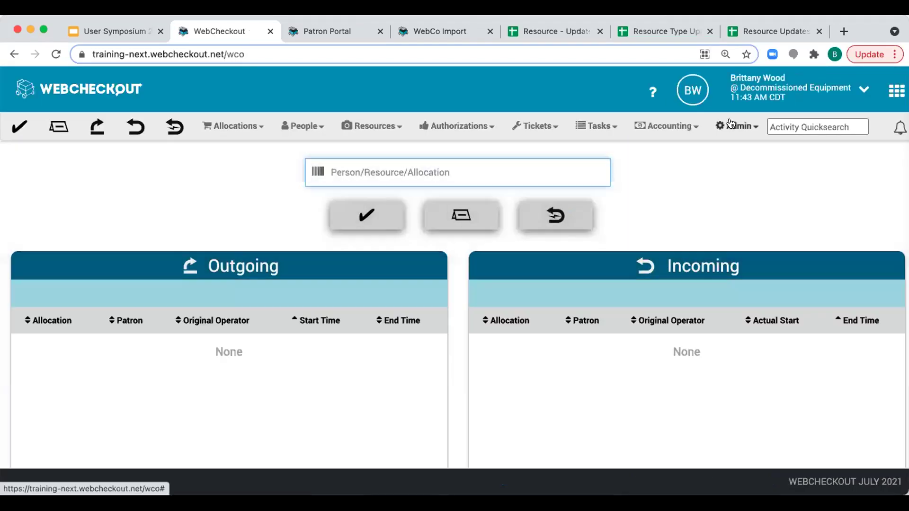
- Copy the Decommissioned Equipment name from the Checkout Center settings
{"action": "left_click", "coordinate": [733, 125]}
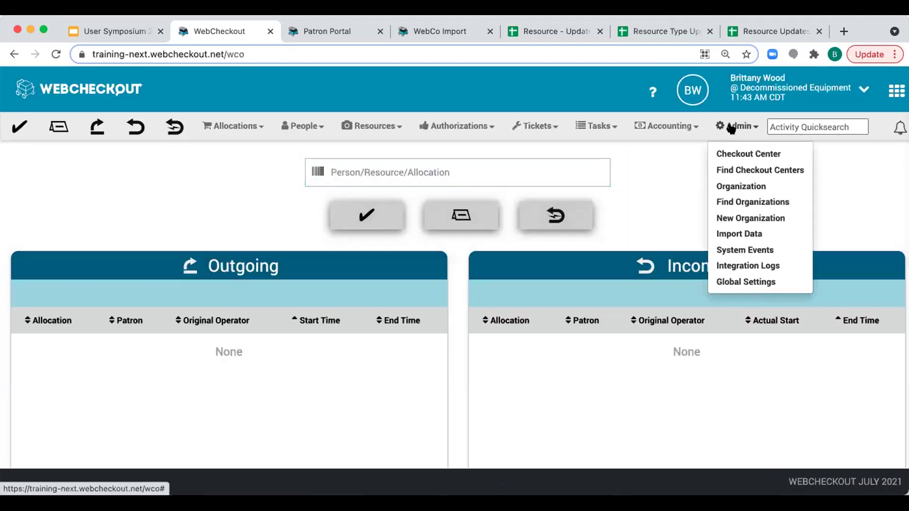
{"action": "left_click", "coordinate": [734, 153]}
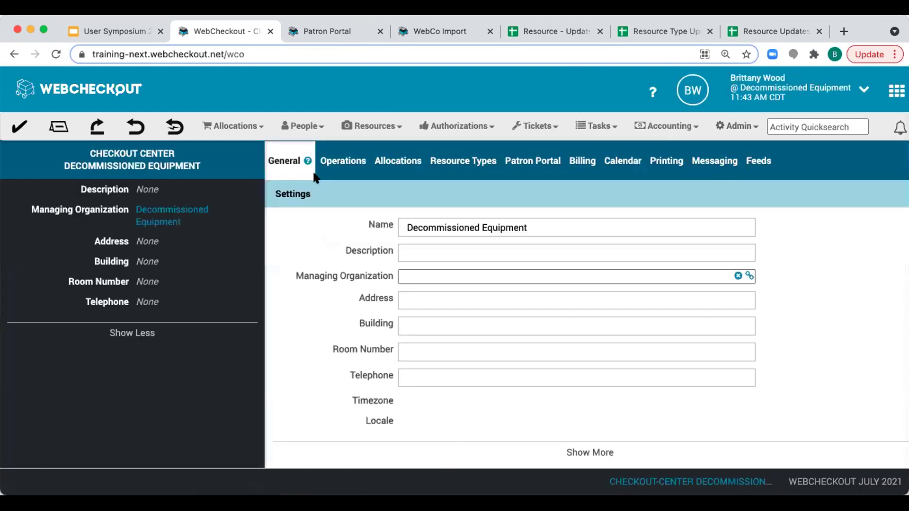
{"action": "triple_click", "coordinate": [466, 227]}
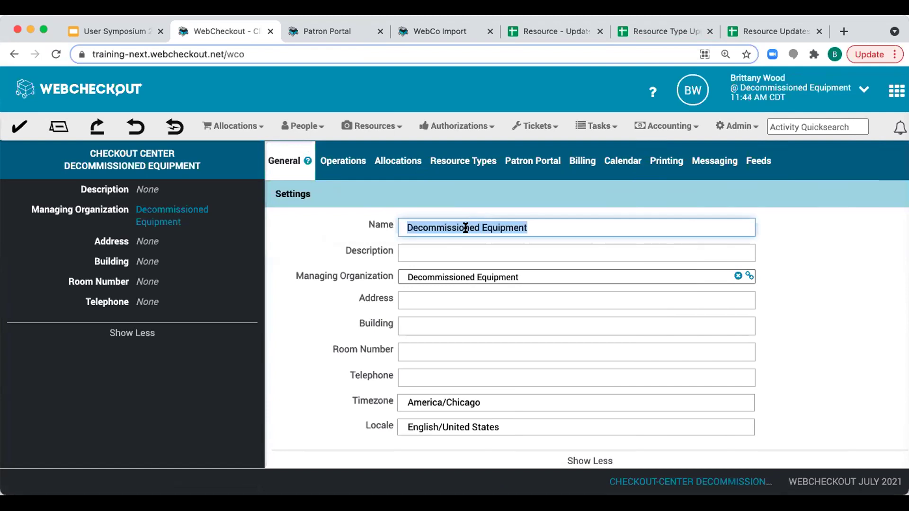
{"action": "left_click", "coordinate": [766, 30]}
- Paste 'Decommissioned Equipment' into B17 and fill it down through B19
{"action": "left_click", "coordinate": [368, 270]}
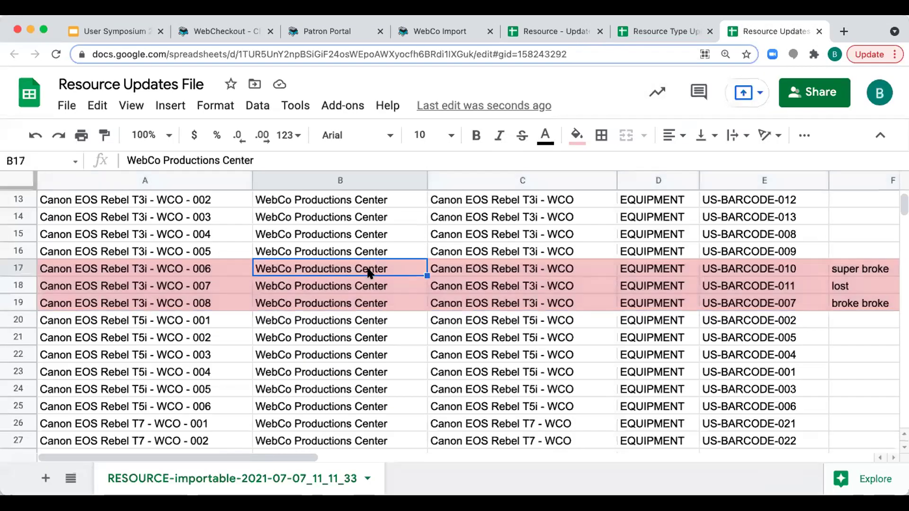
{"action": "key", "text": "ctrl+v"}
{"action": "key", "text": "Down"}
{"action": "left_click", "coordinate": [416, 268]}
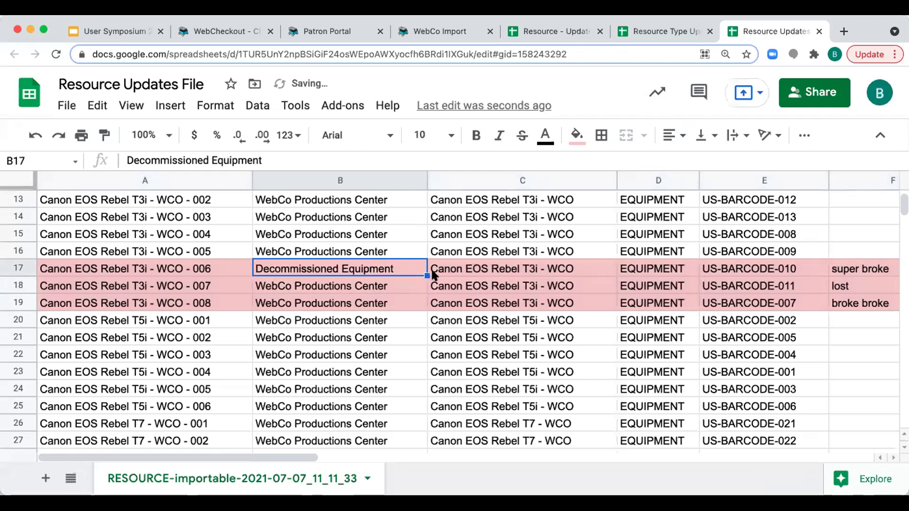
{"action": "left_click_drag", "start_coordinate": [417, 272], "coordinate": [423, 301]}
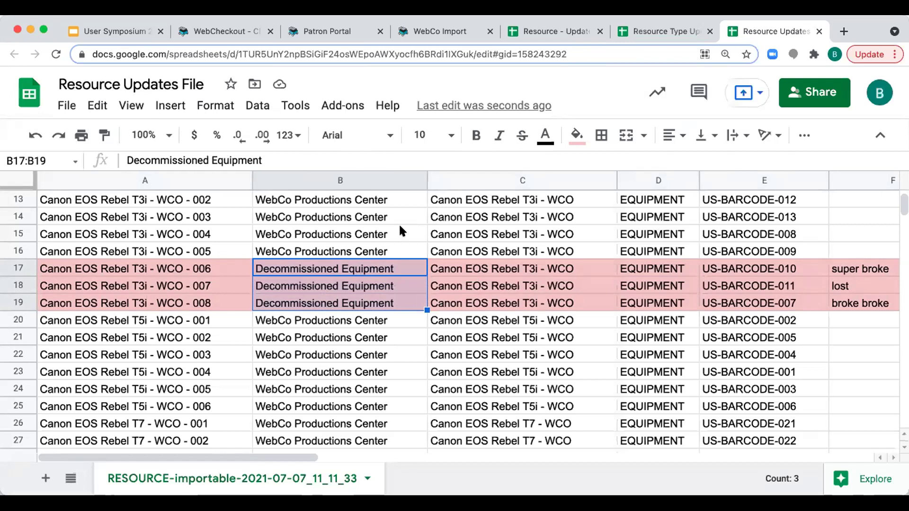
{"action": "left_click", "coordinate": [244, 31]}
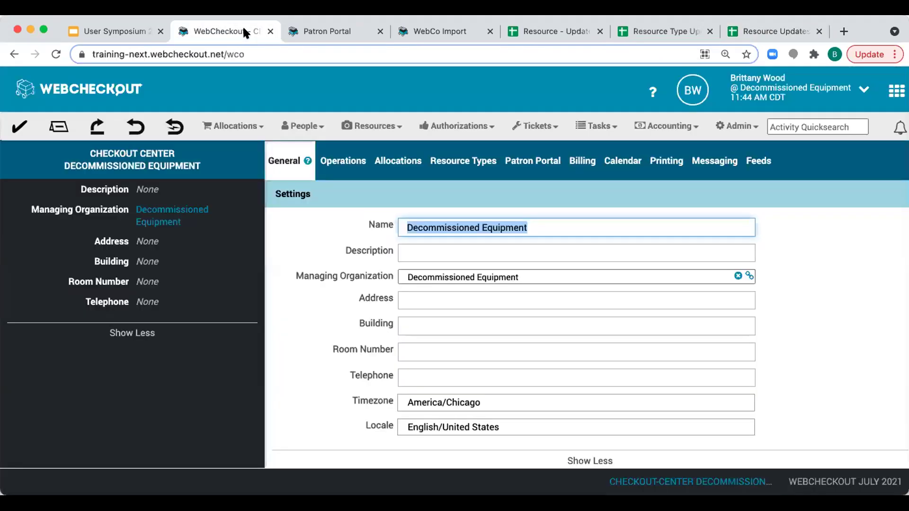
- Find Decommissioned Type via Type Quicksearch and copy its Resource Type ID from the Admin tab
{"action": "left_click", "coordinate": [378, 125]}
{"action": "left_click", "coordinate": [402, 353]}
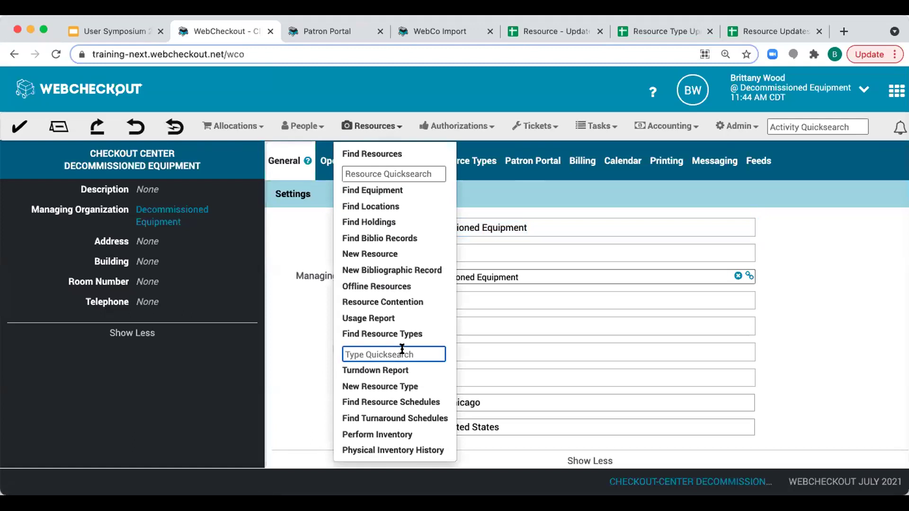
{"action": "type", "text": "decomi"}
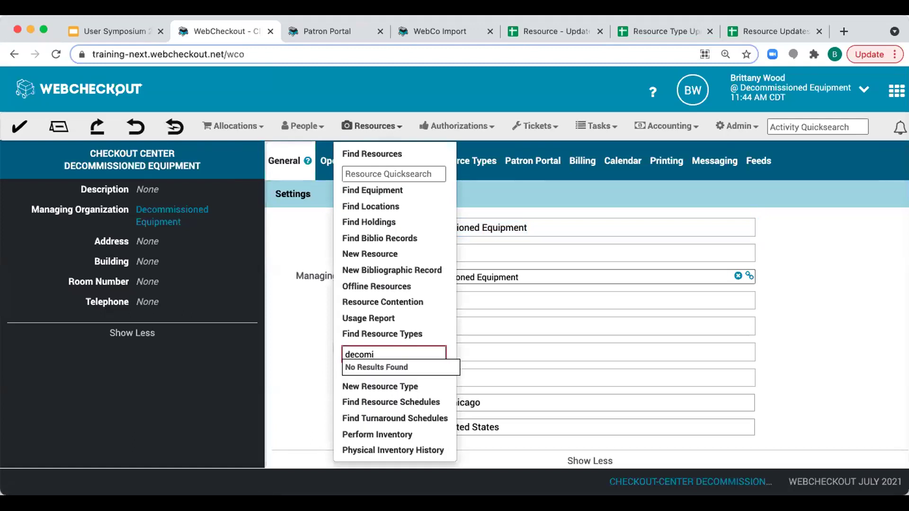
{"action": "key", "text": "BackSpace"}
{"action": "key", "text": "BackSpace"}
{"action": "left_click", "coordinate": [425, 455]}
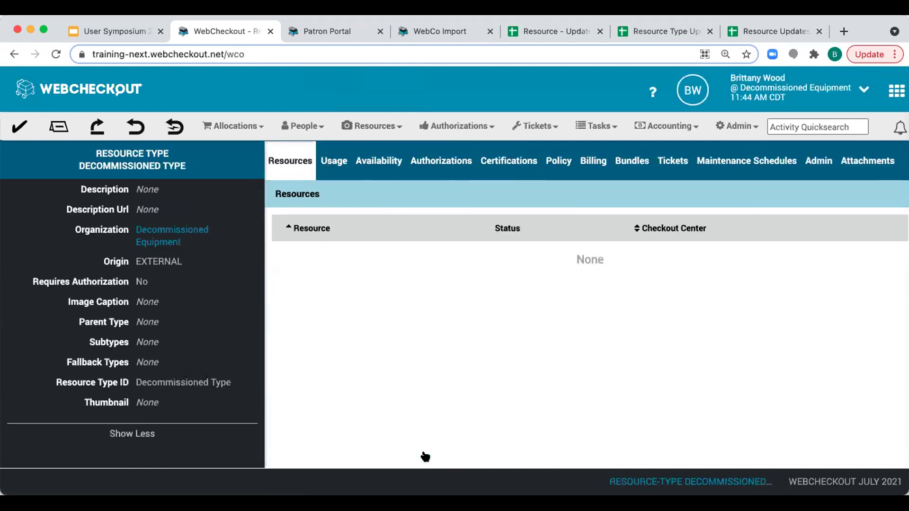
{"action": "left_click", "coordinate": [817, 163]}
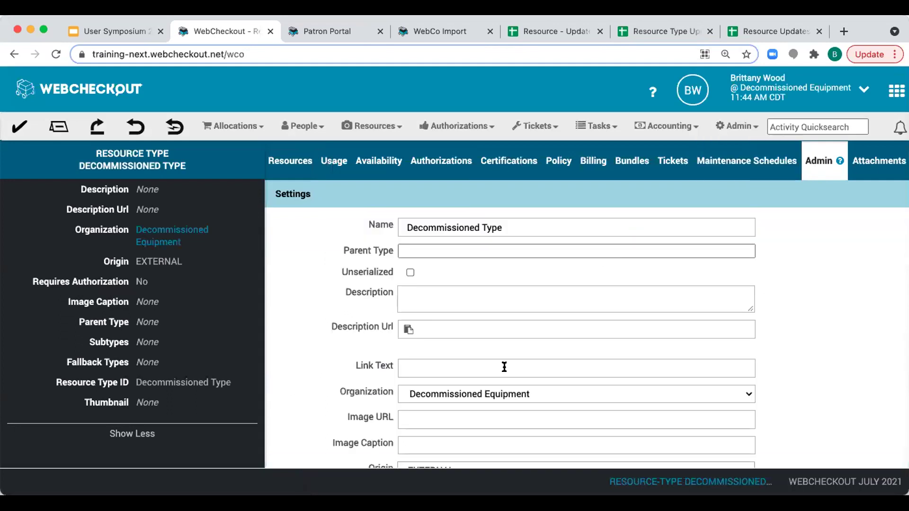
{"action": "scroll", "coordinate": [503, 367], "scroll_direction": "down", "scroll_amount": 3}
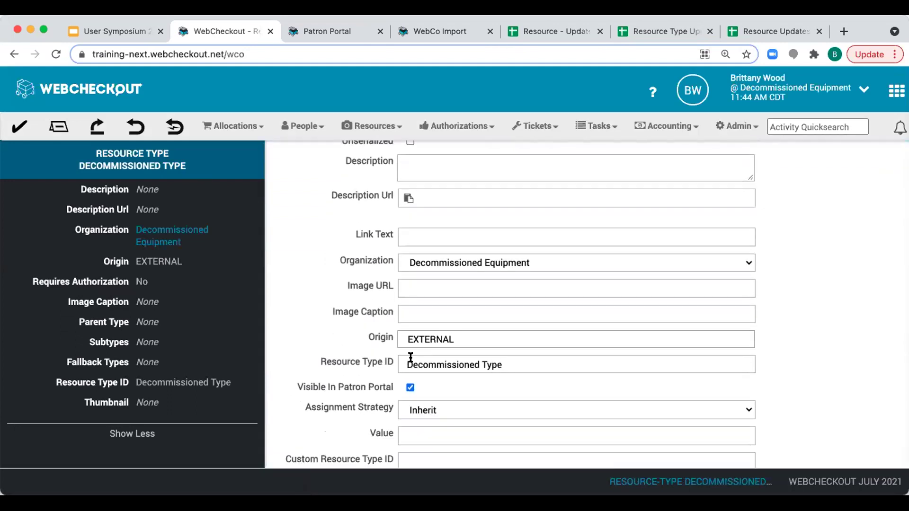
{"action": "left_click_drag", "start_coordinate": [407, 364], "coordinate": [502, 364]}
{"action": "key", "text": "ctrl+c"}
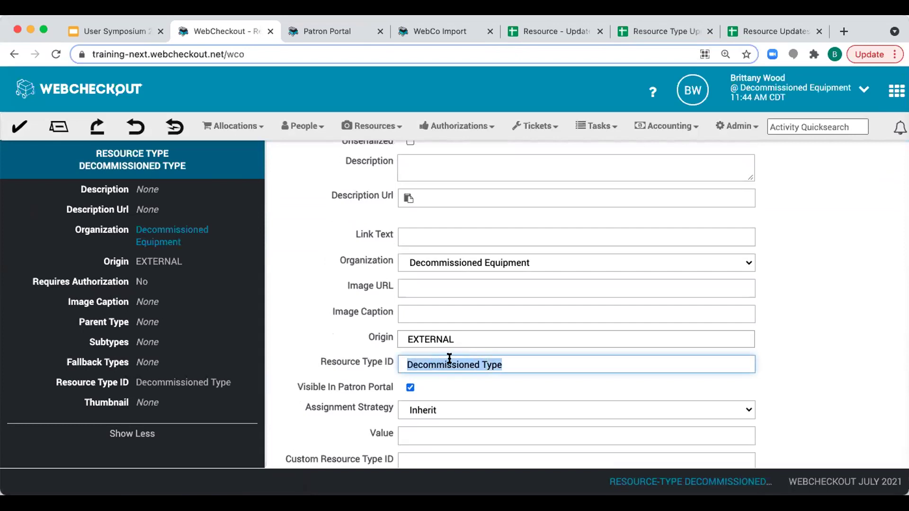
{"action": "left_click", "coordinate": [740, 24]}
- Paste 'Decommissioned Type' into C17 and fill it down through C19
{"action": "left_click", "coordinate": [512, 269]}
{"action": "scroll", "coordinate": [512, 270], "scroll_direction": "up", "scroll_amount": 2}
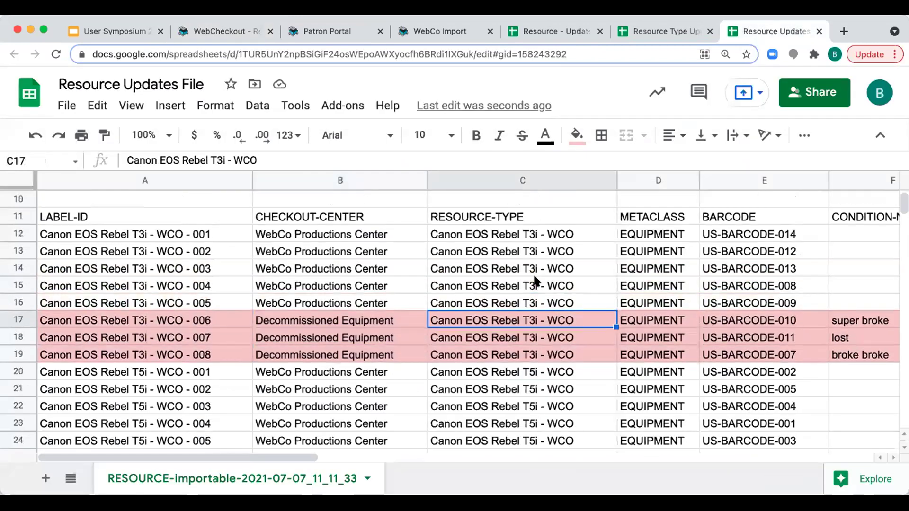
{"action": "scroll", "coordinate": [526, 338], "scroll_direction": "down", "scroll_amount": 2}
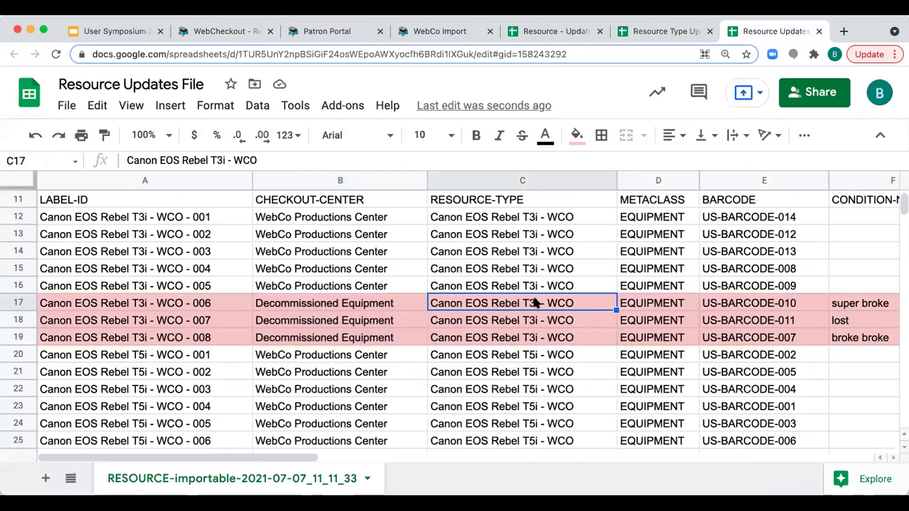
{"action": "triple_click", "coordinate": [536, 296]}
{"action": "key", "text": "ctrl+v"}
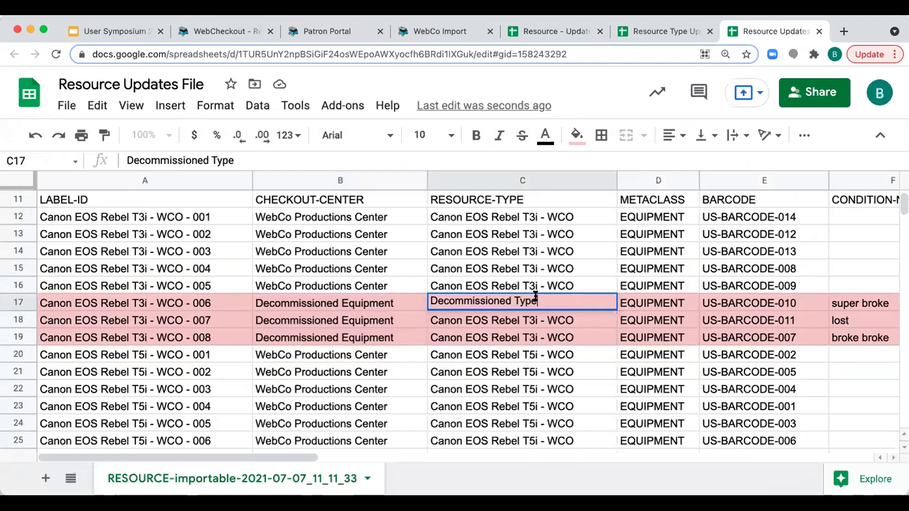
{"action": "key", "text": "Return"}
{"action": "key", "text": "Up"}
{"action": "left_click_drag", "start_coordinate": [615, 310], "coordinate": [609, 331]}
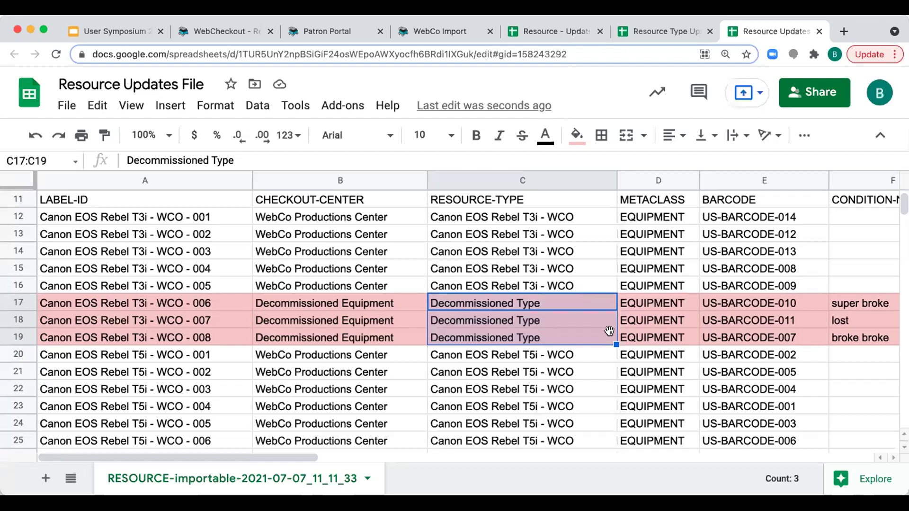
- Download the sheet as a comma-separated values (.csv) file
{"action": "left_click", "coordinate": [63, 107]}
{"action": "mouse_move", "coordinate": [101, 318]}
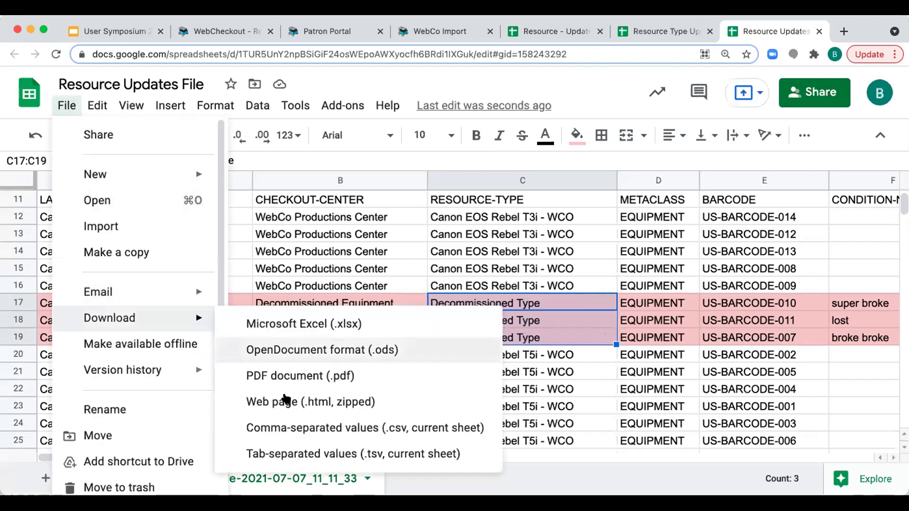
{"action": "left_click", "coordinate": [286, 426]}
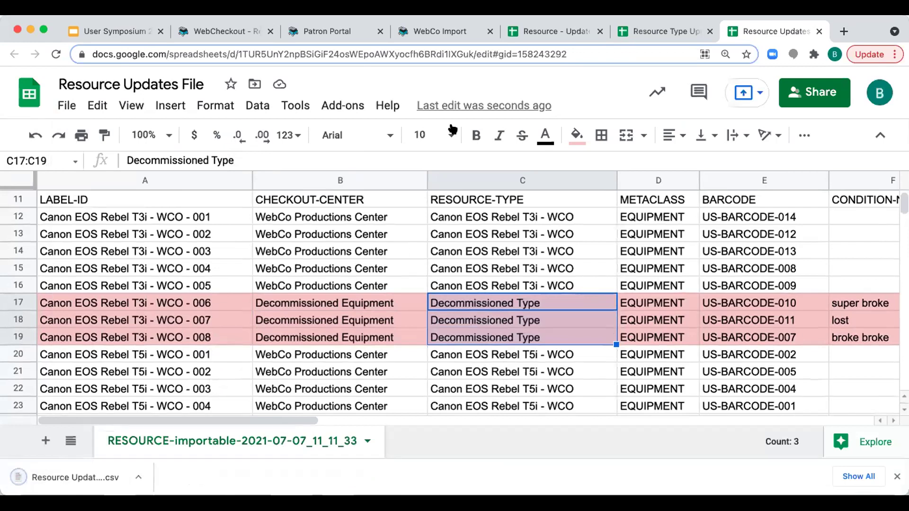
{"action": "left_click", "coordinate": [441, 28]}
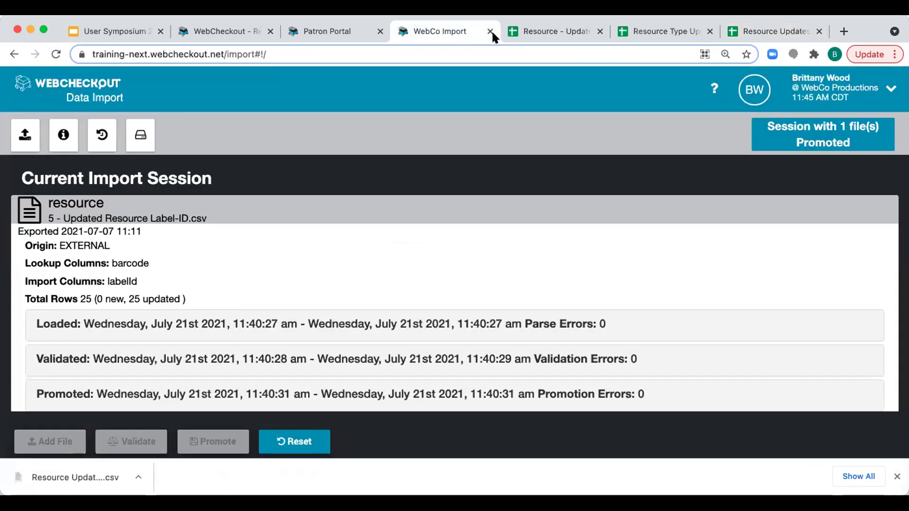
- Reset the finished import session and back up the database
{"action": "left_click", "coordinate": [292, 445]}
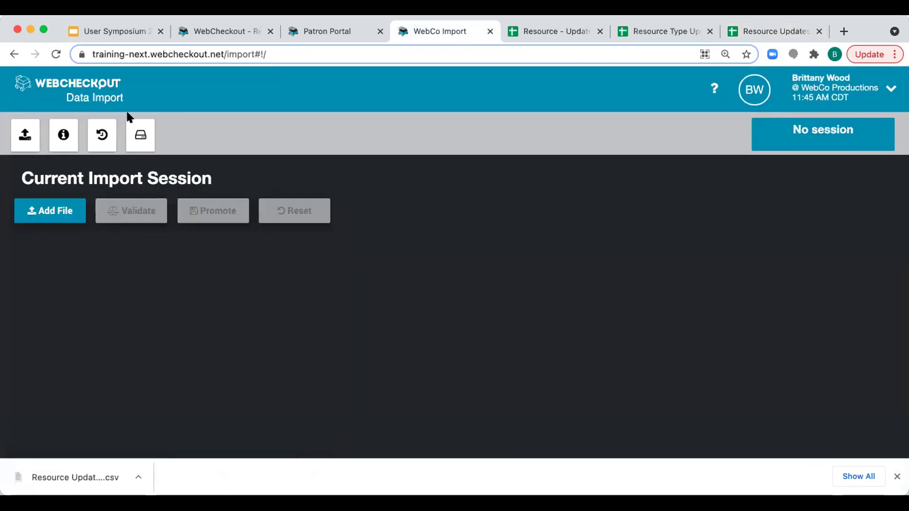
{"action": "left_click", "coordinate": [137, 135]}
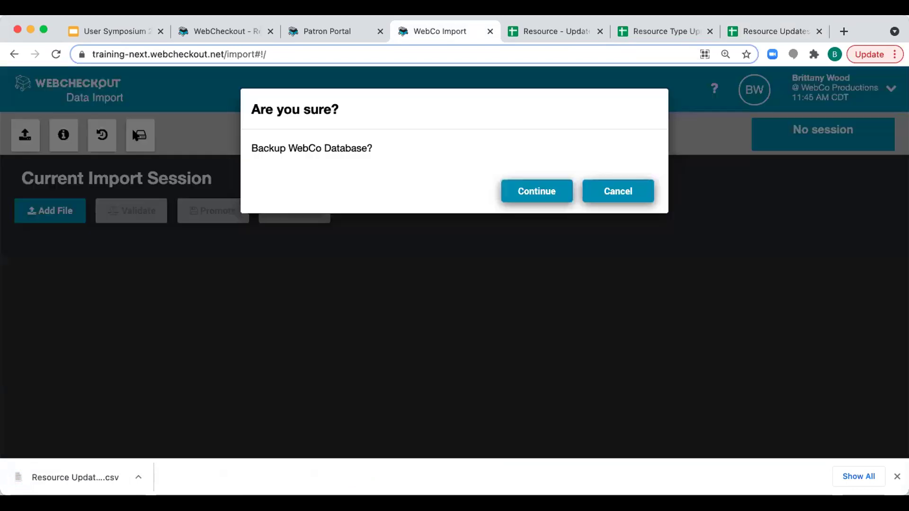
{"action": "left_click", "coordinate": [526, 199]}
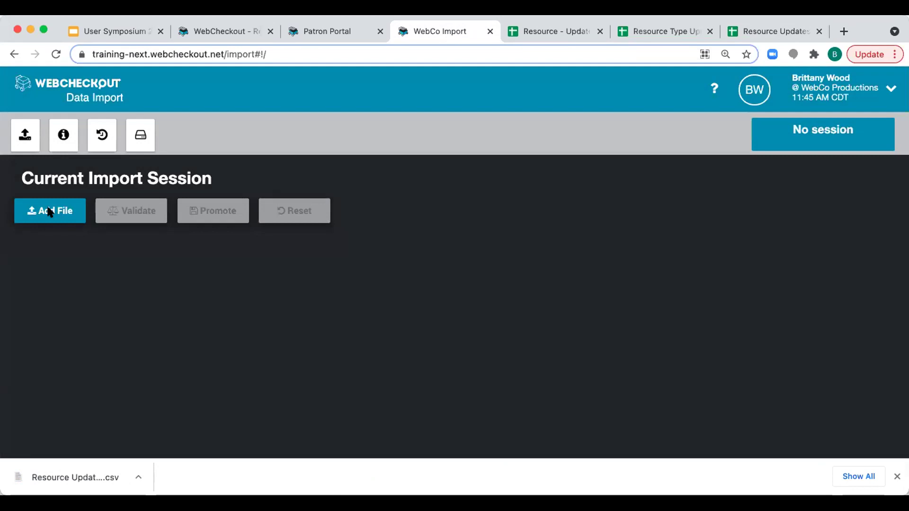
- Add '6 - Resource - Move and Decommission.csv', then validate and promote it, updating 25 resources
{"action": "left_click", "coordinate": [50, 210]}
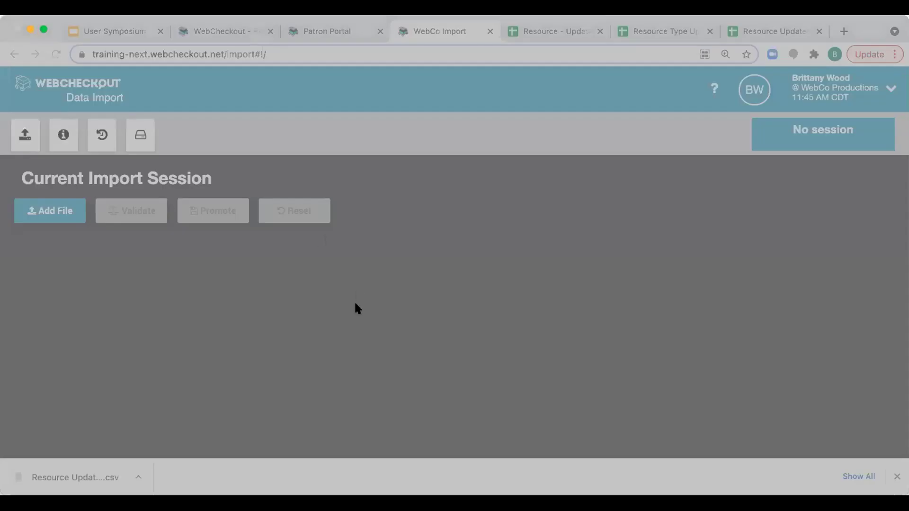
{"action": "key", "text": "Return"}
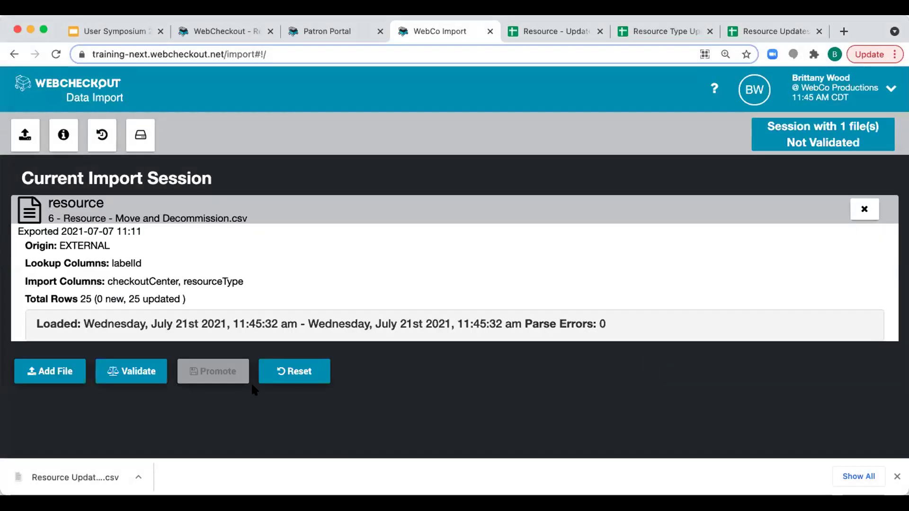
{"action": "left_click", "coordinate": [119, 376]}
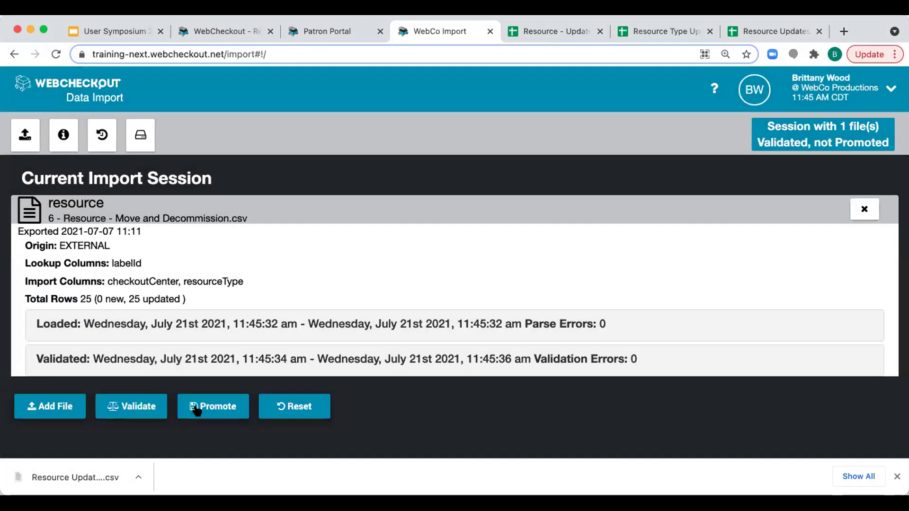
{"action": "left_click", "coordinate": [194, 406]}
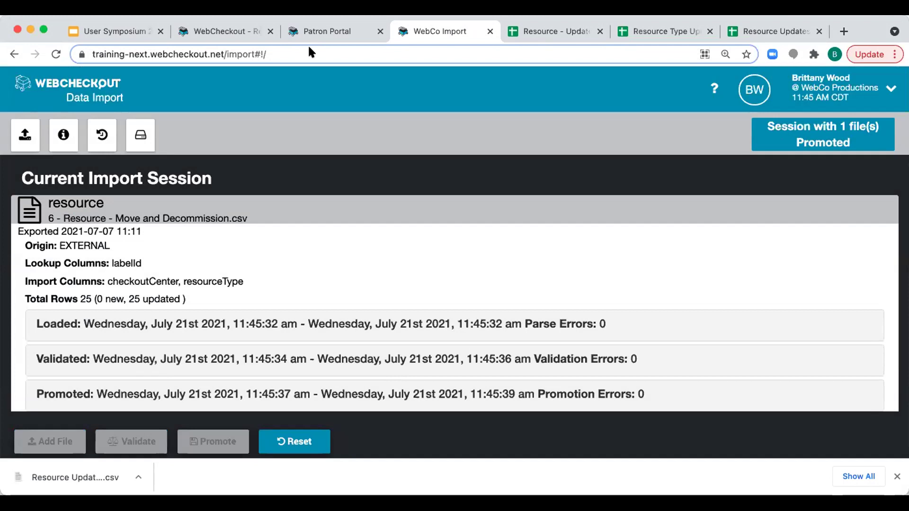
{"action": "left_click", "coordinate": [234, 23]}
- Move the WebCheckout session to the WebCo Productions Center
{"action": "left_click", "coordinate": [810, 90]}
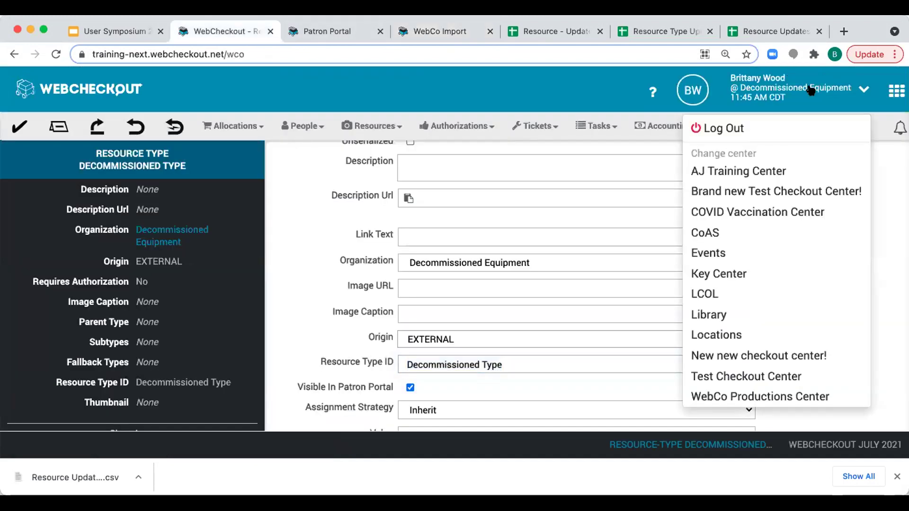
{"action": "scroll", "coordinate": [750, 327], "scroll_direction": "down", "scroll_amount": 1}
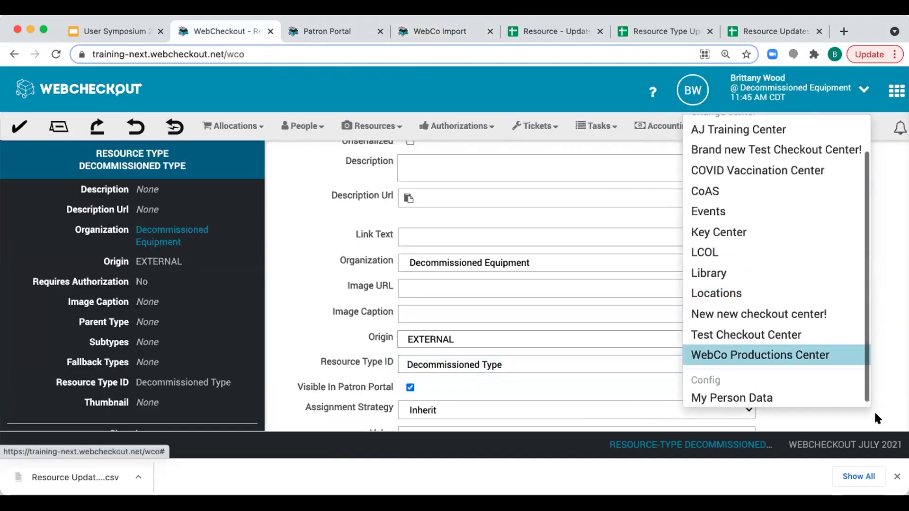
{"action": "left_click", "coordinate": [750, 353]}
{"action": "left_click", "coordinate": [897, 480]}
{"action": "left_click", "coordinate": [580, 198]}
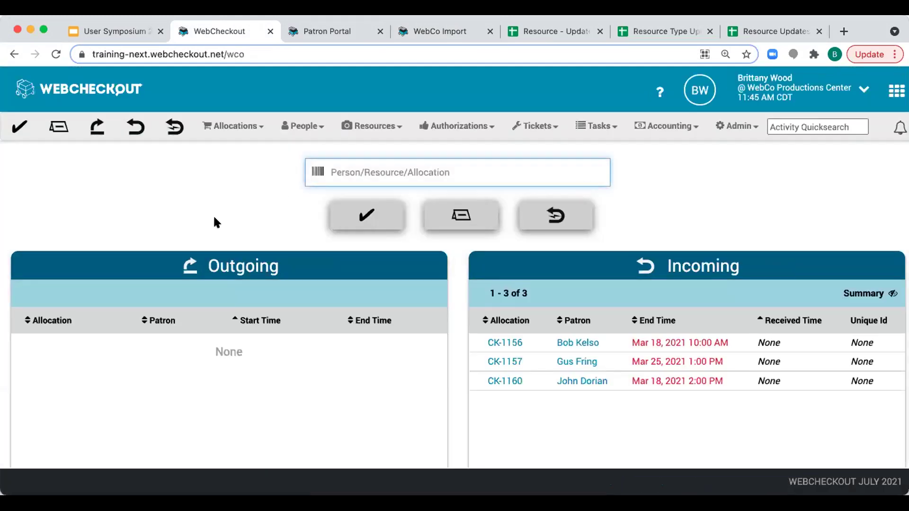
- Start a reservation and expand the Canon EOS Rebel T3i and T5i units in User Symposium Data
{"action": "left_click", "coordinate": [55, 125]}
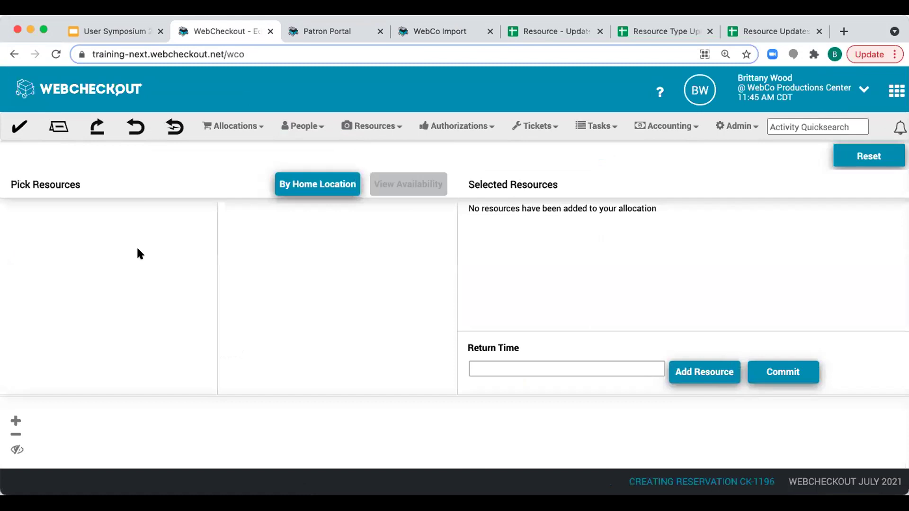
{"action": "left_click", "coordinate": [53, 344]}
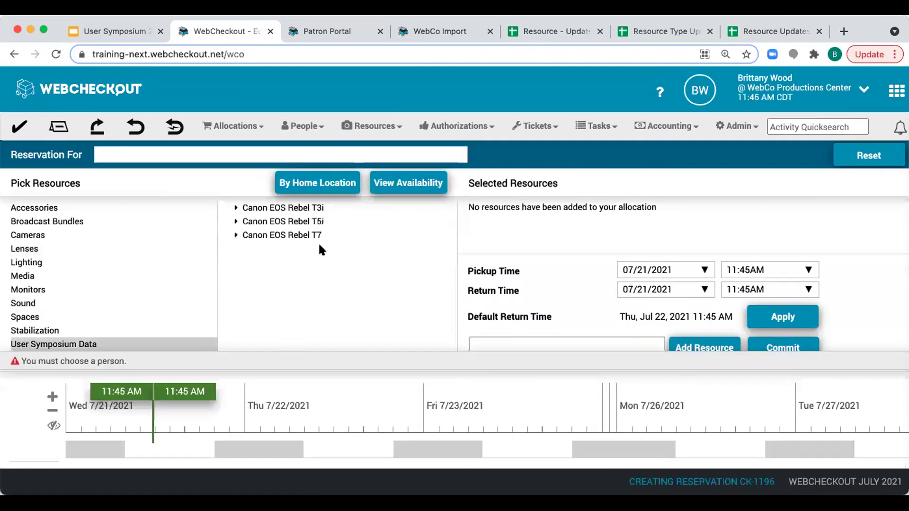
{"action": "left_click", "coordinate": [290, 219]}
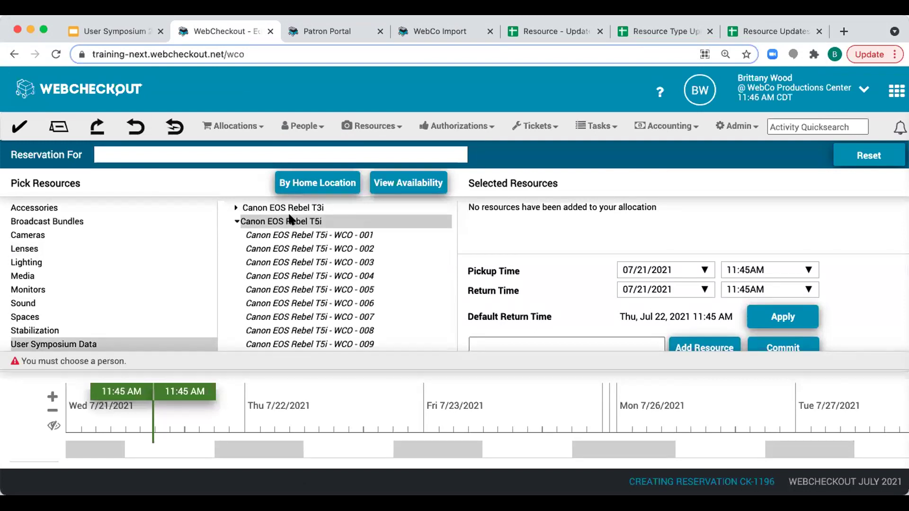
{"action": "left_click", "coordinate": [291, 219]}
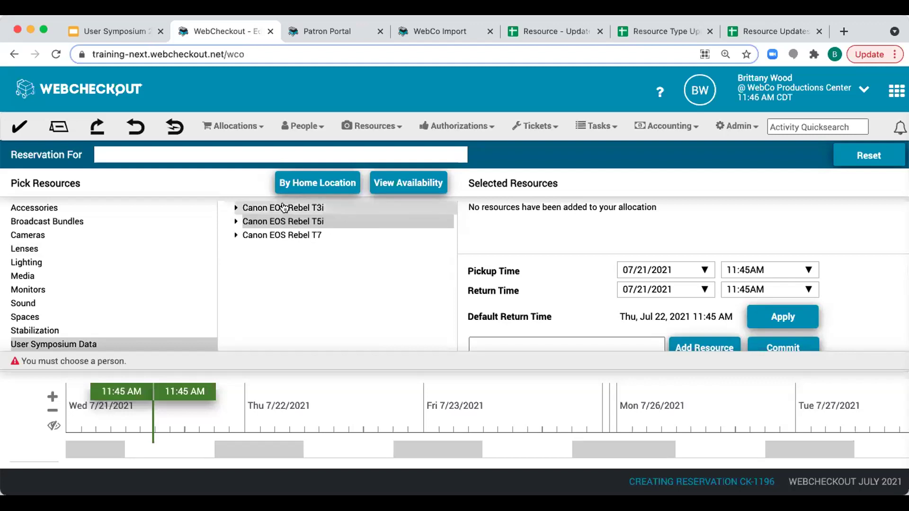
{"action": "left_click", "coordinate": [283, 207]}
{"action": "left_click", "coordinate": [247, 207]}
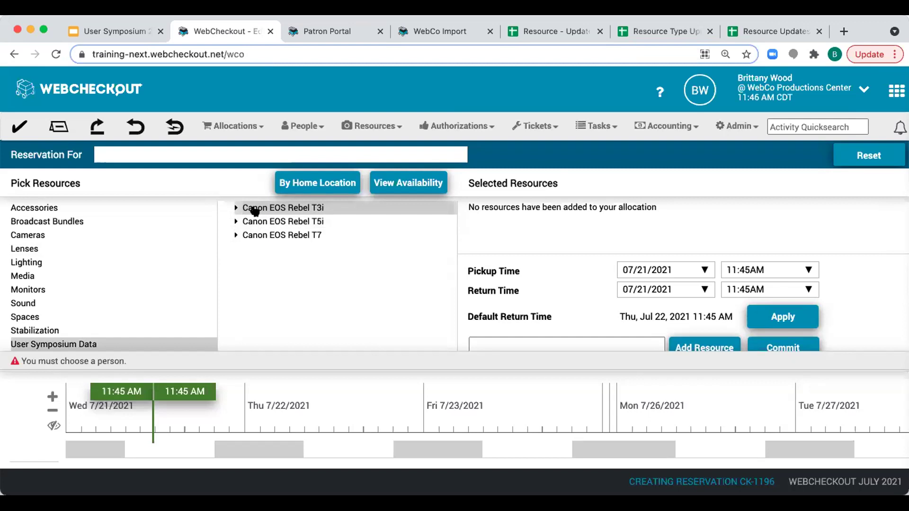
{"action": "left_click", "coordinate": [255, 208]}
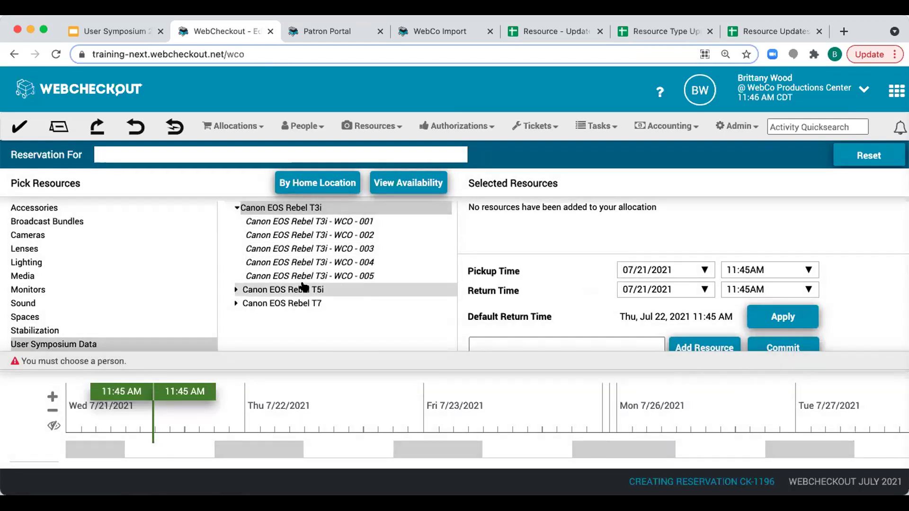
{"action": "left_click", "coordinate": [303, 288]}
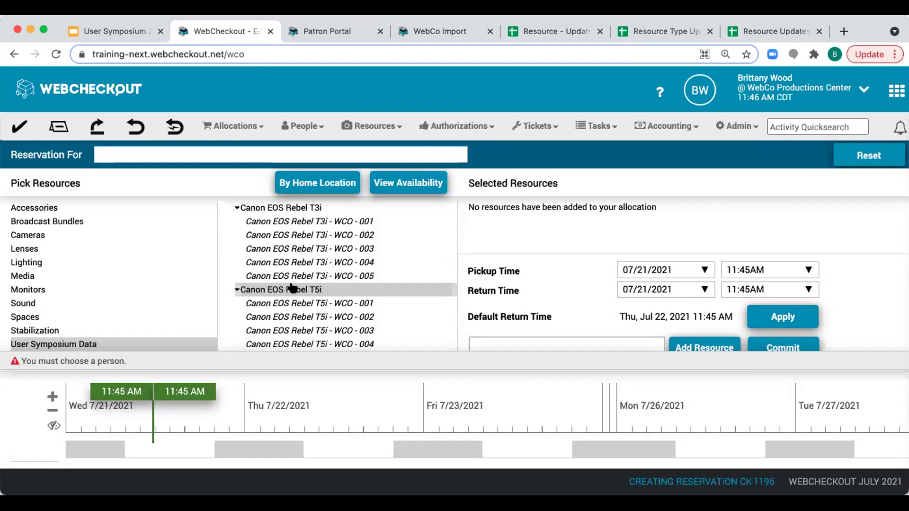
{"action": "left_click", "coordinate": [327, 31]}
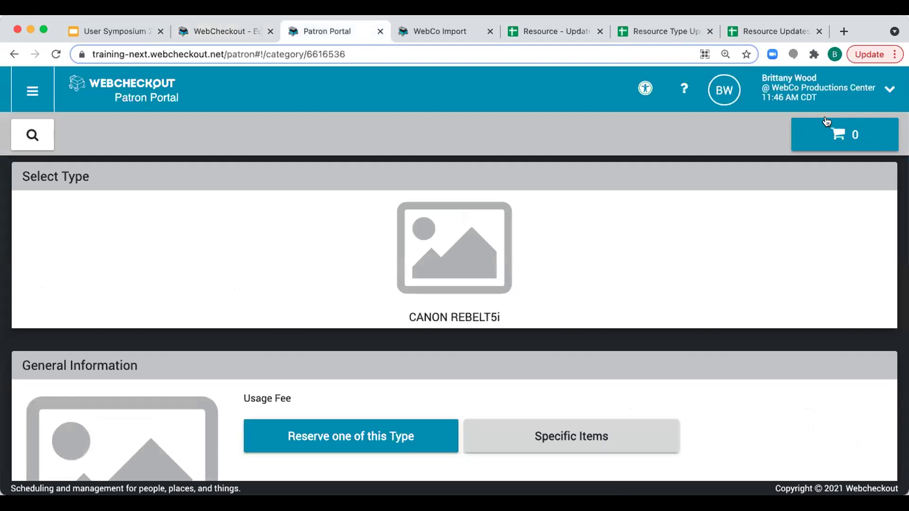
- Log out of the Patron Portal and log back in to WebCo Productions Center
{"action": "left_click", "coordinate": [824, 91]}
{"action": "left_click", "coordinate": [794, 125]}
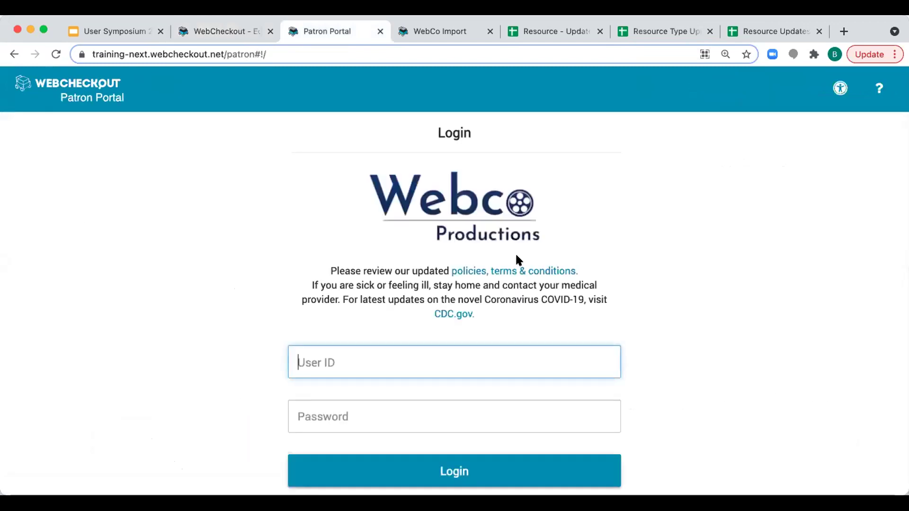
{"action": "type", "text": "brittany"}
{"action": "key", "text": "Tab"}
{"action": "type", "text": "•••••••"}
{"action": "key", "text": "Return"}
{"action": "left_click", "coordinate": [444, 372]}
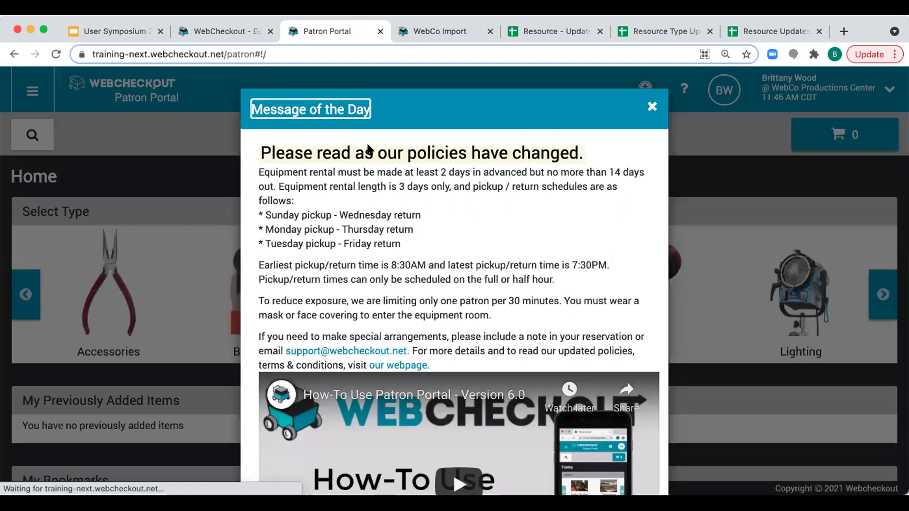
{"action": "key", "text": "Escape"}
- Run a keyword search for 'user' in the Patron Portal
{"action": "left_click", "coordinate": [32, 135]}
{"action": "left_click", "coordinate": [31, 180]}
{"action": "type", "text": "user "}
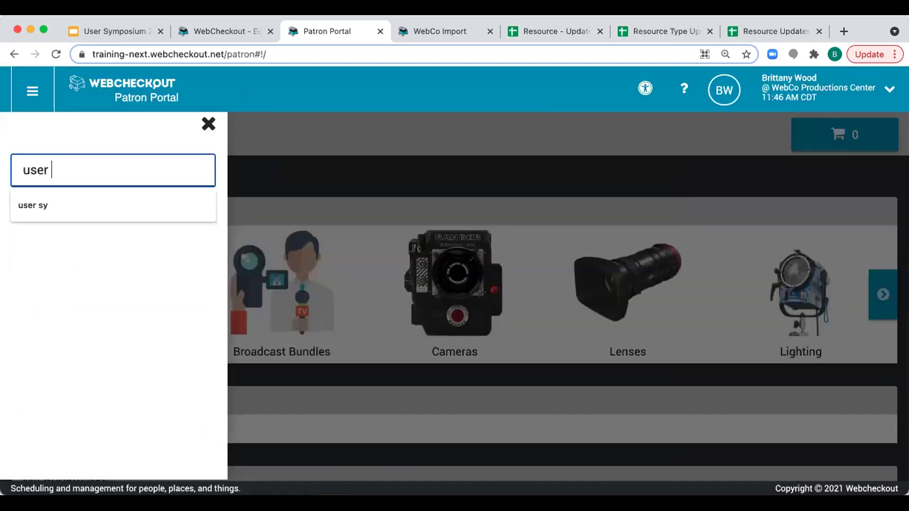
{"action": "type", "text": "sy"}
{"action": "key", "text": "BackSpace"}
{"action": "key", "text": "BackSpace"}
{"action": "key", "text": "BackSpace"}
{"action": "key", "text": "BackSpace"}
{"action": "key", "text": "BackSpace"}
{"action": "key", "text": "BackSpace"}
{"action": "key", "text": "BackSpace"}
{"action": "type", "text": "user"}
{"action": "left_click", "coordinate": [207, 124]}
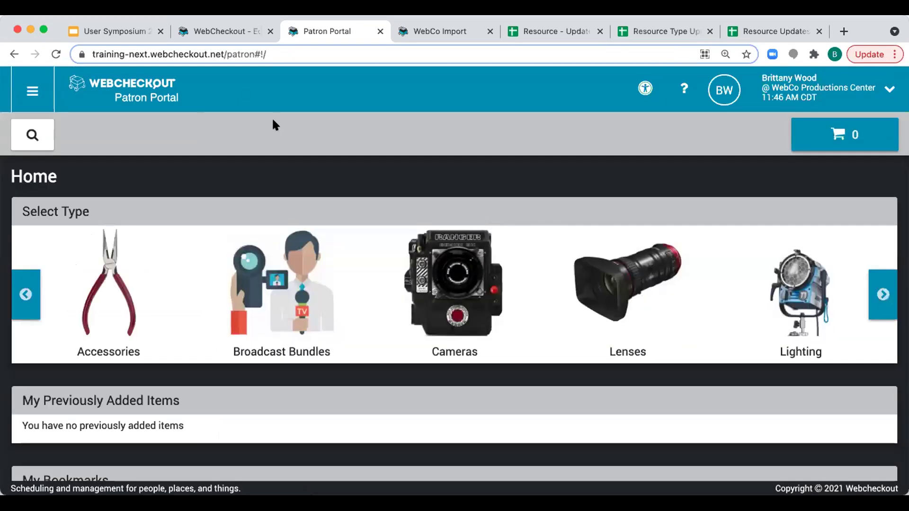
- List the specific Canon EOS Rebel T3i items in User Symposium Data, showing only units 001–005
{"action": "left_click", "coordinate": [883, 294]}
{"action": "left_click", "coordinate": [883, 294]}
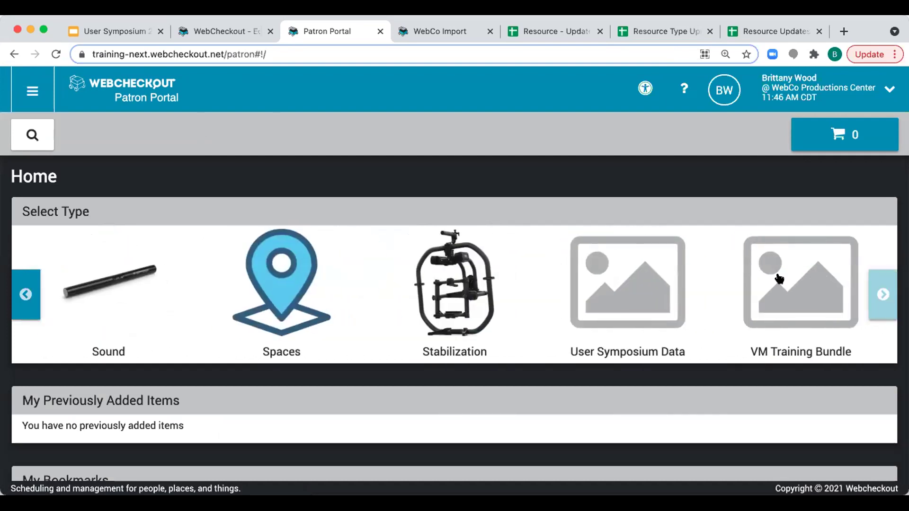
{"action": "left_click", "coordinate": [625, 309]}
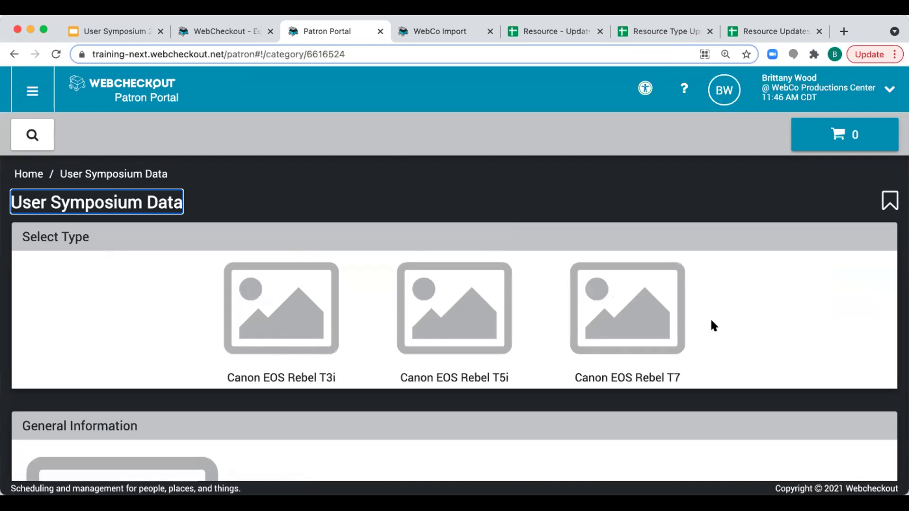
{"action": "left_click", "coordinate": [337, 320]}
{"action": "left_click", "coordinate": [559, 305]}
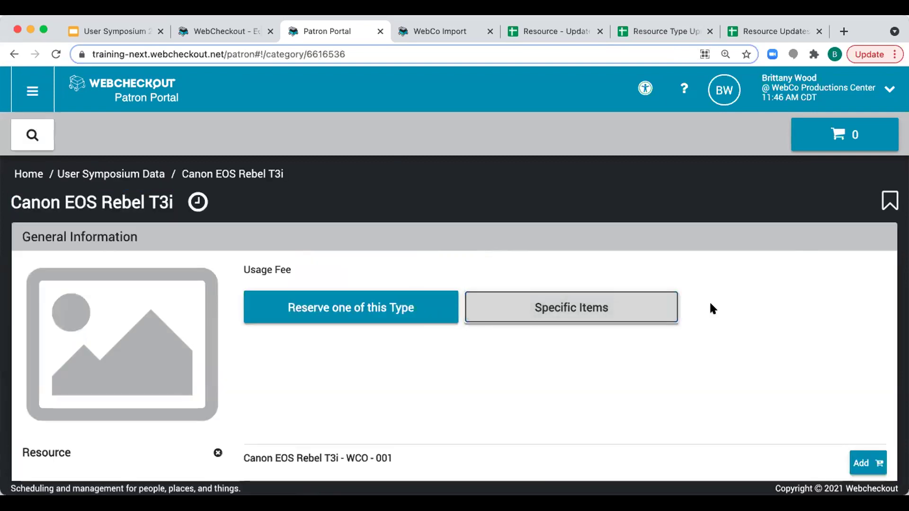
{"action": "scroll", "coordinate": [709, 300], "scroll_direction": "down", "scroll_amount": 3}
{"action": "scroll", "coordinate": [709, 309], "scroll_direction": "down", "scroll_amount": 2}
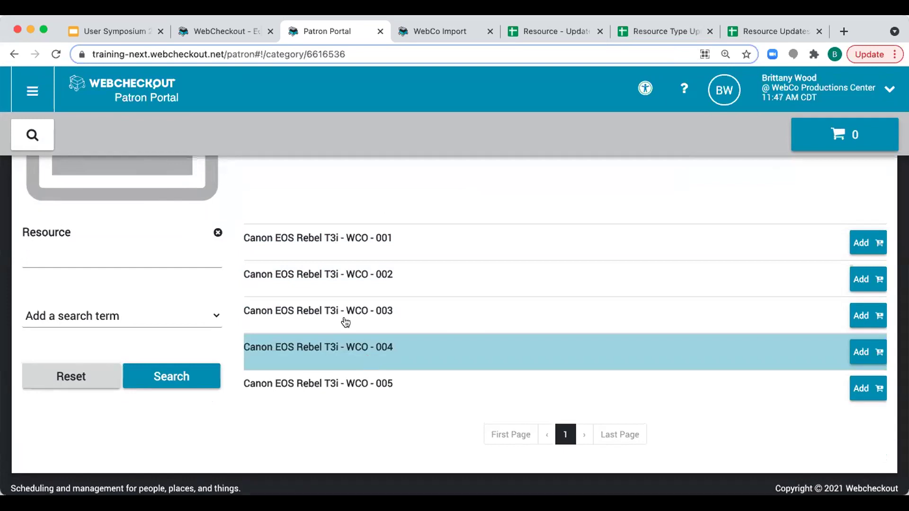
- Present the 'Tips for Imports' slide from the User Symposium 2021 Slides deck
{"action": "left_click", "coordinate": [107, 28]}
{"action": "scroll", "coordinate": [126, 351], "scroll_direction": "down", "scroll_amount": 2}
{"action": "left_click", "coordinate": [104, 369]}
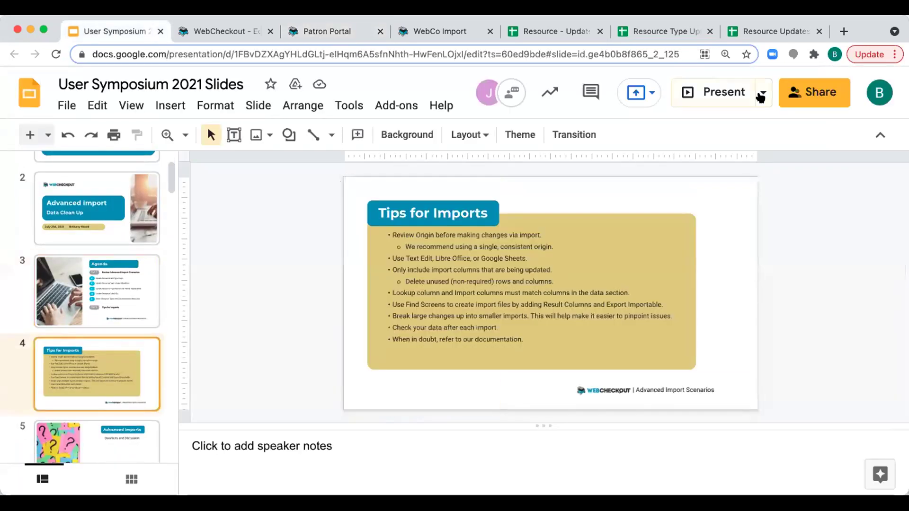
{"action": "left_click", "coordinate": [718, 92]}
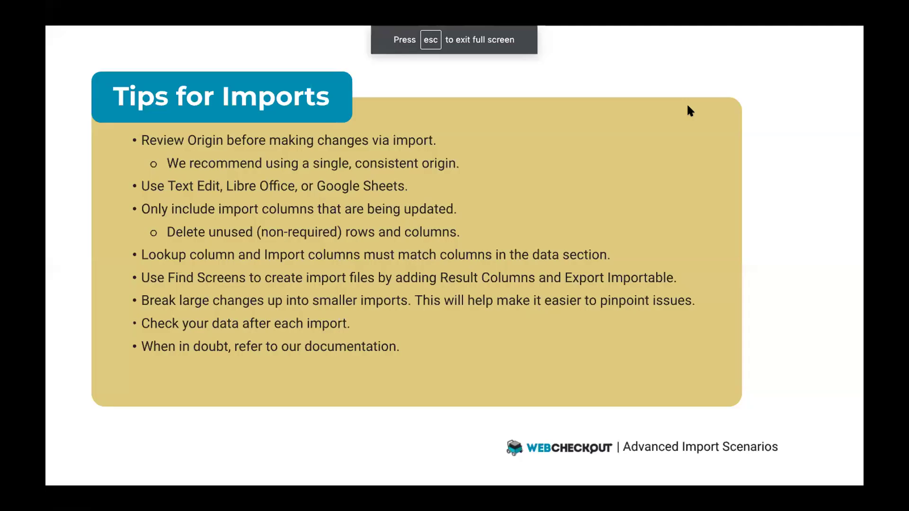
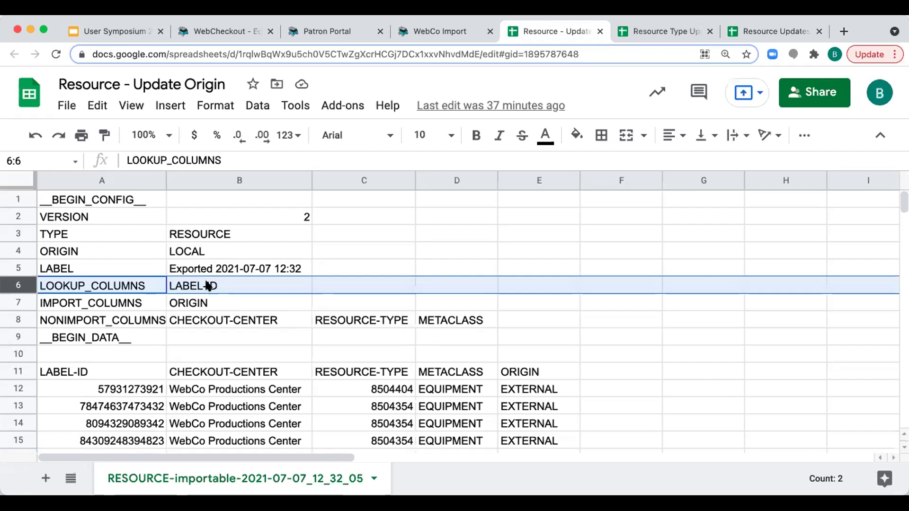
{"action": "left_click", "coordinate": [13, 301]}
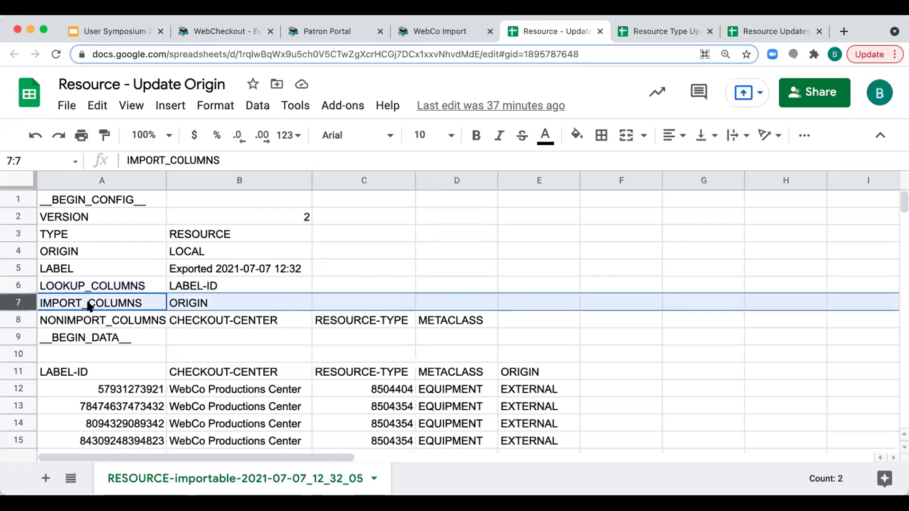
{"action": "left_click", "coordinate": [18, 285]}
{"action": "scroll", "coordinate": [111, 271], "scroll_direction": "down", "scroll_amount": 2}
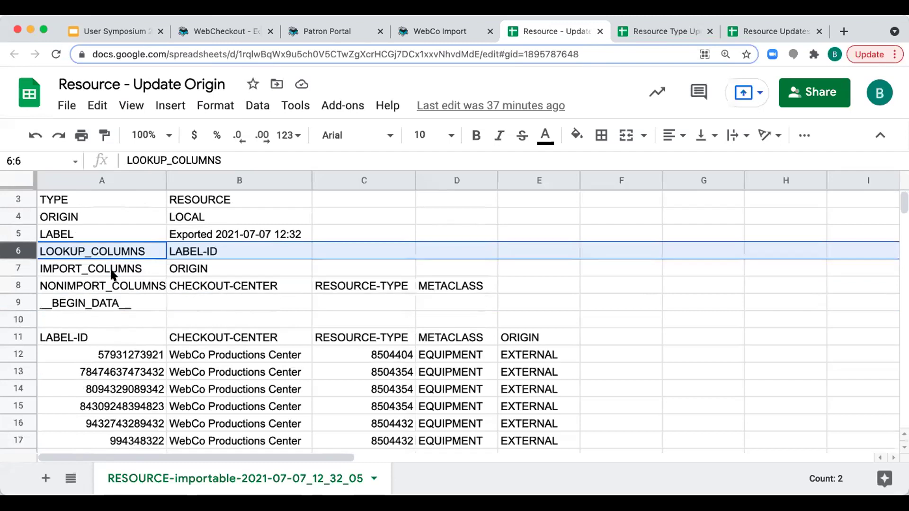
{"action": "left_click", "coordinate": [19, 263]}
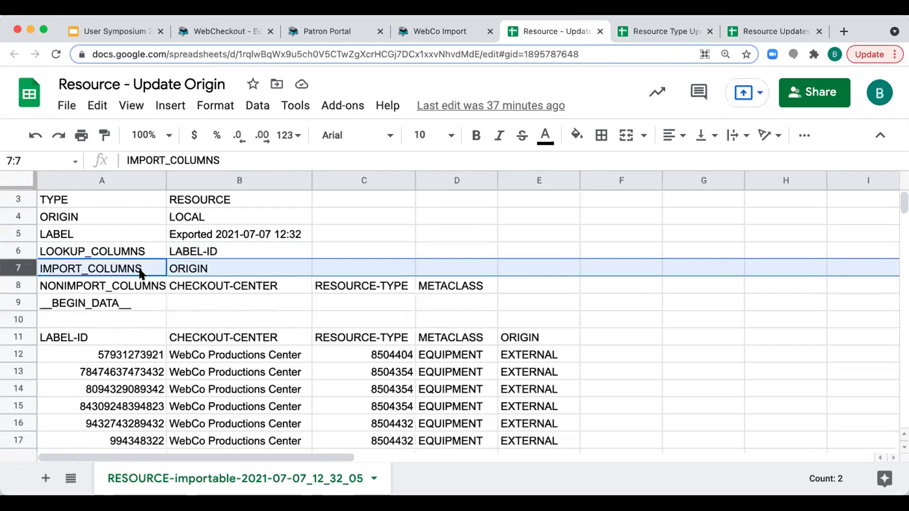
{"action": "scroll", "coordinate": [140, 273], "scroll_direction": "down", "scroll_amount": 1}
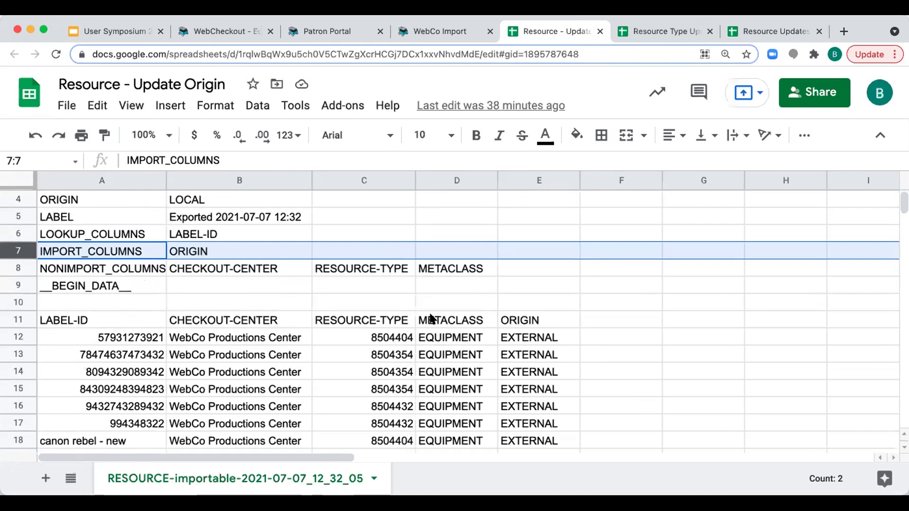
{"action": "left_click", "coordinate": [341, 268]}
{"action": "key", "text": "ctrl+x"}
{"action": "left_click", "coordinate": [339, 251]}
{"action": "key", "text": "ctrl+v"}
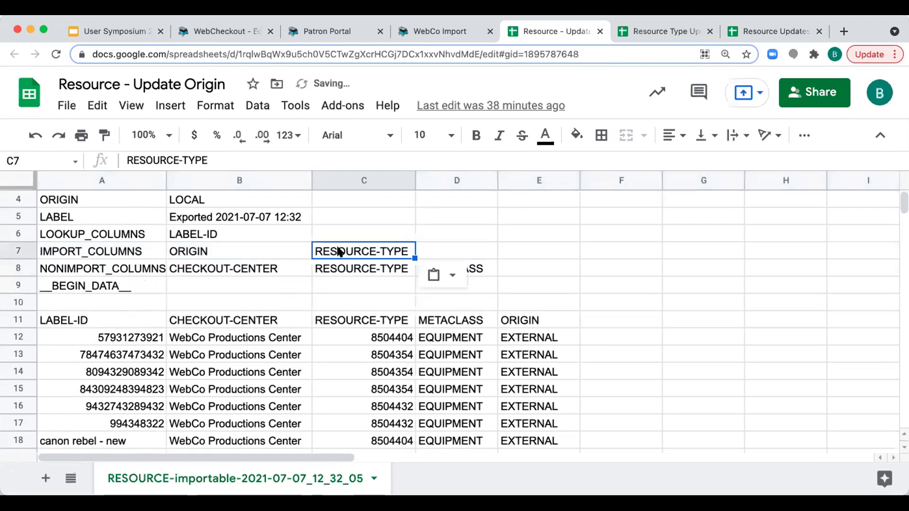
{"action": "left_click", "coordinate": [13, 251]}
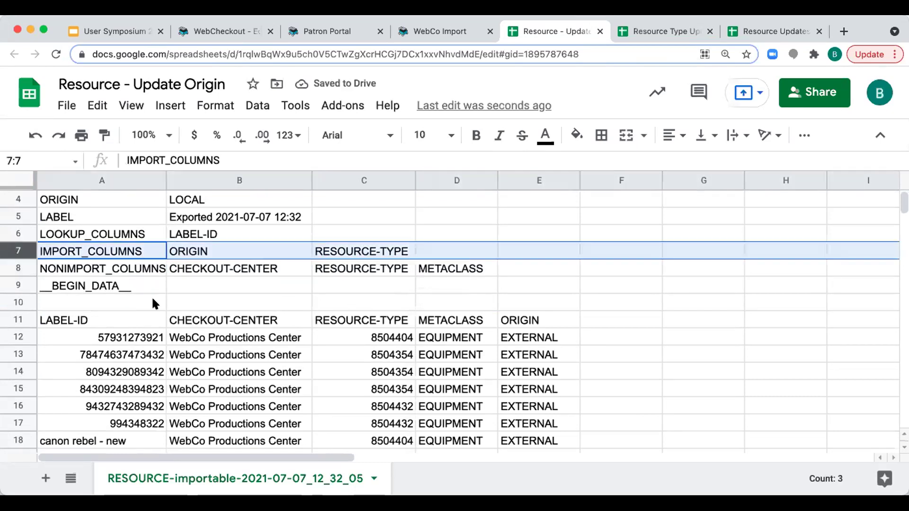
{"action": "left_click", "coordinate": [235, 251]}
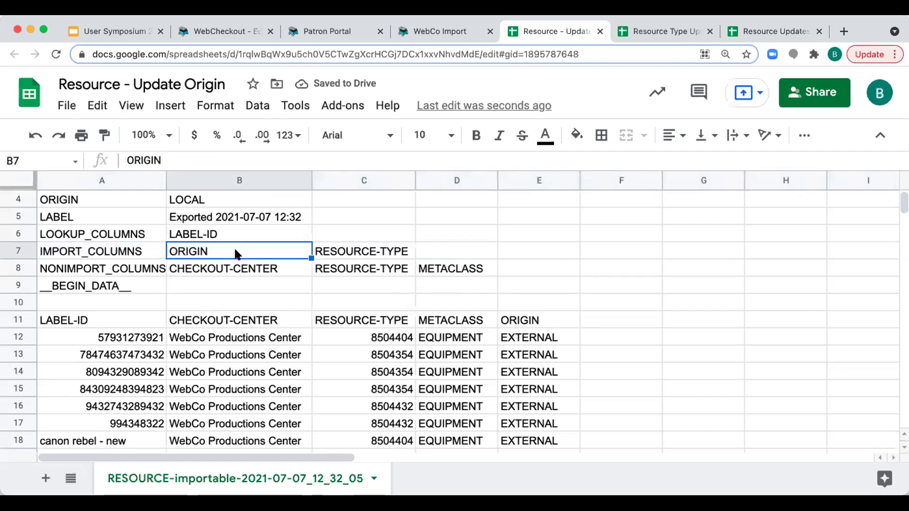
{"action": "left_click", "coordinate": [341, 252]}
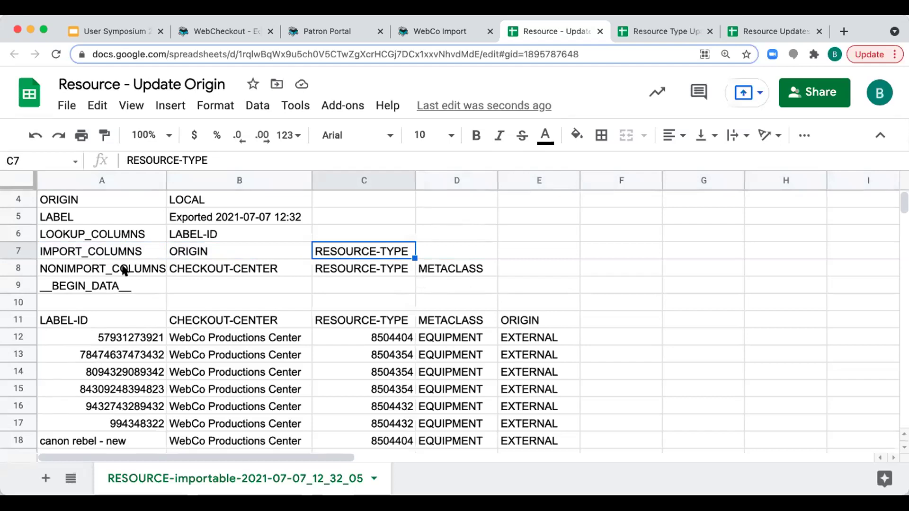
{"action": "left_click", "coordinate": [16, 263]}
{"action": "left_click", "coordinate": [342, 251]}
{"action": "key", "text": "Delete"}
{"action": "left_click", "coordinate": [9, 266]}
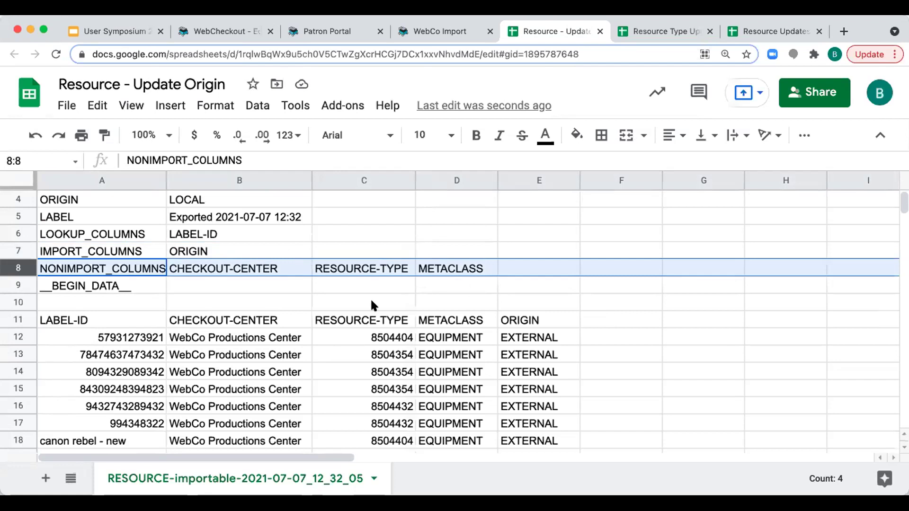
- Replace C12's resource type 8504404 with new! and fill it down through C15
{"action": "left_click", "coordinate": [394, 335]}
{"action": "double_click", "coordinate": [394, 335]}
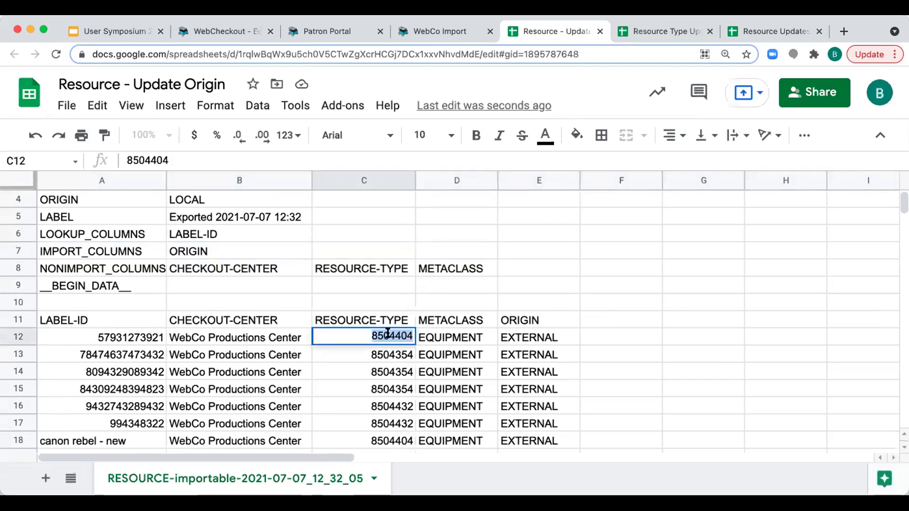
{"action": "type", "text": "new!"}
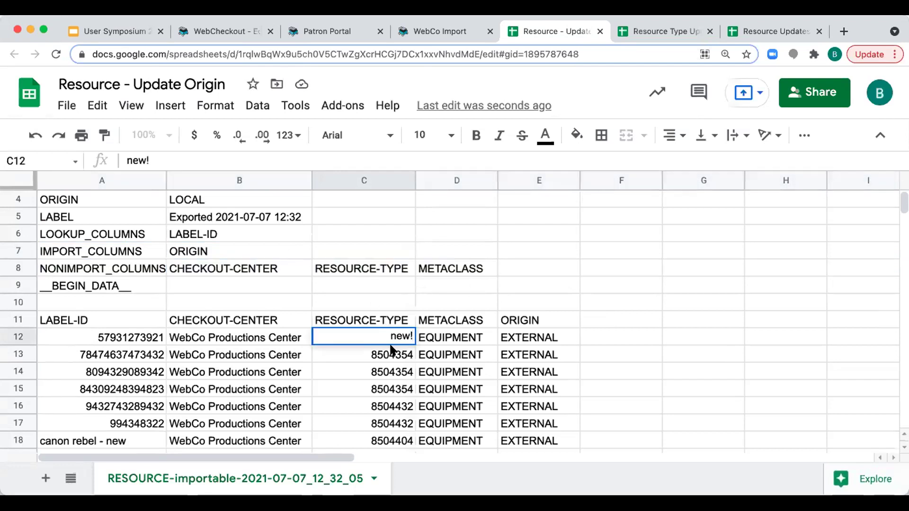
{"action": "key", "text": "Return"}
{"action": "left_click", "coordinate": [389, 331]}
{"action": "left_click_drag", "start_coordinate": [414, 344], "coordinate": [407, 385]}
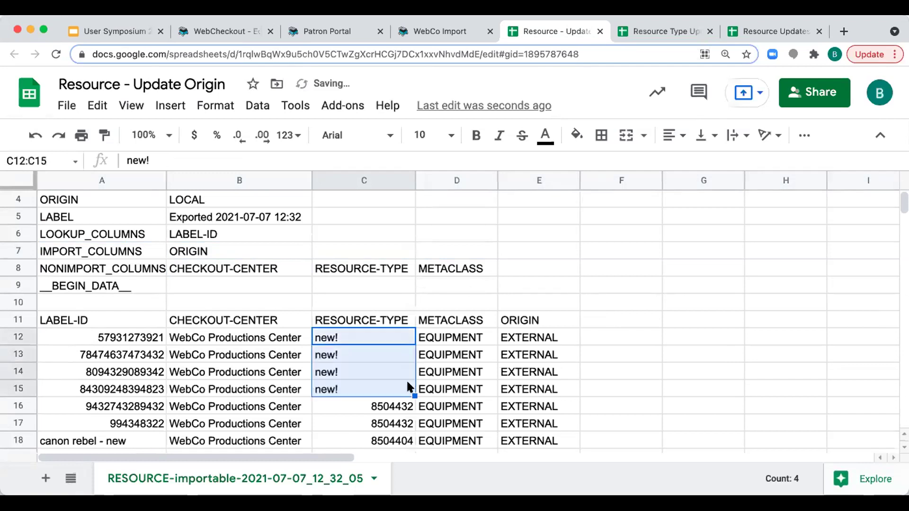
- Select the RESOURCE-TYPE entry and the lookup, import and non-import config rows
{"action": "left_click", "coordinate": [363, 271]}
{"action": "left_click", "coordinate": [21, 265]}
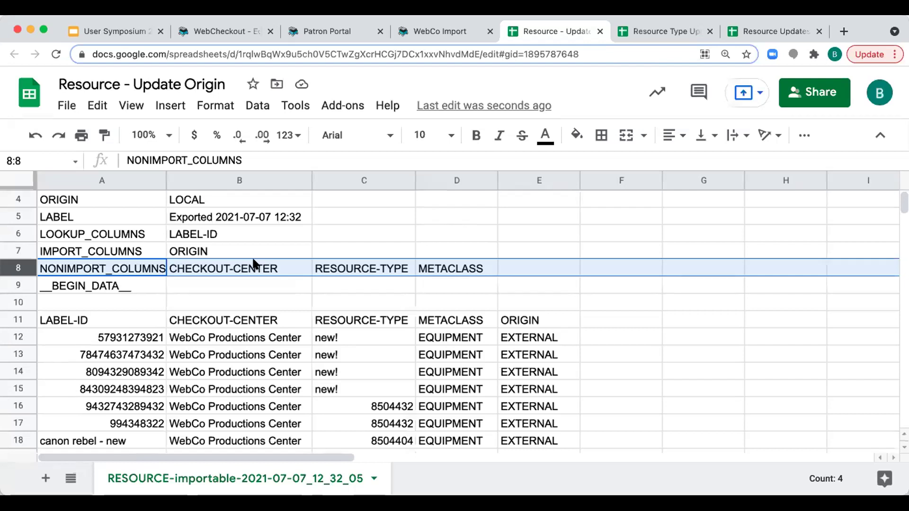
{"action": "left_click_drag", "start_coordinate": [9, 234], "coordinate": [9, 260]}
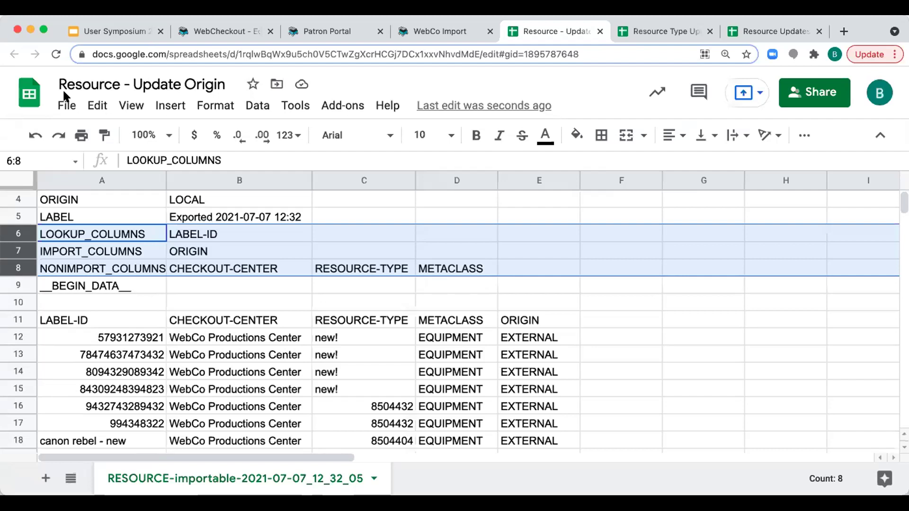
- Undo the new! fill and C12 edit, restoring the original numbers 8504404 and 8504354
{"action": "left_click", "coordinate": [245, 248]}
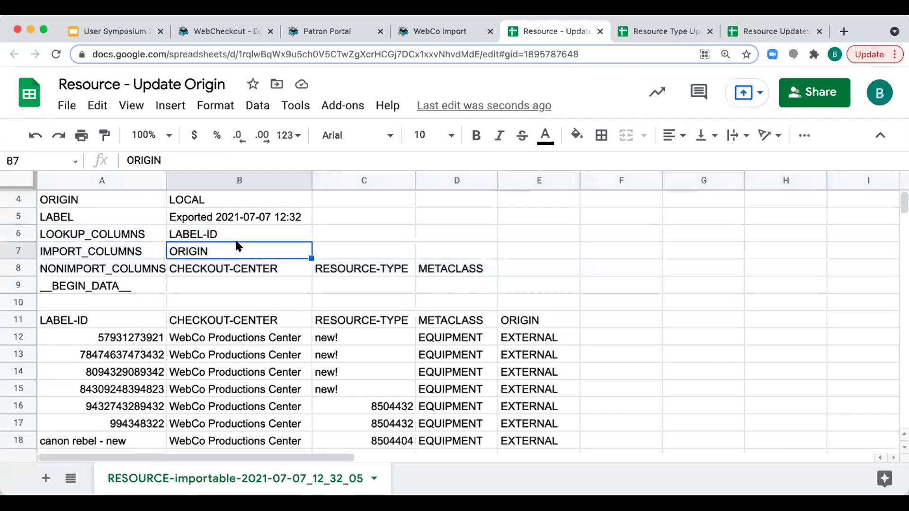
{"action": "left_click", "coordinate": [35, 136]}
{"action": "left_click", "coordinate": [35, 136]}
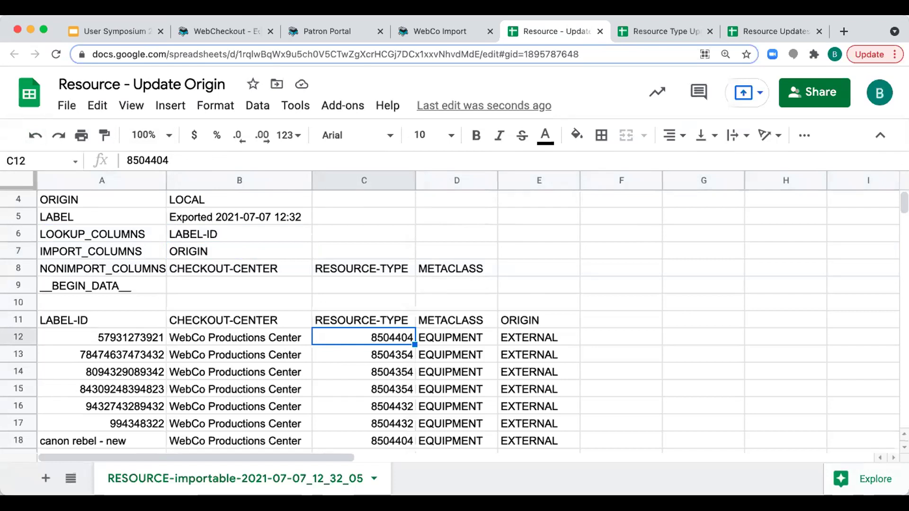
- Switch to the User Symposium 2021 Slides deck showing the Advanced Imports discussion slide
{"action": "left_click", "coordinate": [115, 26]}
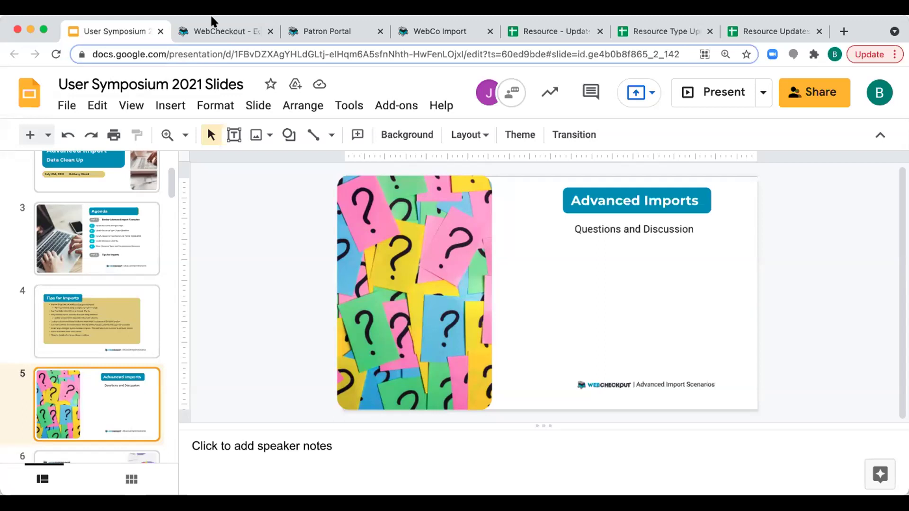
- In WebCheckout, go to Resources > Find Resources
{"action": "left_click", "coordinate": [245, 29]}
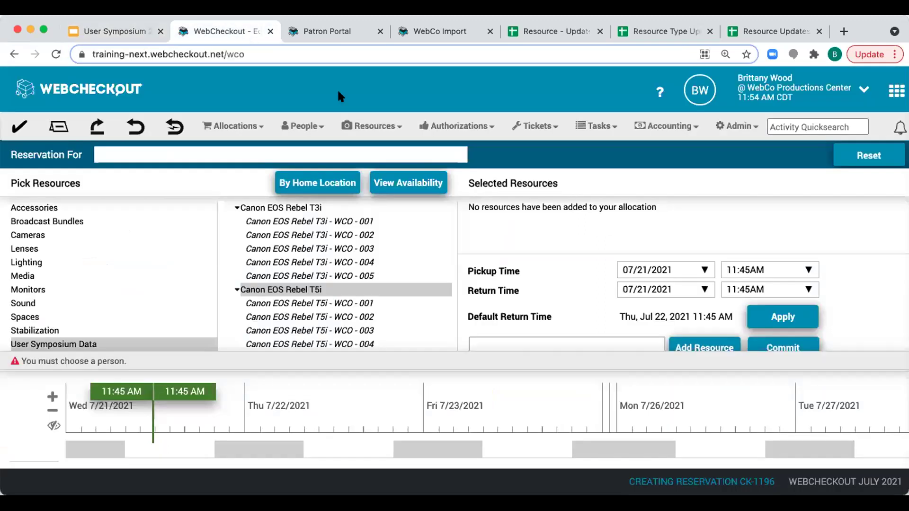
{"action": "left_click", "coordinate": [379, 128]}
{"action": "left_click", "coordinate": [380, 152]}
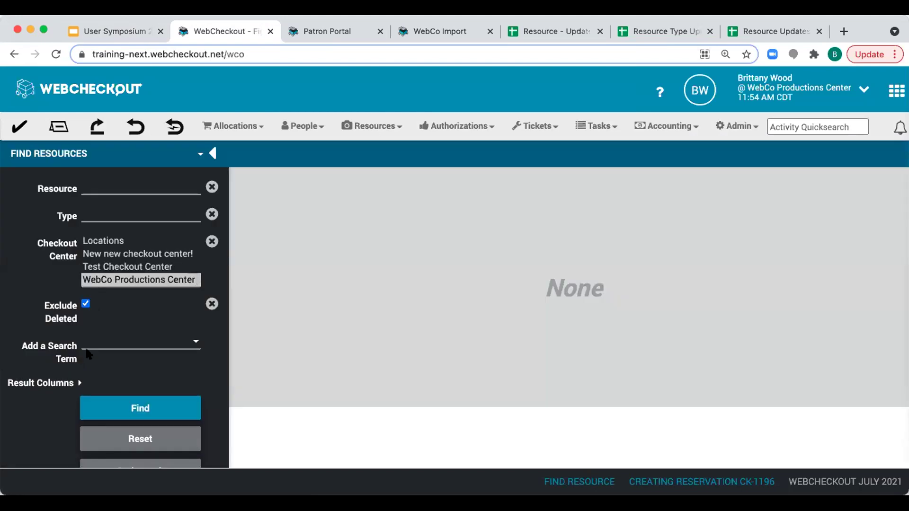
- Search with Resource Type Ancestor set to User Symposium Data, listing 22 resources
{"action": "left_click", "coordinate": [97, 345]}
{"action": "type", "text": "resource type"}
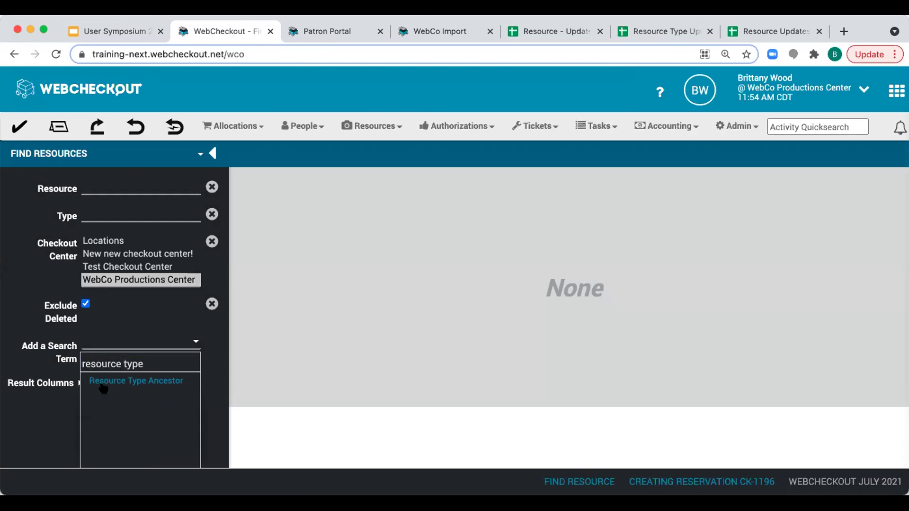
{"action": "left_click", "coordinate": [104, 381]}
{"action": "type", "text": "user"}
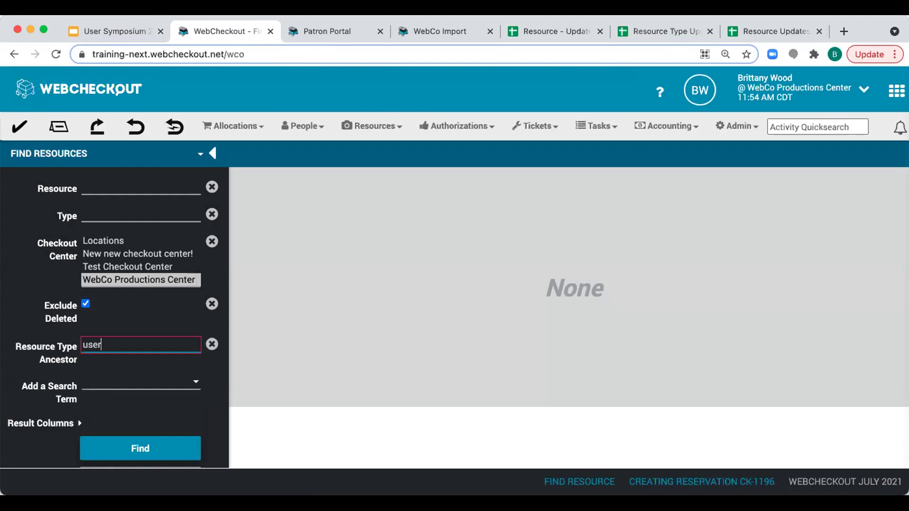
{"action": "left_click", "coordinate": [124, 418]}
{"action": "scroll", "coordinate": [161, 322], "scroll_direction": "down", "scroll_amount": 3}
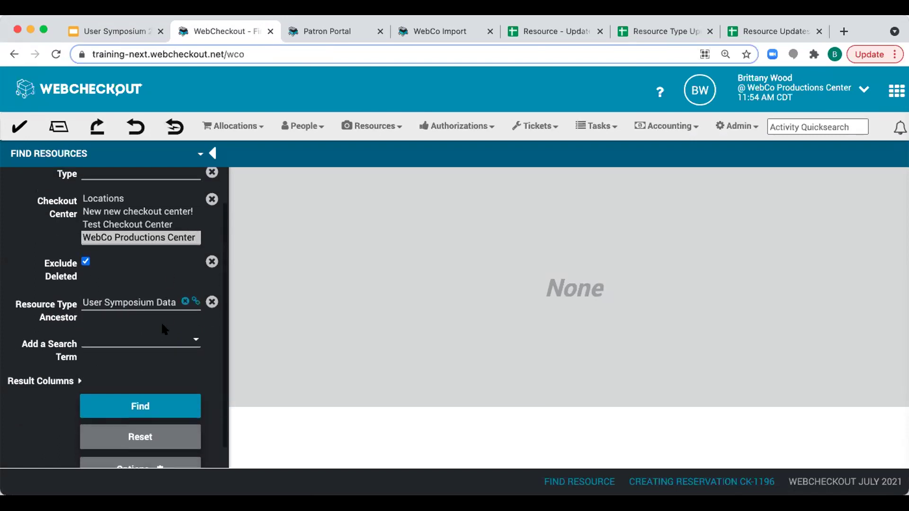
{"action": "left_click", "coordinate": [151, 381]}
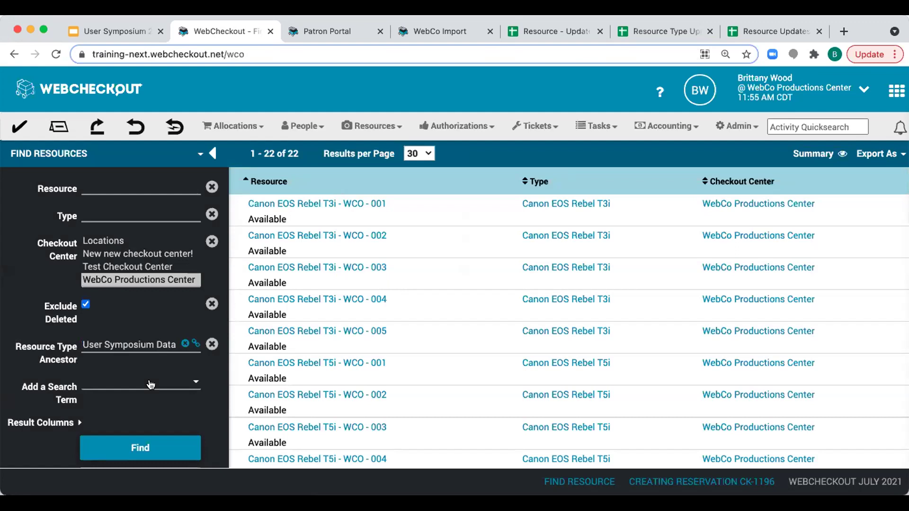
{"action": "scroll", "coordinate": [408, 268], "scroll_direction": "down", "scroll_amount": 2}
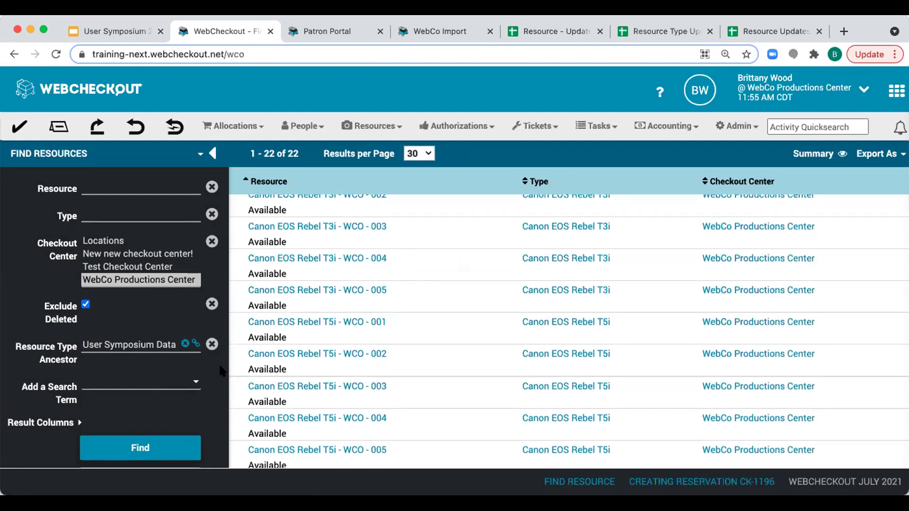
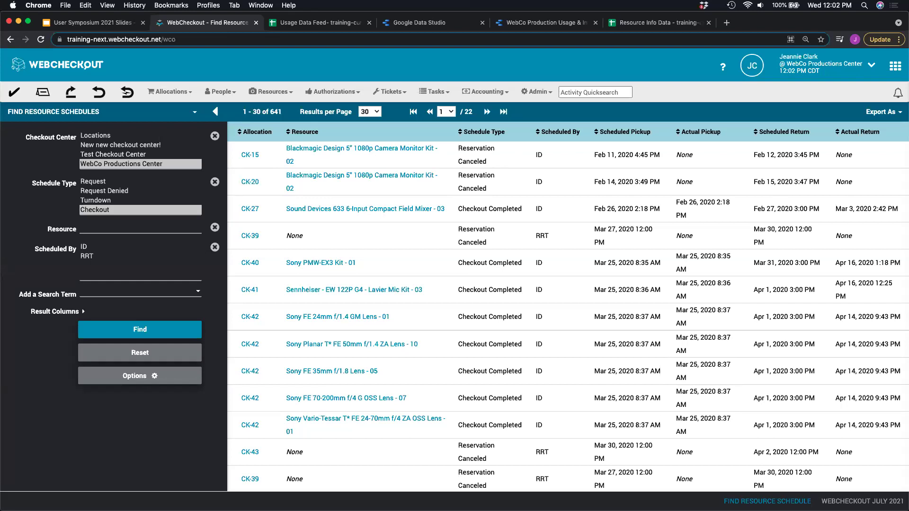
- Add a blank Pickup: Earliest Actual date criterion to Find Resource Schedules, found by filtering for 'pic'
{"action": "left_click", "coordinate": [283, 94]}
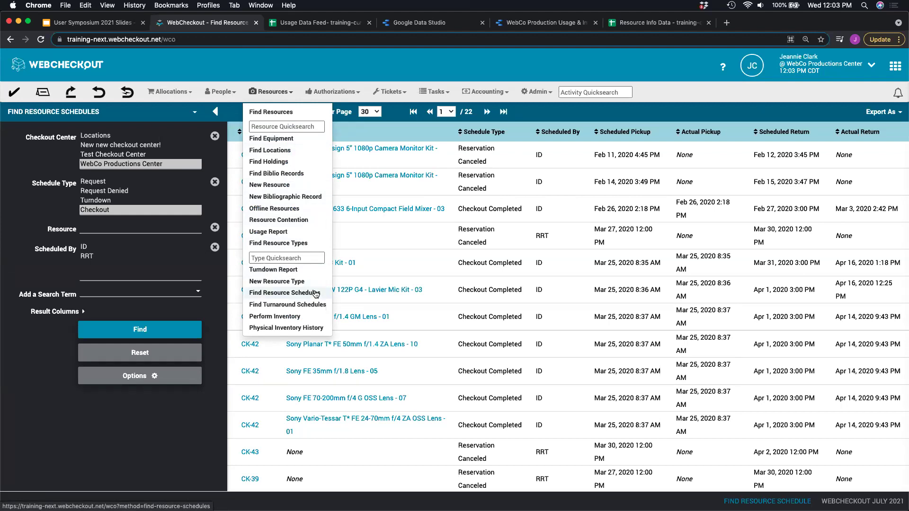
{"action": "left_click", "coordinate": [398, 252]}
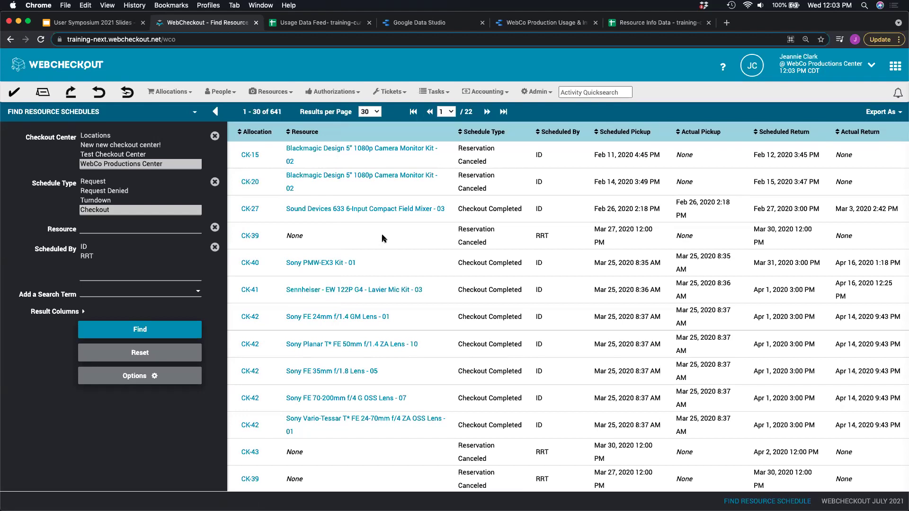
{"action": "left_click", "coordinate": [174, 280]}
{"action": "left_click", "coordinate": [157, 294]}
{"action": "left_click", "coordinate": [156, 303]}
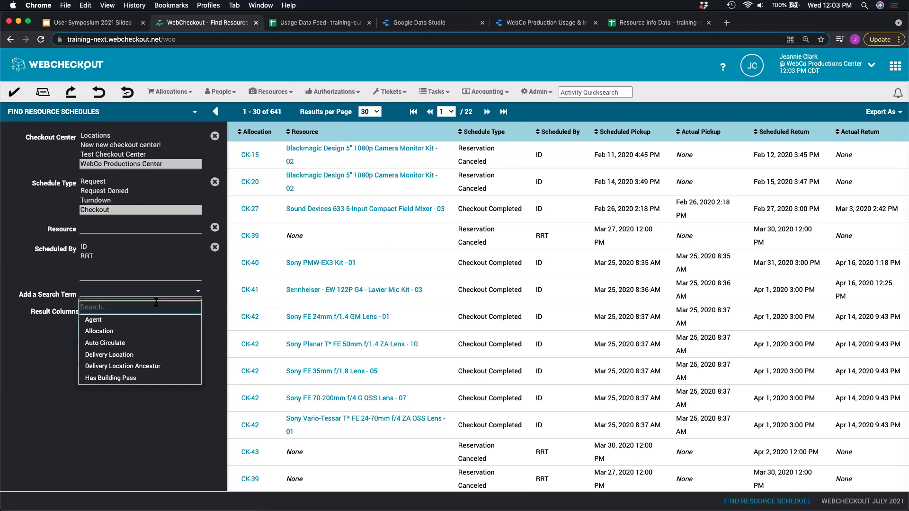
{"action": "type", "text": "pic"}
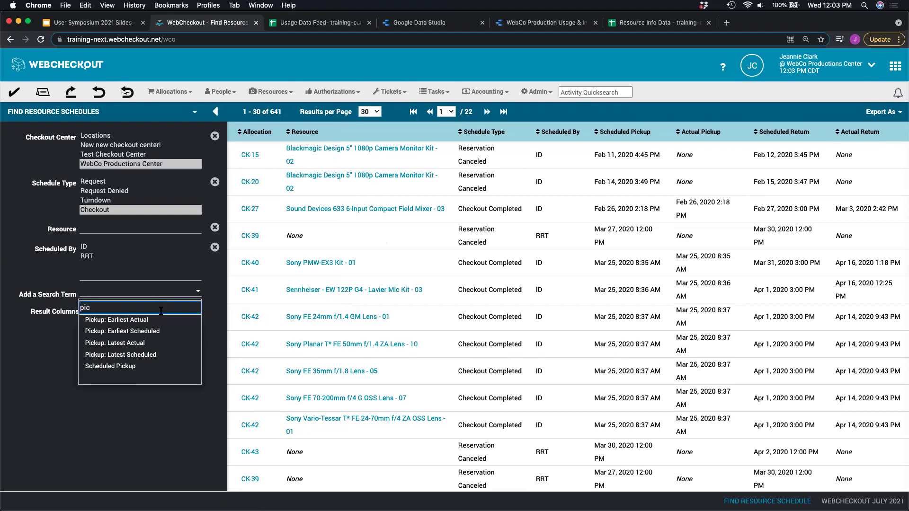
{"action": "left_click", "coordinate": [161, 320]}
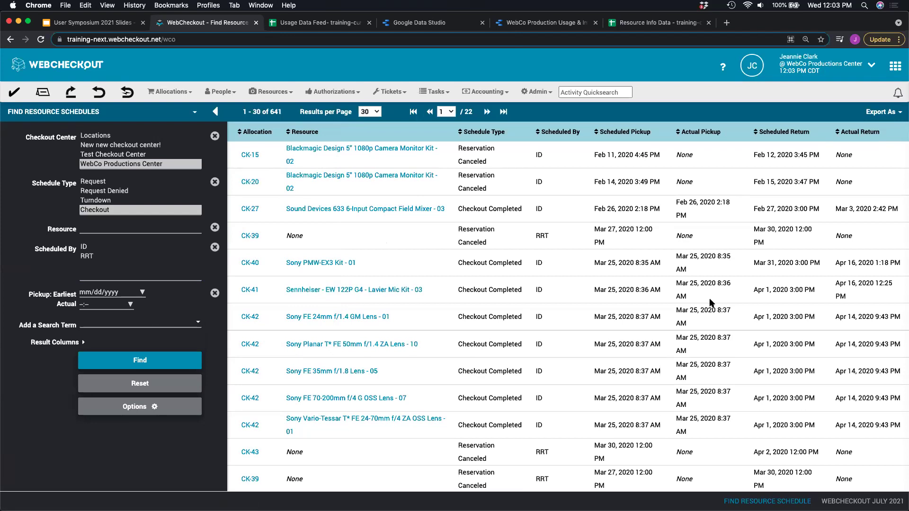
- Move Patron Class from Excluded to included result columns and rerun the search, still 641 results
{"action": "left_click", "coordinate": [81, 340]}
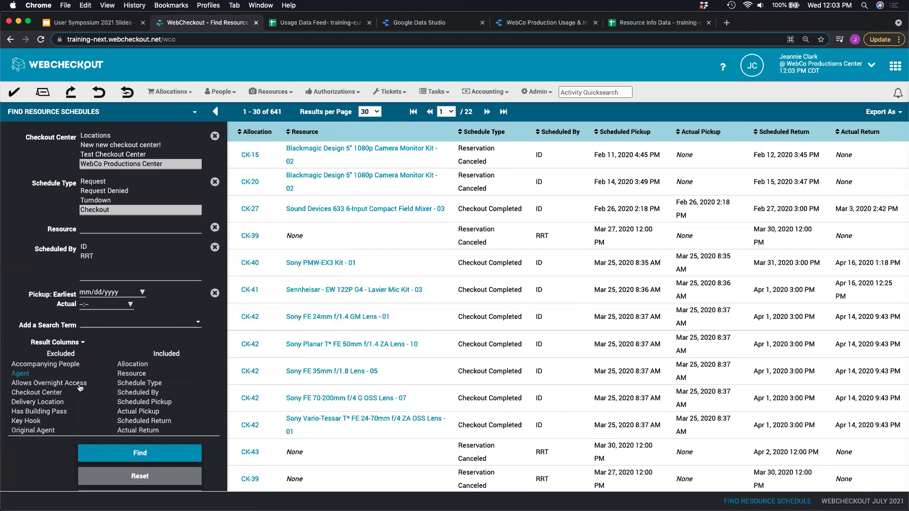
{"action": "scroll", "coordinate": [75, 410], "scroll_direction": "down", "scroll_amount": 3}
{"action": "scroll", "coordinate": [75, 410], "scroll_direction": "down", "scroll_amount": 2}
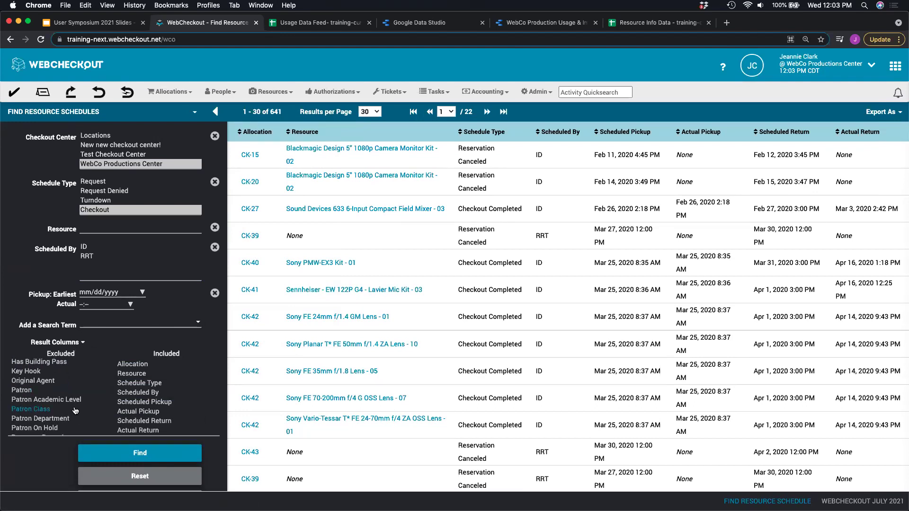
{"action": "left_click", "coordinate": [75, 410]}
{"action": "left_click", "coordinate": [108, 451]}
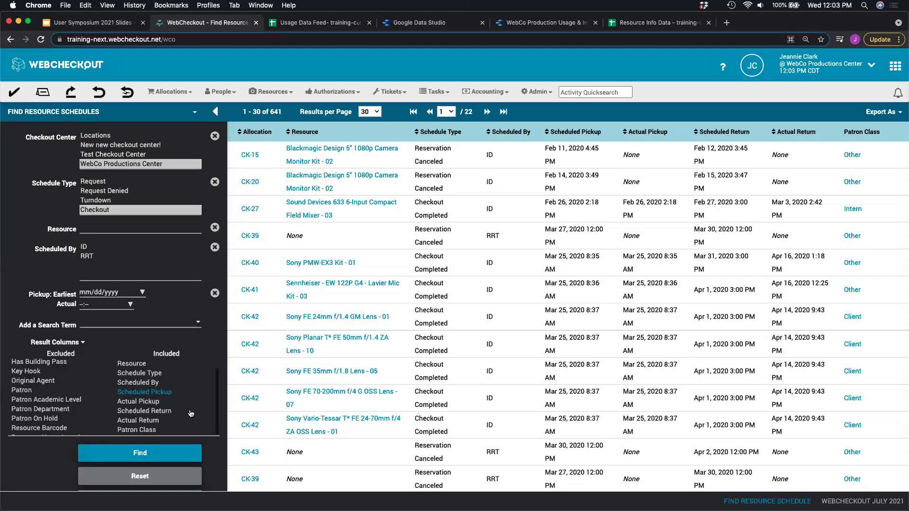
{"action": "scroll", "coordinate": [189, 417], "scroll_direction": "down", "scroll_amount": 2}
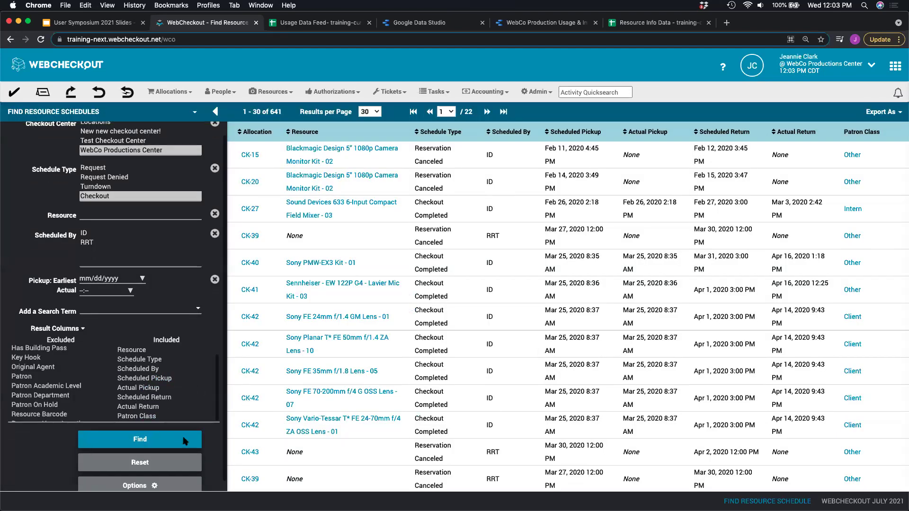
{"action": "left_click", "coordinate": [174, 475]}
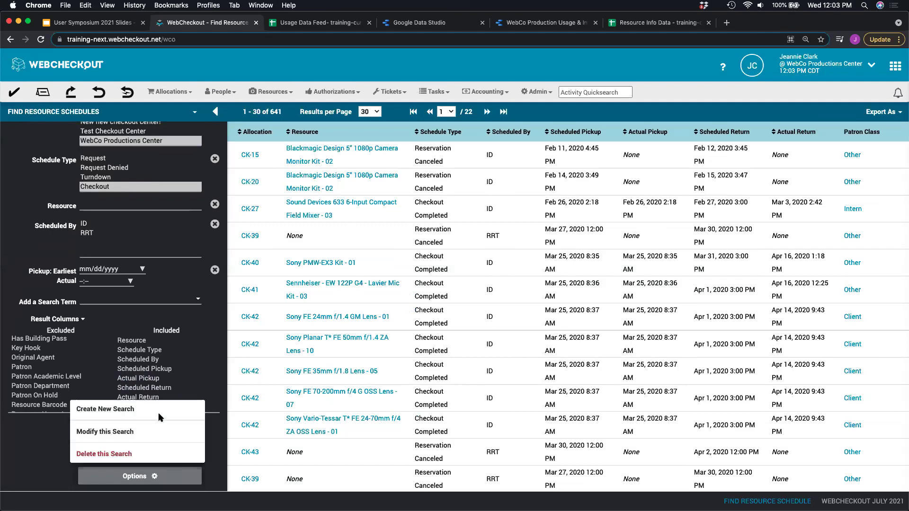
{"action": "left_click", "coordinate": [159, 430]}
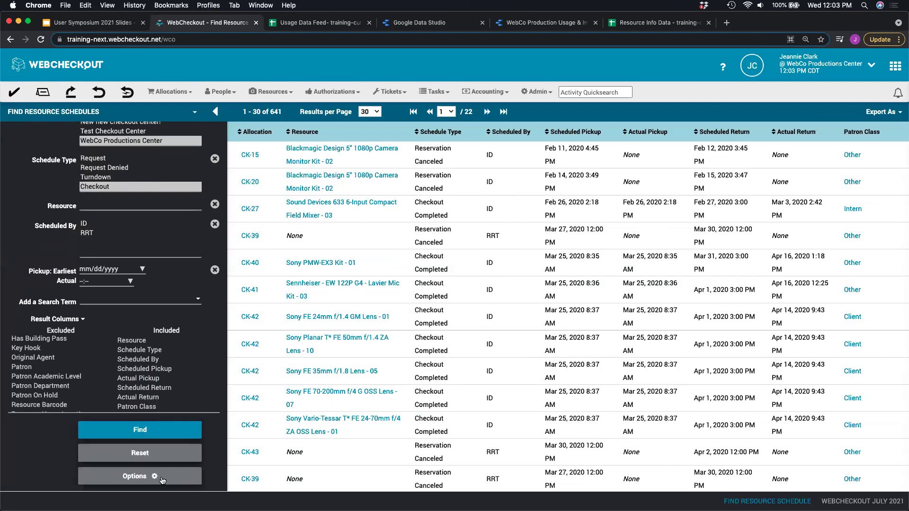
- Save the search as 'Usage Data Reporting -US', then pick Usage Data for Reporting from saved searches
{"action": "left_click", "coordinate": [162, 411]}
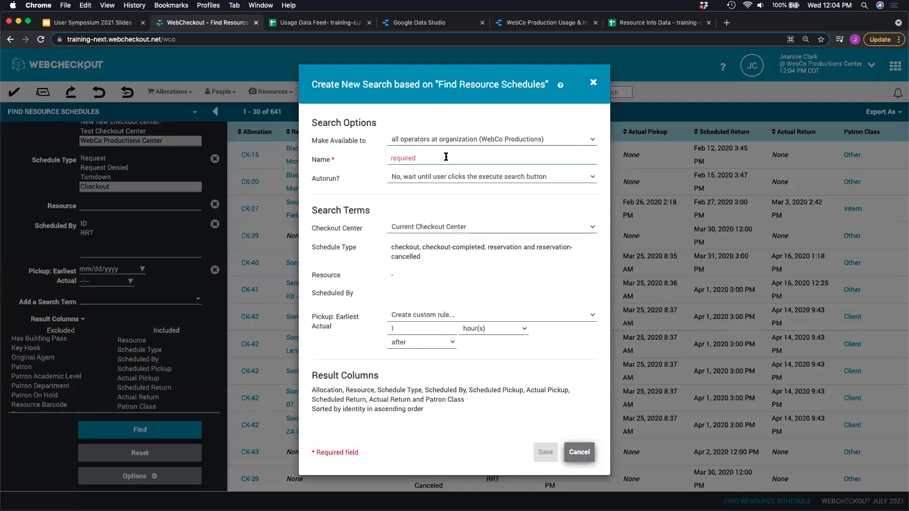
{"action": "type", "text": "Usage Data"}
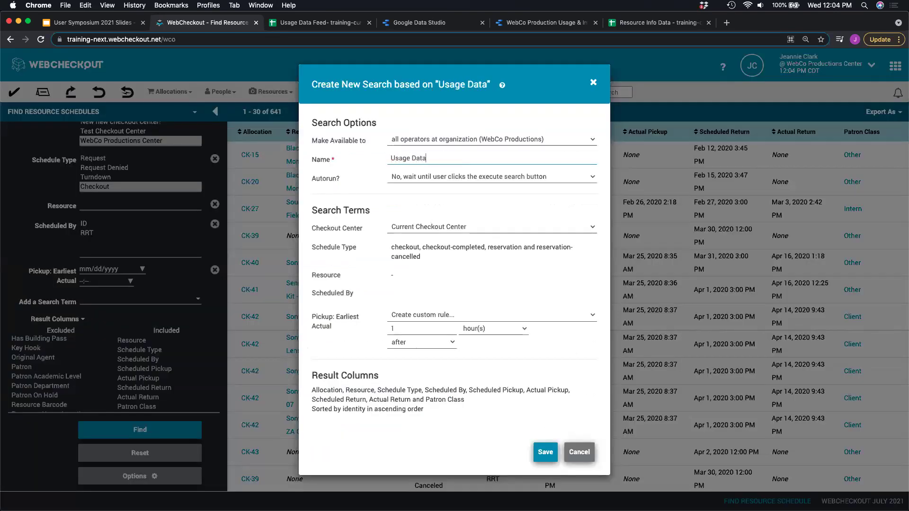
{"action": "type", "text": " Reporting -US"}
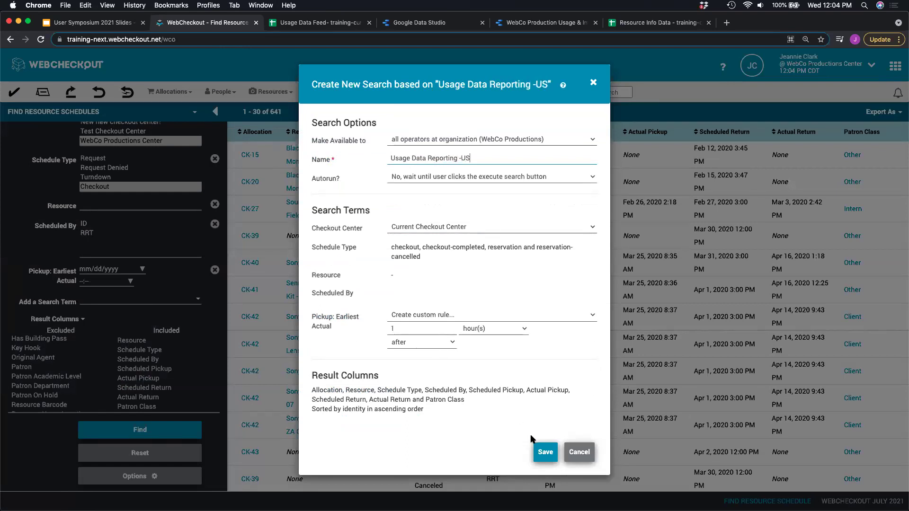
{"action": "left_click", "coordinate": [545, 452]}
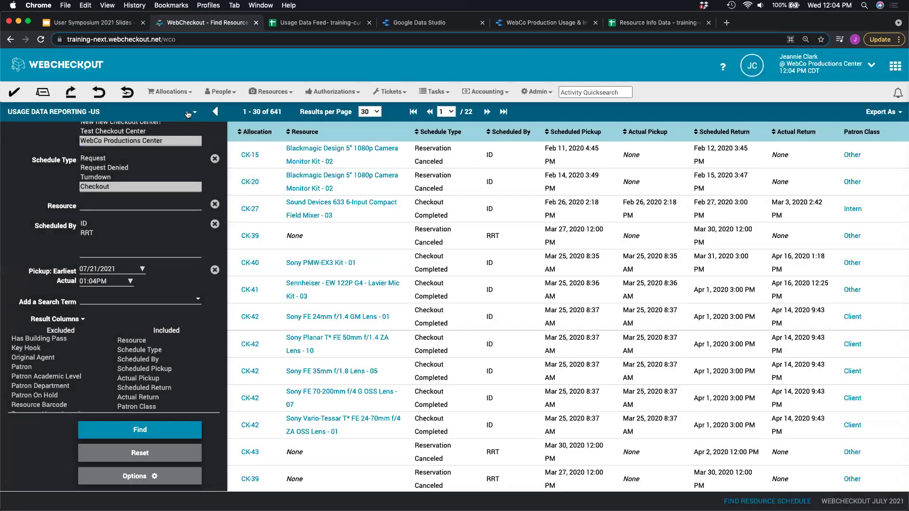
{"action": "left_click", "coordinate": [189, 113]}
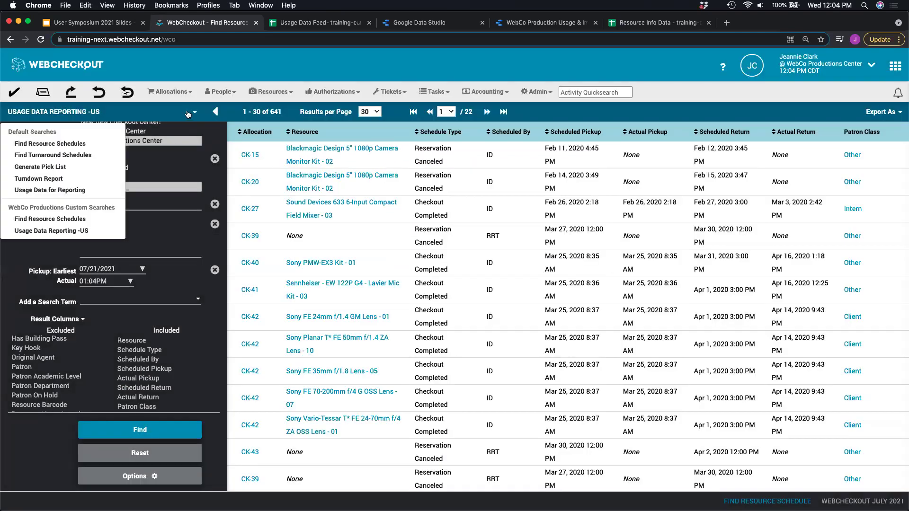
{"action": "left_click", "coordinate": [61, 190]}
- Run the Usage Data for Reporting search, review its results, and go to the Usage Data Feed spreadsheet
{"action": "left_click", "coordinate": [154, 429]}
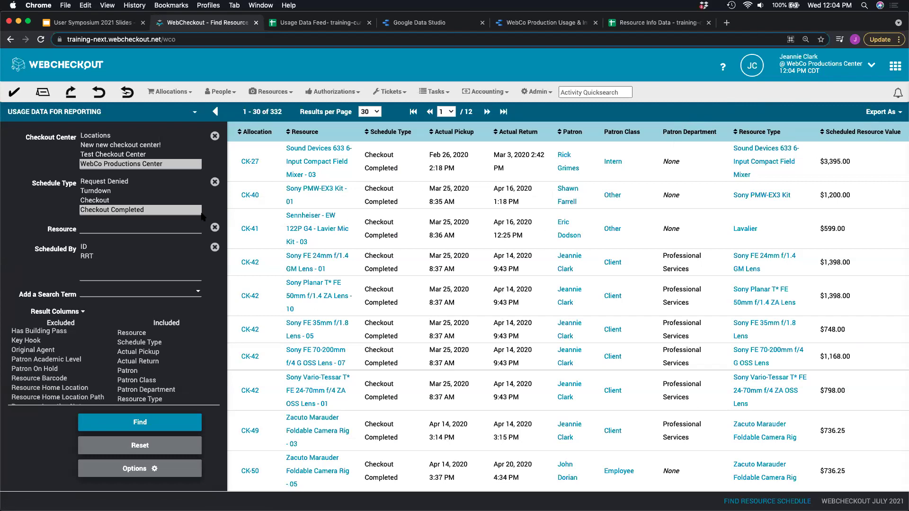
{"action": "scroll", "coordinate": [182, 210], "scroll_direction": "down", "scroll_amount": 2}
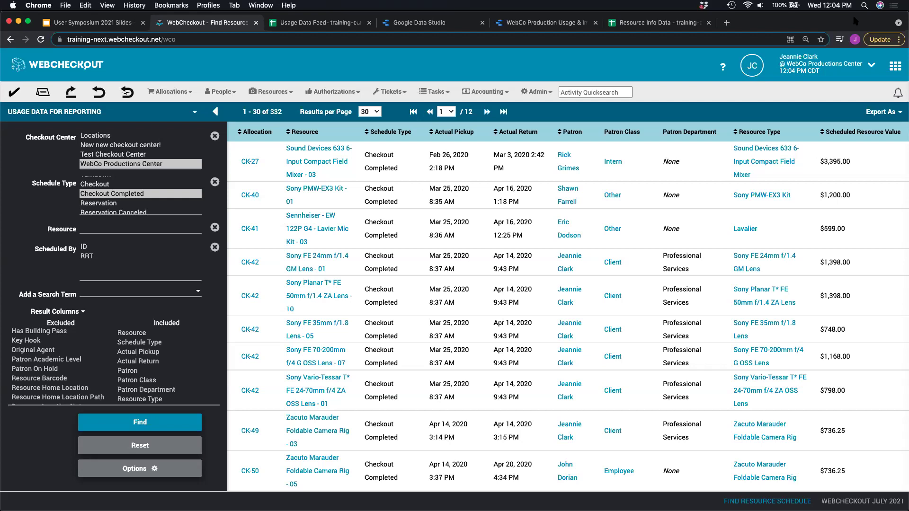
{"action": "left_click", "coordinate": [335, 27]}
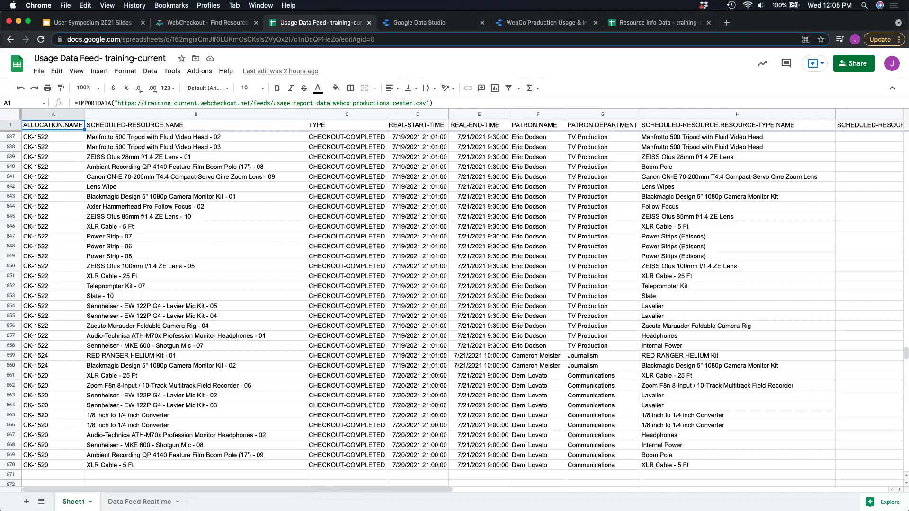
- In Data Feed Realtime cell A1, enter =IMPORTDATA("<pasted usage-report feed URL>")
{"action": "left_click", "coordinate": [139, 502]}
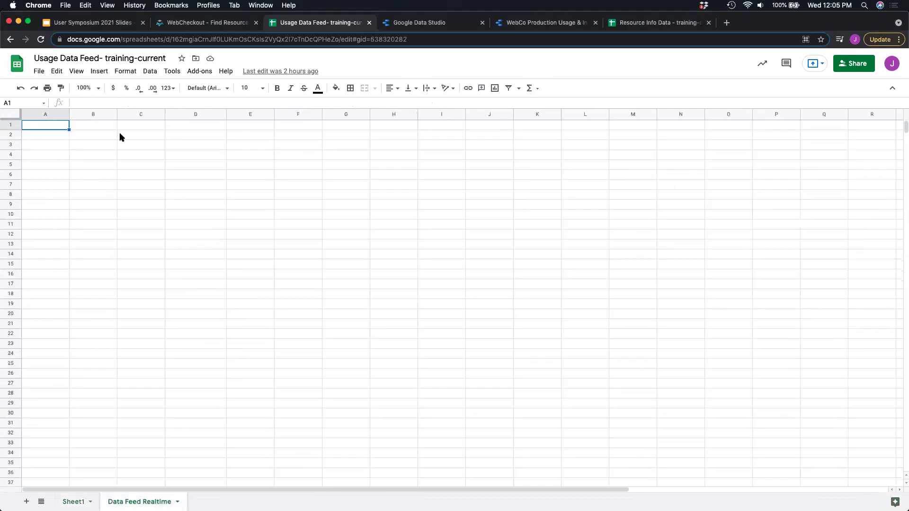
{"action": "type", "text": "=IMPORTDATA("}
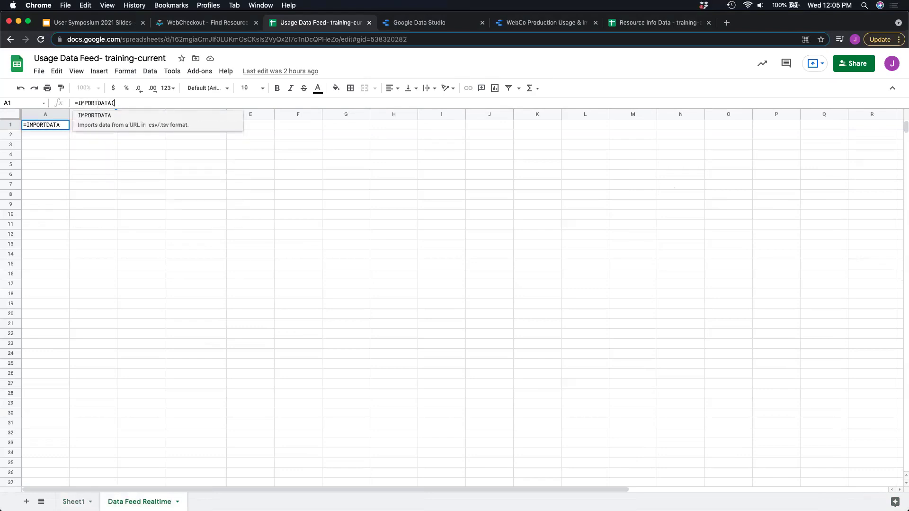
{"action": "type", "text": "\""}
{"action": "type", "text": "https://training-current.webcheckout.net/feeds/usage-report-data-webco-productions-center.csv"}
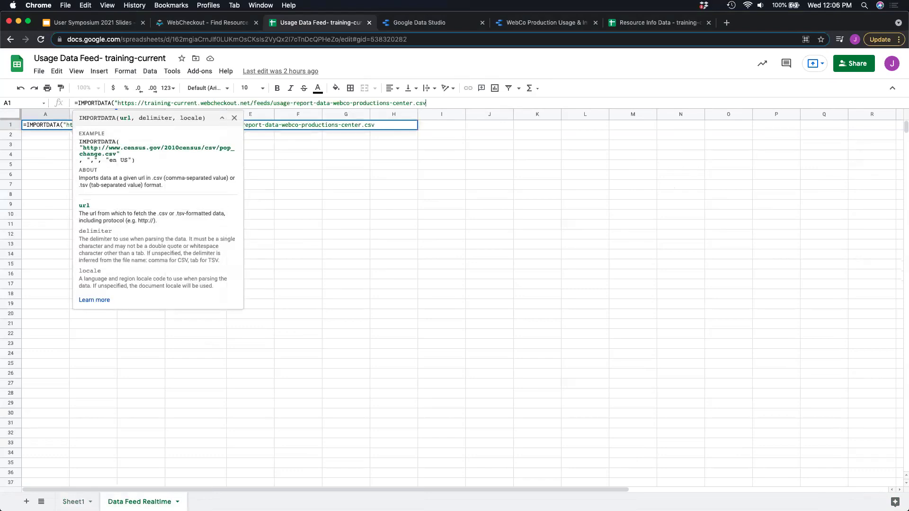
{"action": "type", "text": ")"}
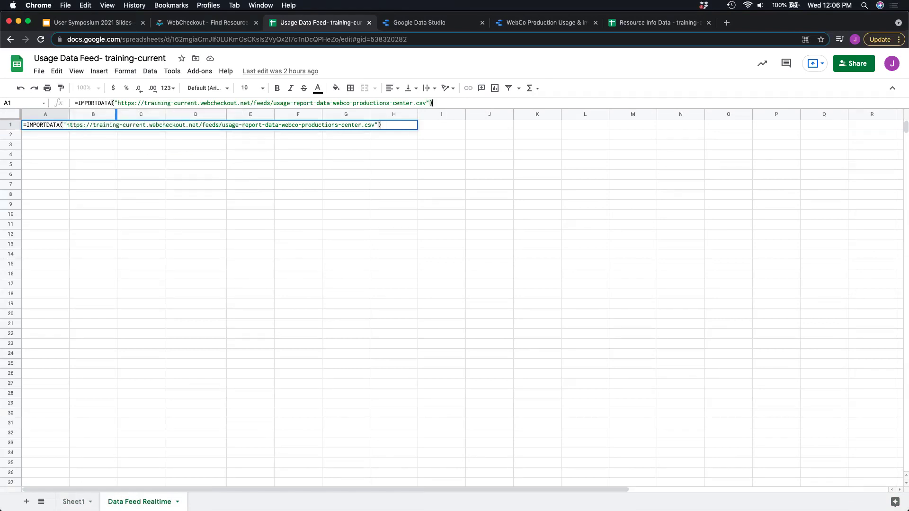
{"action": "key", "text": "Return"}
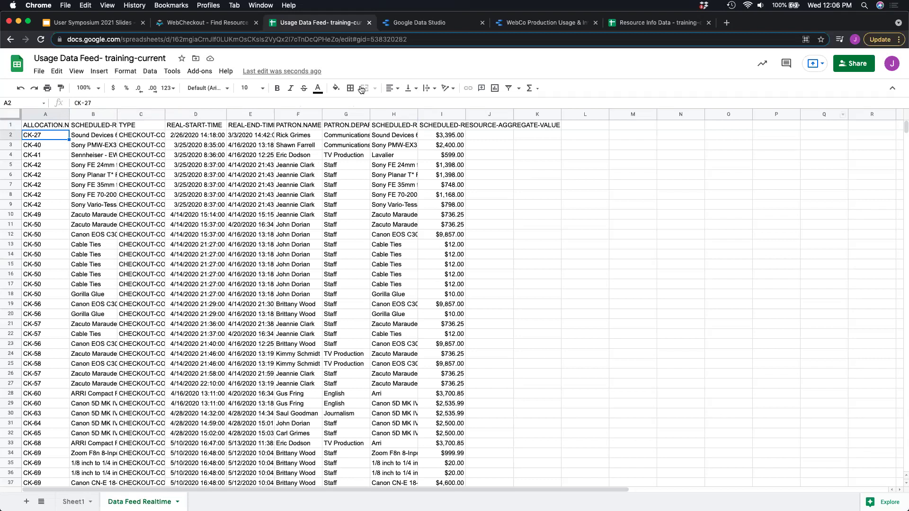
- Widen column A for ALLOCATION.NAME and autofit column E to show full end date-times
{"action": "left_click_drag", "start_coordinate": [69, 114], "coordinate": [85, 114]}
{"action": "left_click_drag", "start_coordinate": [241, 114], "coordinate": [241, 112]}
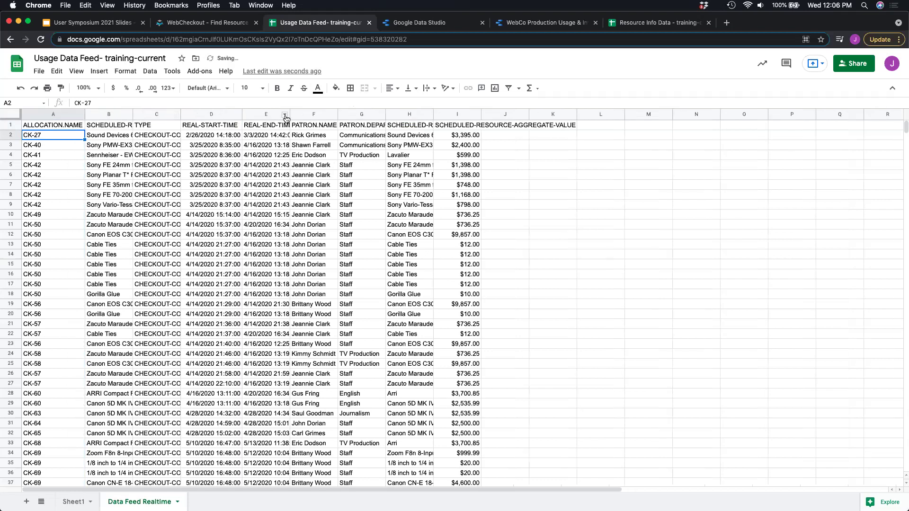
{"action": "double_click", "coordinate": [289, 113]}
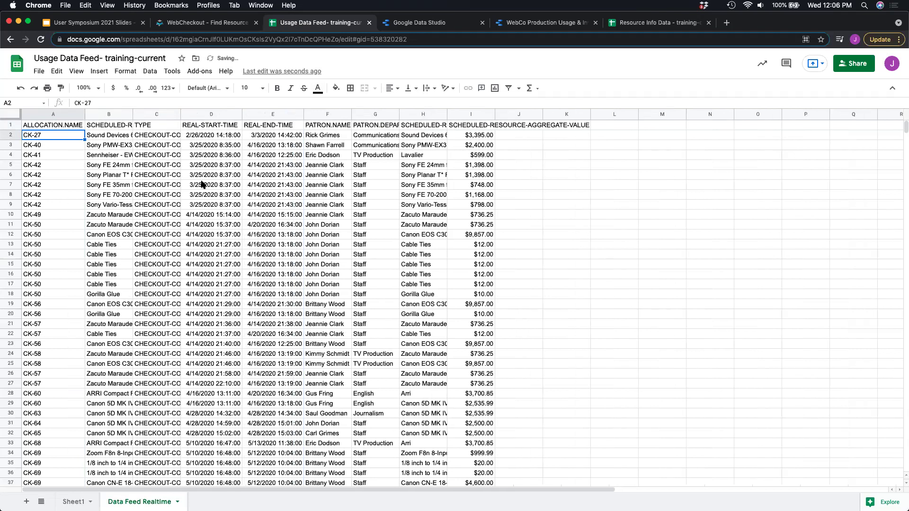
- Check the start-time column and the end times in rows 658–660, then move to Data Studio
{"action": "left_click", "coordinate": [217, 260]}
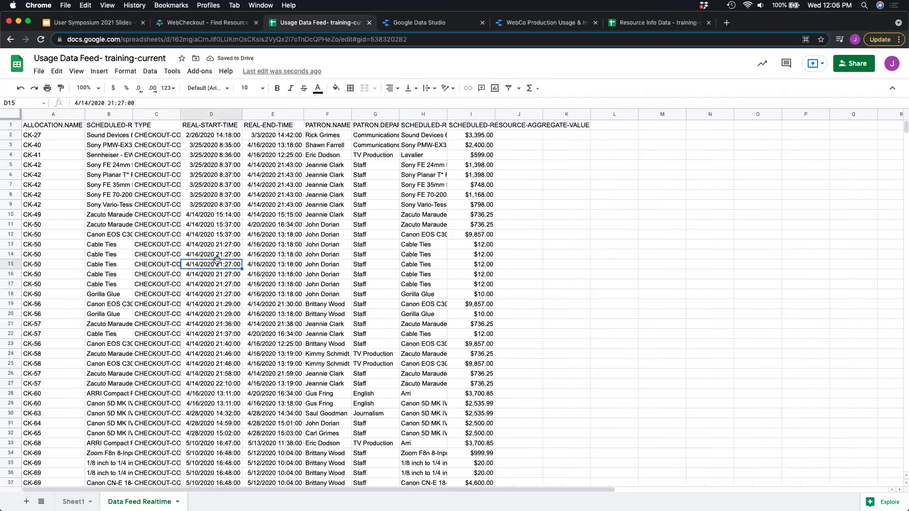
{"action": "key", "text": "ctrl+shift+Down"}
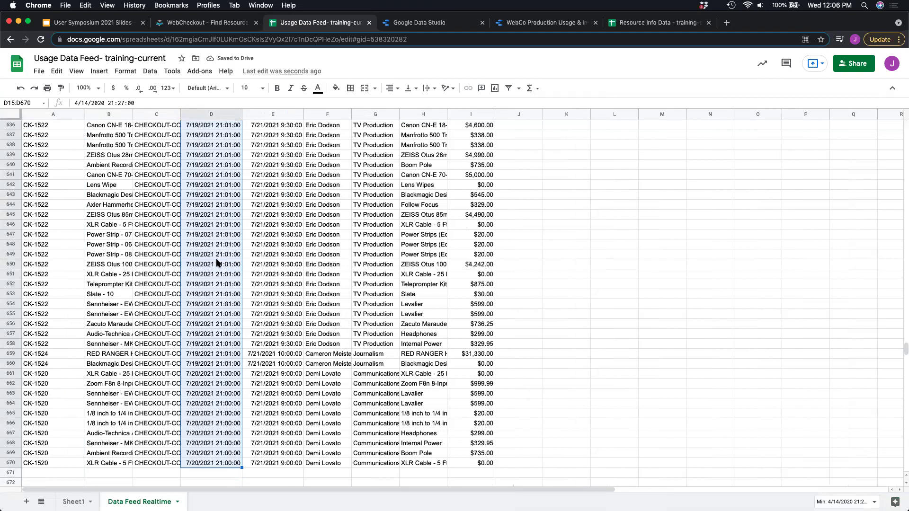
{"action": "left_click", "coordinate": [11, 345]}
{"action": "left_click", "coordinate": [9, 353]}
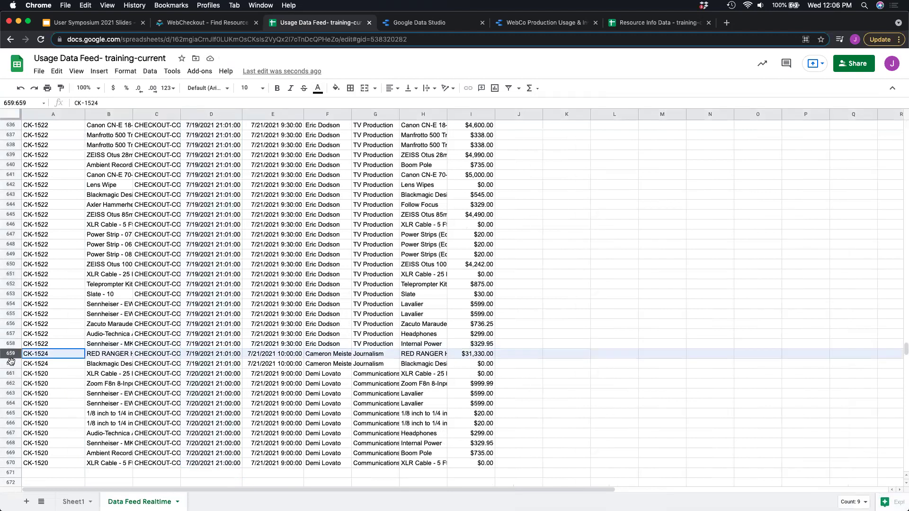
{"action": "left_click", "coordinate": [10, 363], "text": "shift"}
{"action": "left_click", "coordinate": [287, 355]}
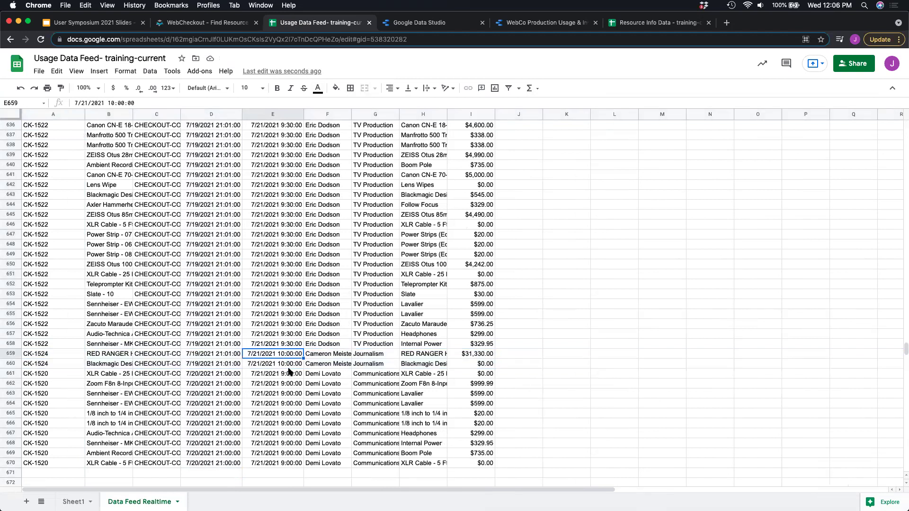
{"action": "left_click", "coordinate": [290, 365]}
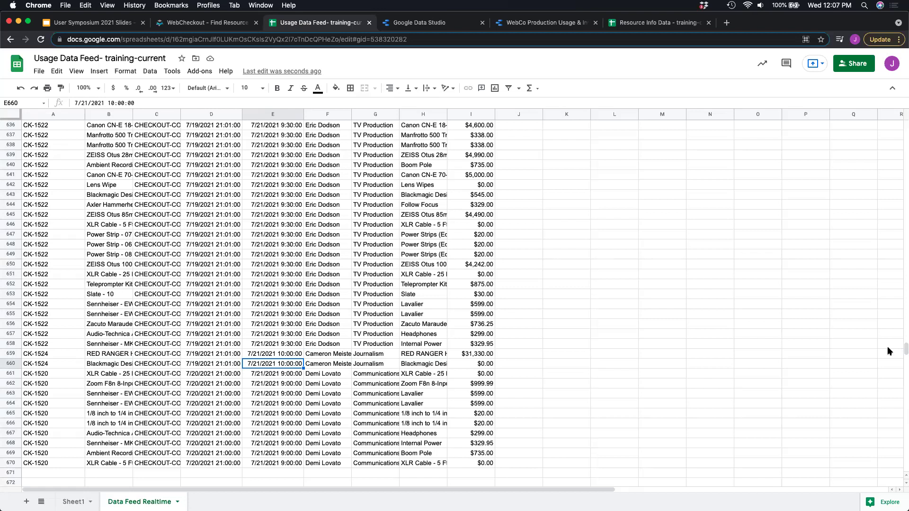
{"action": "left_click", "coordinate": [411, 27]}
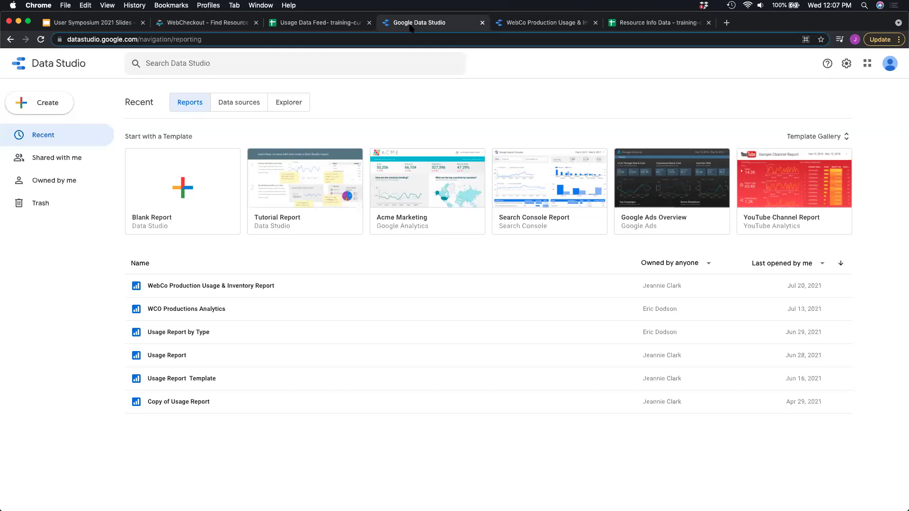
- Create a blank report using the Google Sheets connector with Usage Data Feed- training-current, Sheet1
{"action": "left_click", "coordinate": [185, 194]}
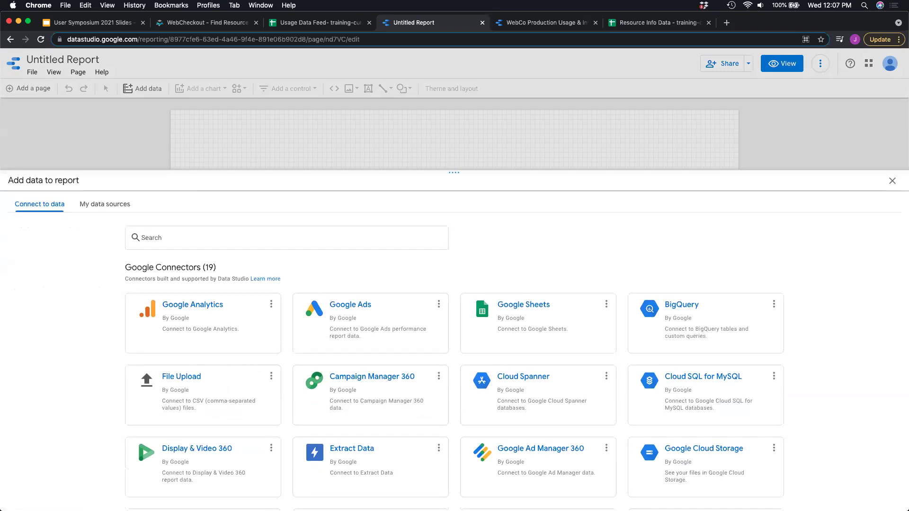
{"action": "left_click", "coordinate": [502, 322]}
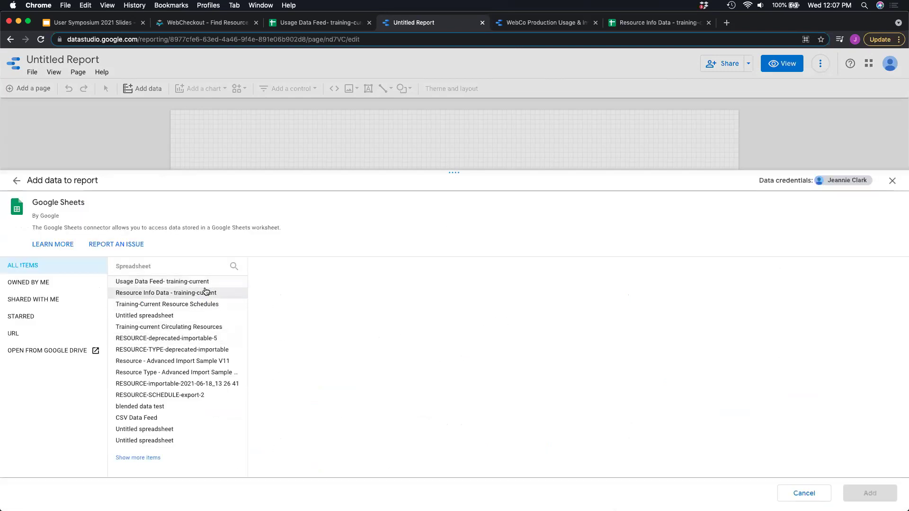
{"action": "left_click", "coordinate": [163, 284]}
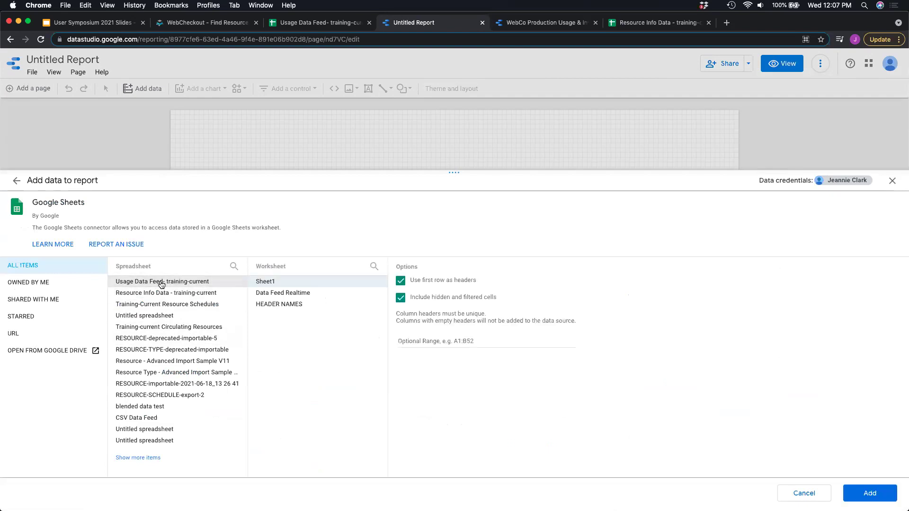
{"action": "left_click", "coordinate": [300, 284]}
{"action": "left_click", "coordinate": [861, 496]}
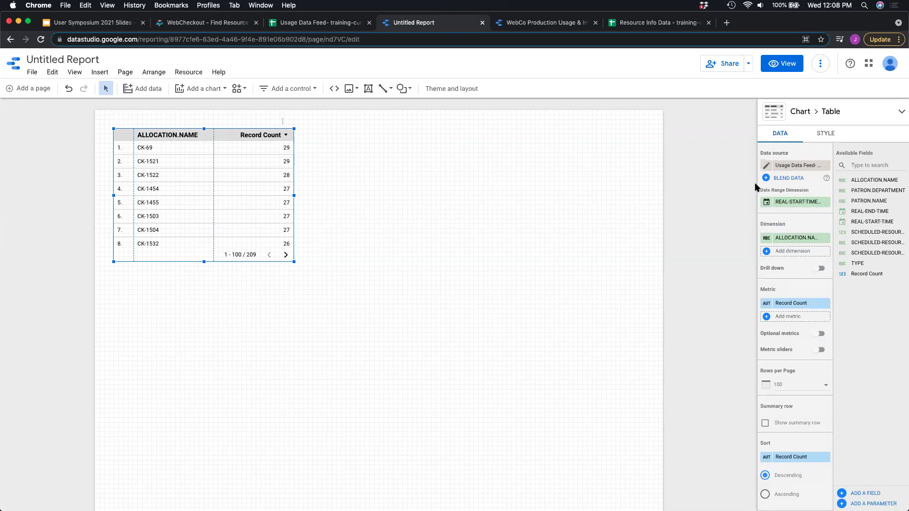
- Rename the ALLOCATION.NAME dimension to CHECKOUTS and the Record Count metric to RESOURCE COUNT
{"action": "left_click", "coordinate": [767, 243]}
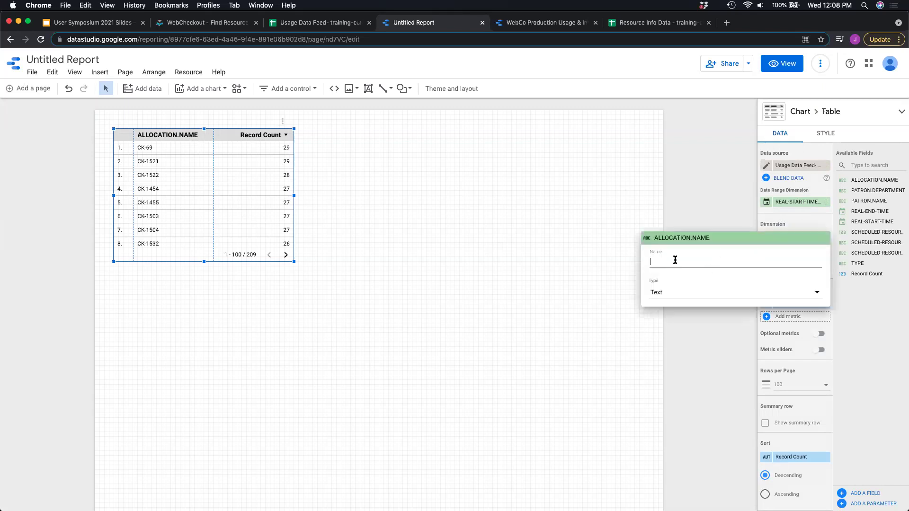
{"action": "type", "text": "CHECKO"}
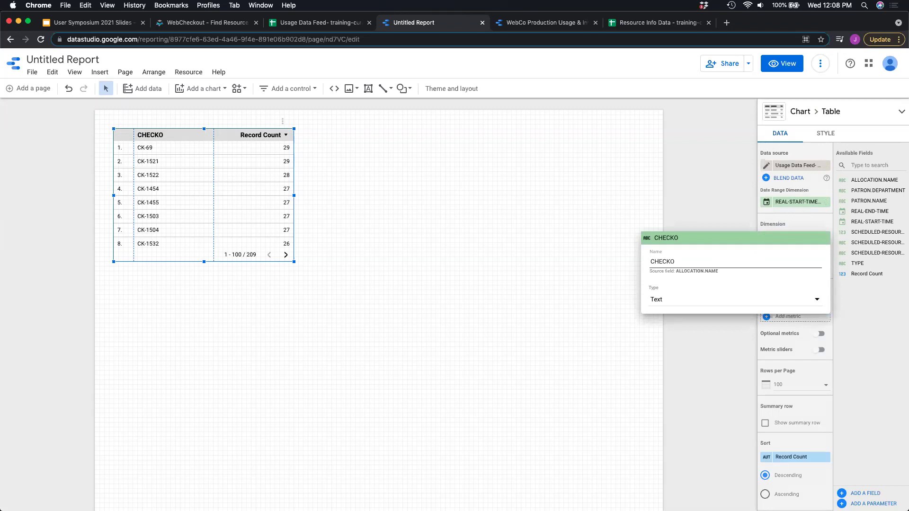
{"action": "type", "text": "UTS"}
{"action": "key", "text": "Return"}
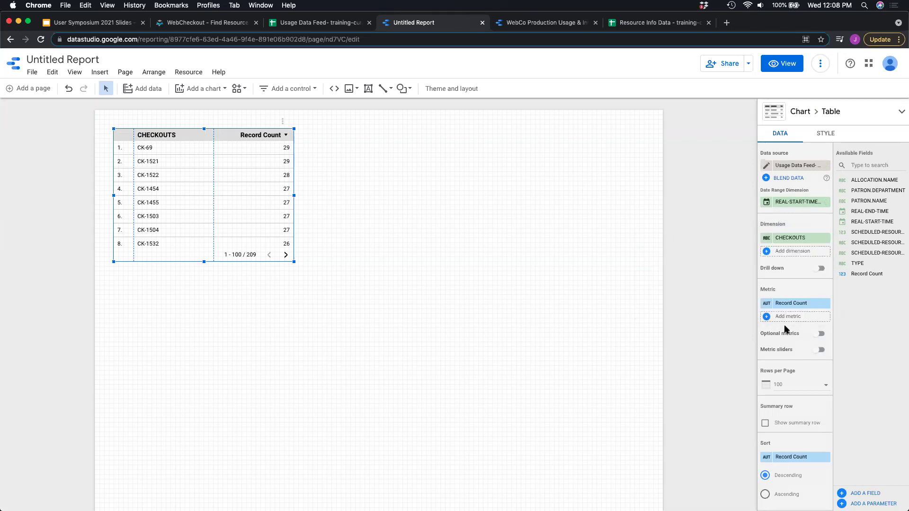
{"action": "left_click", "coordinate": [762, 304]}
{"action": "type", "text": "R"}
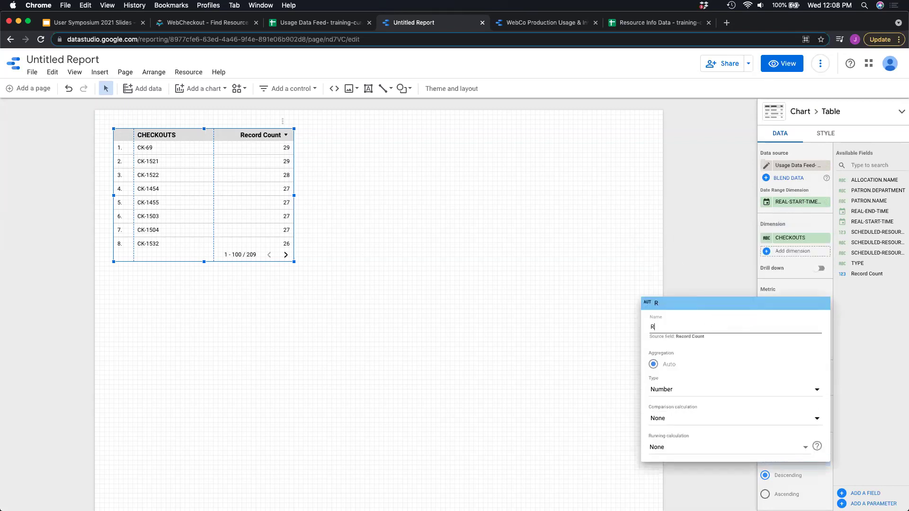
{"action": "type", "text": "ESOURCE COUNT"}
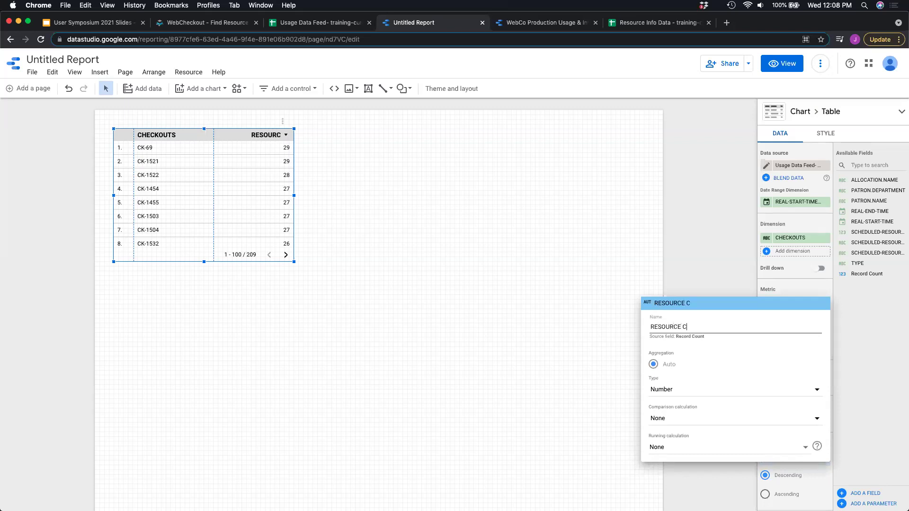
{"action": "key", "text": "BackSpace"}
{"action": "key", "text": "BackSpace"}
{"action": "key", "text": "BackSpace"}
{"action": "key", "text": "BackSpace"}
{"action": "key", "text": "BackSpace"}
{"action": "type", "text": "COUNT"}
{"action": "key", "text": "Escape"}
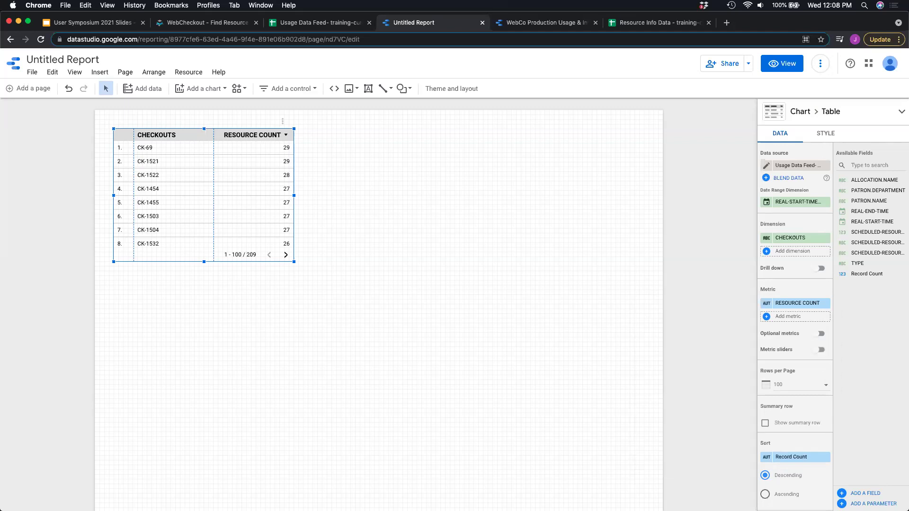
- Place a Time series chart of Record Count by REAL-START-TIME, moved right of the table and widened
{"action": "left_click", "coordinate": [218, 95]}
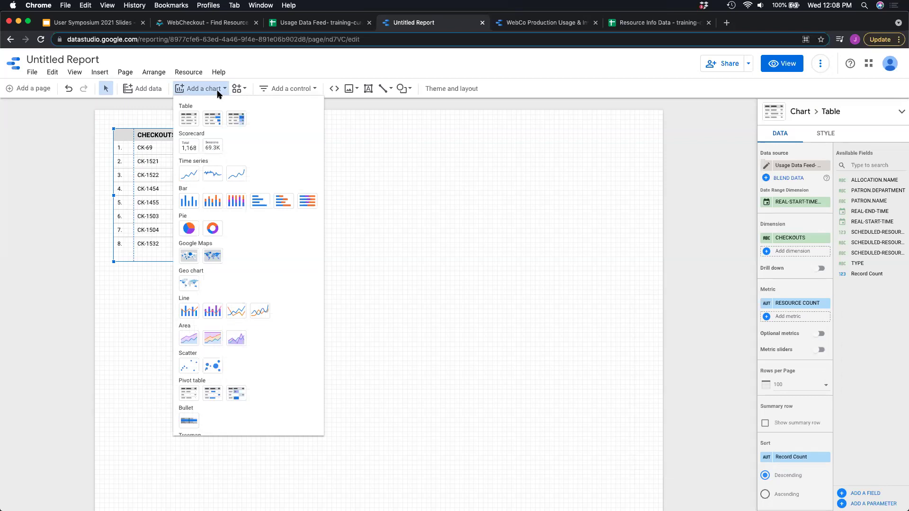
{"action": "left_click", "coordinate": [197, 176]}
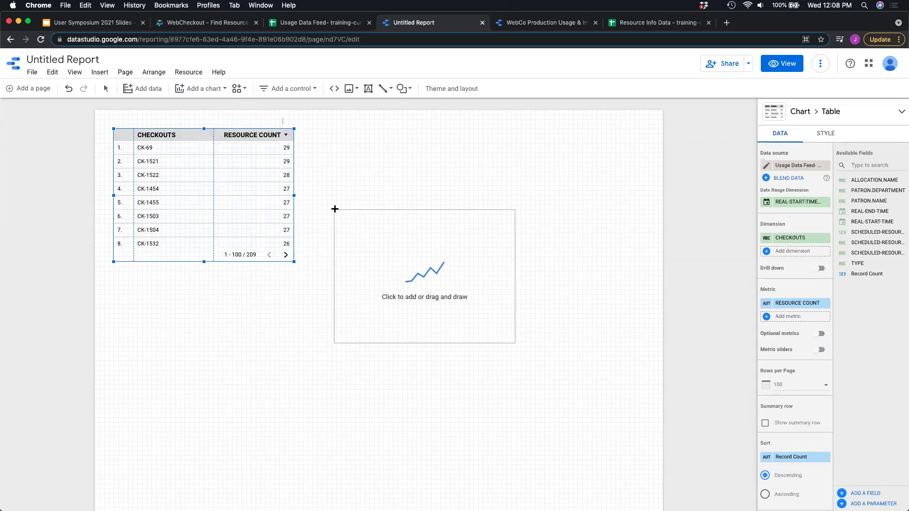
{"action": "left_click", "coordinate": [333, 192]}
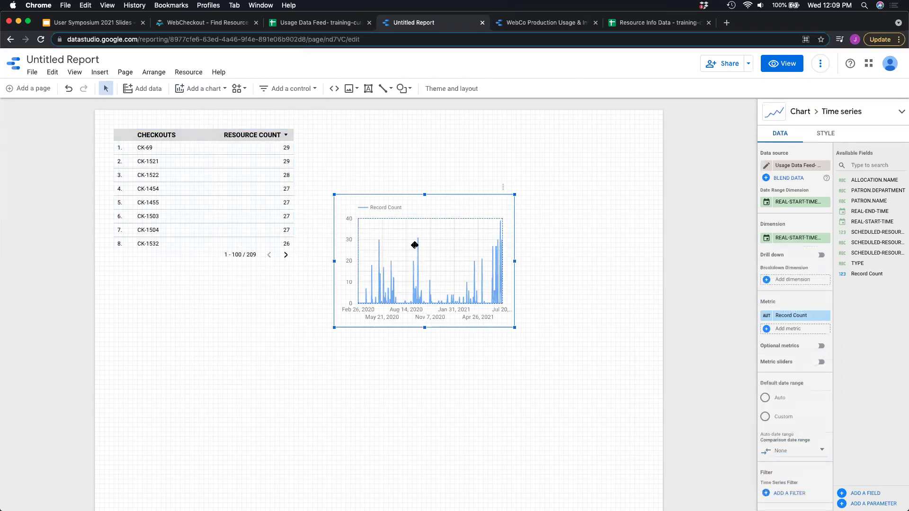
{"action": "left_click_drag", "start_coordinate": [513, 263], "coordinate": [584, 260]}
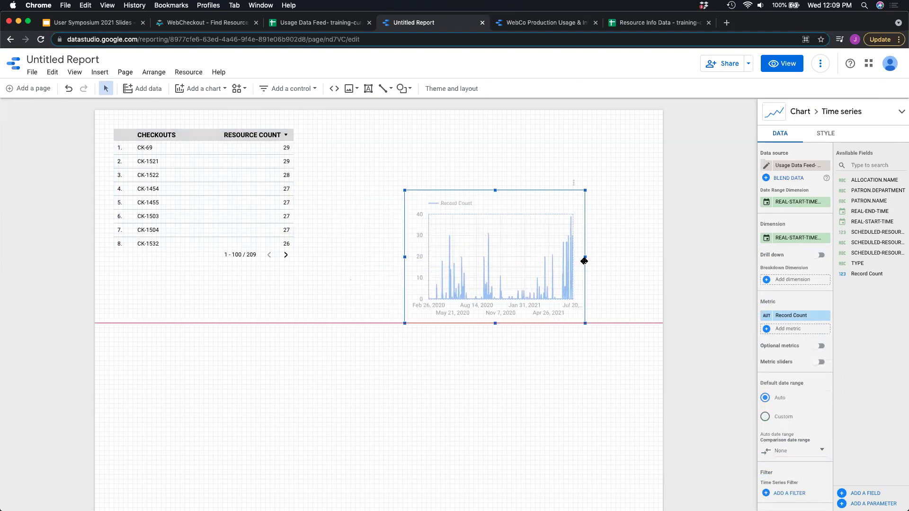
{"action": "left_click_drag", "start_coordinate": [403, 257], "coordinate": [344, 258]}
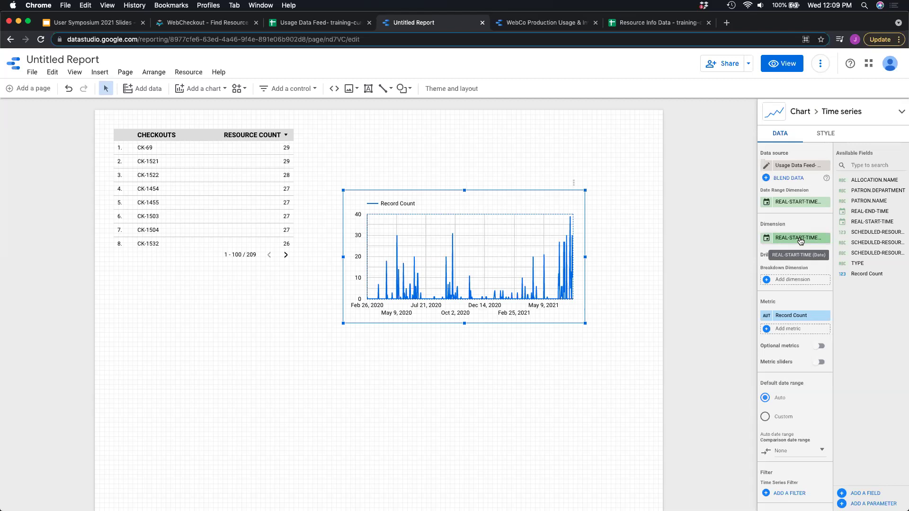
- Rename the date dimension MONTH with type Date & Time > Month, and widen the chart to fit January–December
{"action": "left_click", "coordinate": [766, 238]}
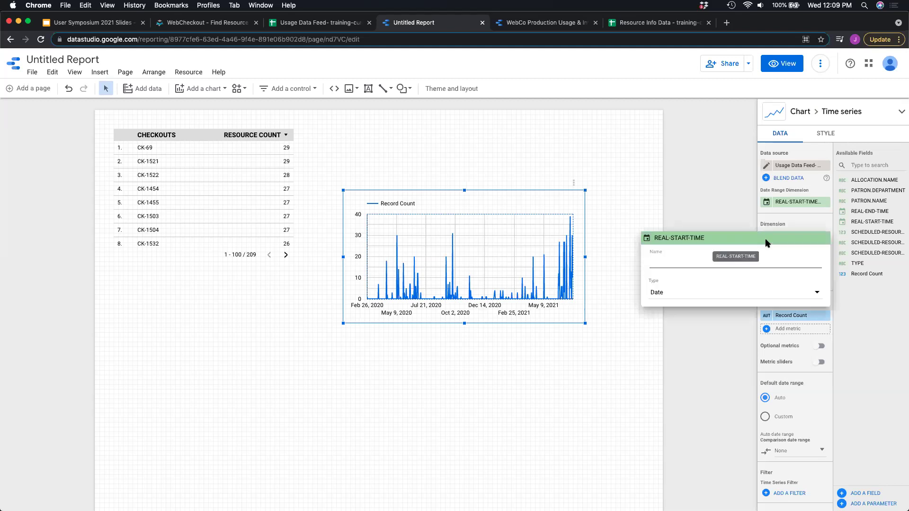
{"action": "type", "text": "MONTH"}
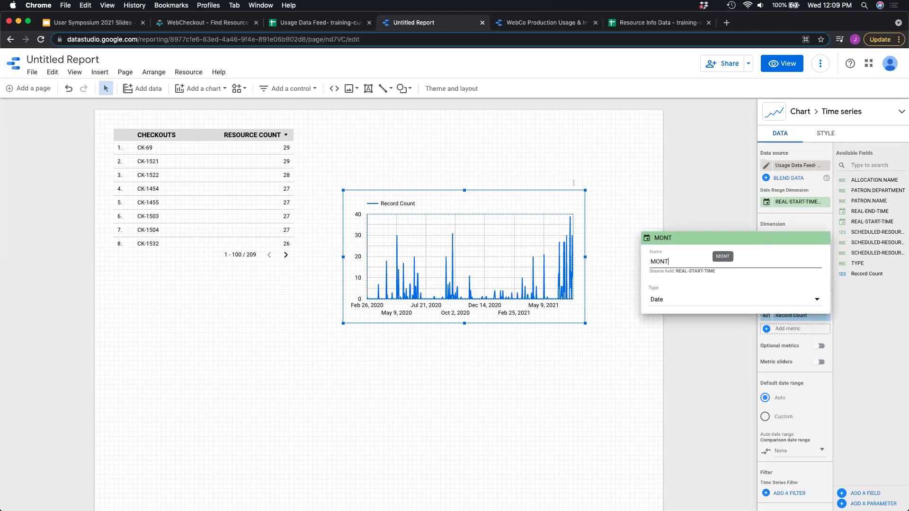
{"action": "left_click", "coordinate": [684, 301]}
{"action": "mouse_move", "coordinate": [685, 303]}
{"action": "mouse_move", "coordinate": [693, 341]}
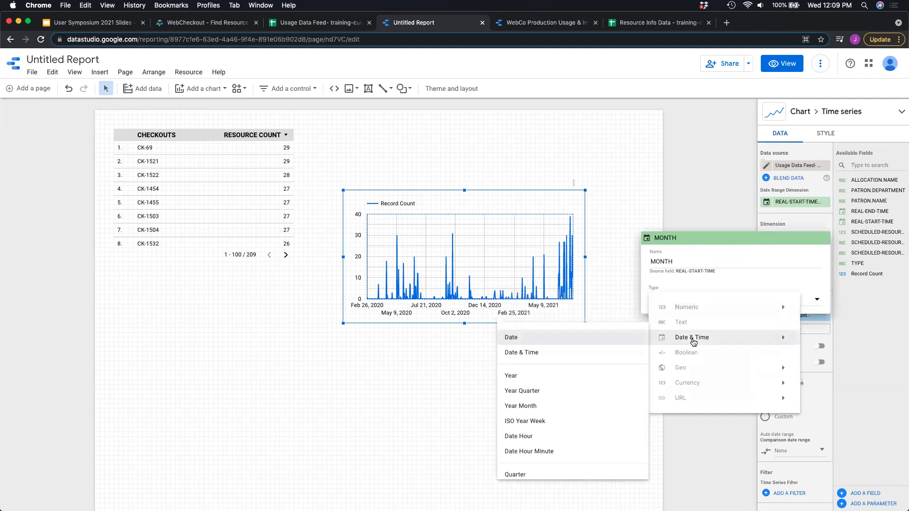
{"action": "scroll", "coordinate": [597, 395], "scroll_direction": "down", "scroll_amount": 1}
{"action": "scroll", "coordinate": [583, 407], "scroll_direction": "down", "scroll_amount": 1}
{"action": "left_click", "coordinate": [569, 417]}
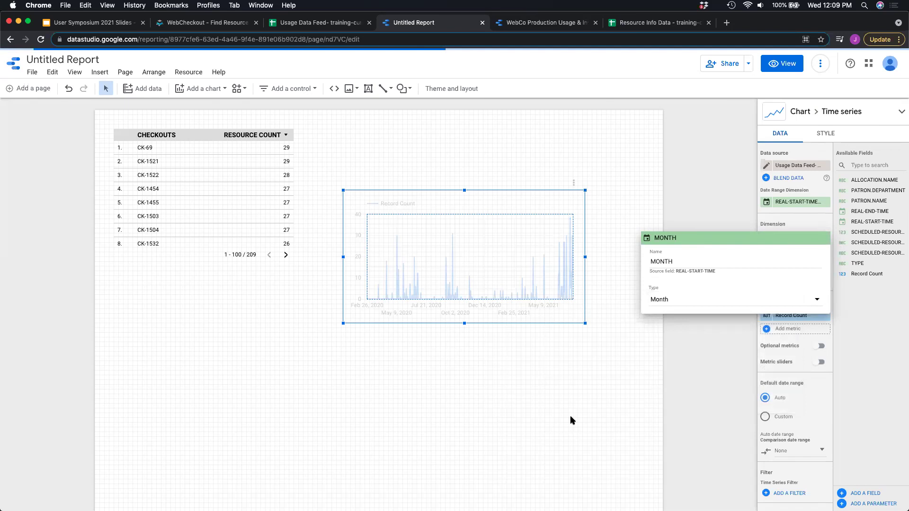
{"action": "left_click", "coordinate": [587, 393]}
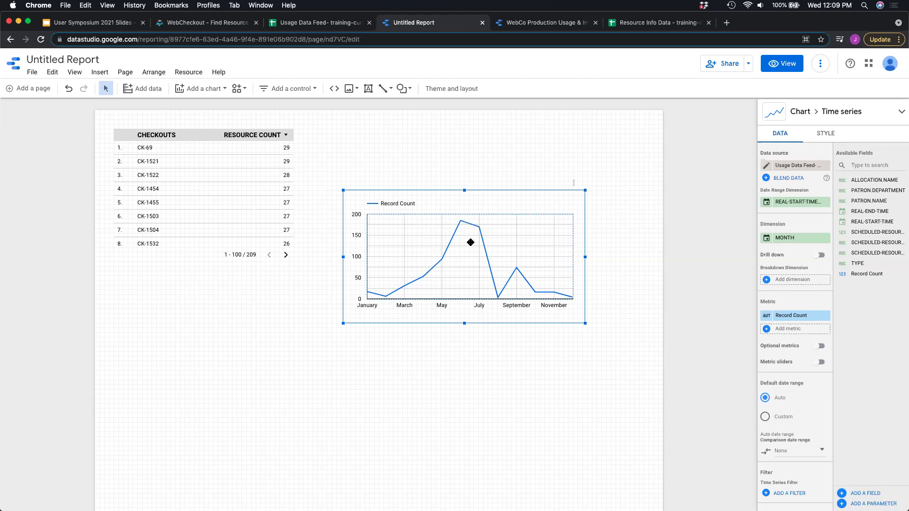
{"action": "left_click_drag", "start_coordinate": [585, 257], "coordinate": [623, 256]}
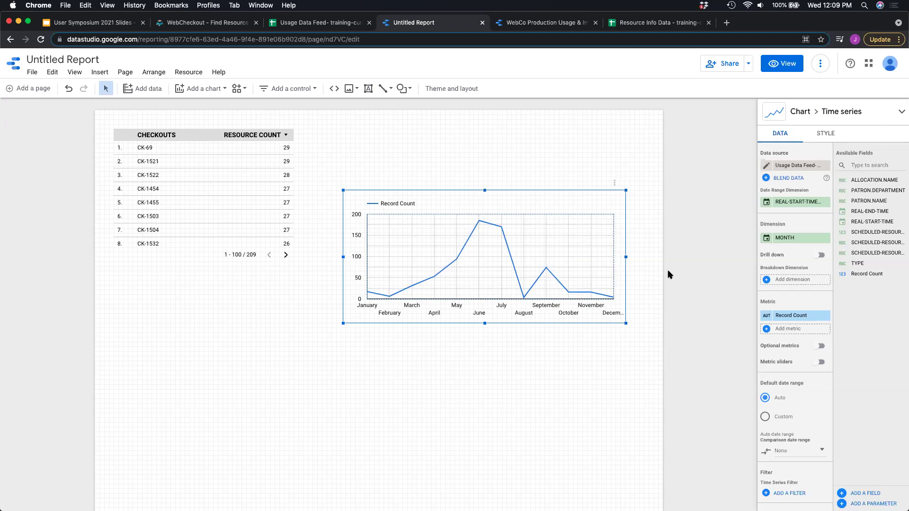
{"action": "left_click_drag", "start_coordinate": [870, 211], "coordinate": [877, 189]}
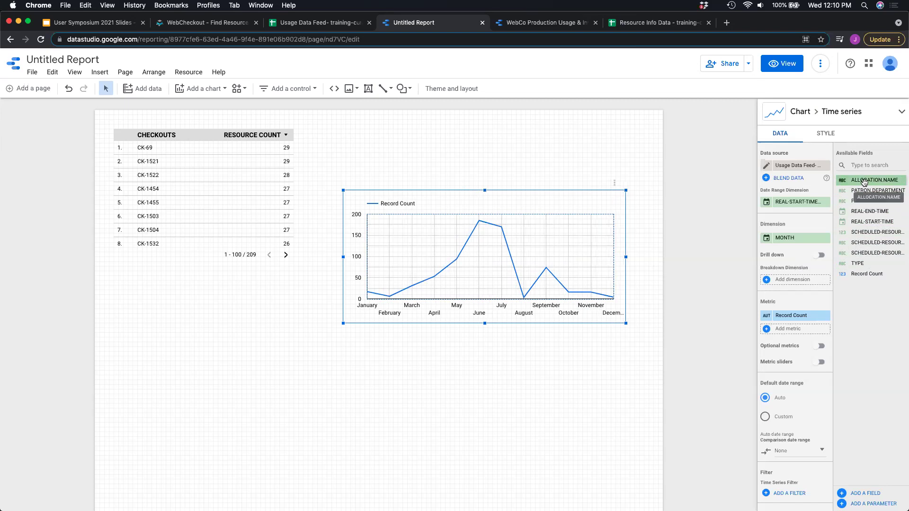
- Add ALLOCATION.NAME as a second chart metric, then switch to the Usage Data Feed spreadsheet
{"action": "left_click", "coordinate": [765, 330]}
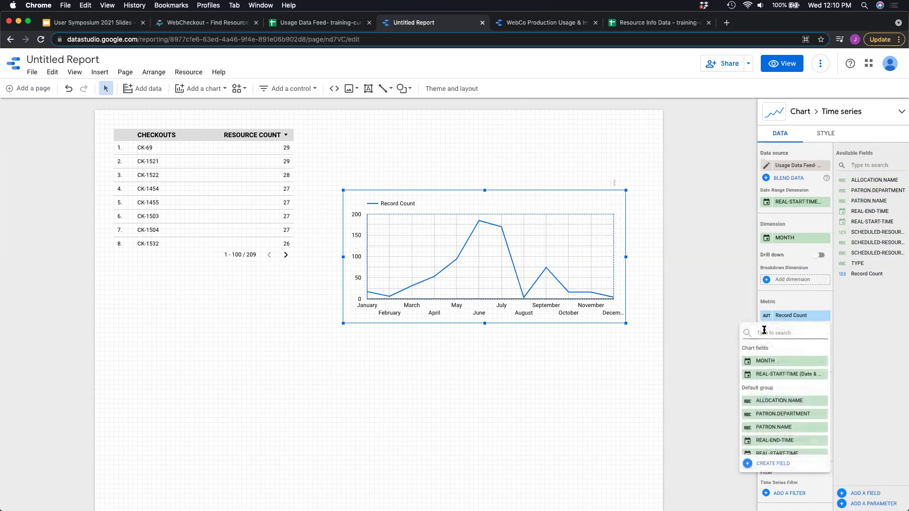
{"action": "scroll", "coordinate": [773, 348], "scroll_direction": "down", "scroll_amount": 2}
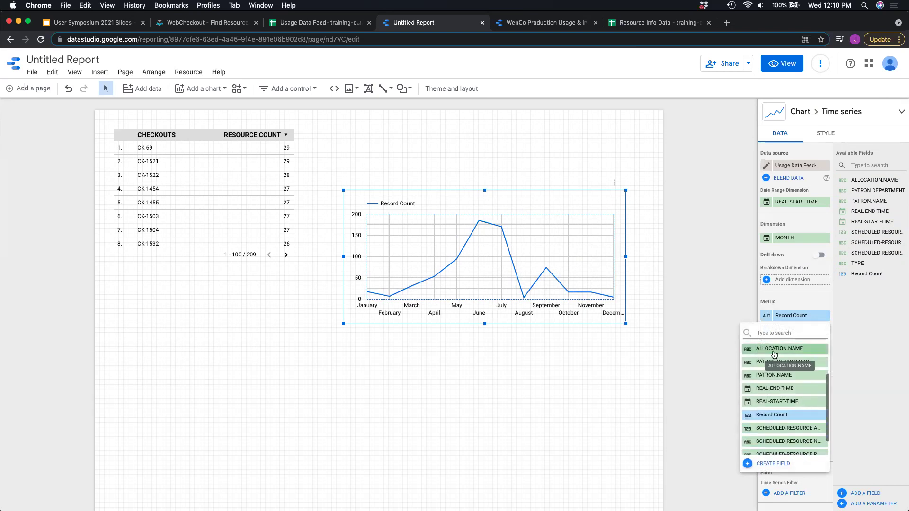
{"action": "left_click", "coordinate": [774, 349]}
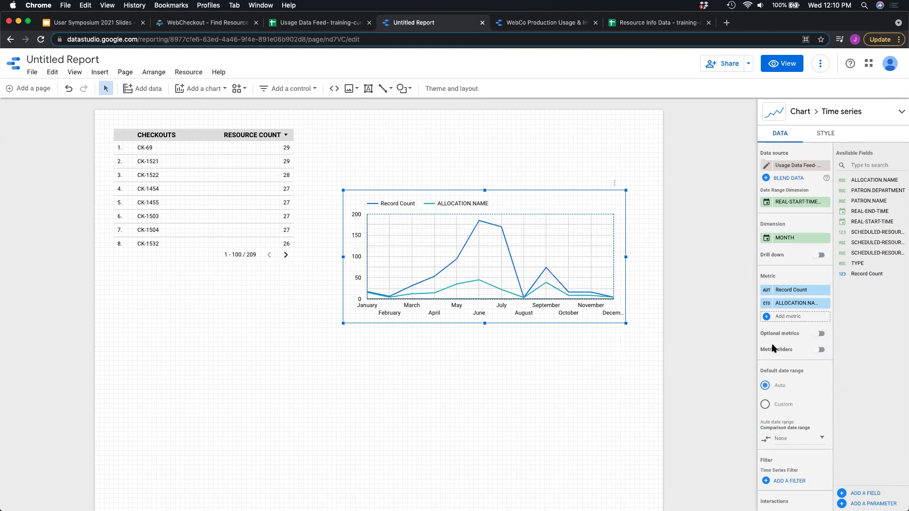
{"action": "left_click", "coordinate": [768, 306]}
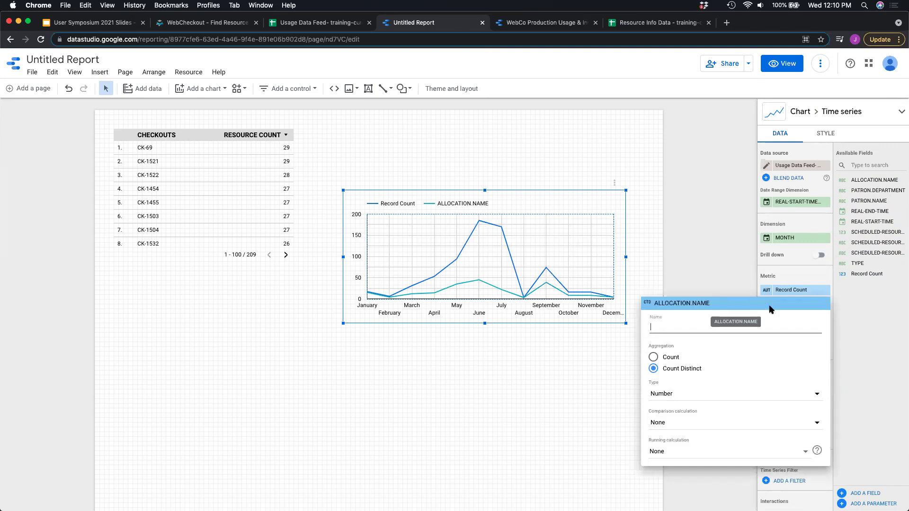
{"action": "left_click", "coordinate": [320, 23]}
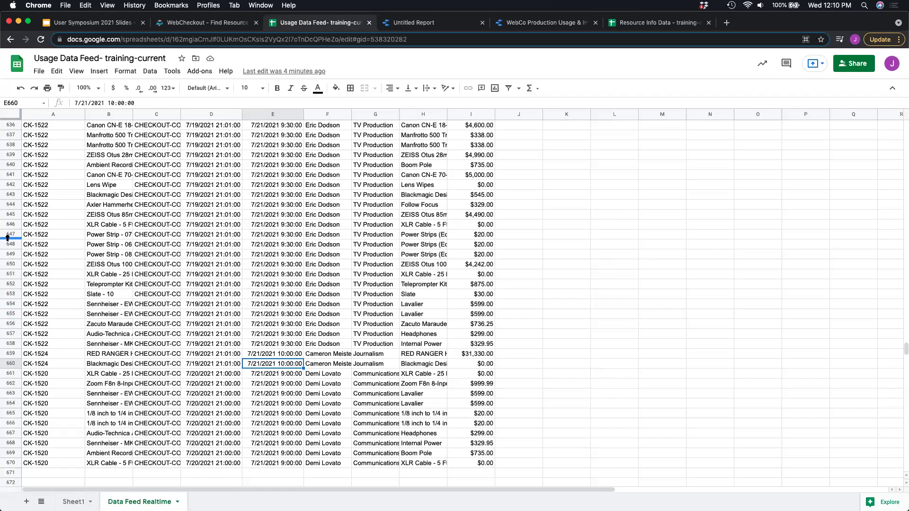
- Select the CK-1522 checkout rows, then bring up the WebCo Production Usage & Inventory Report
{"action": "left_click_drag", "start_coordinate": [11, 125], "coordinate": [27, 345]}
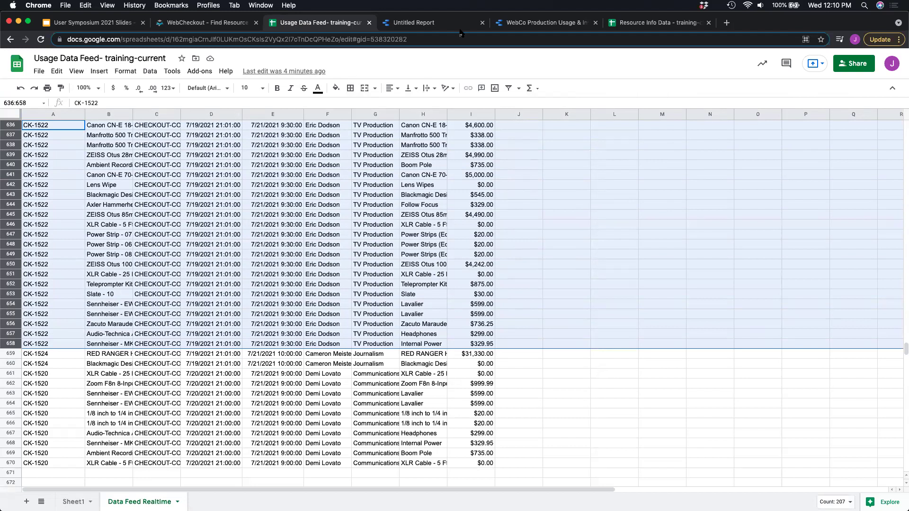
{"action": "left_click", "coordinate": [519, 27]}
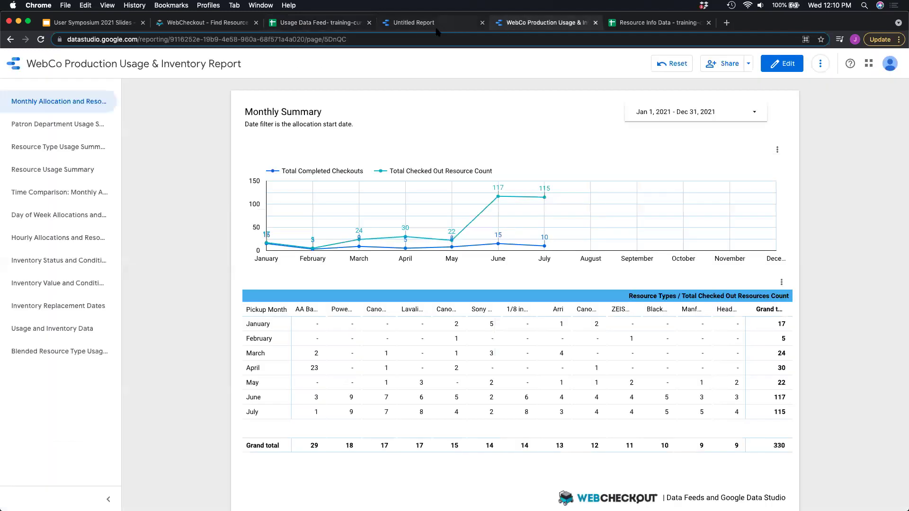
- Go back to the Untitled Report editor with the ALLOCATION.NAME metric settings open
{"action": "left_click", "coordinate": [425, 23]}
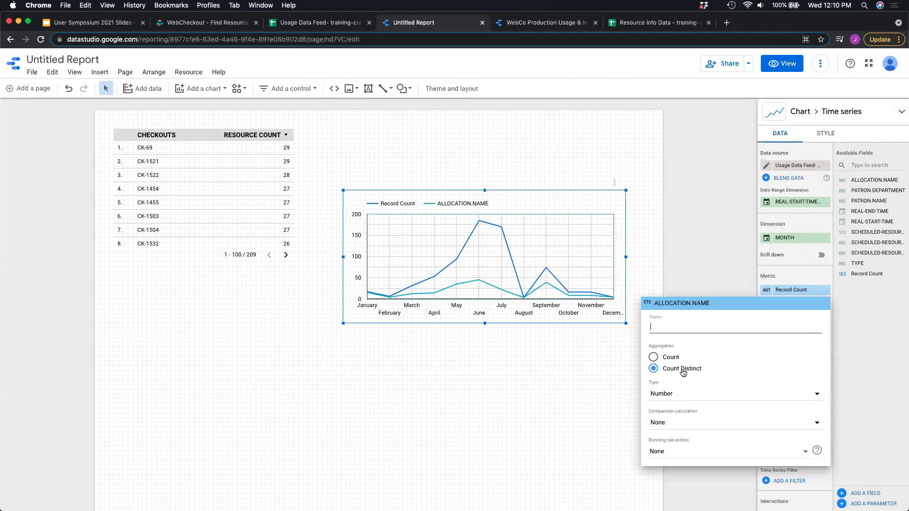
- Rename metric ALLOCATION.NAME to UNIQUE CHECKOUT COUNT and Record Count to RESOURCE COUNT
{"action": "left_click", "coordinate": [686, 327]}
{"action": "type", "text": "UNIU"}
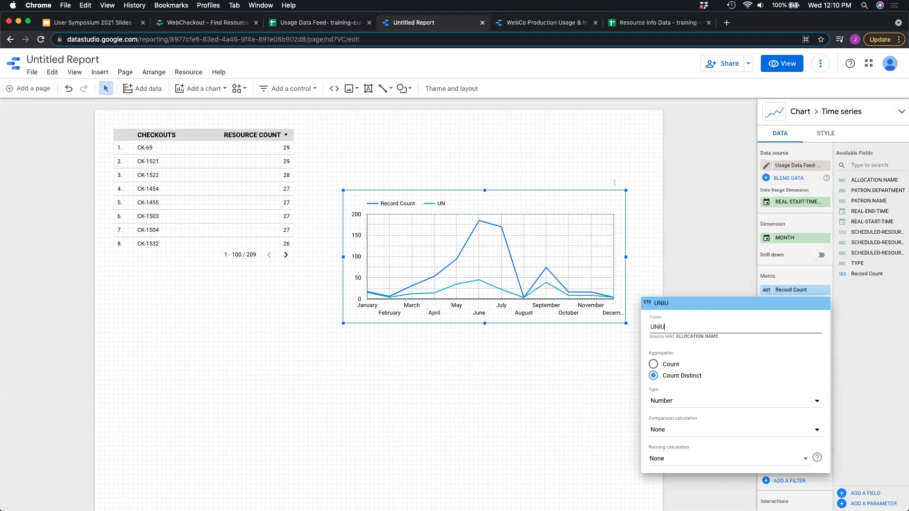
{"action": "key", "text": "BackSpace"}
{"action": "type", "text": "QUE CHECKOUT"}
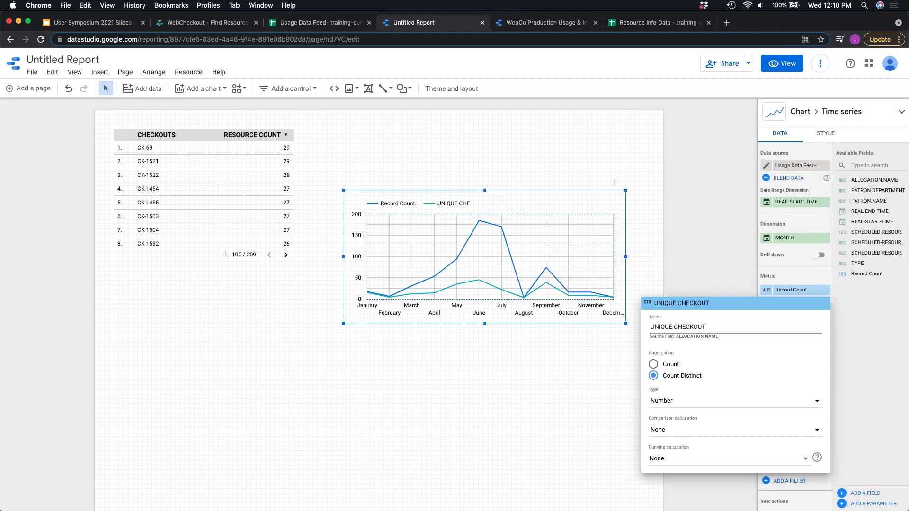
{"action": "type", "text": " COUNT"}
{"action": "key", "text": "Return"}
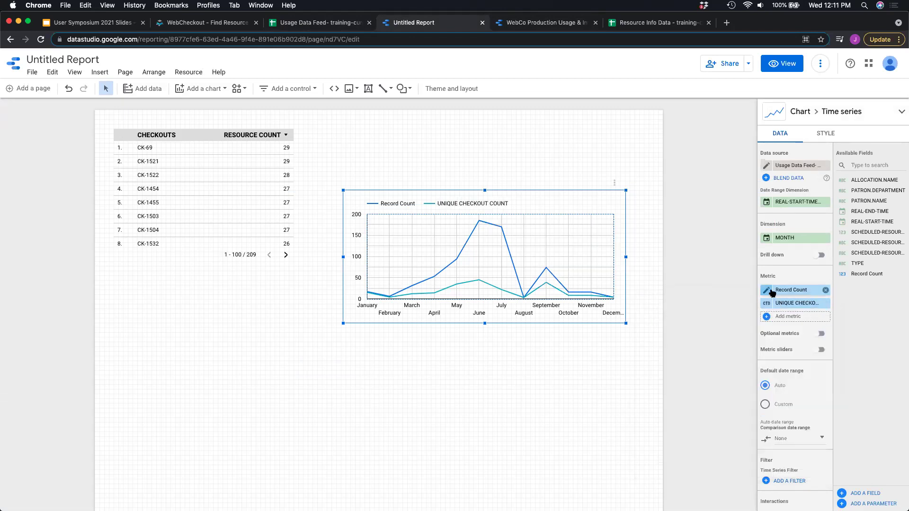
{"action": "left_click", "coordinate": [790, 289]}
{"action": "type", "text": "RESOURCE COUNT"}
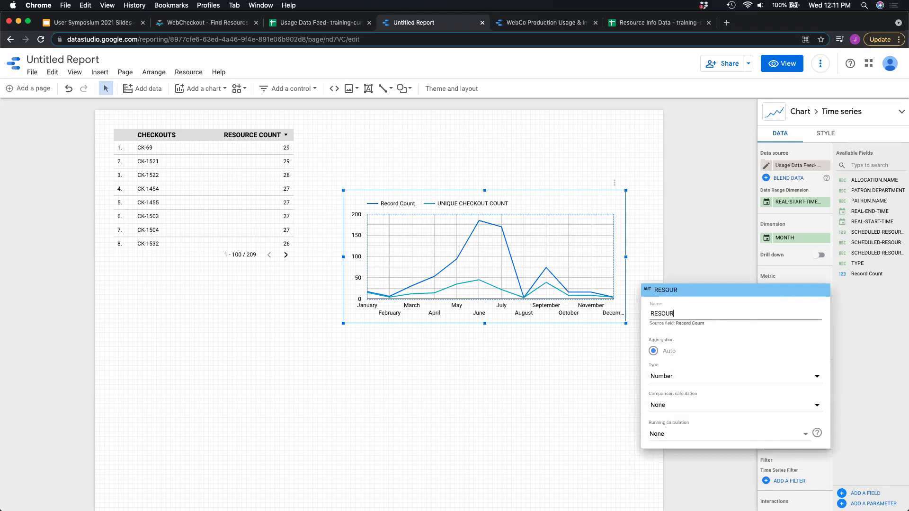
{"action": "key", "text": "Return"}
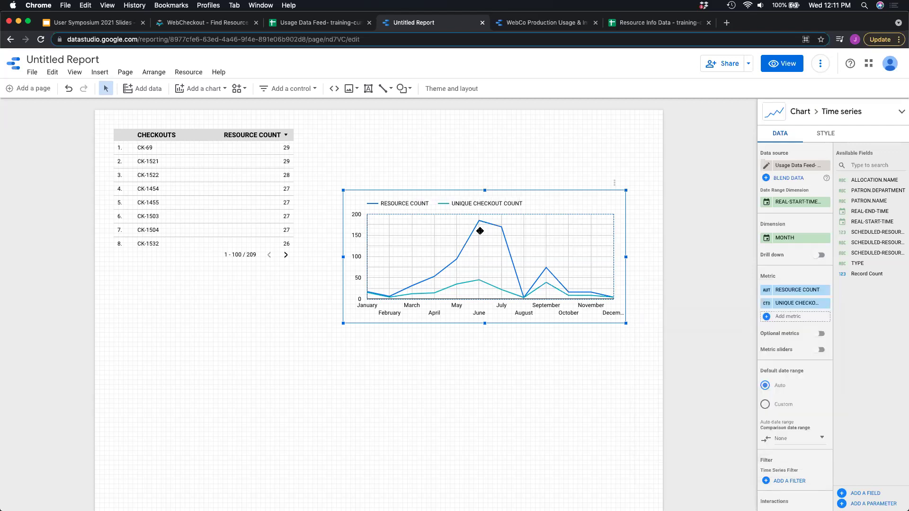
{"action": "left_click", "coordinate": [824, 137]}
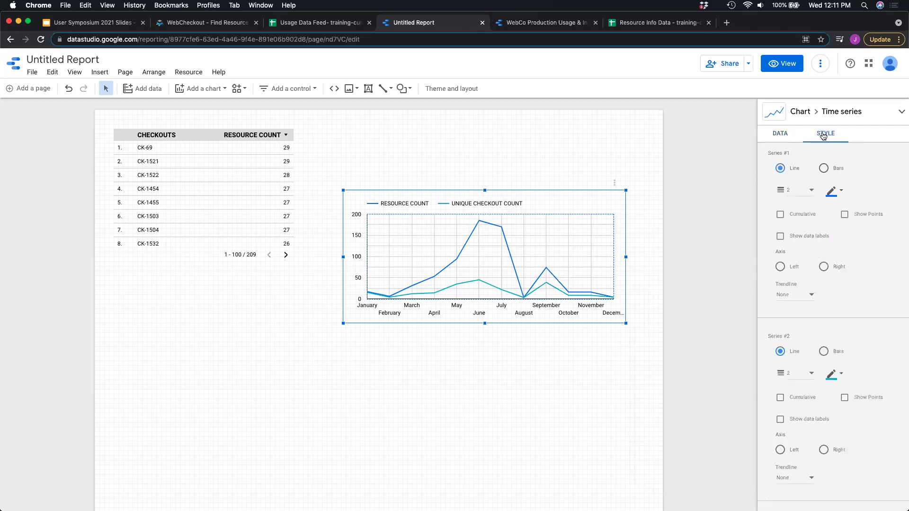
- Turn on data labels for Series #1 (RESOURCE COUNT) and Series #2 (UNIQUE CHECKOUT COUNT)
{"action": "left_click", "coordinate": [784, 241]}
{"action": "scroll", "coordinate": [797, 293], "scroll_direction": "down", "scroll_amount": 2}
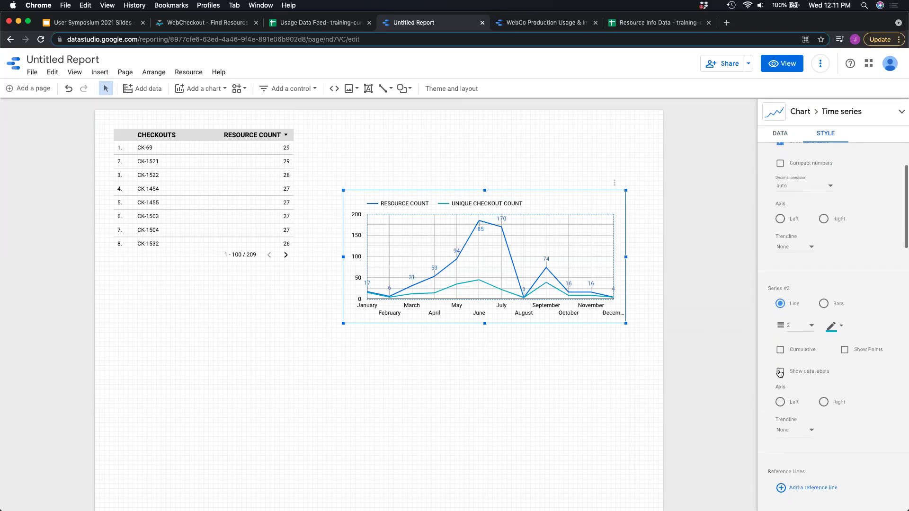
{"action": "left_click", "coordinate": [779, 372]}
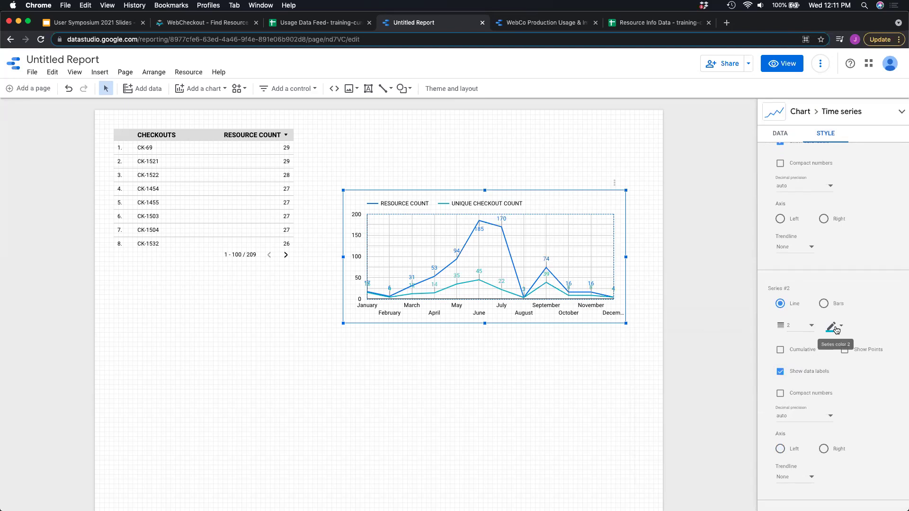
{"action": "left_click", "coordinate": [784, 135]}
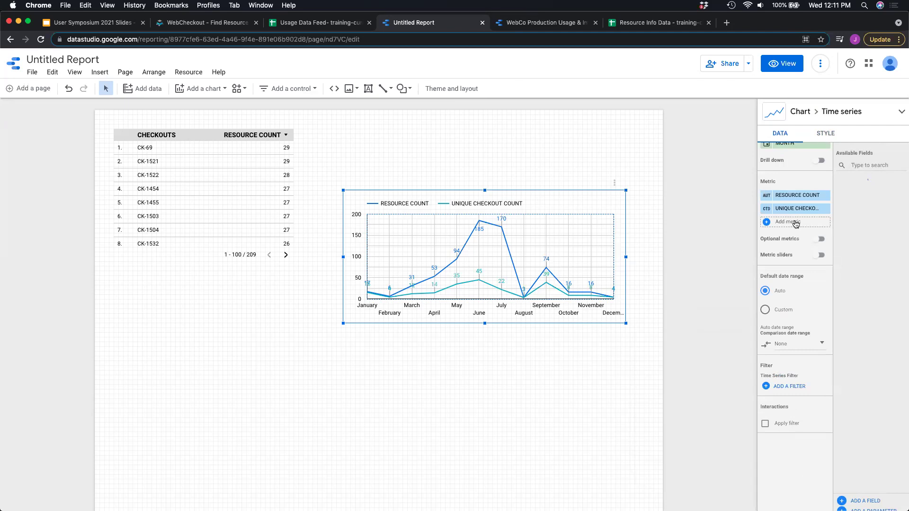
{"action": "left_click", "coordinate": [509, 141]}
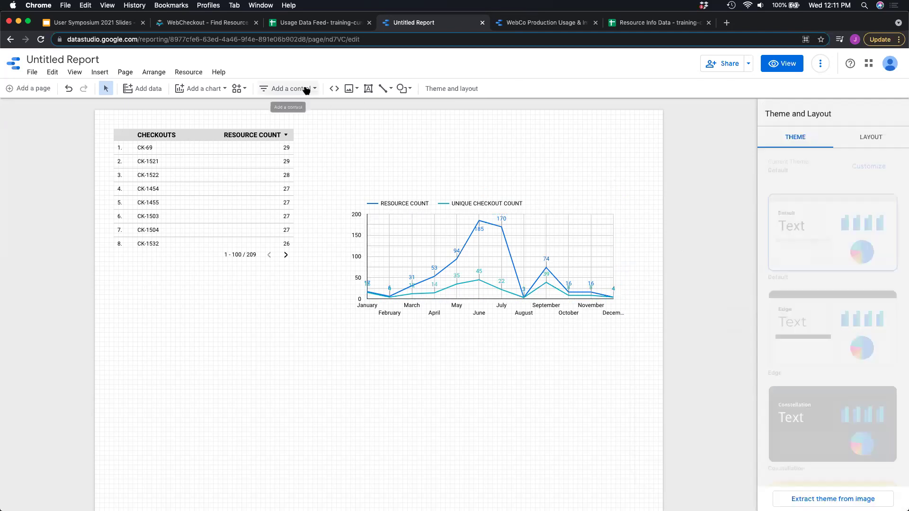
- Add a date range control above the time series chart
{"action": "left_click", "coordinate": [306, 88]}
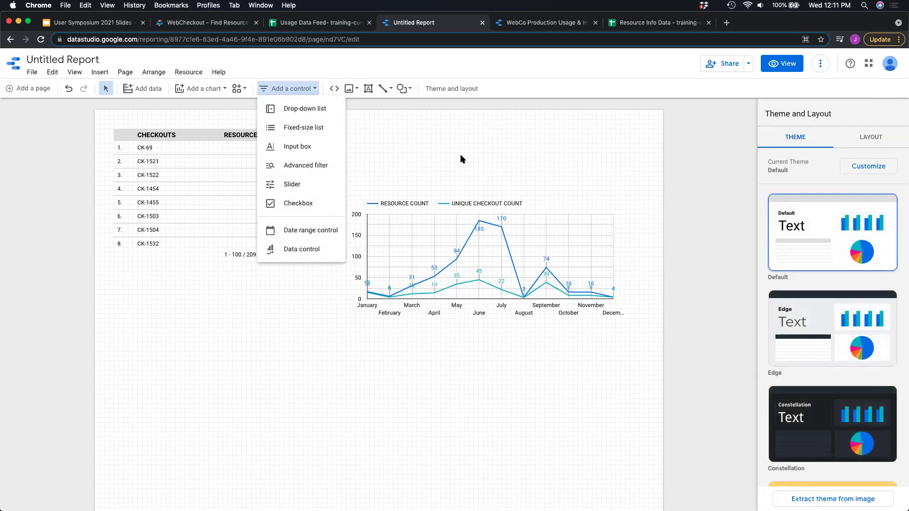
{"action": "left_click", "coordinate": [317, 230]}
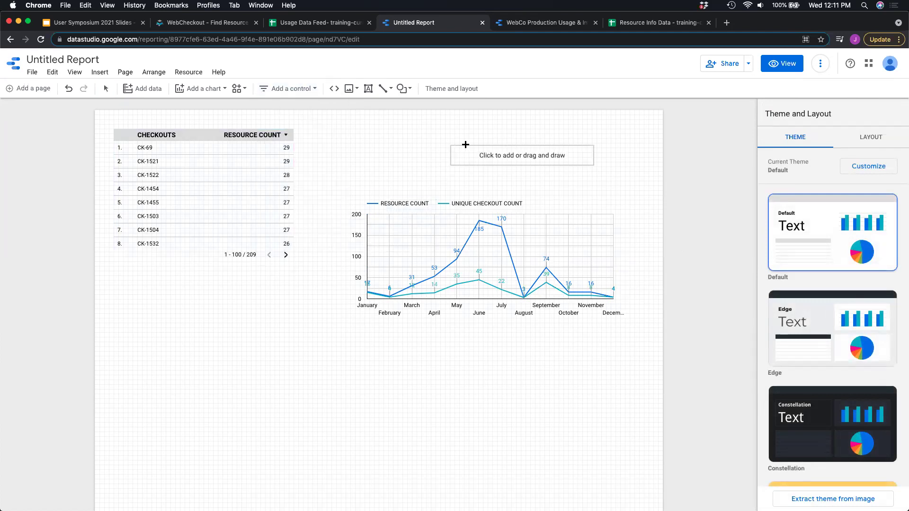
{"action": "left_click", "coordinate": [475, 144]}
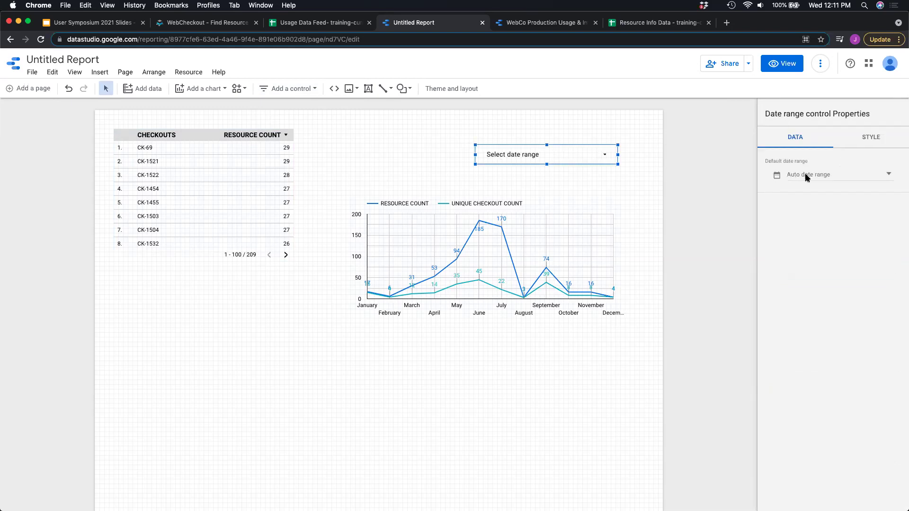
- Set the control's default date range to This year to date
{"action": "left_click", "coordinate": [854, 179]}
{"action": "left_click", "coordinate": [854, 179]}
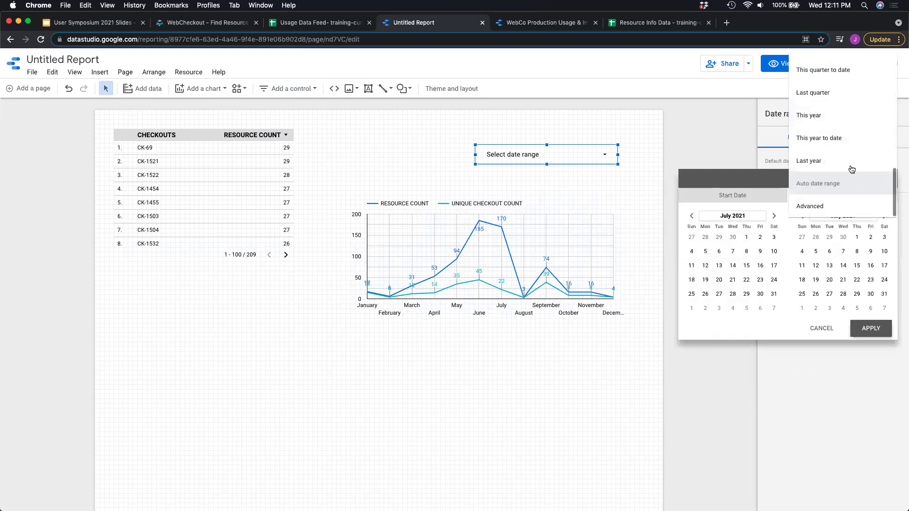
{"action": "left_click", "coordinate": [836, 147]}
{"action": "left_click", "coordinate": [867, 328]}
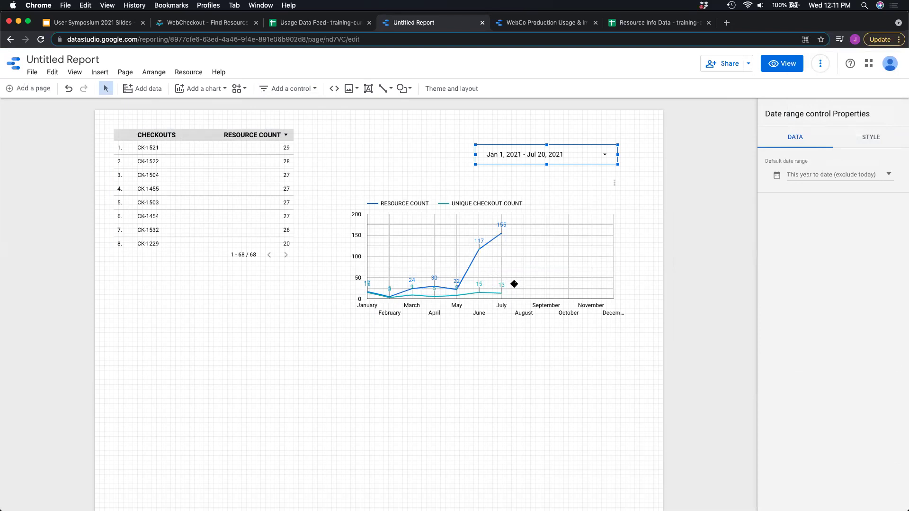
{"action": "left_click", "coordinate": [547, 234]}
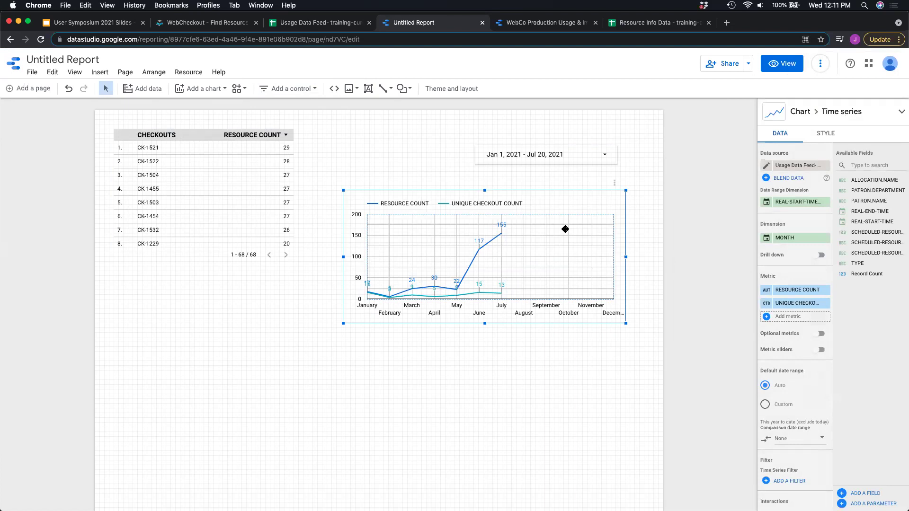
- Set the chart's comparison date range to Previous period and widen the chart
{"action": "scroll", "coordinate": [781, 423], "scroll_direction": "down", "scroll_amount": 3}
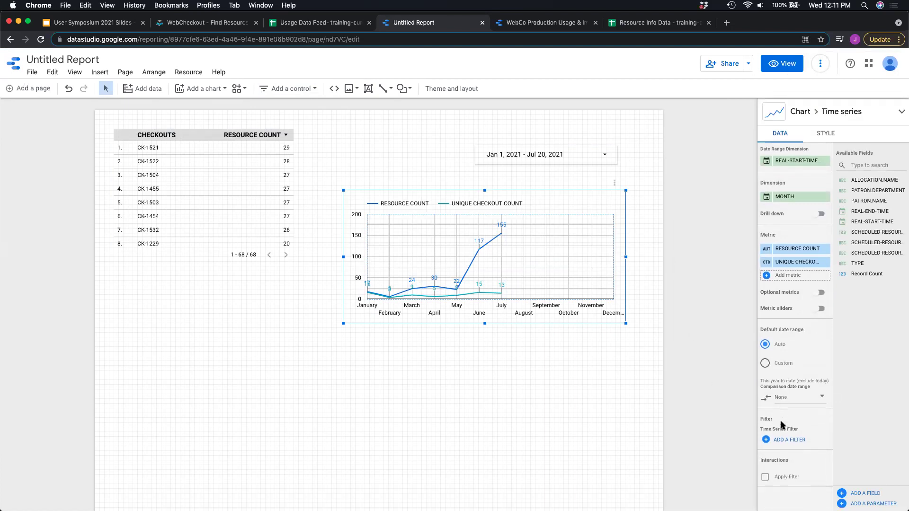
{"action": "scroll", "coordinate": [782, 423], "scroll_direction": "down", "scroll_amount": 1}
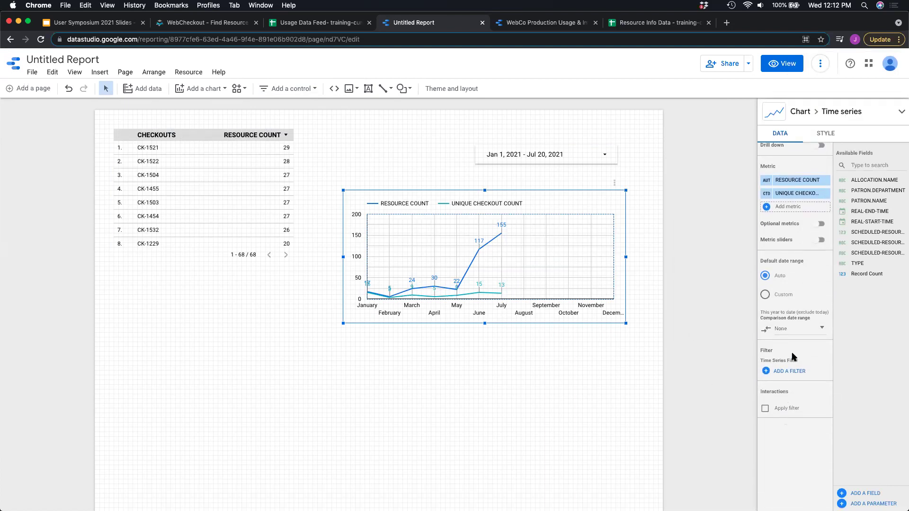
{"action": "left_click", "coordinate": [816, 329]}
{"action": "left_click", "coordinate": [815, 325]}
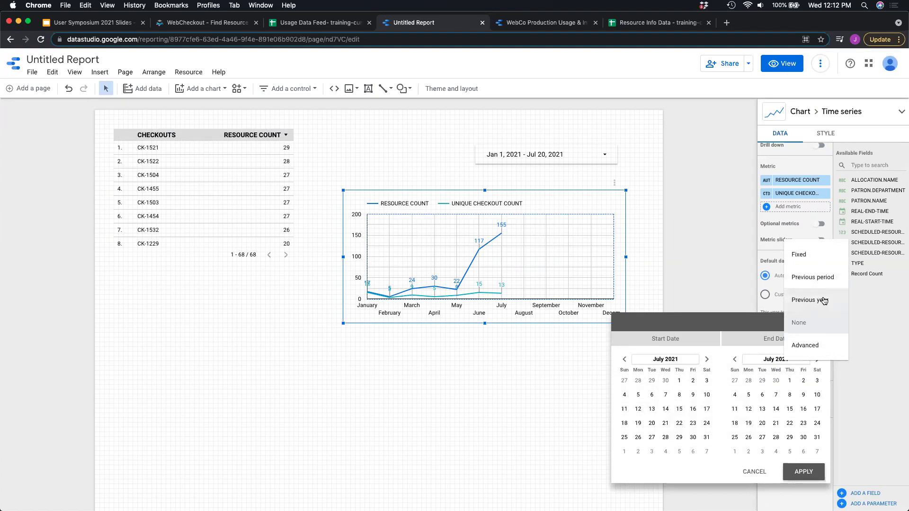
{"action": "left_click", "coordinate": [823, 279]}
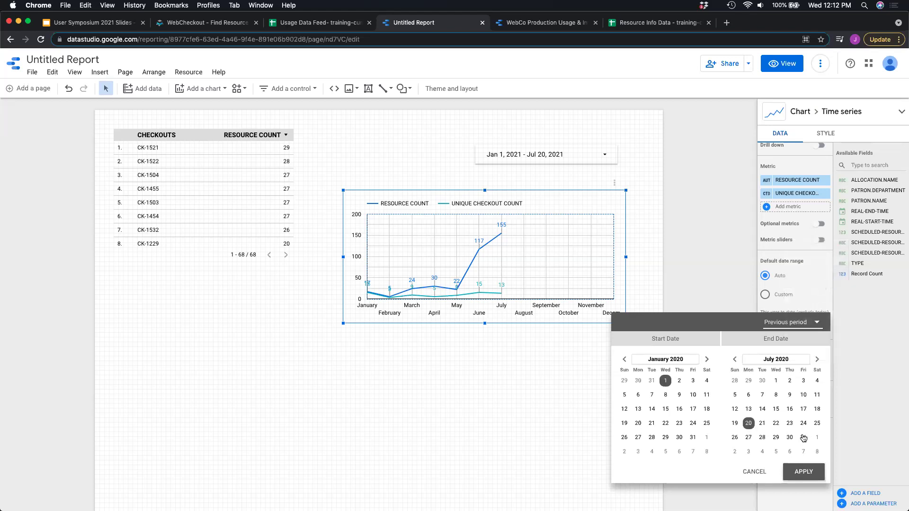
{"action": "left_click", "coordinate": [797, 471]}
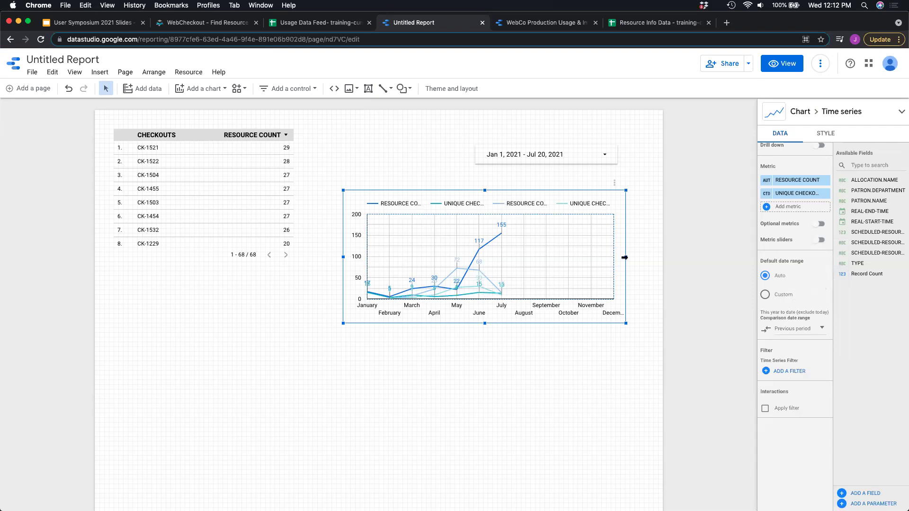
{"action": "left_click_drag", "start_coordinate": [645, 257], "coordinate": [646, 257]}
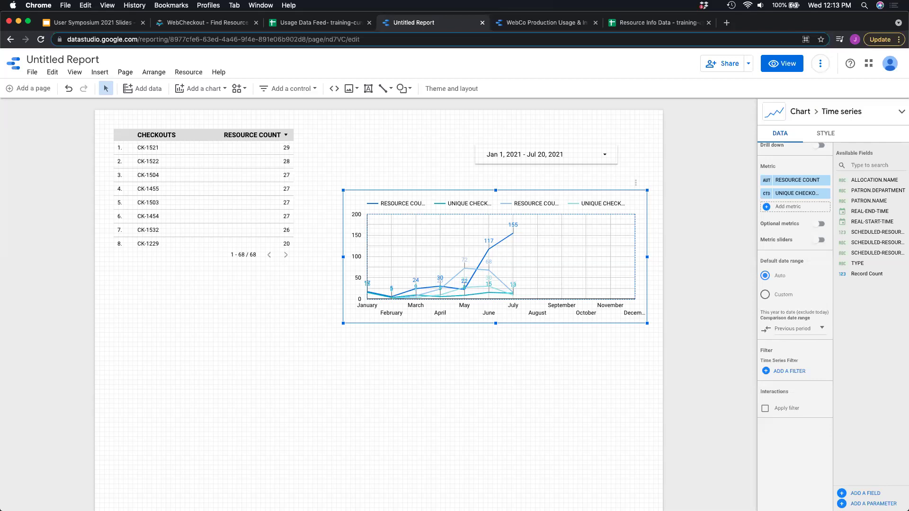
{"action": "left_click_drag", "start_coordinate": [868, 250], "coordinate": [604, 289]}
- Check the Usage Data Feed source's 15-minute data freshness, then switch to the WebCo report
{"action": "left_click", "coordinate": [183, 72]}
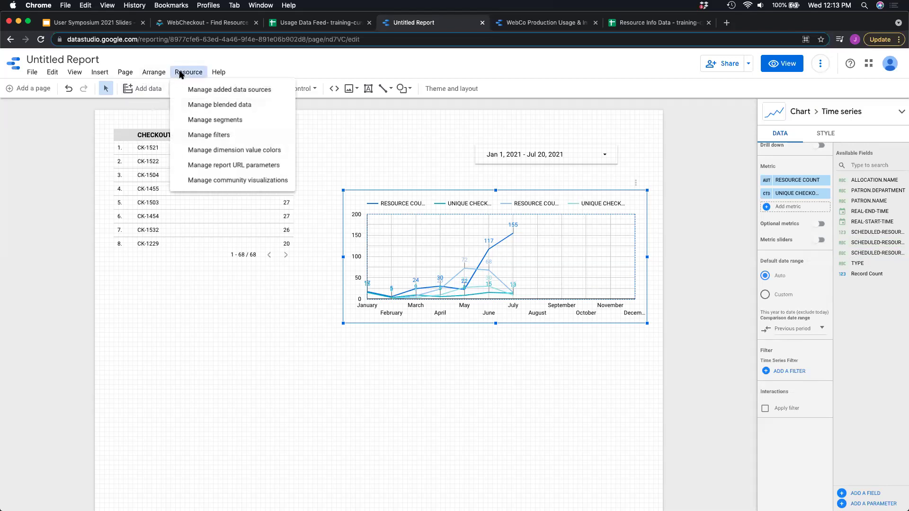
{"action": "left_click", "coordinate": [204, 94]}
{"action": "left_click", "coordinate": [556, 131]}
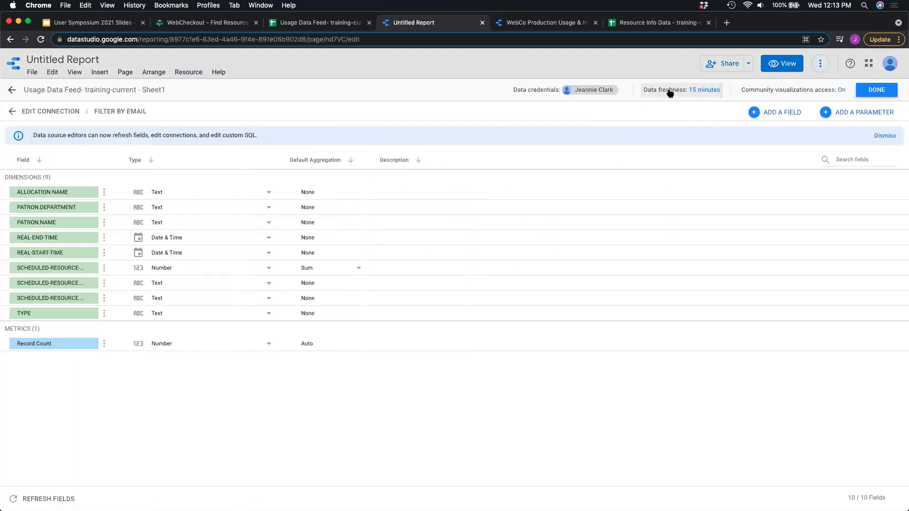
{"action": "left_click", "coordinate": [668, 89]}
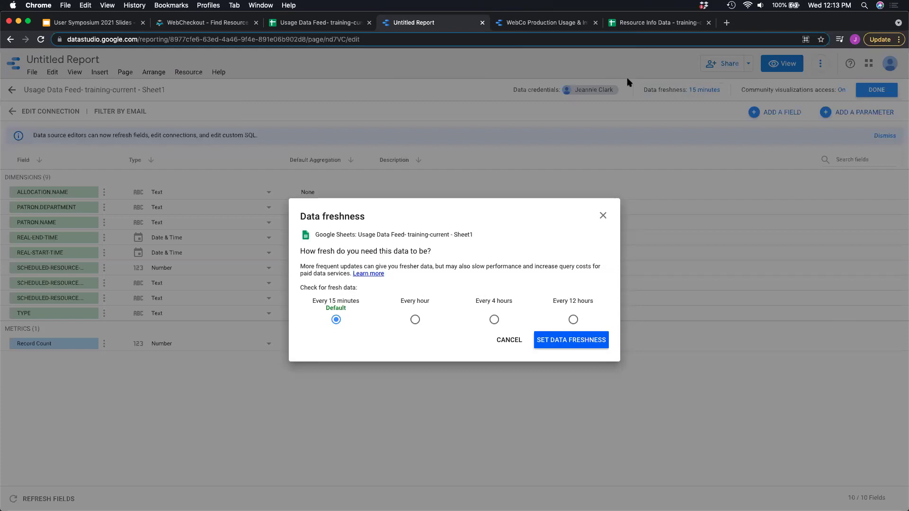
{"action": "left_click", "coordinate": [531, 26]}
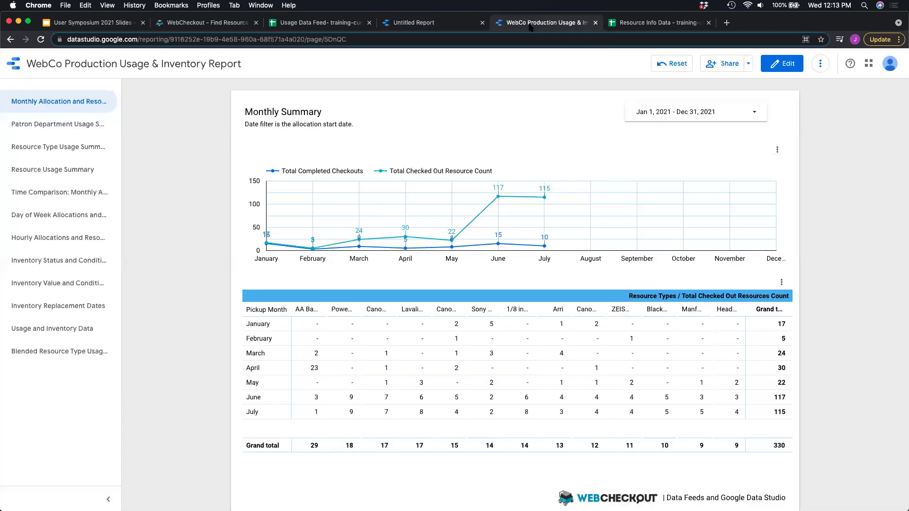
- Present the WebCo Production Usage & Inventory Report full screen from its Monthly Summary
{"action": "left_click", "coordinate": [820, 65]}
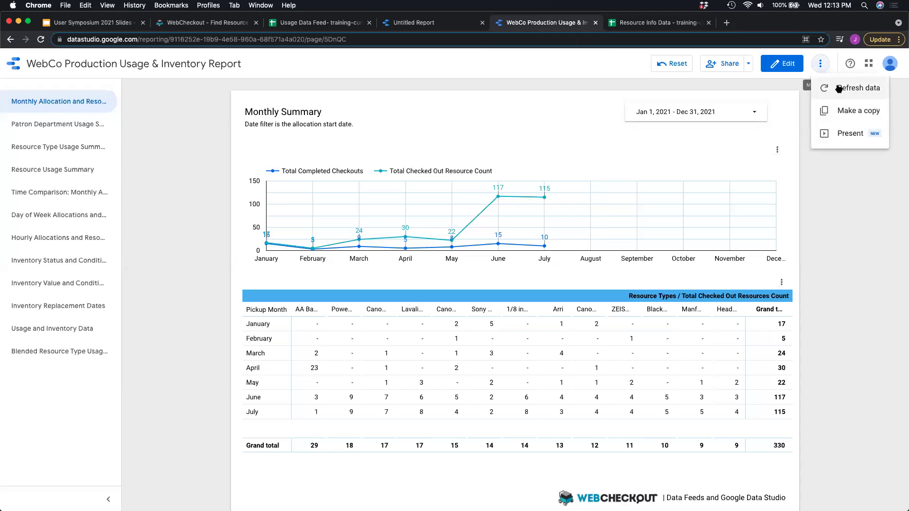
{"action": "left_click", "coordinate": [847, 133]}
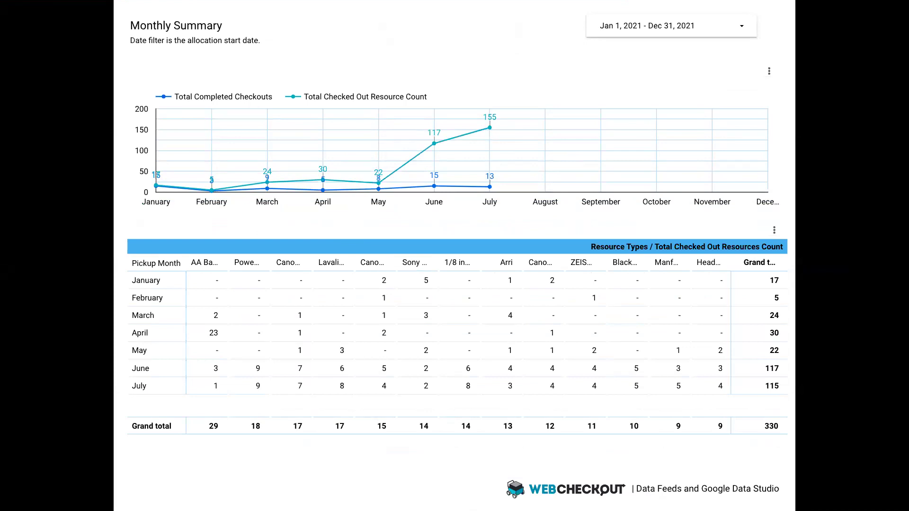
- Open the date range picker and close it, keeping Jan 1 – Dec 31, 2021
{"action": "left_click", "coordinate": [733, 28]}
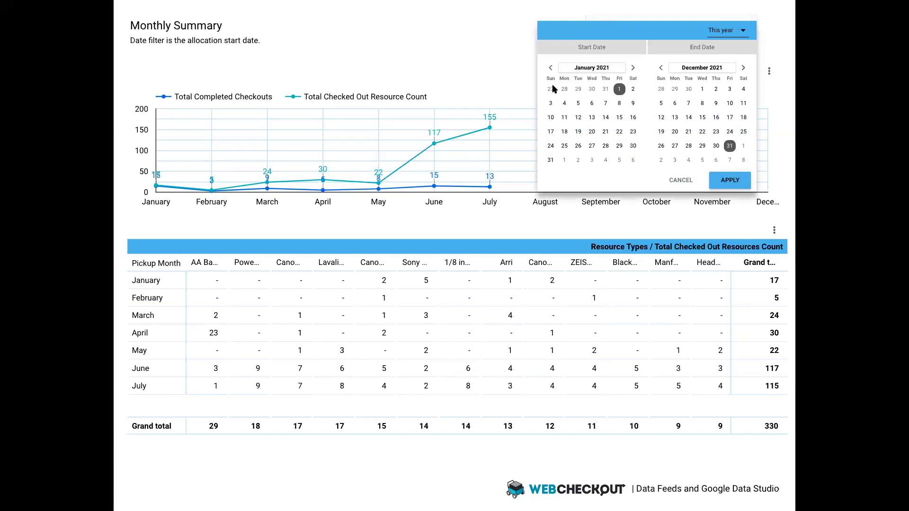
{"action": "left_click", "coordinate": [469, 219]}
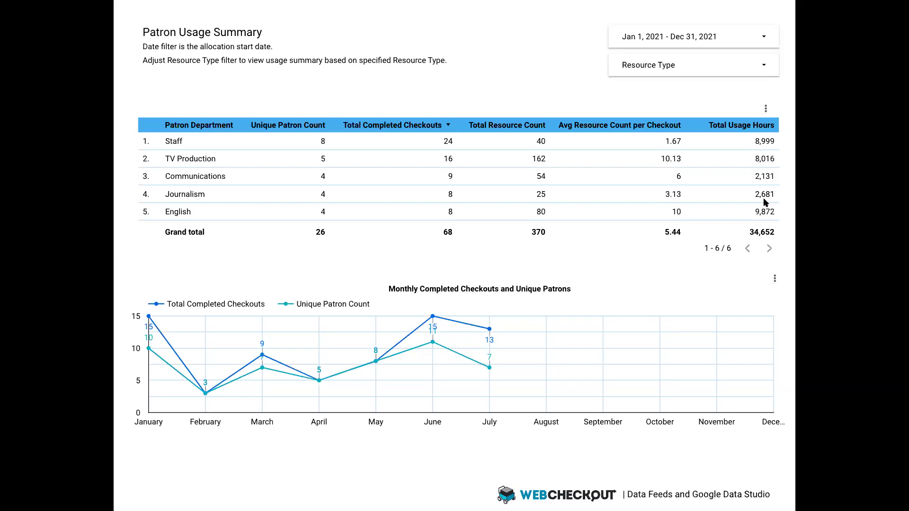
- Advance the report to the Resource Usage Summary page
{"action": "mouse_move", "coordinate": [264, 376]}
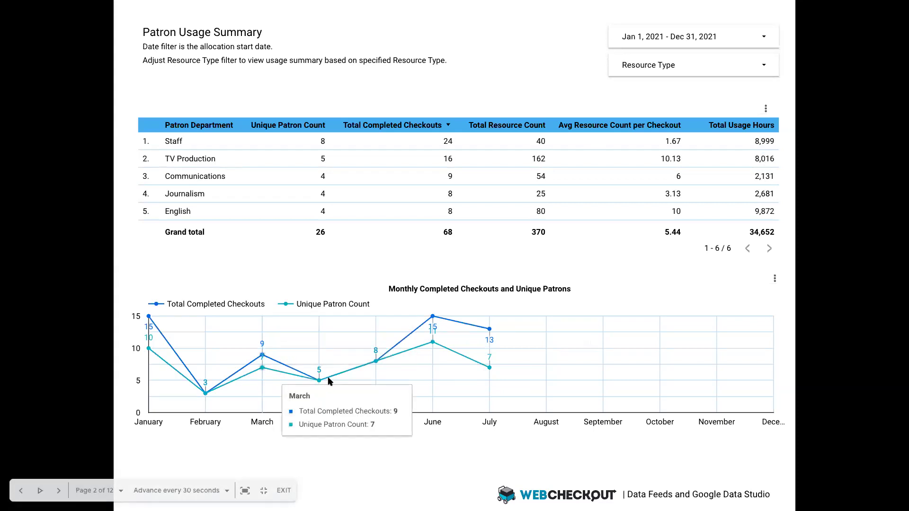
{"action": "mouse_move", "coordinate": [446, 358]}
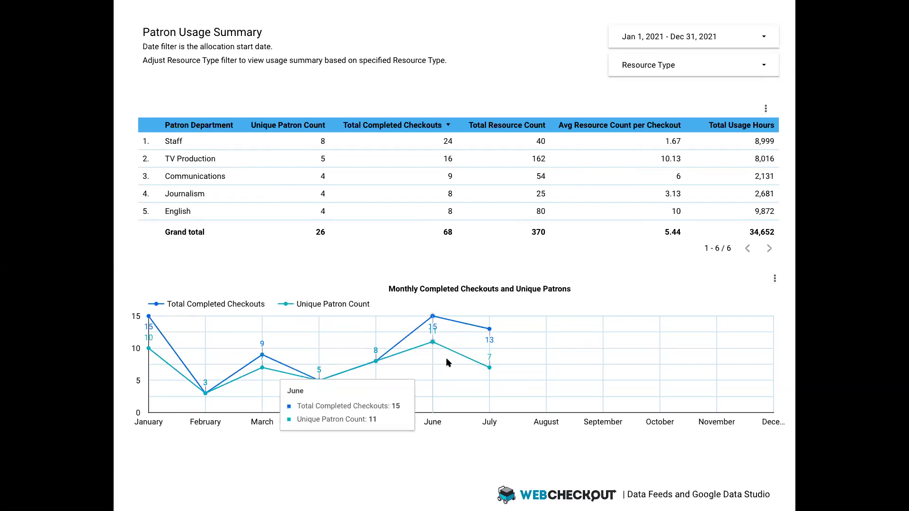
{"action": "key", "text": "Right"}
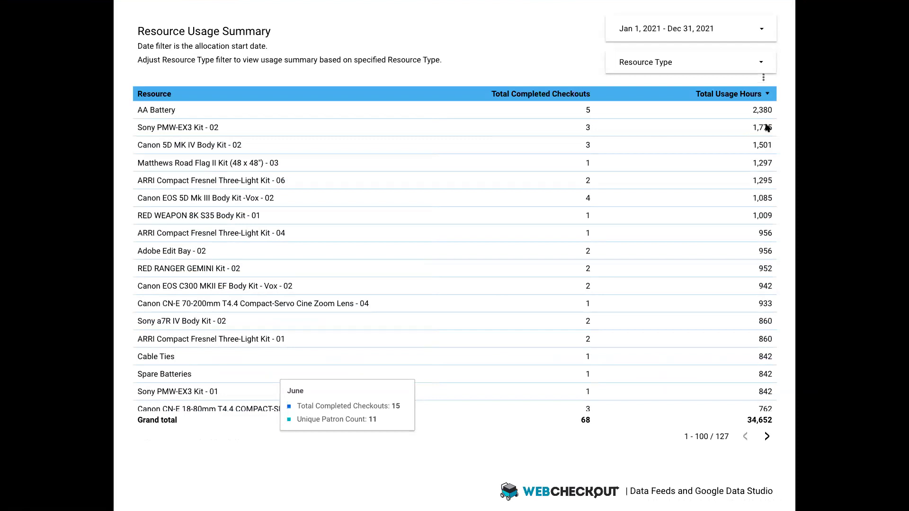
- Filter Resource Type to Arri only, leaving six ARRI kits with 14 checkouts and 3,366 hours
{"action": "left_click", "coordinate": [757, 62]}
{"action": "left_click", "coordinate": [718, 130]}
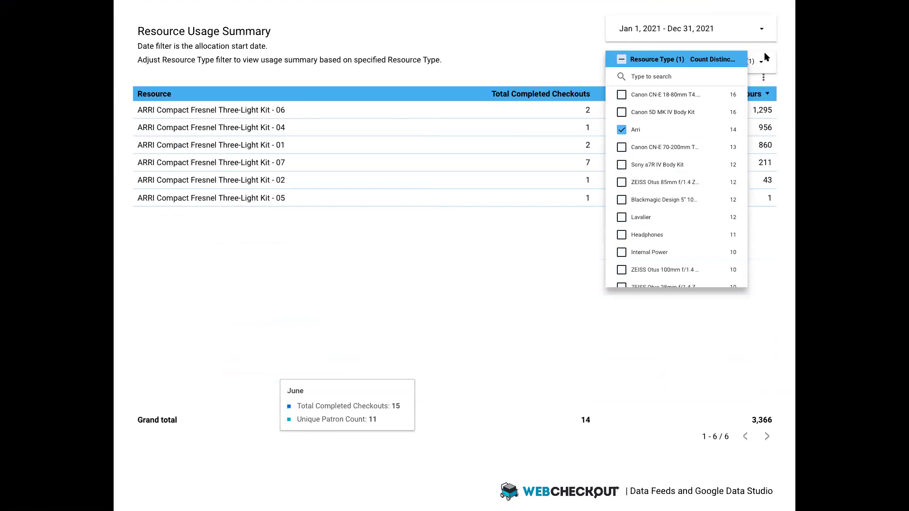
{"action": "left_click", "coordinate": [782, 53]}
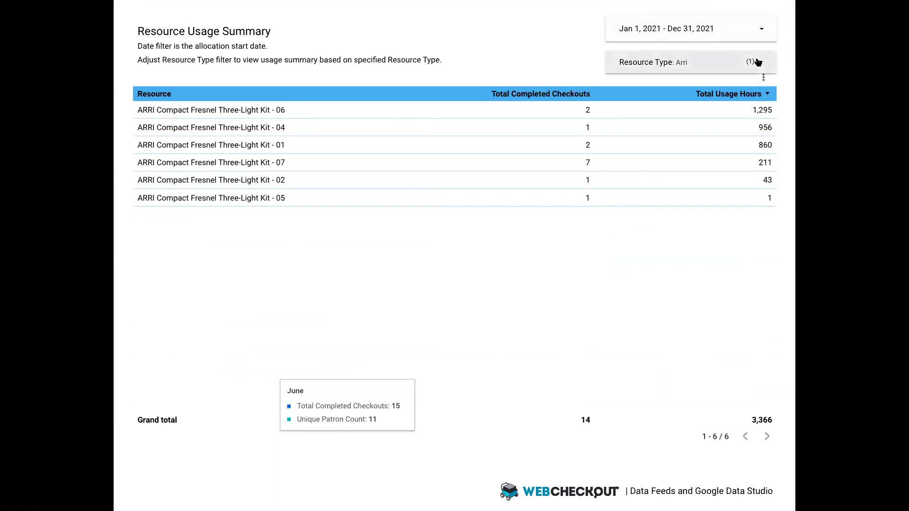
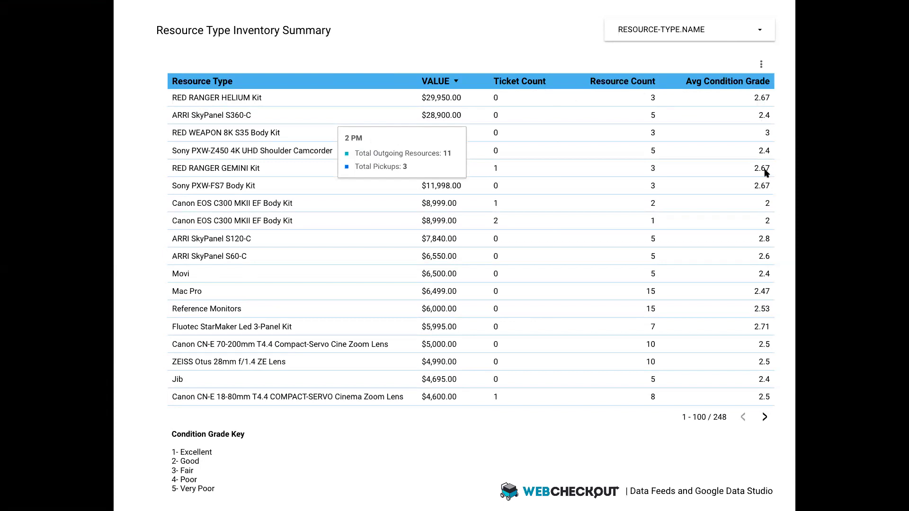
- Page forward in the VALUE-sorted inventory table to rows 101–200 of 248
{"action": "left_click", "coordinate": [764, 417]}
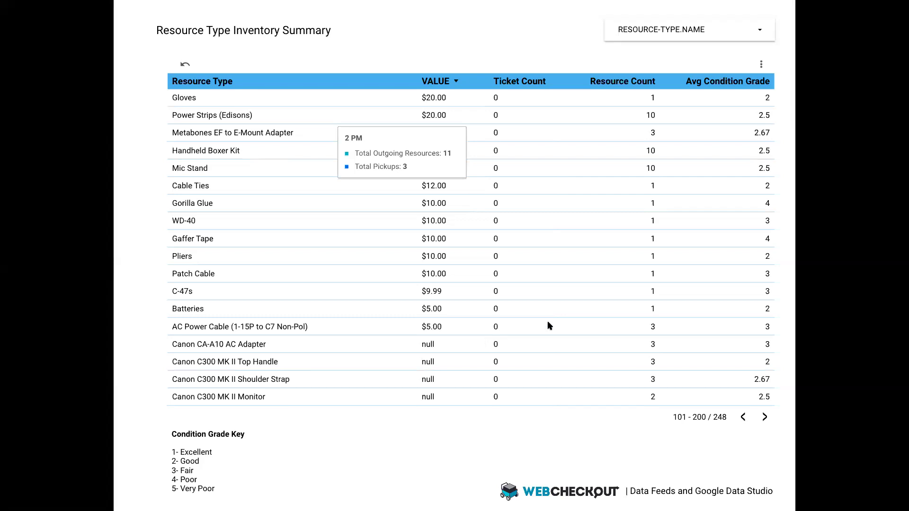
- Return the inventory table to its first rows, then move on to the Inventory Usage by Resource Type page
{"action": "left_click", "coordinate": [743, 419]}
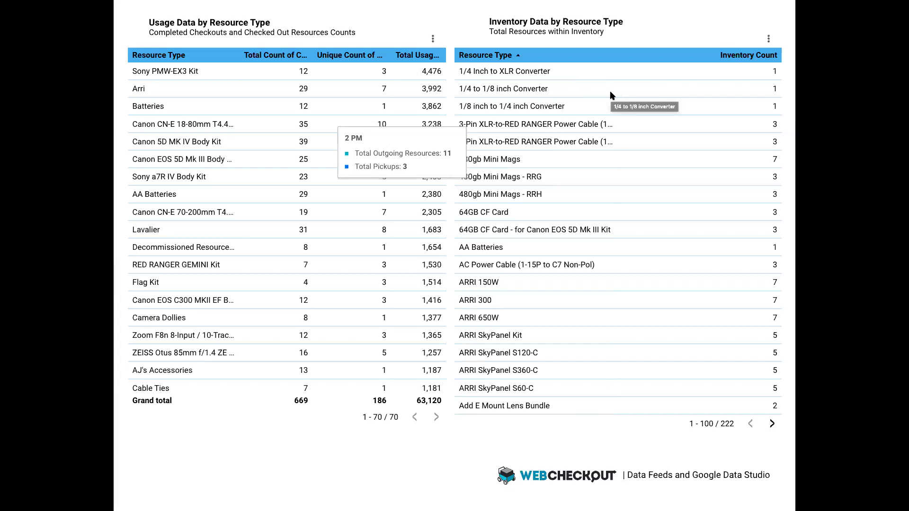
{"action": "key", "text": "Page_Down"}
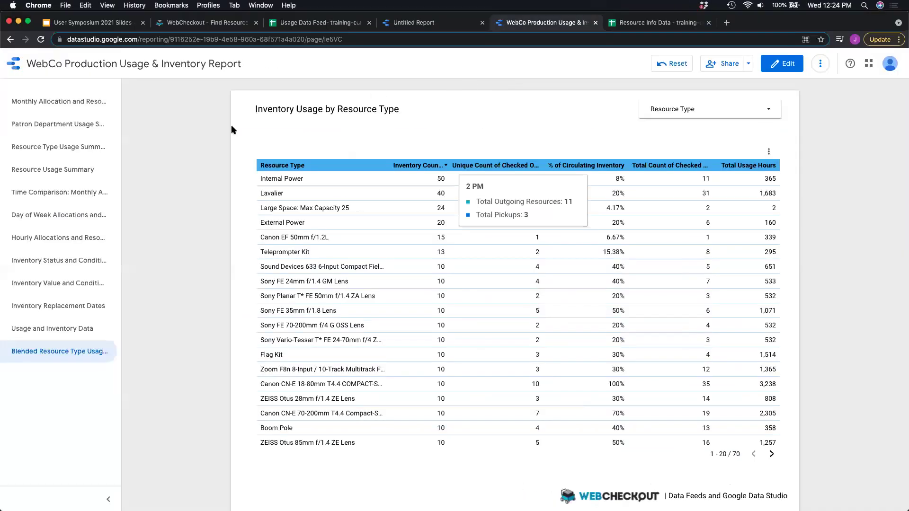
- Go to the Monthly Allocation page showing January–July 2021 checkouts totalling 370
{"action": "left_click", "coordinate": [76, 101]}
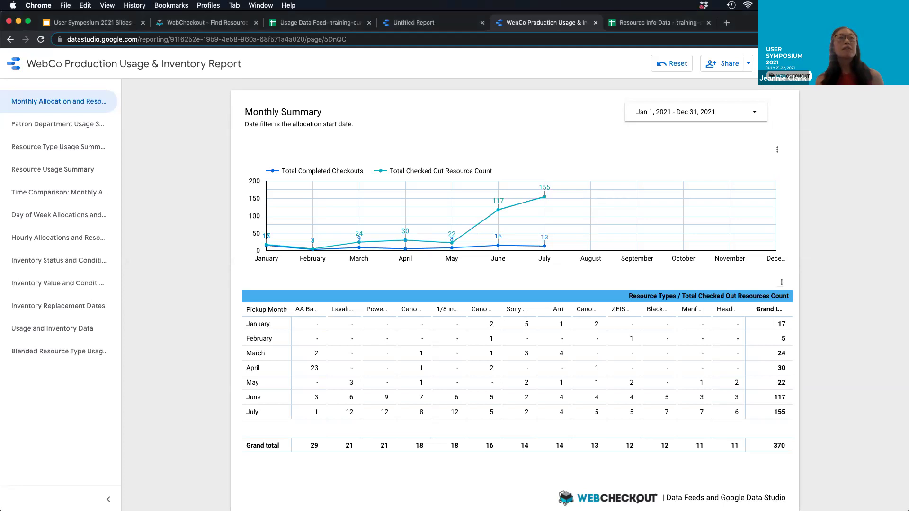
- Reset the report to its default filters, then present the User Symposium 2021 Slides full screen
{"action": "left_click", "coordinate": [671, 63]}
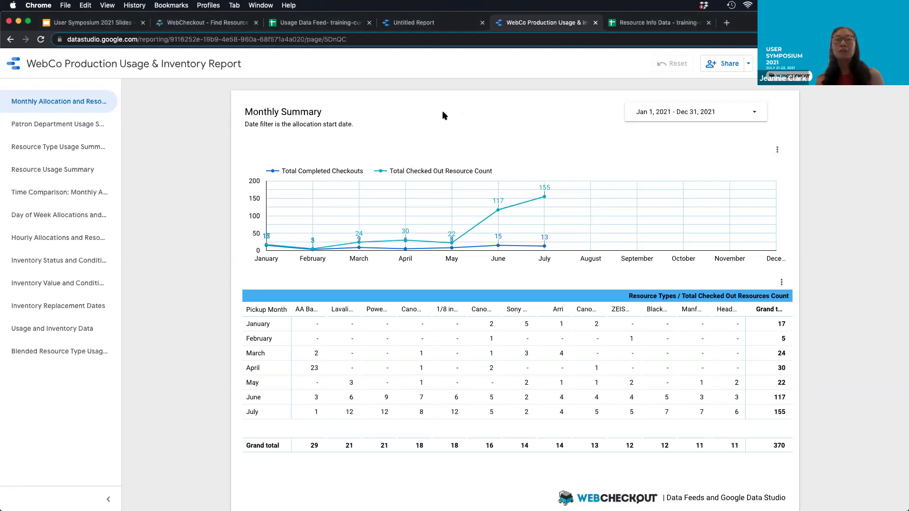
{"action": "mouse_move", "coordinate": [441, 247]}
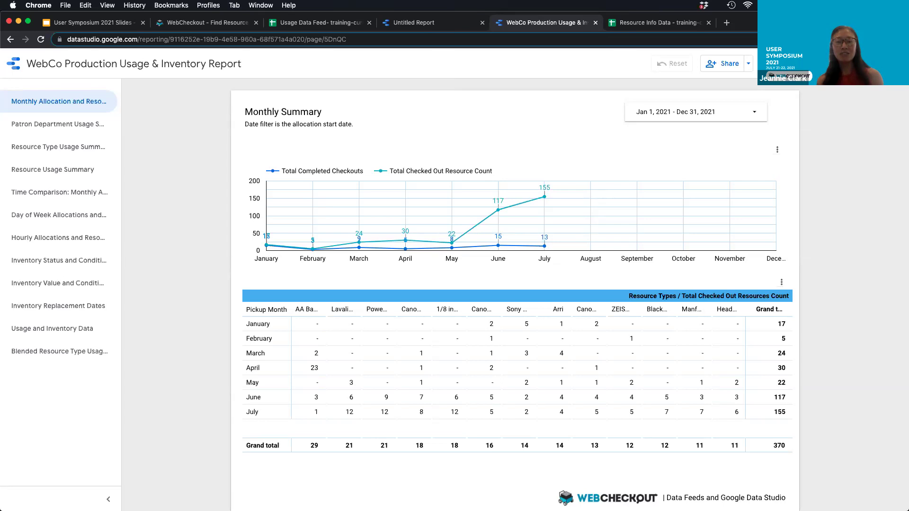
{"action": "left_click", "coordinate": [106, 25]}
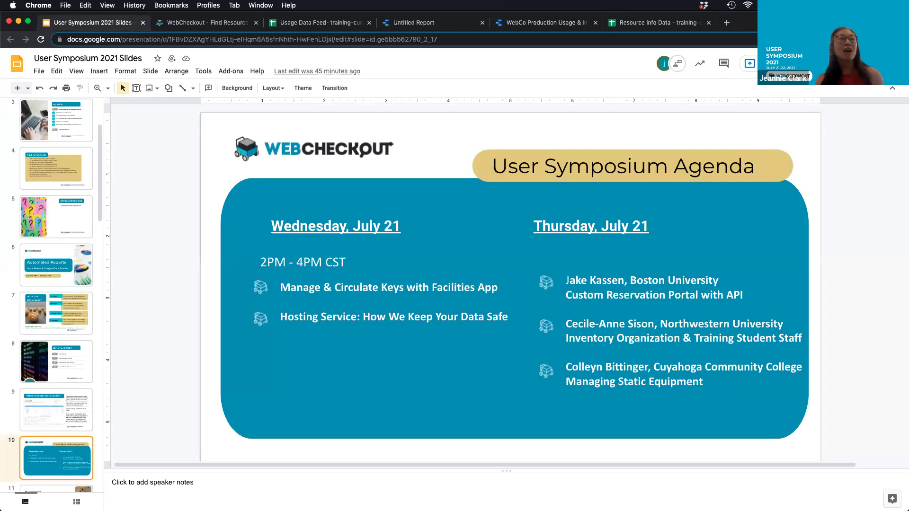
{"action": "key", "text": "super+Return"}
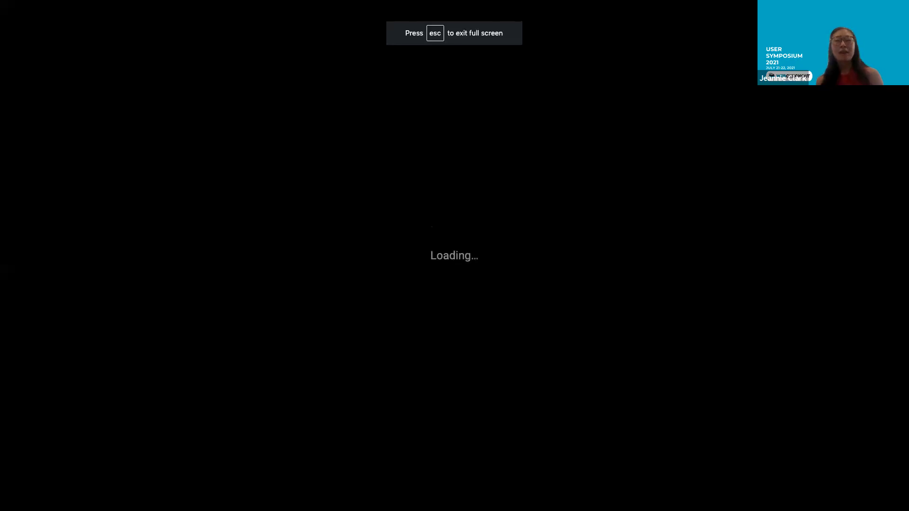